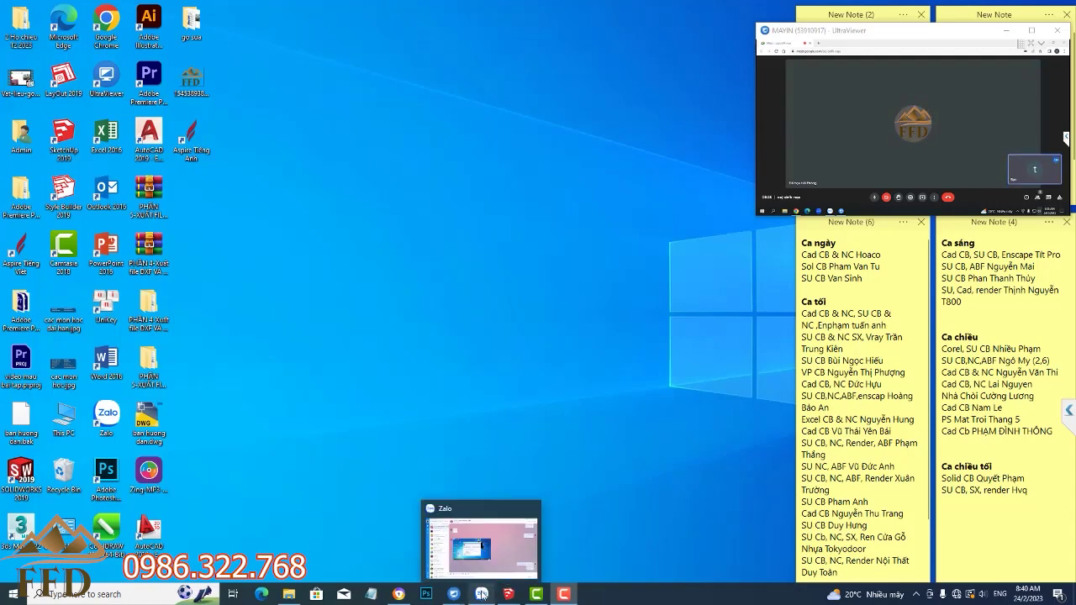
Step: Share the entire screen in the Google Meet call, then minimize Meet and restore the SketchUp model
{"action": "left_click", "coordinate": [402, 594]}
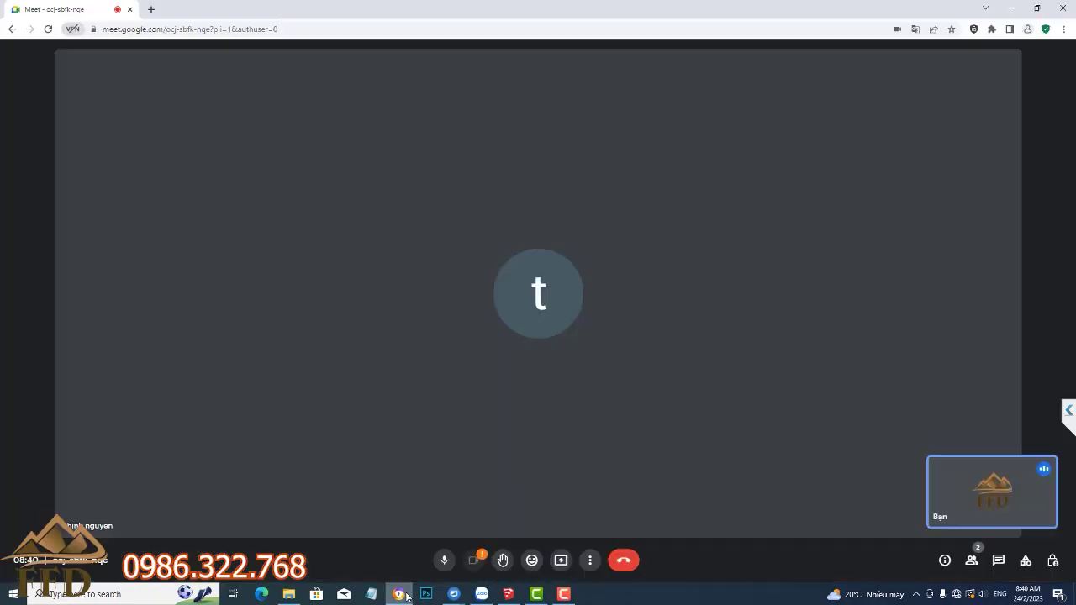
{"action": "left_click", "coordinate": [562, 561]}
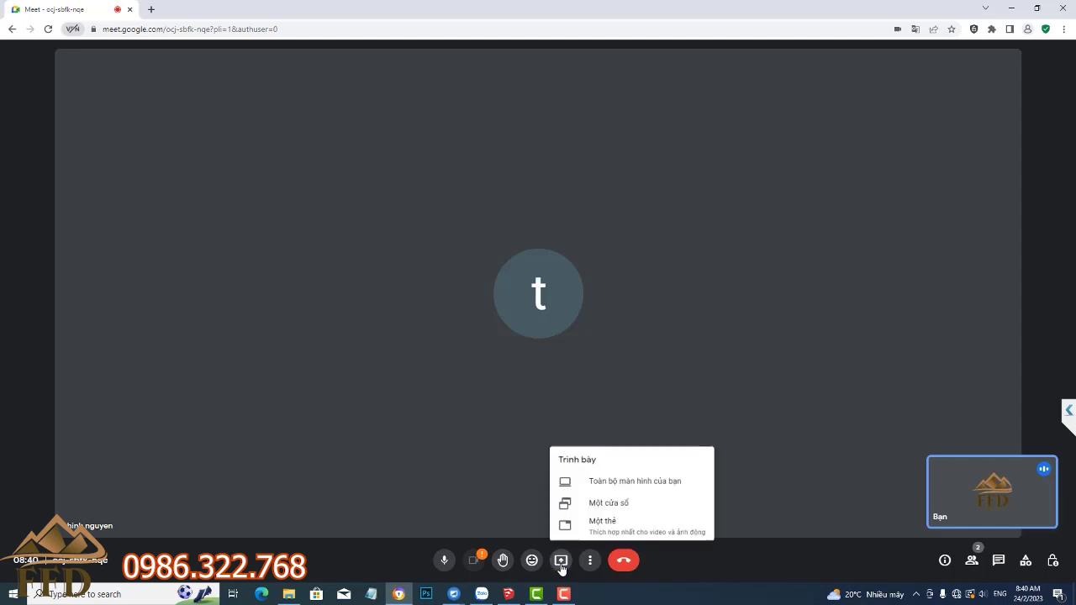
{"action": "left_click", "coordinate": [629, 479]}
{"action": "left_click", "coordinate": [473, 197]}
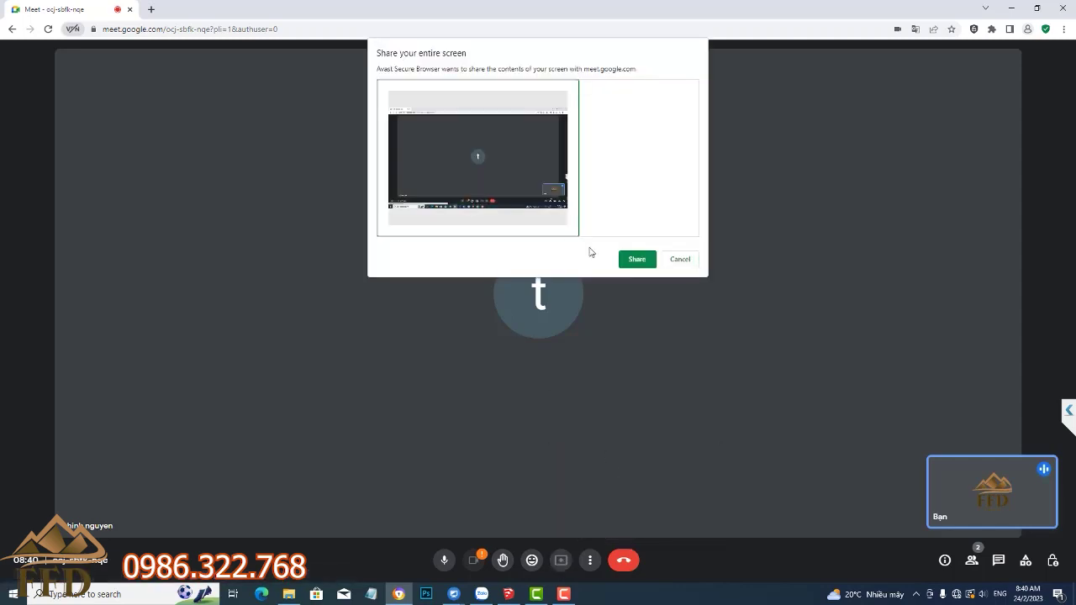
{"action": "left_click", "coordinate": [637, 259]}
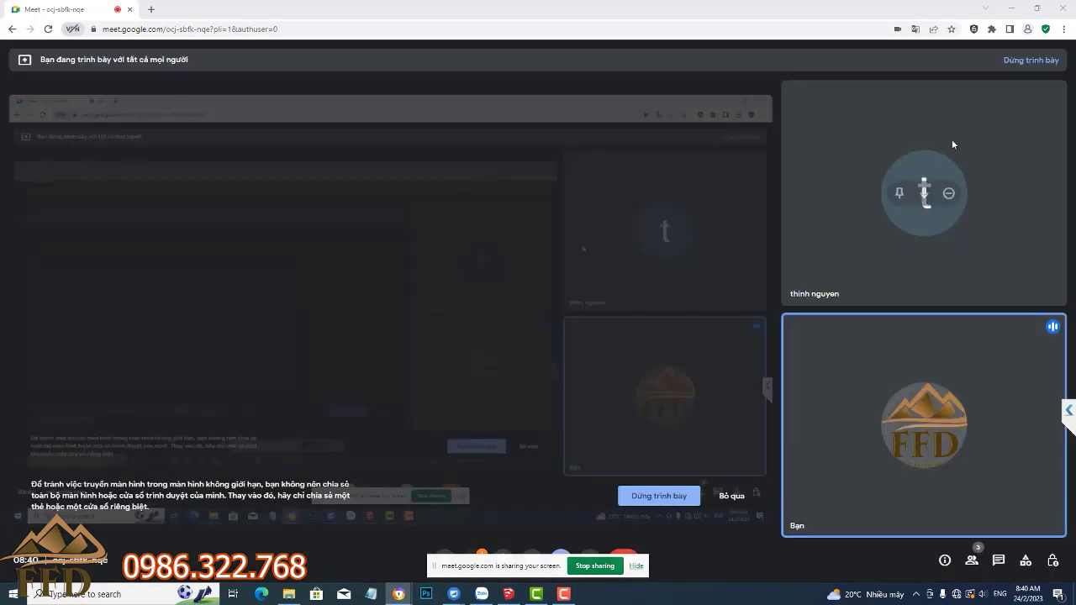
{"action": "left_click", "coordinate": [1012, 9]}
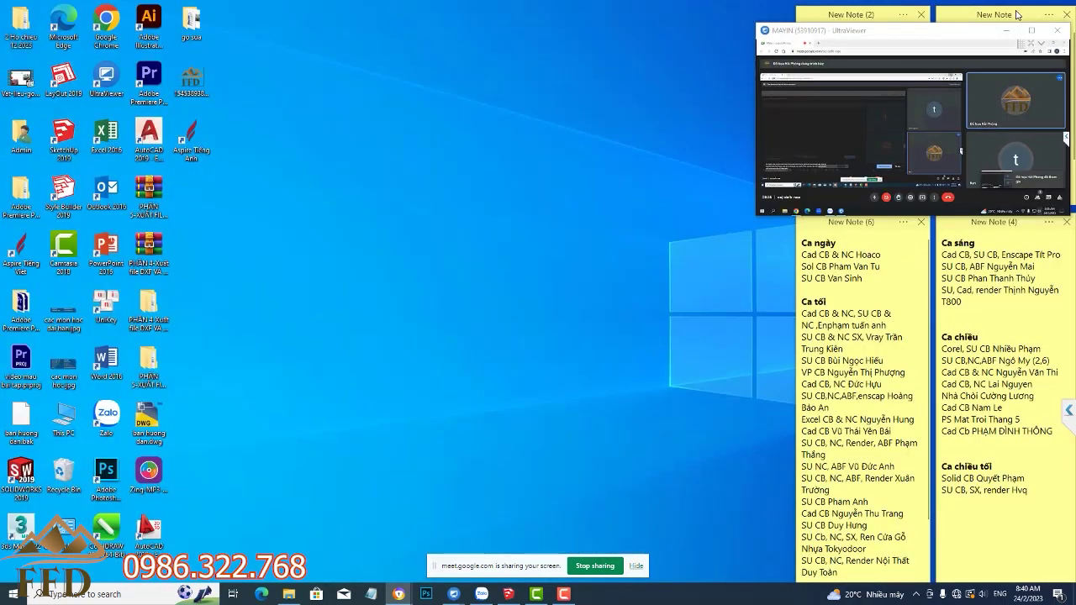
{"action": "left_click", "coordinate": [508, 595]}
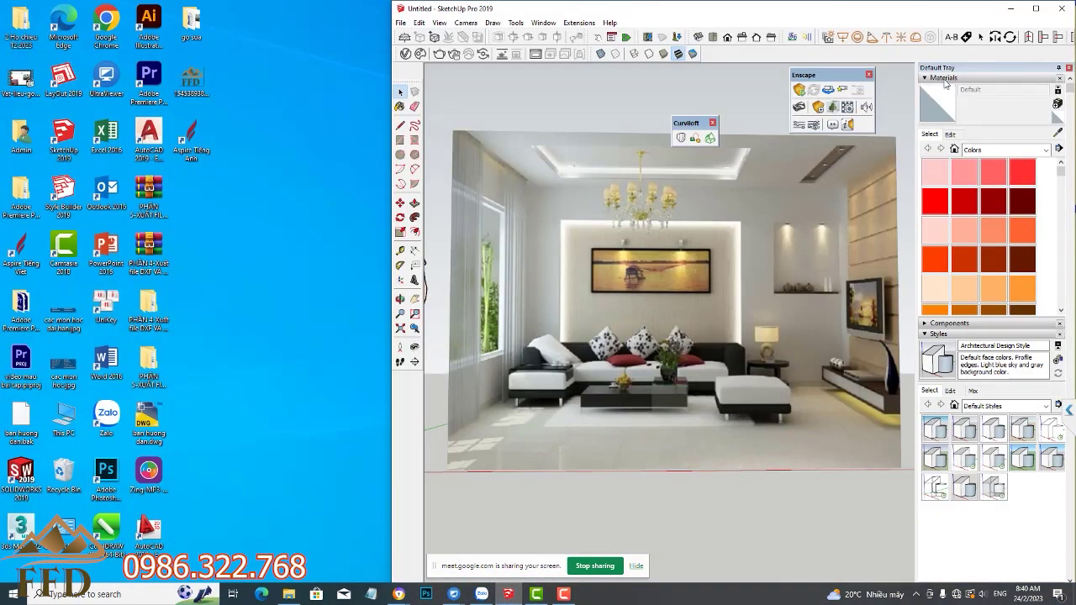
Step: Maximize the SketchUp window and switch to the Front view of the reference photo
{"action": "left_click", "coordinate": [1036, 8]}
{"action": "scroll", "coordinate": [528, 299], "scroll_direction": "down", "scroll_amount": 3}
{"action": "scroll", "coordinate": [528, 299], "scroll_direction": "down", "scroll_amount": 2}
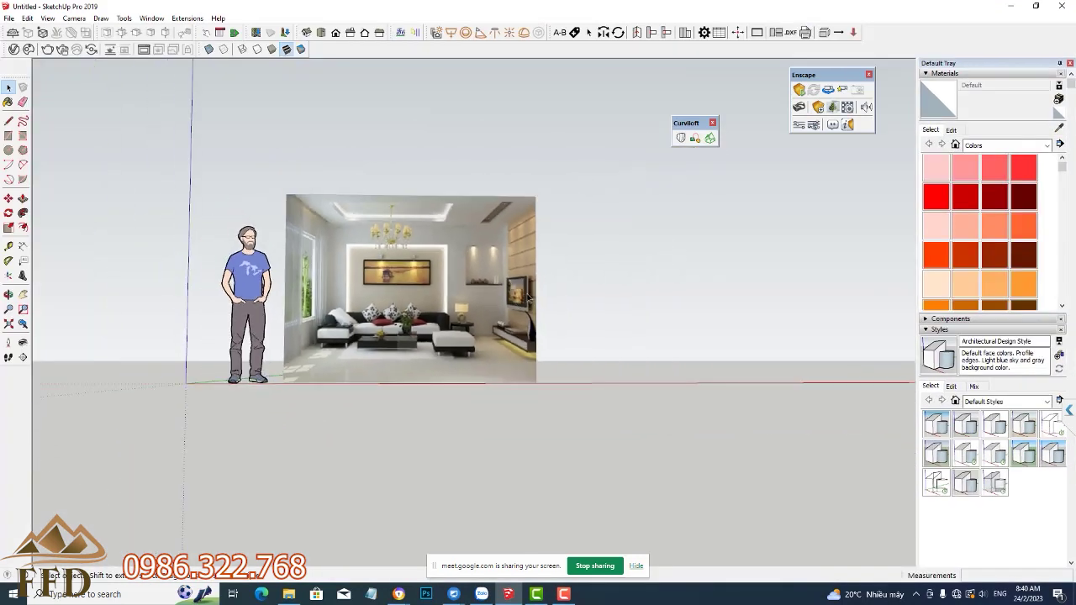
{"action": "scroll", "coordinate": [566, 284], "scroll_direction": "up", "scroll_amount": 3}
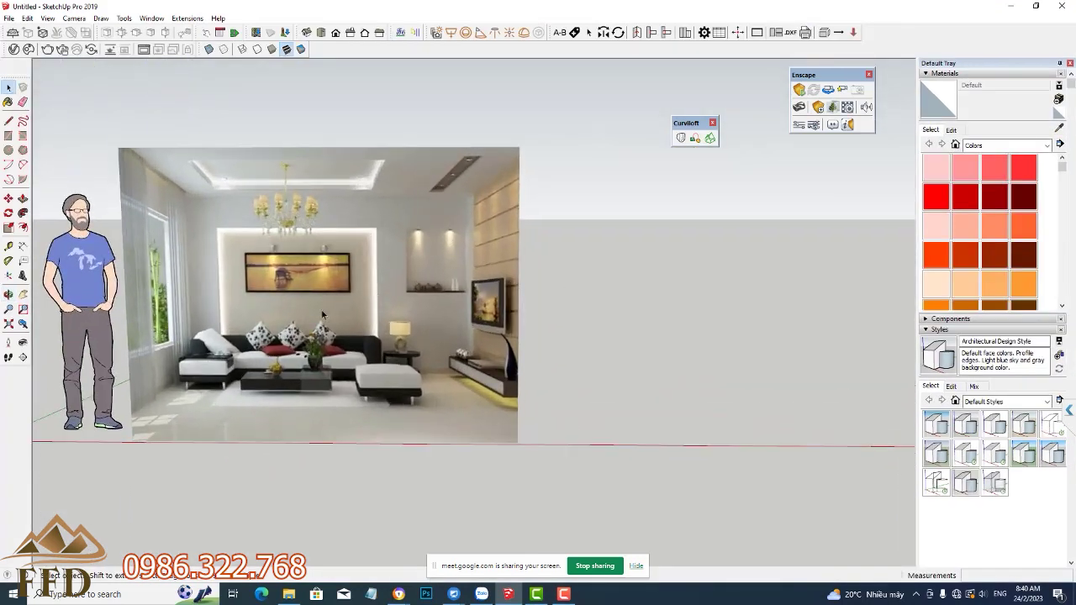
{"action": "key", "text": "F3"}
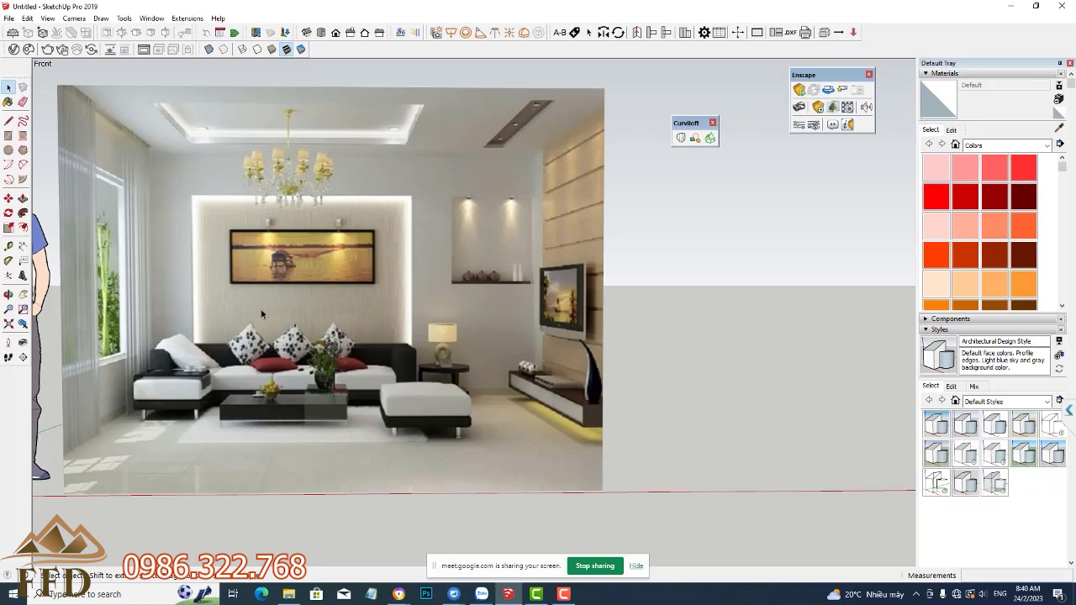
Step: Zoom and orbit into a perspective view of the reference photo and scale figure
{"action": "scroll", "coordinate": [261, 313], "scroll_direction": "down", "scroll_amount": 1}
{"action": "scroll", "coordinate": [256, 316], "scroll_direction": "down", "scroll_amount": 2}
{"action": "scroll", "coordinate": [238, 323], "scroll_direction": "down", "scroll_amount": 1}
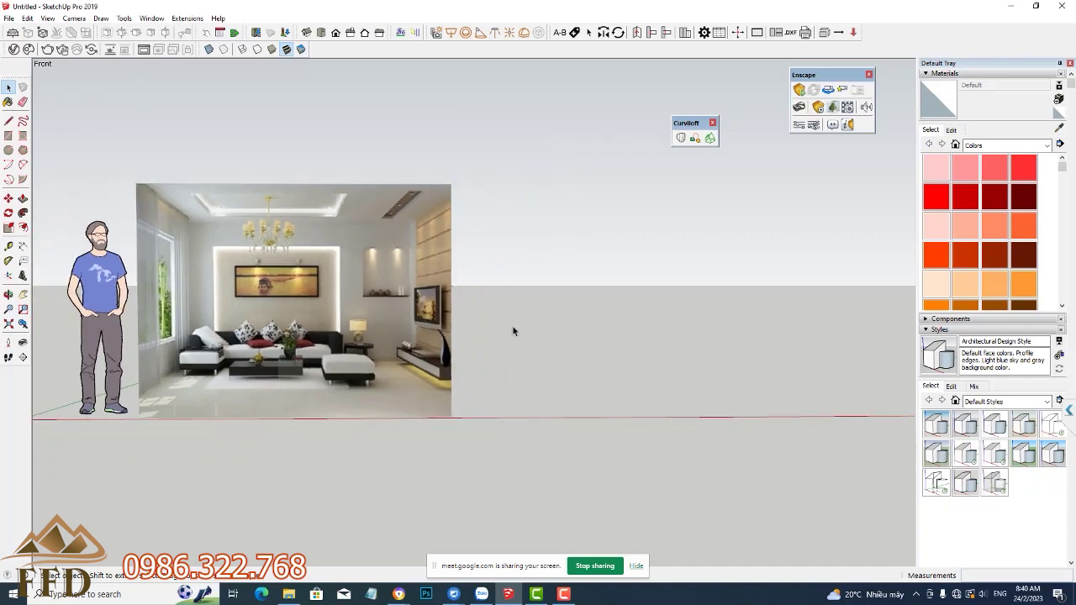
{"action": "mouse_move", "coordinate": [513, 332]}
{"action": "middle_mouse_down"}
{"action": "mouse_move", "coordinate": [456, 384]}
{"action": "mouse_move", "coordinate": [371, 375]}
{"action": "middle_mouse_up"}
{"action": "scroll", "coordinate": [250, 352], "scroll_direction": "down", "scroll_amount": 2}
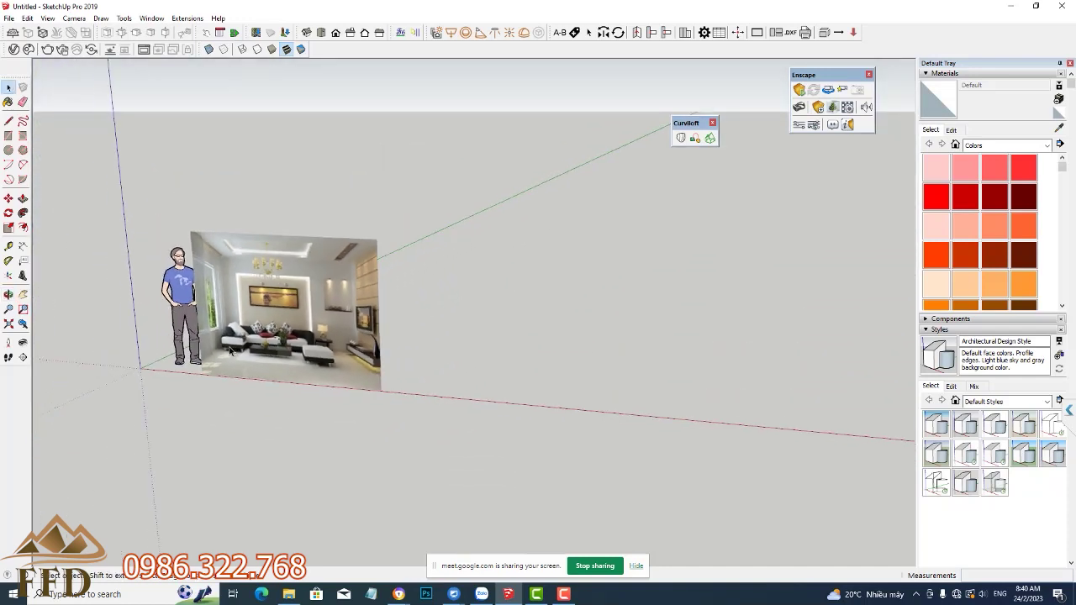
{"action": "scroll", "coordinate": [232, 351], "scroll_direction": "down", "scroll_amount": 1}
{"action": "middle_click_drag", "start_coordinate": [409, 343], "coordinate": [398, 378]}
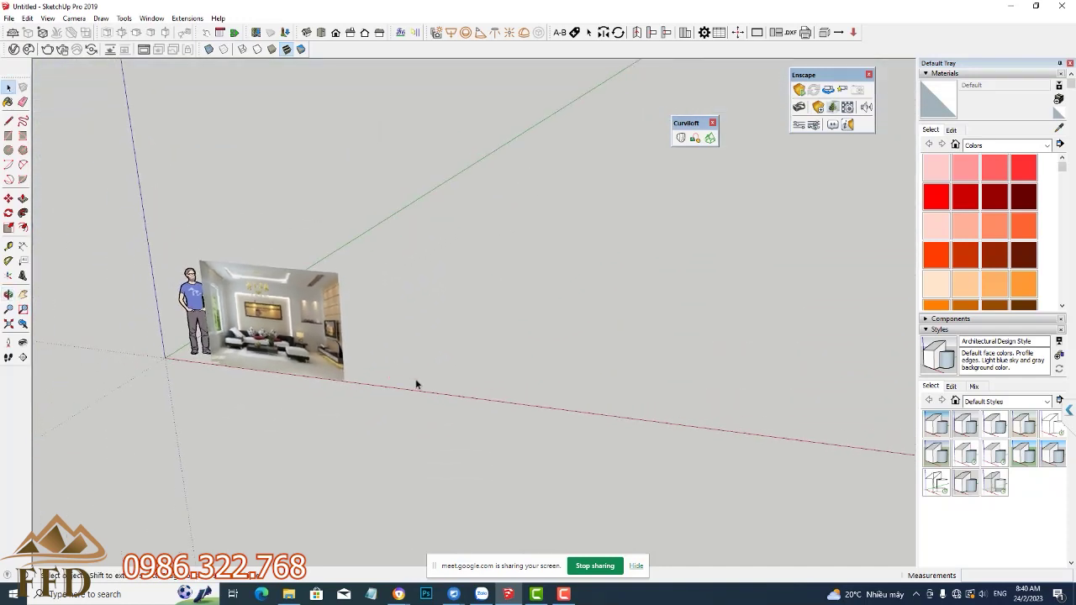
{"action": "scroll", "coordinate": [415, 381], "scroll_direction": "up", "scroll_amount": 2}
{"action": "scroll", "coordinate": [407, 368], "scroll_direction": "up", "scroll_amount": 1}
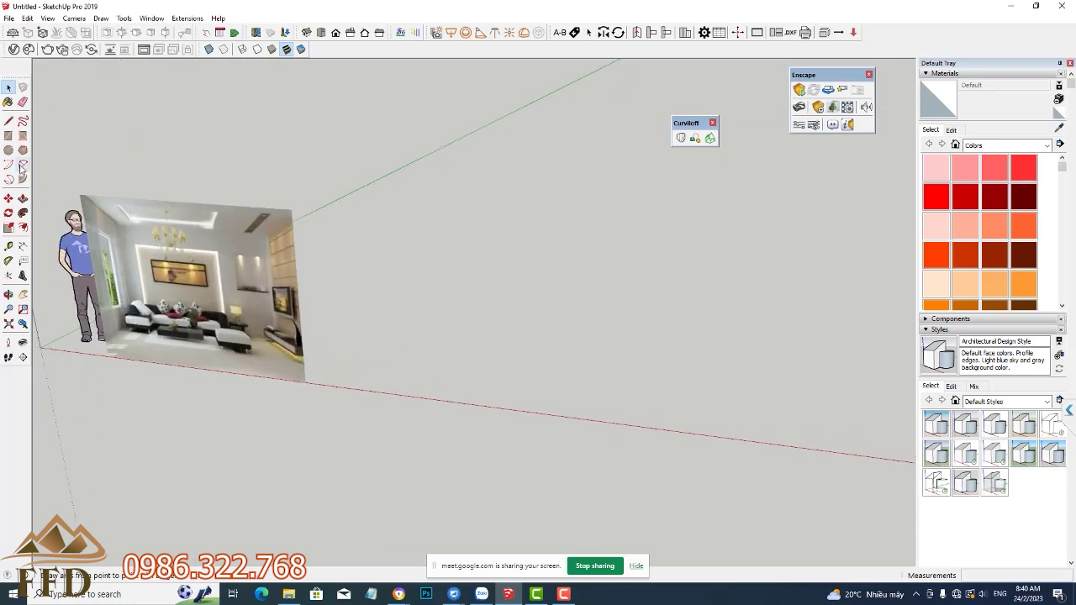
Step: Draw a 5000 by 6000 rectangle on the ground
{"action": "left_click", "coordinate": [9, 135]}
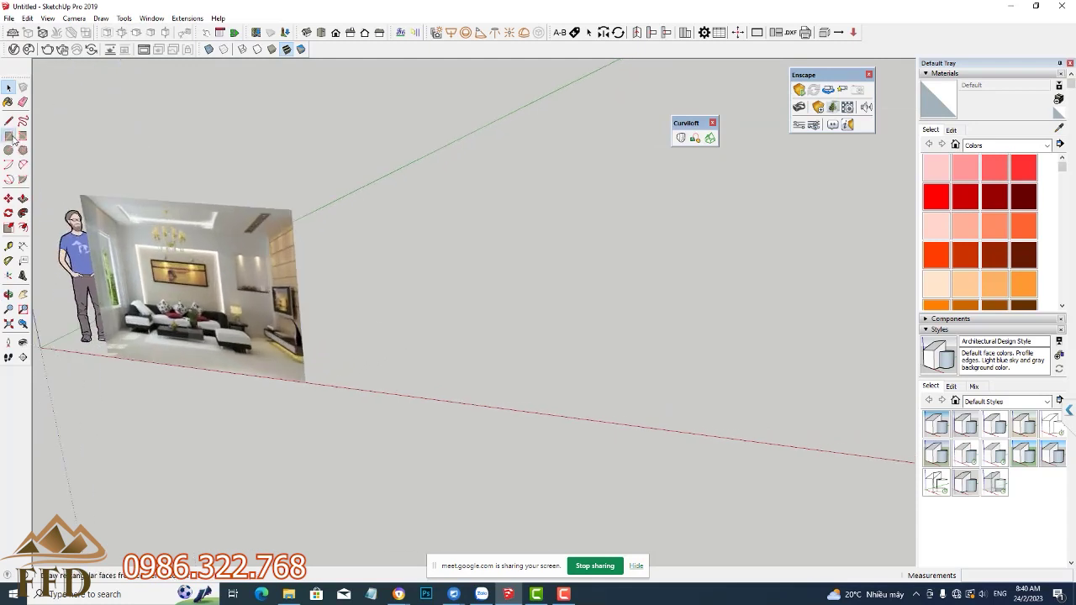
{"action": "left_click", "coordinate": [404, 378]}
{"action": "type", "text": "5000,6000"}
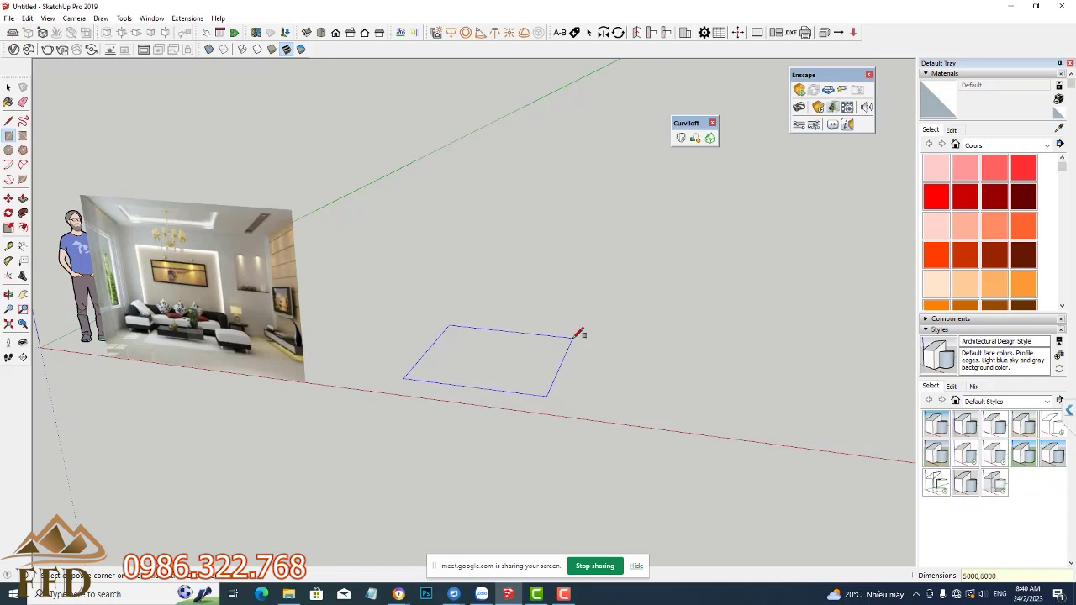
{"action": "key", "text": "Return"}
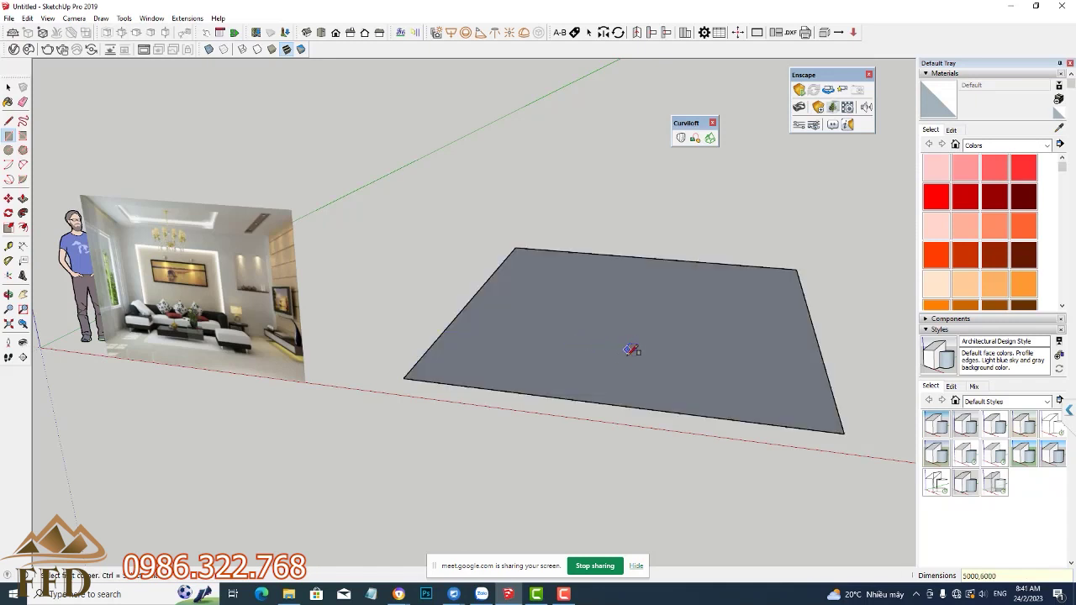
Step: Extrude the rectangle into a thin slab and make the whole slab a group
{"action": "middle_click_drag", "start_coordinate": [632, 347], "coordinate": [639, 361]}
{"action": "key", "text": "p"}
{"action": "left_click_drag", "start_coordinate": [632, 370], "coordinate": [631, 363]}
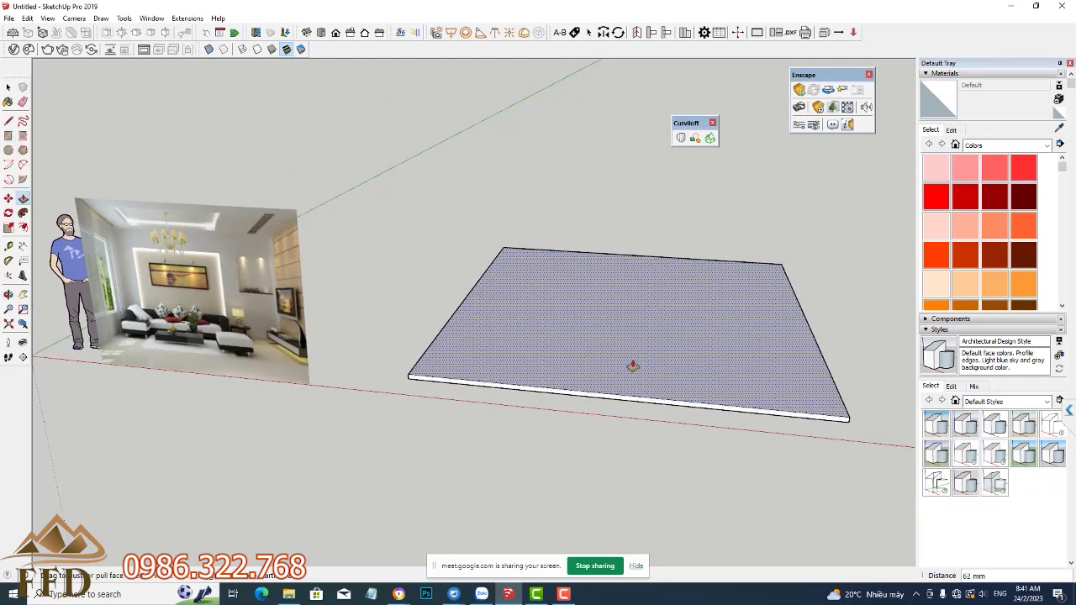
{"action": "key", "text": "space"}
{"action": "left_click", "coordinate": [670, 350]}
{"action": "triple_click", "coordinate": [670, 349]}
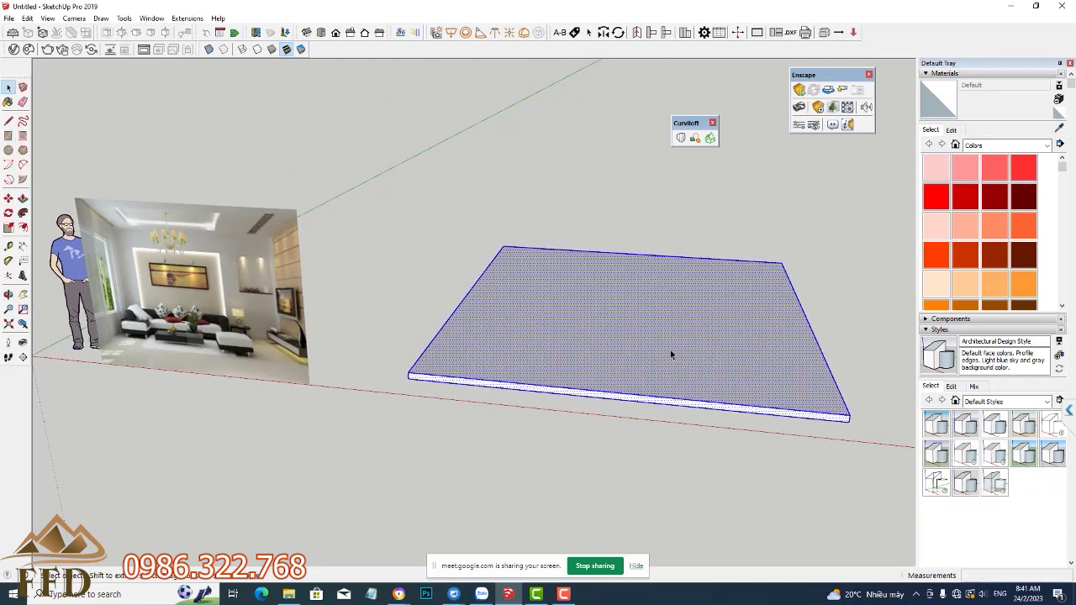
{"action": "right_click", "coordinate": [669, 350]}
{"action": "left_click", "coordinate": [713, 249]}
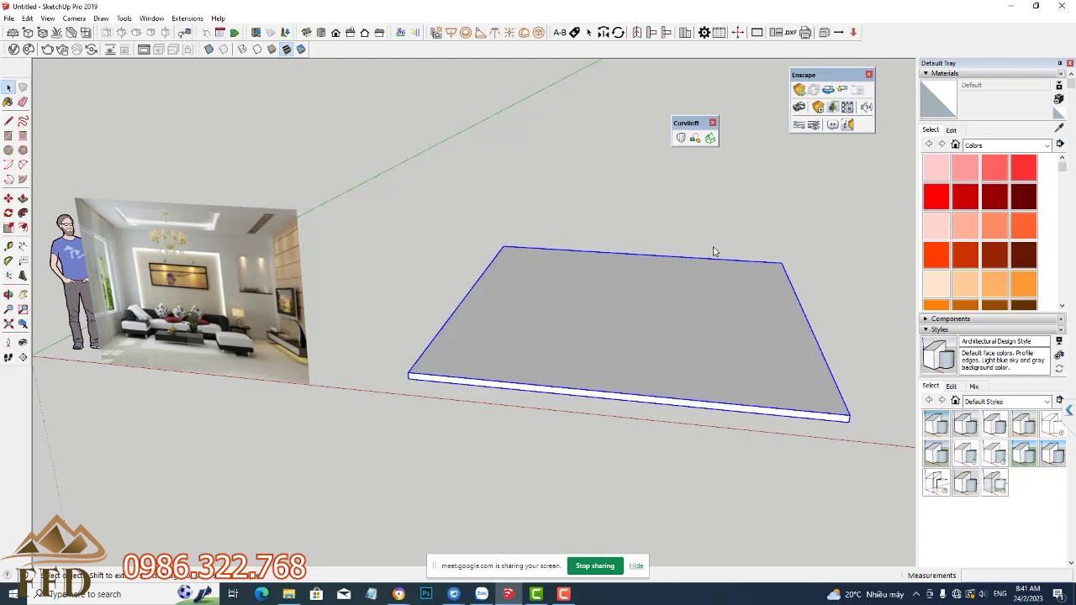
Step: Draw a rectangle over the slab's top from corner to opposite corner
{"action": "mouse_move", "coordinate": [460, 312]}
{"action": "middle_mouse_down"}
{"action": "mouse_move", "coordinate": [536, 308]}
{"action": "mouse_move", "coordinate": [535, 339]}
{"action": "middle_mouse_up"}
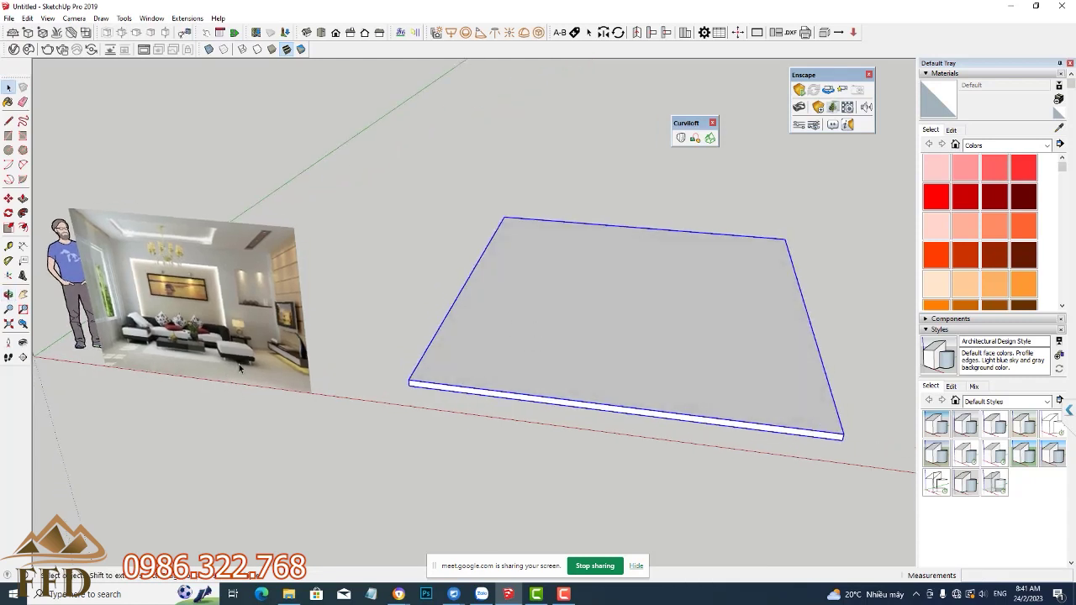
{"action": "scroll", "coordinate": [513, 258], "scroll_direction": "up", "scroll_amount": 2}
{"action": "key", "text": "r"}
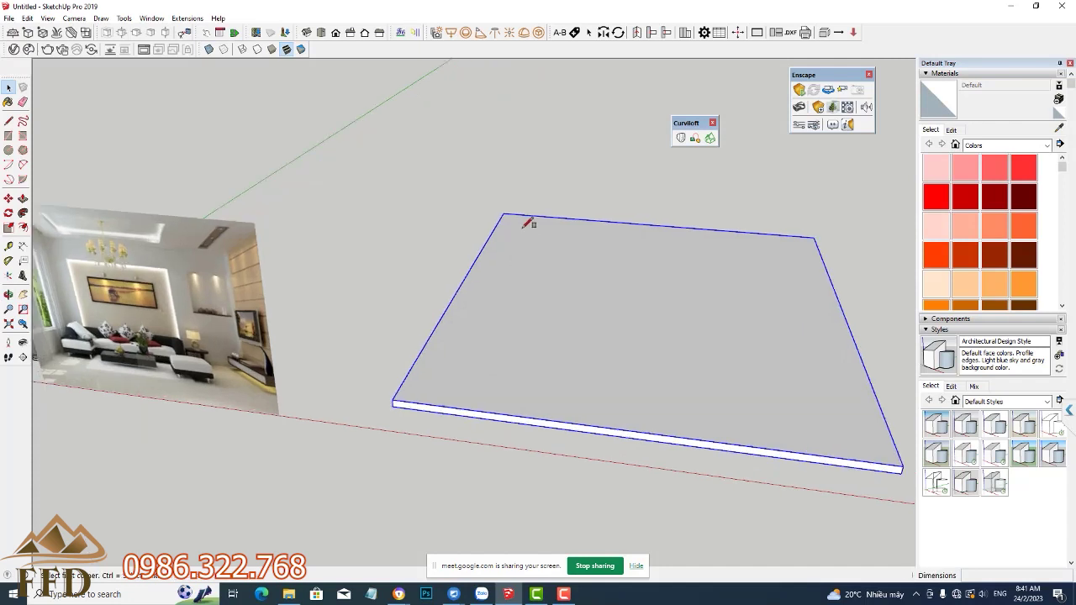
{"action": "left_click", "coordinate": [504, 213]}
{"action": "scroll", "coordinate": [664, 370], "scroll_direction": "down", "scroll_amount": 2}
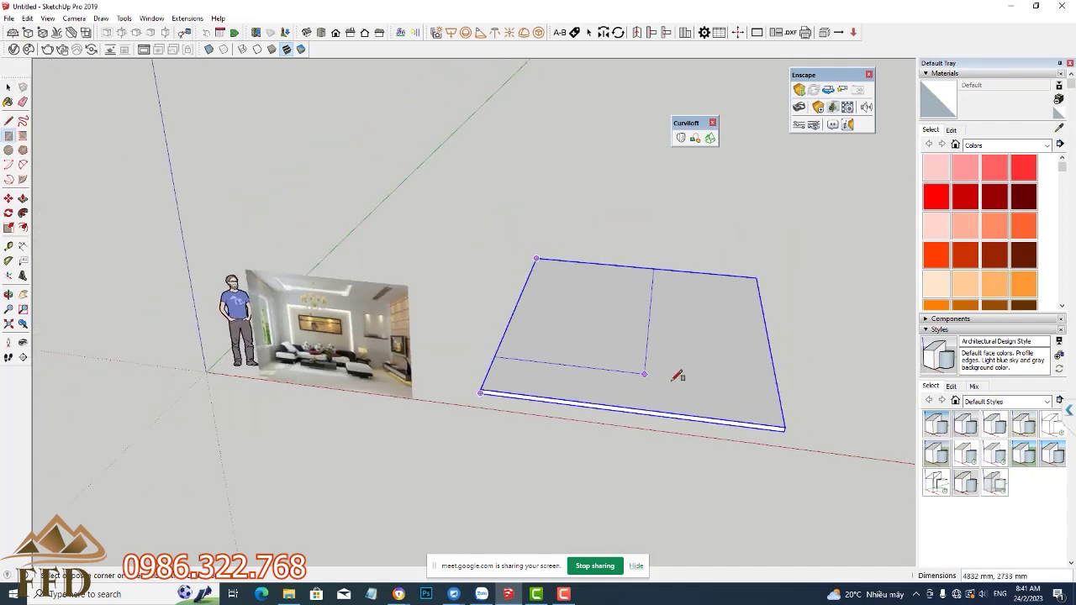
{"action": "left_click", "coordinate": [790, 422]}
{"action": "scroll", "coordinate": [732, 355], "scroll_direction": "up", "scroll_amount": 1}
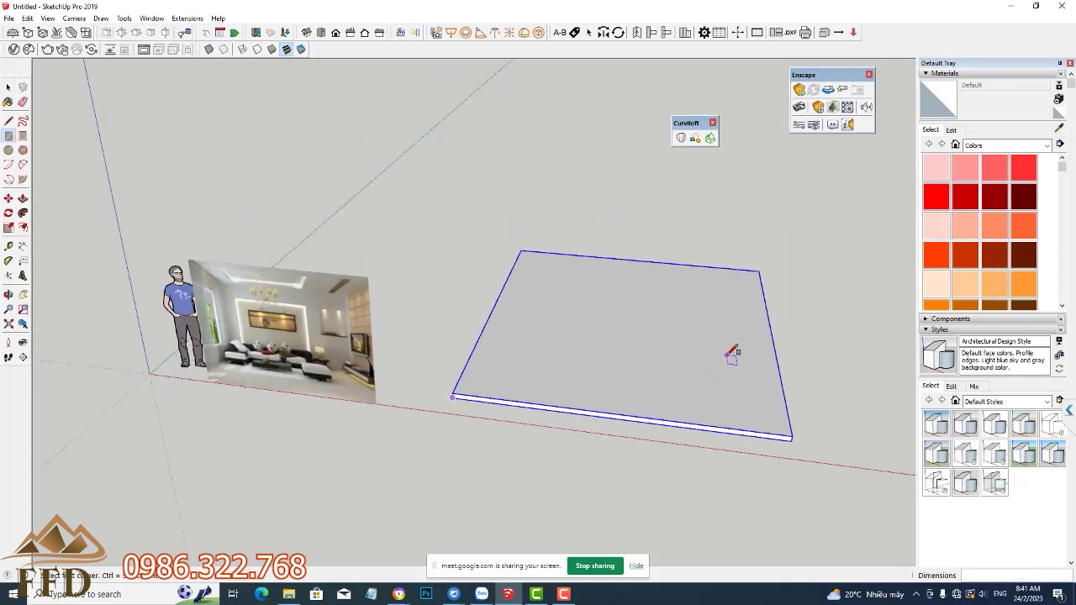
{"action": "scroll", "coordinate": [732, 355], "scroll_direction": "up", "scroll_amount": 1}
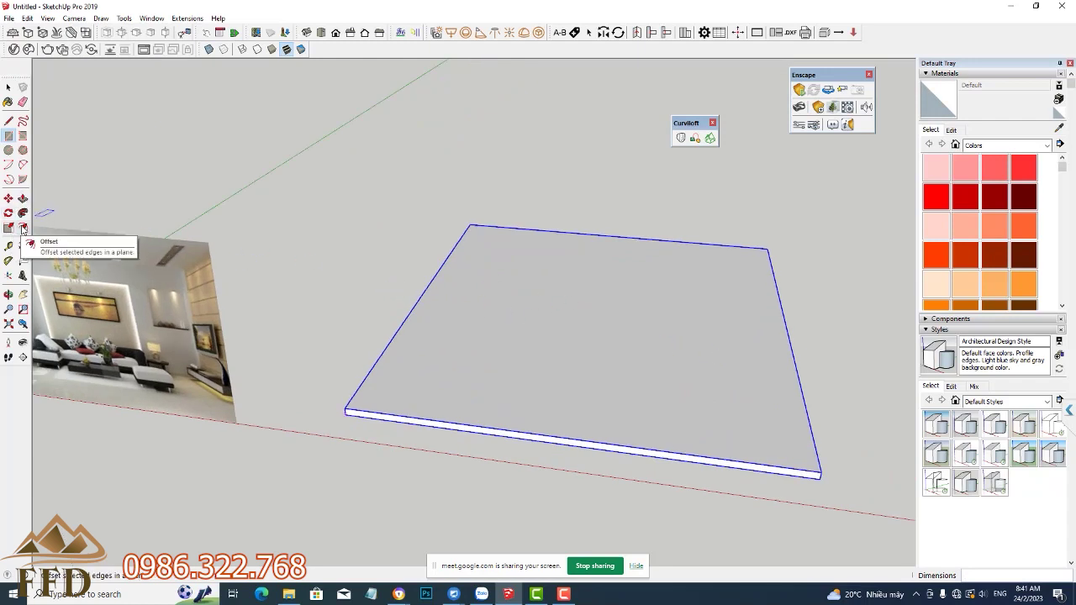
Step: Offset the slab's top face edges inward by 200 mm to form a border
{"action": "left_click", "coordinate": [22, 227]}
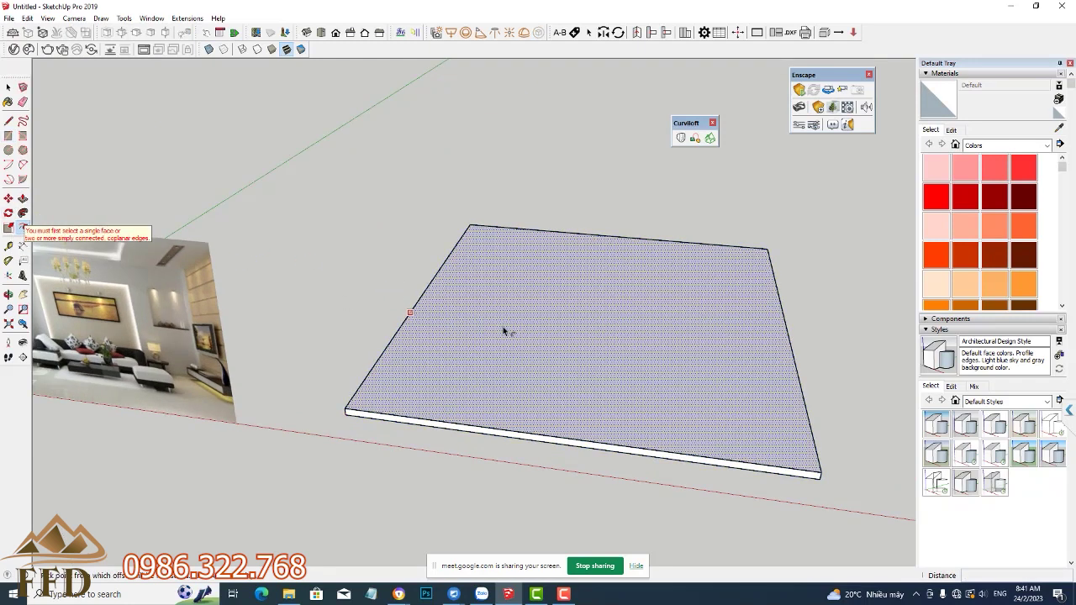
{"action": "left_click", "coordinate": [787, 346]}
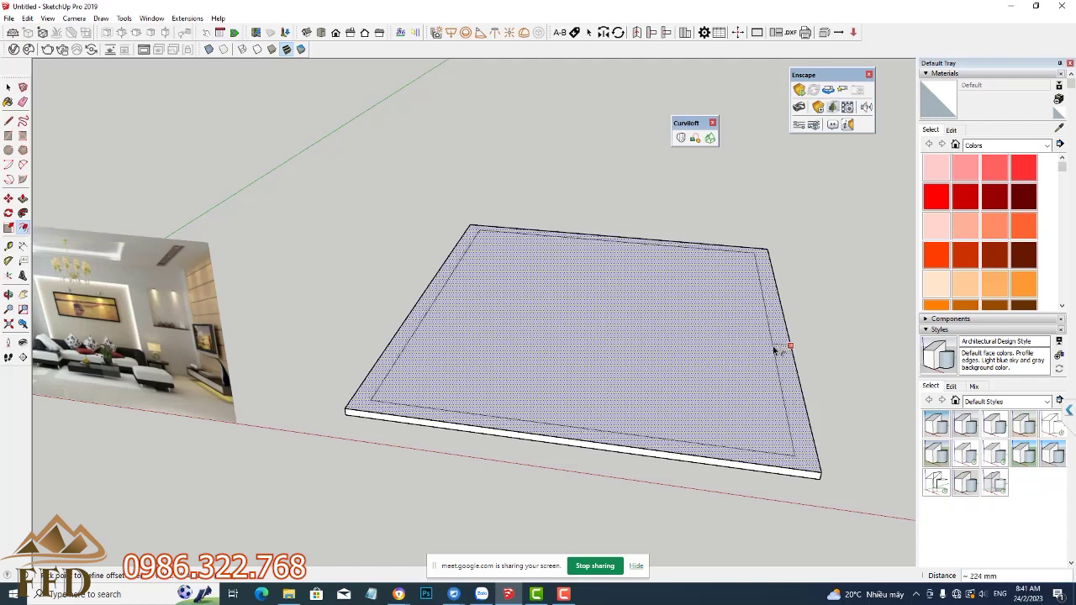
{"action": "type", "text": "200"}
{"action": "key", "text": "Return"}
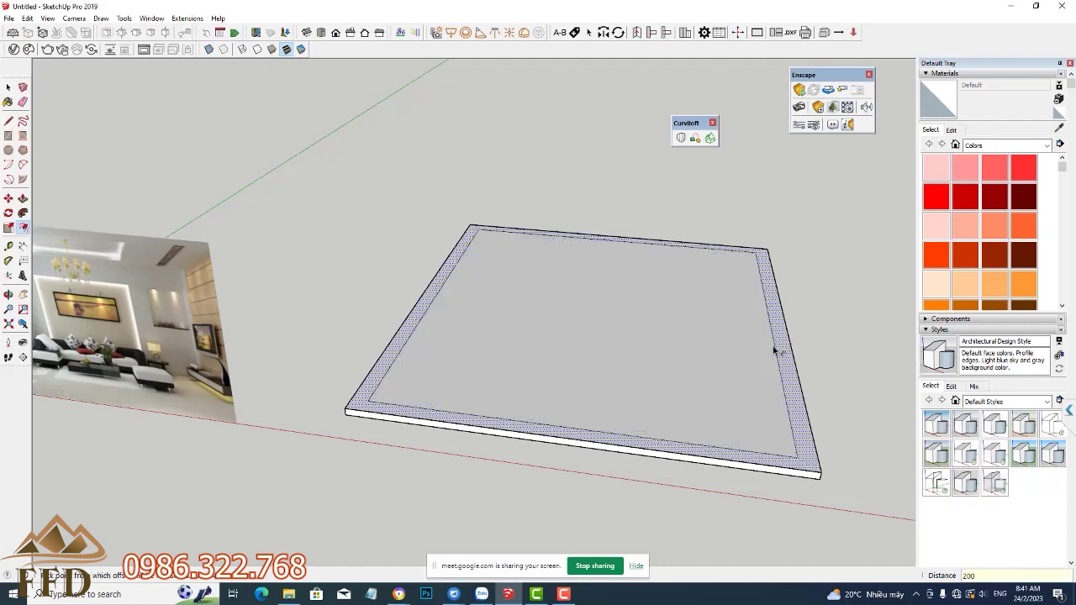
Step: Draw a line from the border's inner corner, then erase the stray inner front edge
{"action": "key", "text": "l"}
{"action": "scroll", "coordinate": [372, 418], "scroll_direction": "up", "scroll_amount": 3}
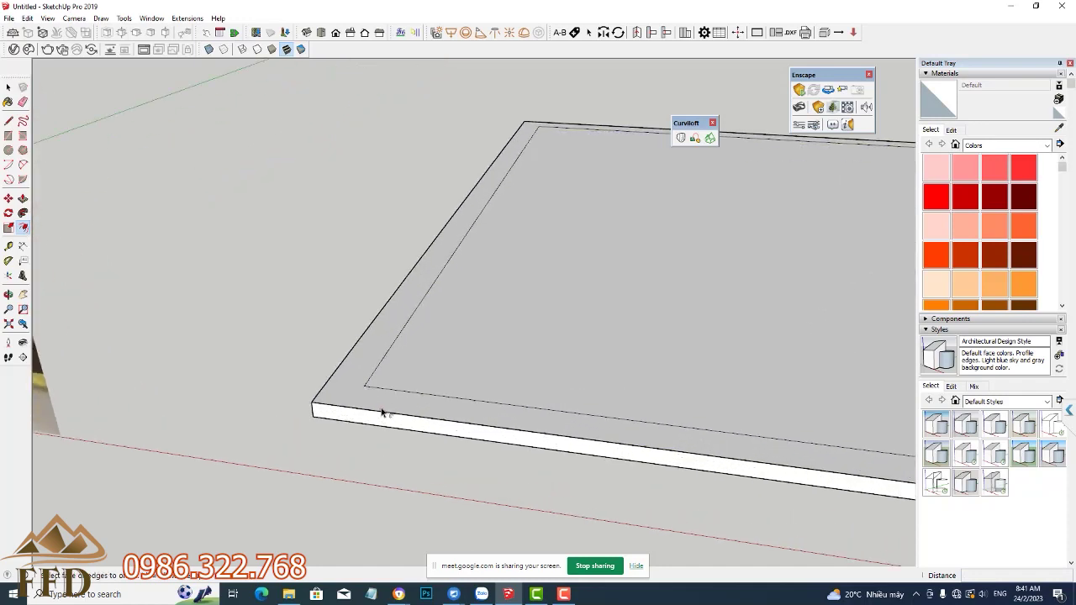
{"action": "left_click", "coordinate": [366, 386]}
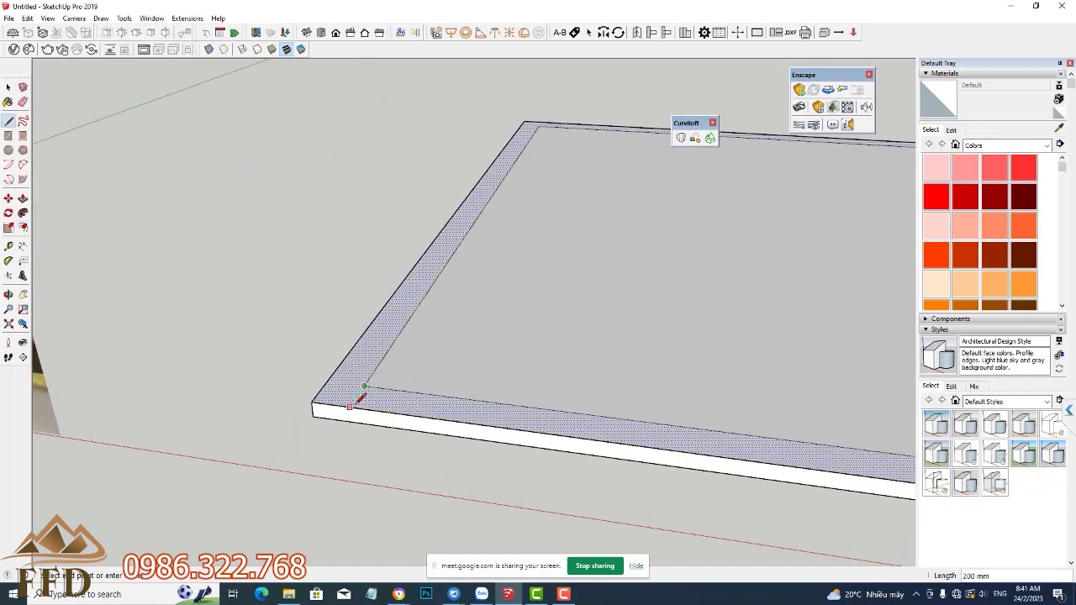
{"action": "scroll", "coordinate": [330, 407], "scroll_direction": "down", "scroll_amount": 3}
{"action": "scroll", "coordinate": [450, 402], "scroll_direction": "down", "scroll_amount": 1}
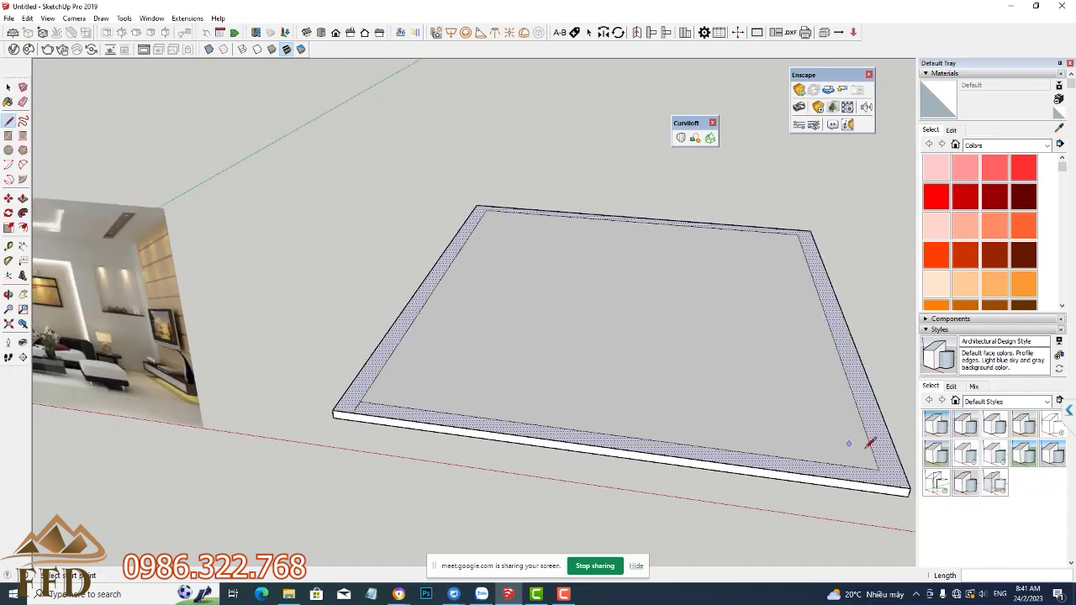
{"action": "scroll", "coordinate": [870, 443], "scroll_direction": "up", "scroll_amount": 2}
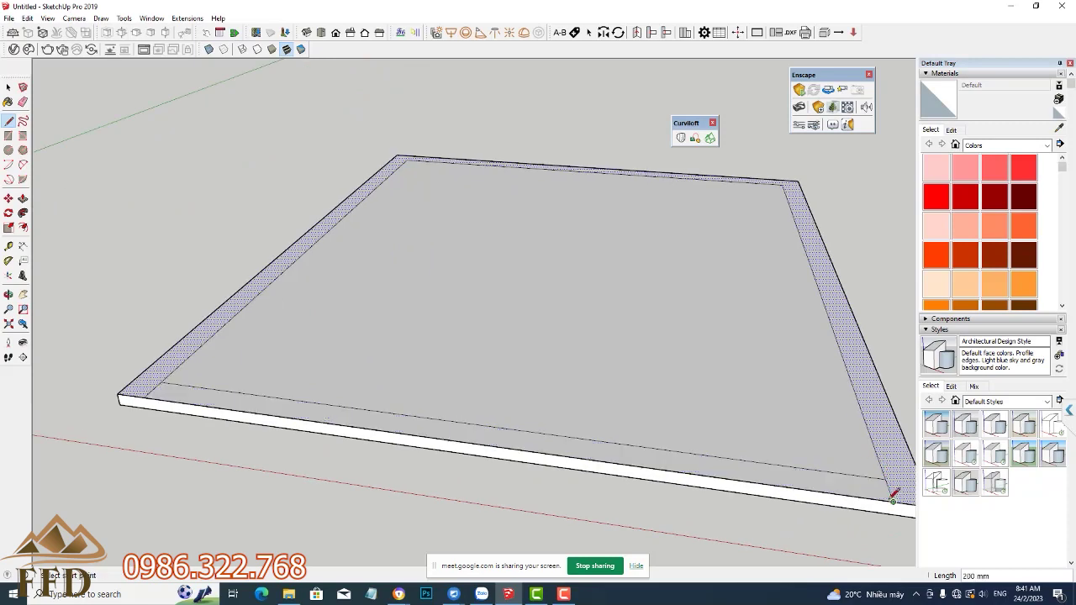
{"action": "left_click", "coordinate": [22, 102]}
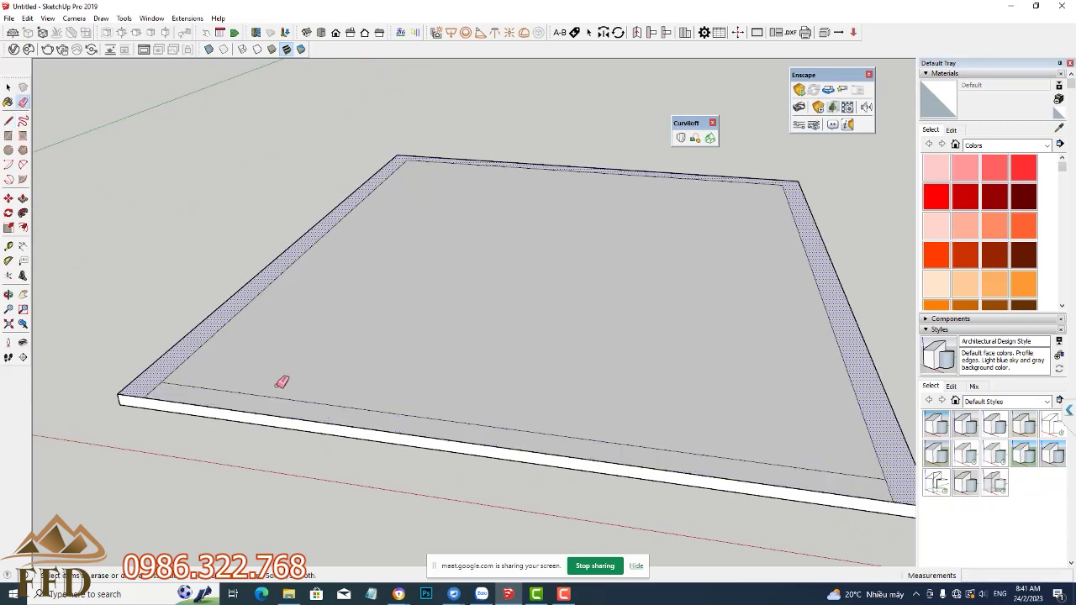
{"action": "left_click", "coordinate": [277, 391]}
{"action": "key", "text": "space"}
{"action": "left_click", "coordinate": [325, 384]}
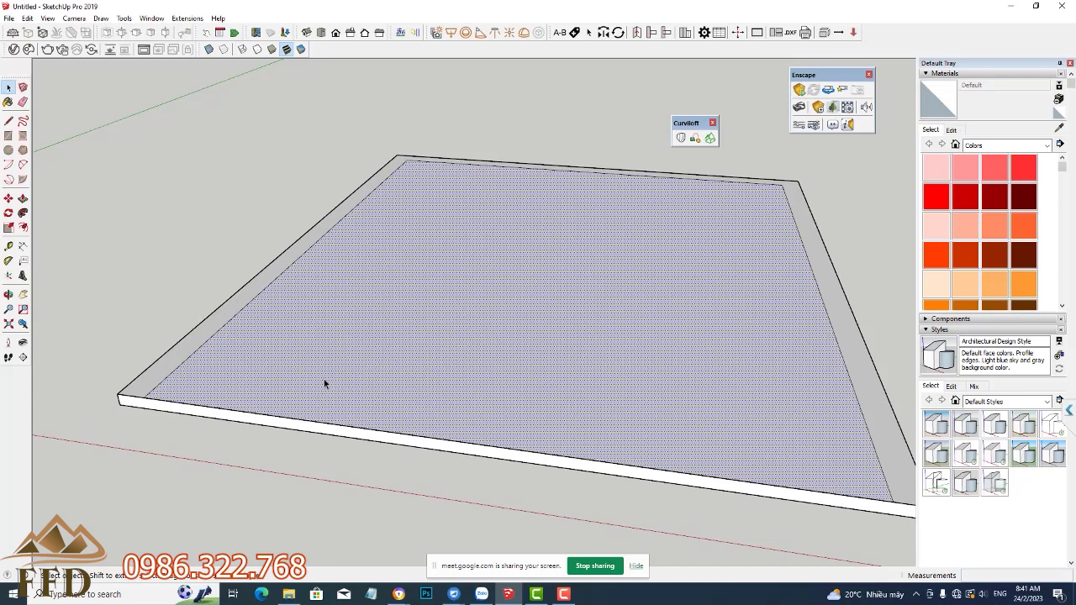
{"action": "key", "text": "Escape"}
{"action": "scroll", "coordinate": [269, 387], "scroll_direction": "down", "scroll_amount": 3}
Step: Pull the slab's border ring up 3600 mm into walls
{"action": "key", "text": "p"}
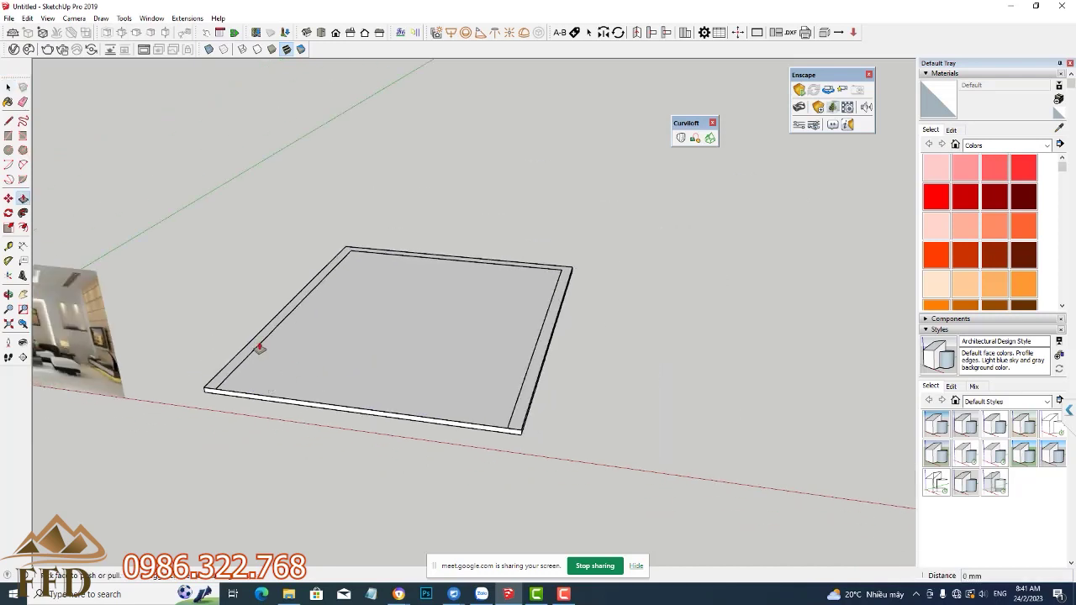
{"action": "left_click_drag", "start_coordinate": [257, 340], "coordinate": [244, 172]}
{"action": "type", "text": "3600"}
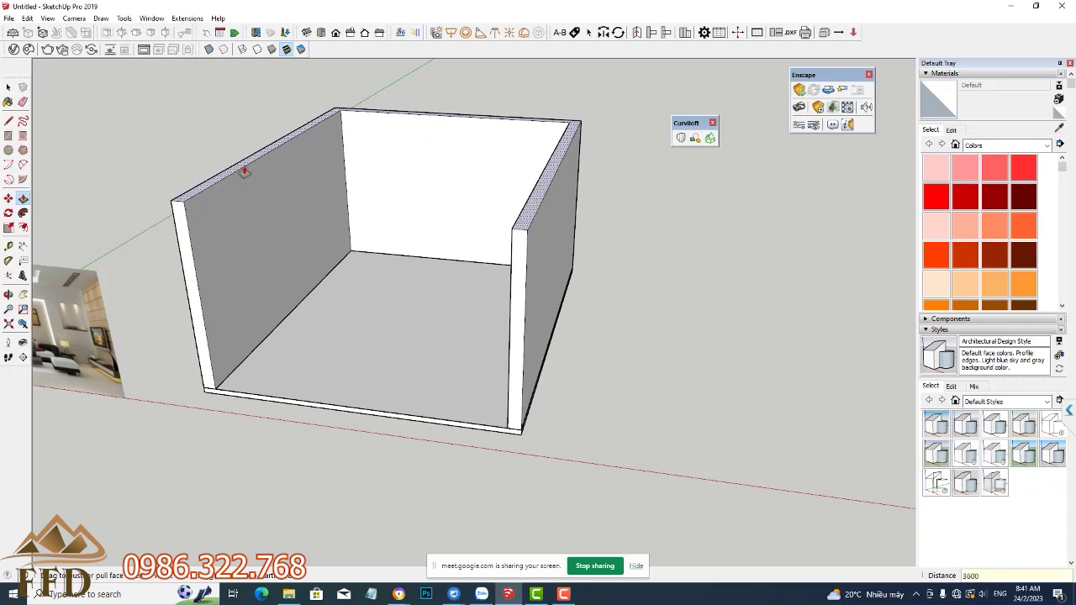
{"action": "key", "text": "Return"}
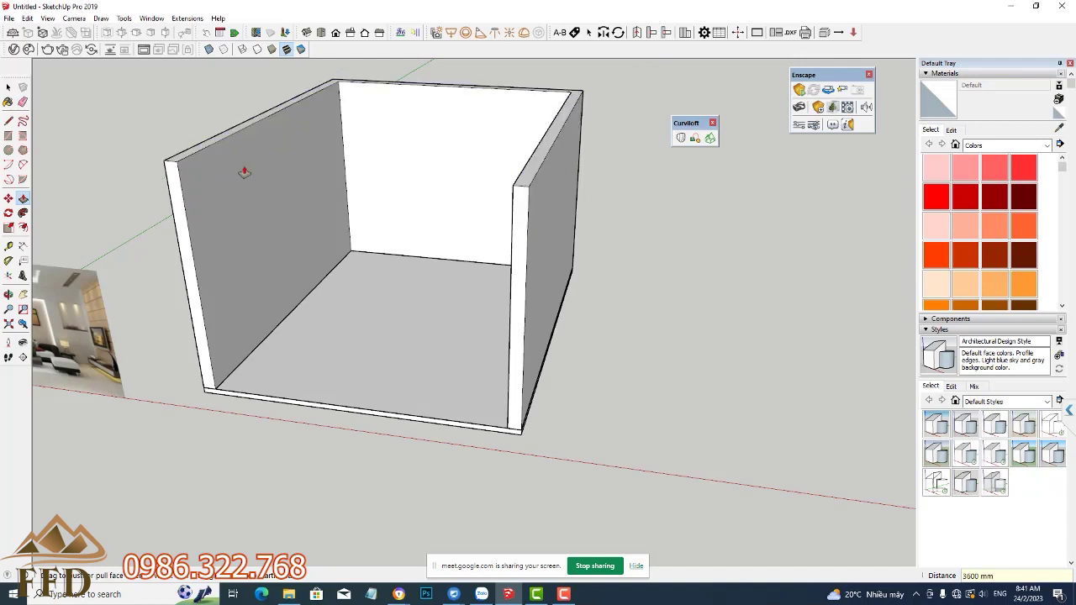
Step: Orbit and zoom to compare the open room box with the reference photo
{"action": "scroll", "coordinate": [427, 276], "scroll_direction": "down", "scroll_amount": 3}
{"action": "scroll", "coordinate": [480, 341], "scroll_direction": "down", "scroll_amount": 3}
{"action": "mouse_move", "coordinate": [480, 341]}
{"action": "middle_mouse_down"}
{"action": "mouse_move", "coordinate": [547, 269]}
{"action": "mouse_move", "coordinate": [759, 244]}
{"action": "mouse_move", "coordinate": [576, 237]}
{"action": "middle_mouse_up"}
{"action": "key", "text": "p"}
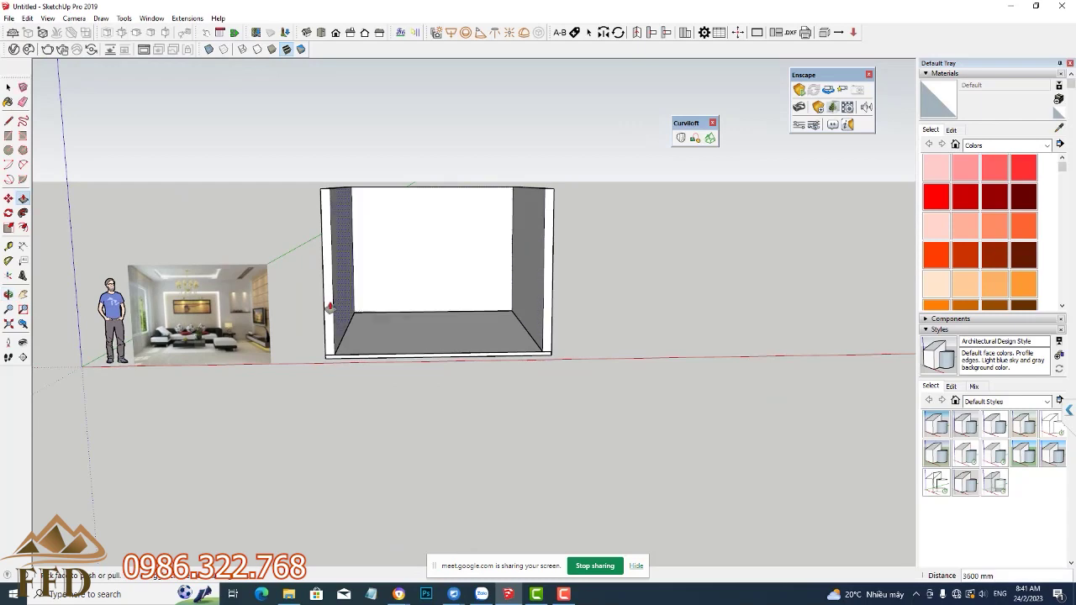
{"action": "scroll", "coordinate": [179, 269], "scroll_direction": "up", "scroll_amount": 2}
{"action": "scroll", "coordinate": [165, 297], "scroll_direction": "up", "scroll_amount": 2}
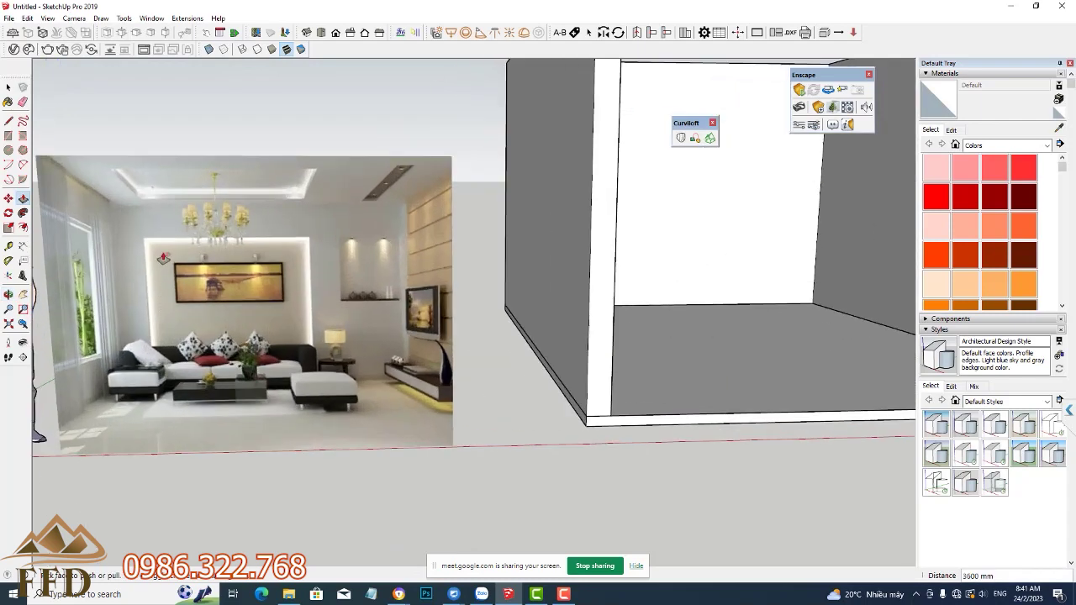
{"action": "scroll", "coordinate": [159, 277], "scroll_direction": "up", "scroll_amount": 2}
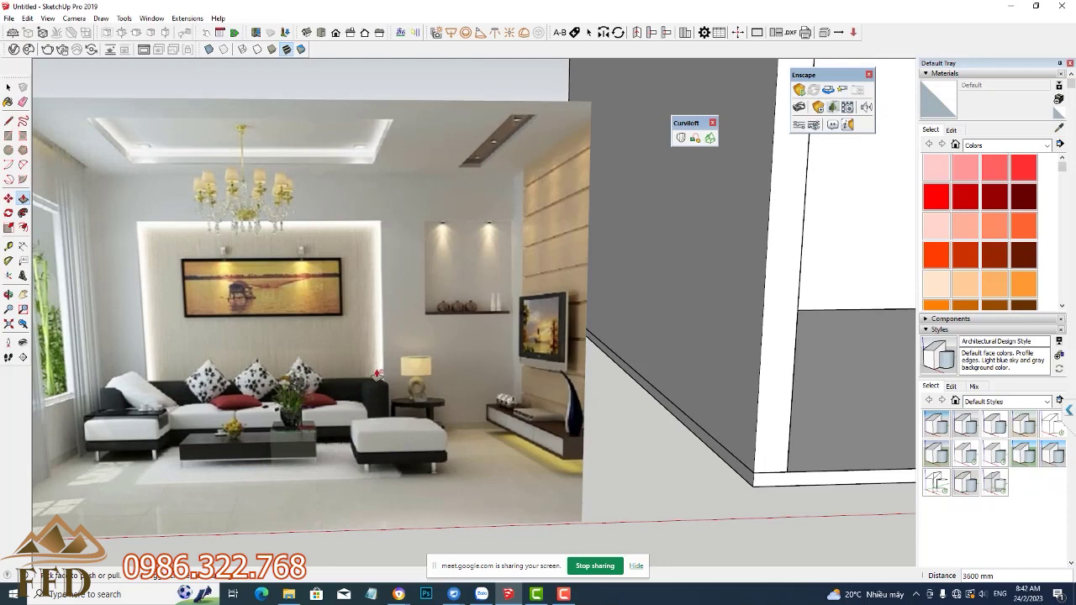
{"action": "scroll", "coordinate": [370, 238], "scroll_direction": "down", "scroll_amount": 2}
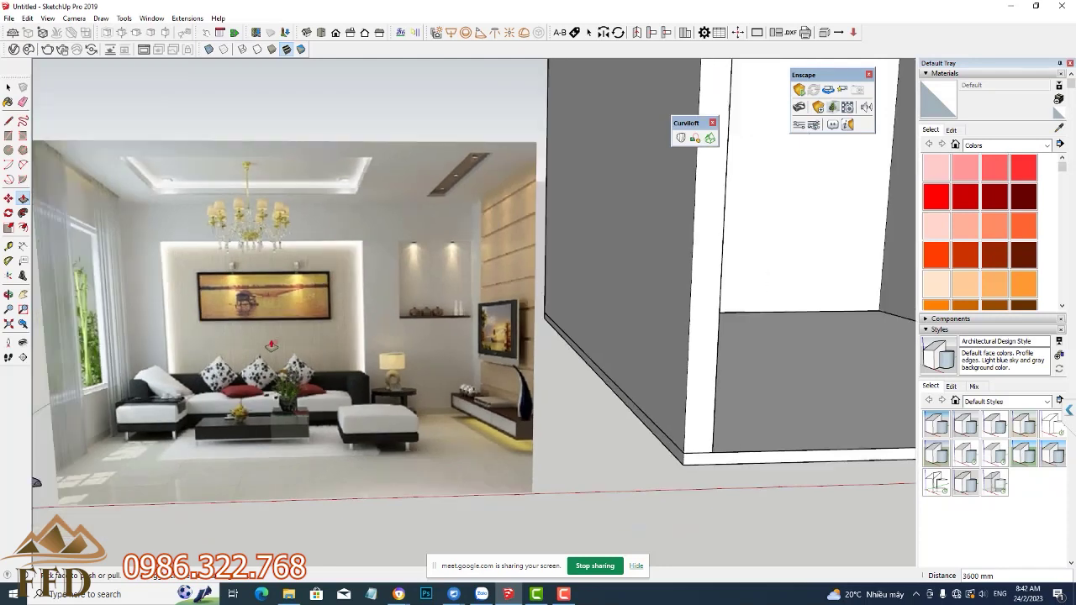
{"action": "scroll", "coordinate": [420, 285], "scroll_direction": "down", "scroll_amount": 3}
{"action": "scroll", "coordinate": [471, 336], "scroll_direction": "down", "scroll_amount": 2}
{"action": "middle_click_drag", "start_coordinate": [479, 340], "coordinate": [485, 346]}
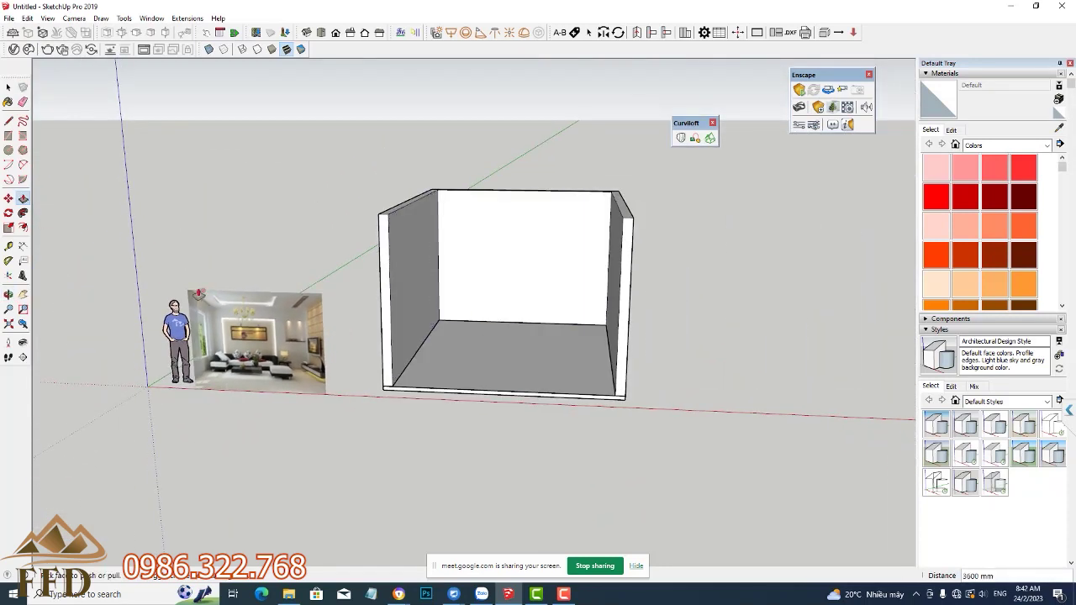
{"action": "left_click", "coordinate": [9, 245]}
{"action": "scroll", "coordinate": [488, 252], "scroll_direction": "up", "scroll_amount": 3}
Step: Pull guides off the back wall's left, top and right edges to frame the panel area
{"action": "scroll", "coordinate": [478, 247], "scroll_direction": "up", "scroll_amount": 3}
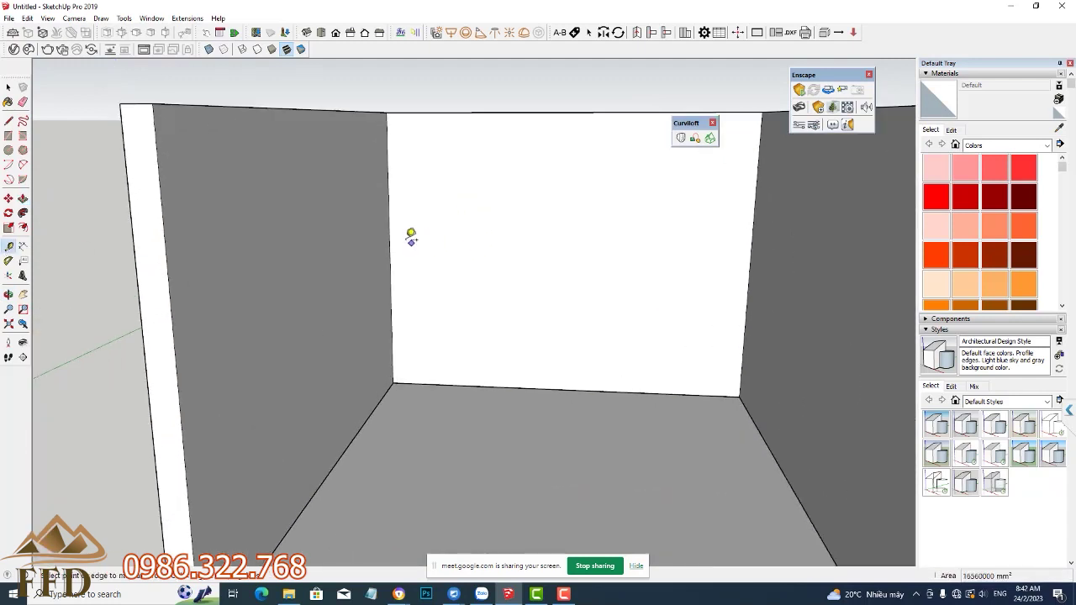
{"action": "left_click", "coordinate": [389, 233]}
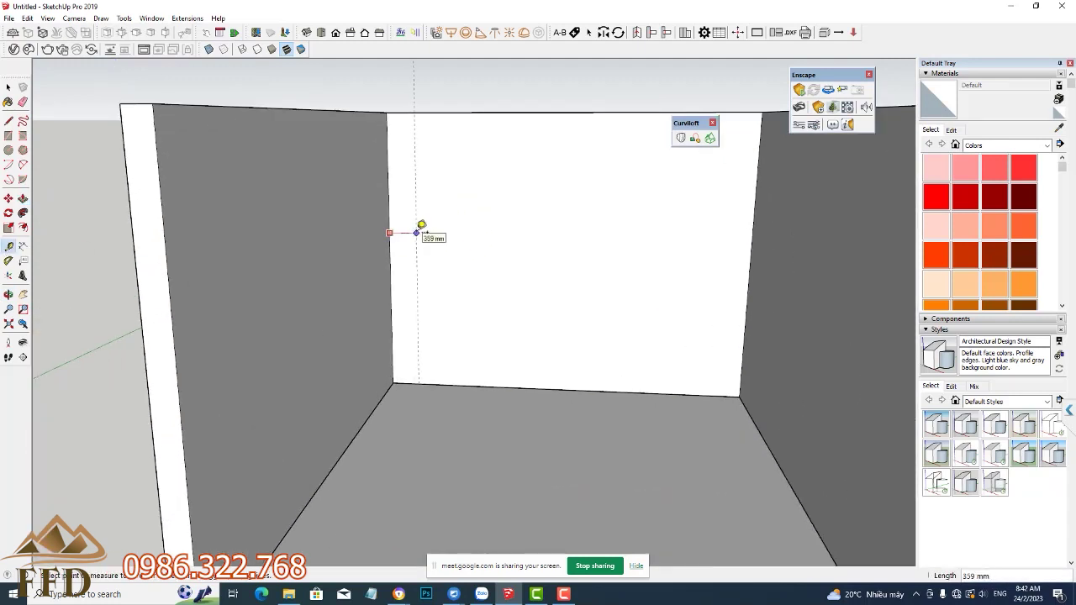
{"action": "left_click", "coordinate": [417, 233]}
{"action": "left_click", "coordinate": [487, 112]}
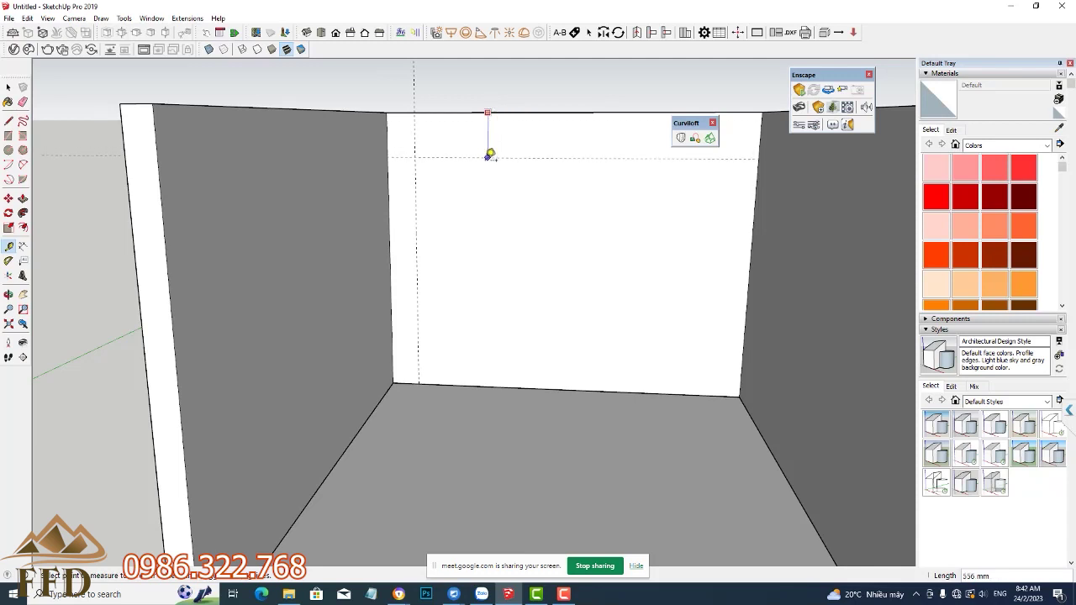
{"action": "left_click", "coordinate": [489, 174]}
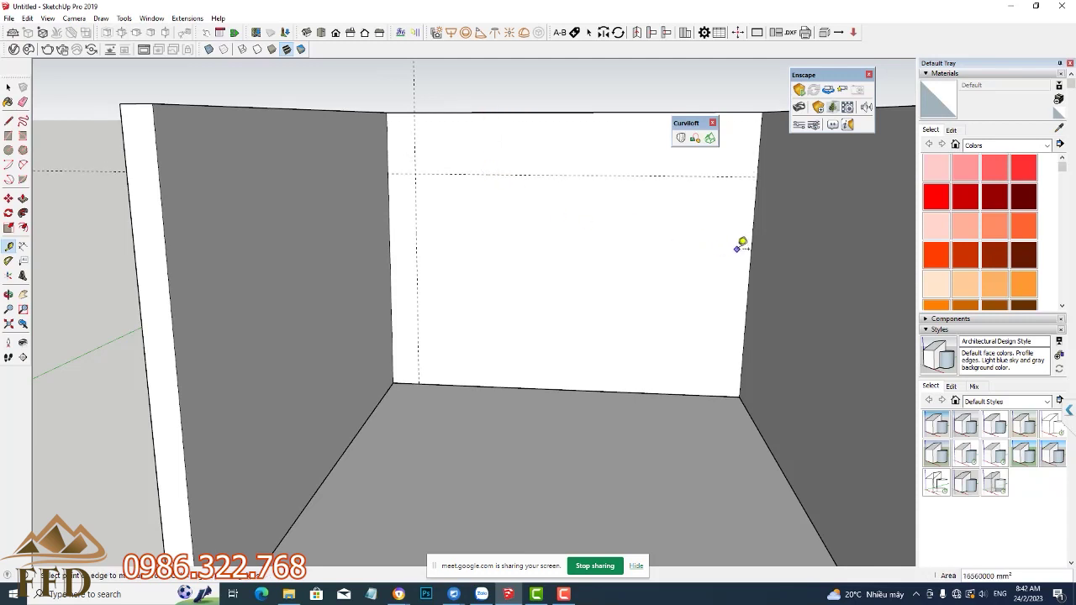
{"action": "left_click", "coordinate": [750, 246]}
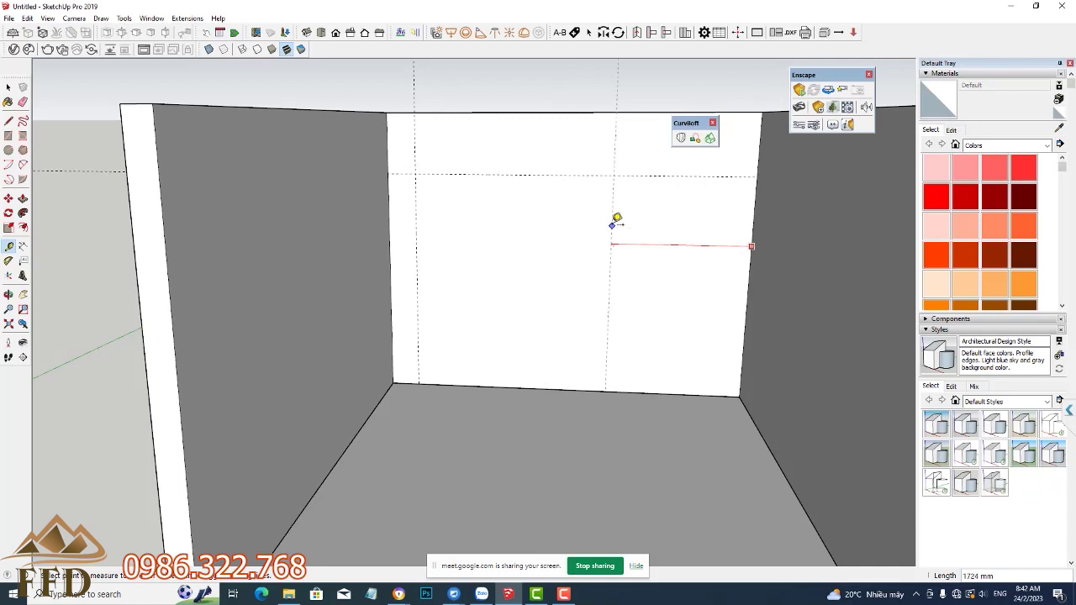
{"action": "left_click", "coordinate": [617, 224]}
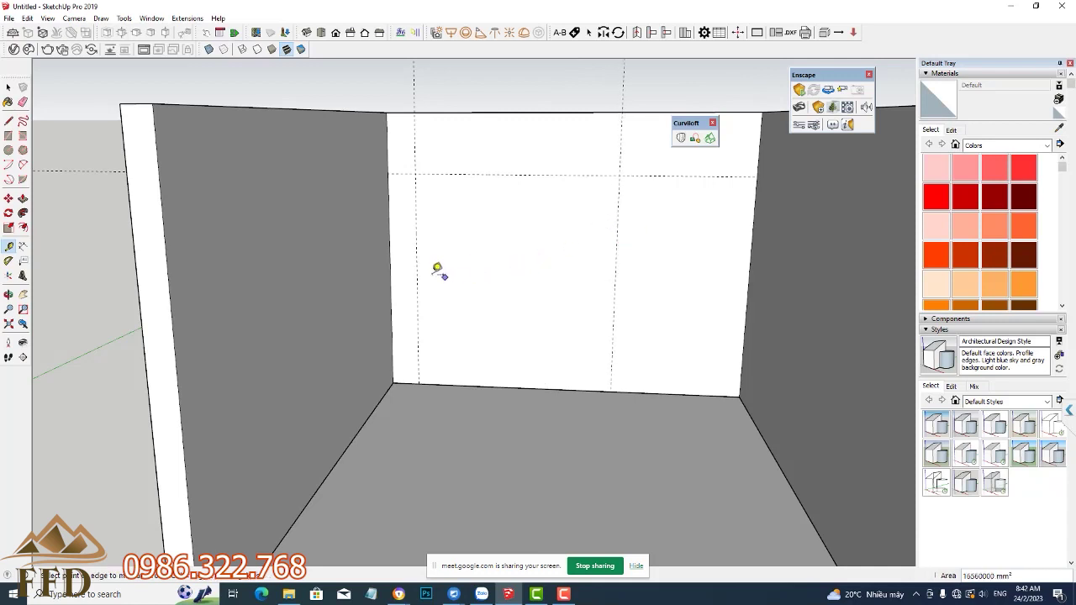
Step: Draw a 2834 × 2587 mm rectangle between the guide intersections on the back wall
{"action": "key", "text": "r"}
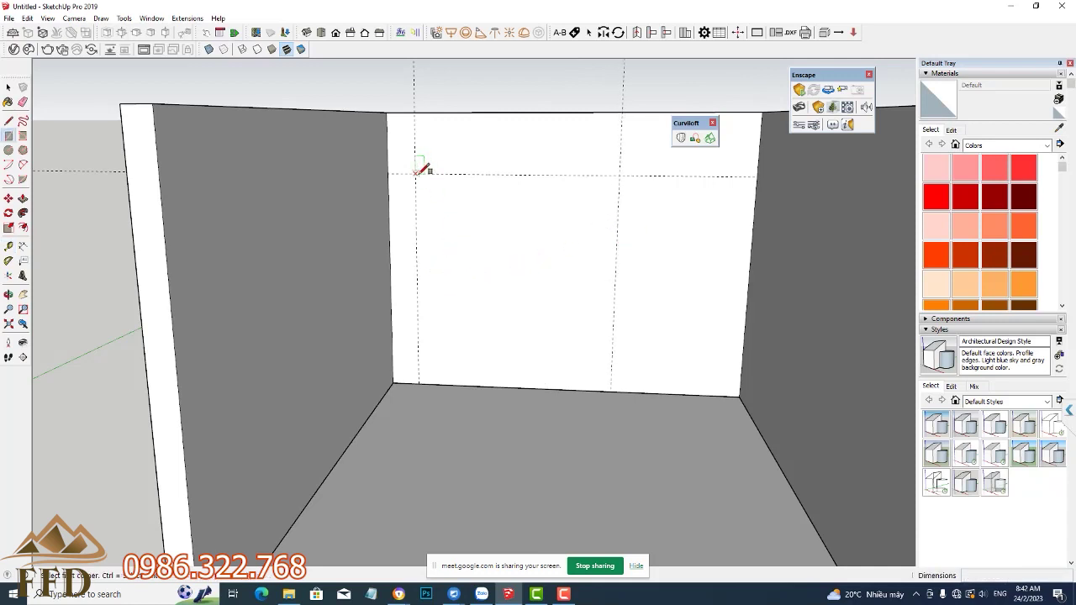
{"action": "left_click", "coordinate": [416, 174]}
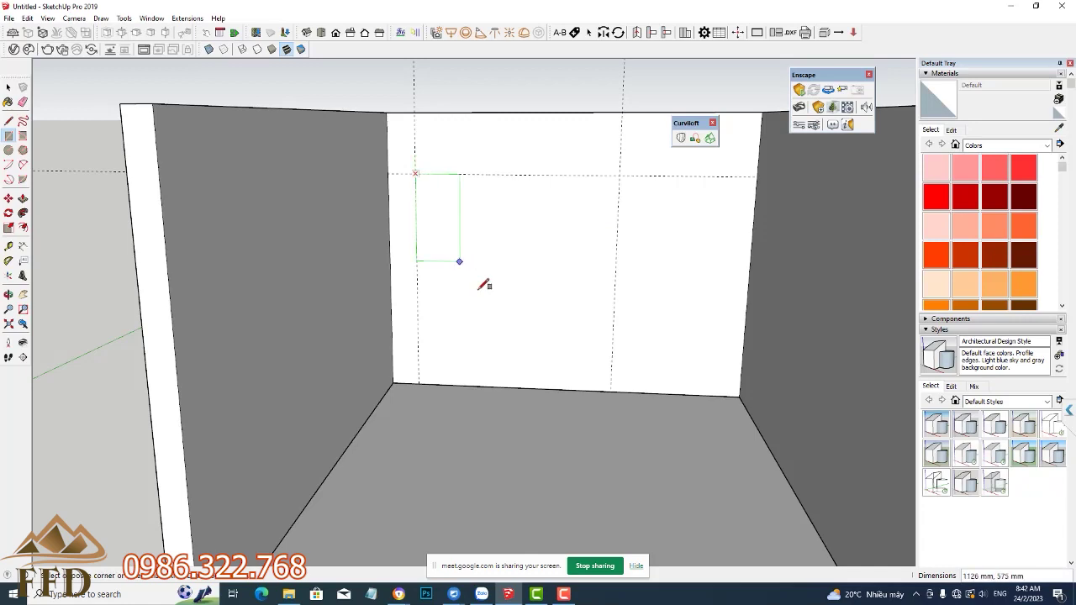
{"action": "left_click", "coordinate": [612, 389]}
{"action": "mouse_move", "coordinate": [637, 312]}
{"action": "middle_mouse_down"}
{"action": "mouse_move", "coordinate": [462, 389]}
{"action": "mouse_move", "coordinate": [572, 252]}
{"action": "mouse_move", "coordinate": [546, 269]}
{"action": "middle_mouse_up"}
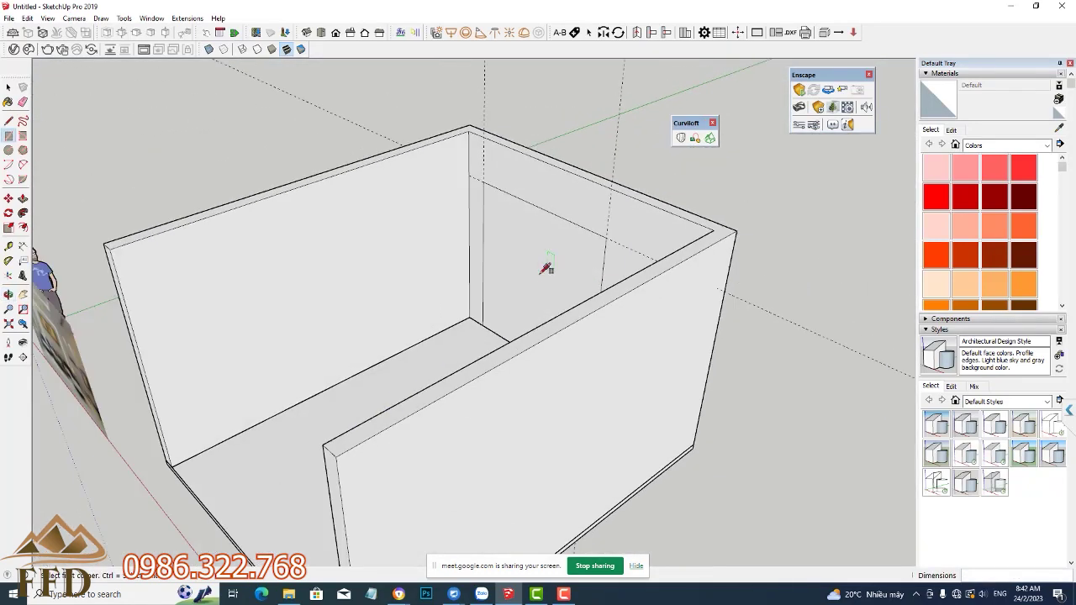
{"action": "scroll", "coordinate": [559, 236], "scroll_direction": "down", "scroll_amount": 3}
{"action": "scroll", "coordinate": [535, 180], "scroll_direction": "up", "scroll_amount": 5}
{"action": "scroll", "coordinate": [586, 172], "scroll_direction": "up", "scroll_amount": 2}
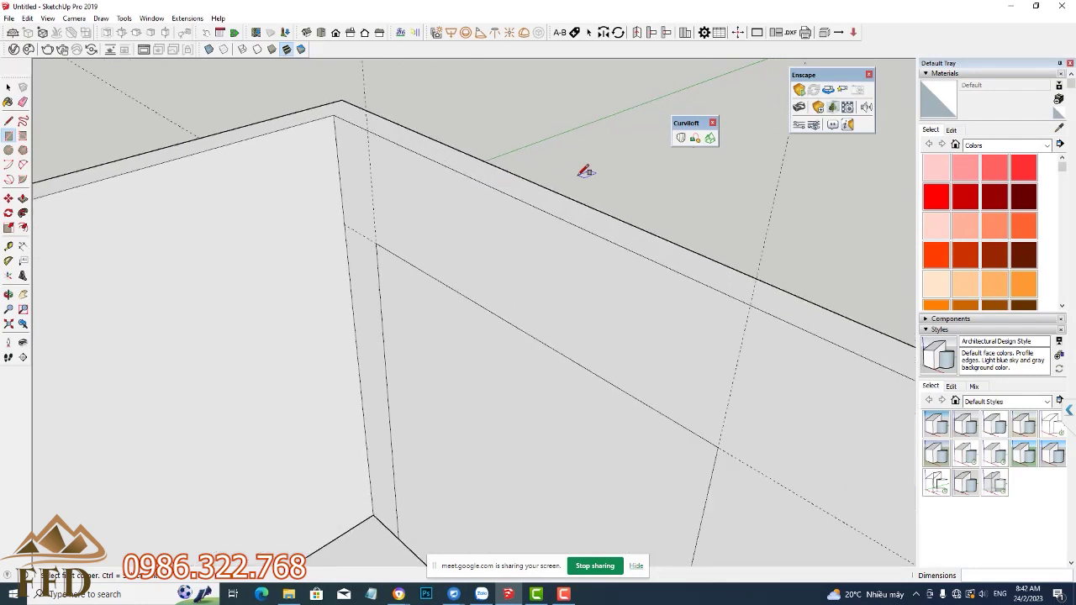
Step: Push the wall face 100 mm and orbit to inspect the wall's thickness
{"action": "key", "text": "l"}
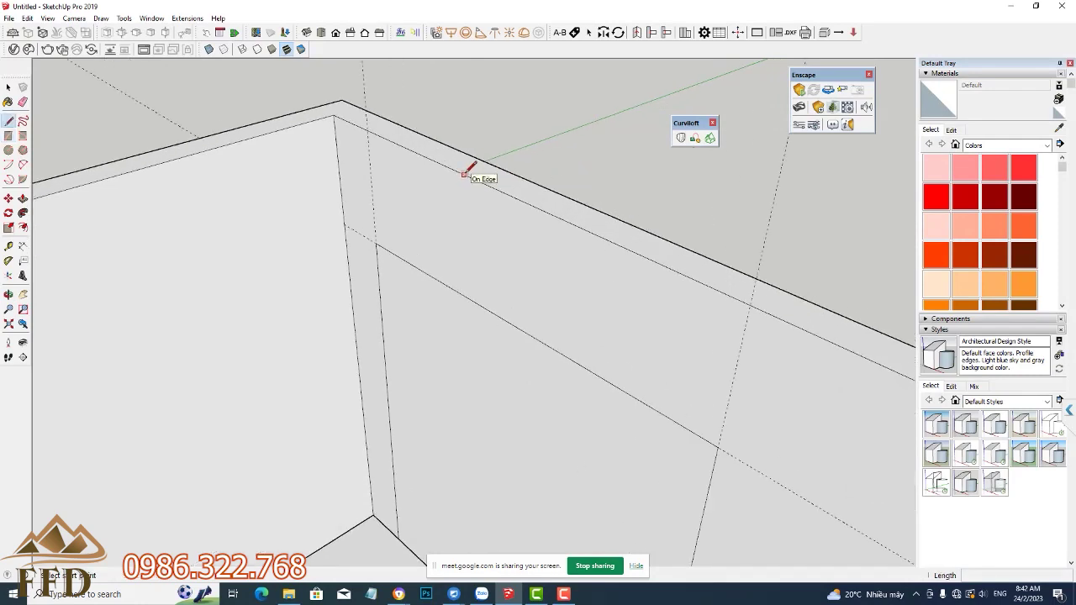
{"action": "key", "text": "space"}
{"action": "left_click", "coordinate": [23, 198]}
{"action": "type", "text": "100"}
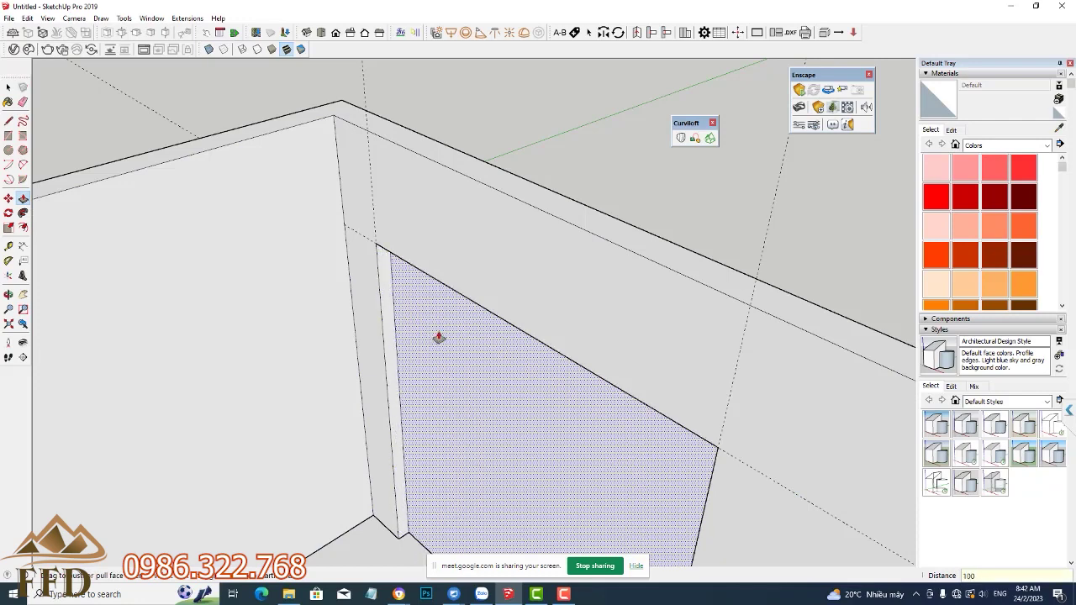
{"action": "key", "text": "Return"}
{"action": "mouse_move", "coordinate": [432, 384]}
{"action": "middle_mouse_down"}
{"action": "mouse_move", "coordinate": [439, 311]}
{"action": "mouse_move", "coordinate": [428, 257]}
{"action": "mouse_move", "coordinate": [390, 245]}
{"action": "mouse_move", "coordinate": [333, 300]}
{"action": "mouse_move", "coordinate": [569, 329]}
{"action": "mouse_move", "coordinate": [562, 365]}
{"action": "middle_mouse_up"}
{"action": "scroll", "coordinate": [612, 427], "scroll_direction": "up", "scroll_amount": 3}
{"action": "scroll", "coordinate": [672, 368], "scroll_direction": "up", "scroll_amount": 3}
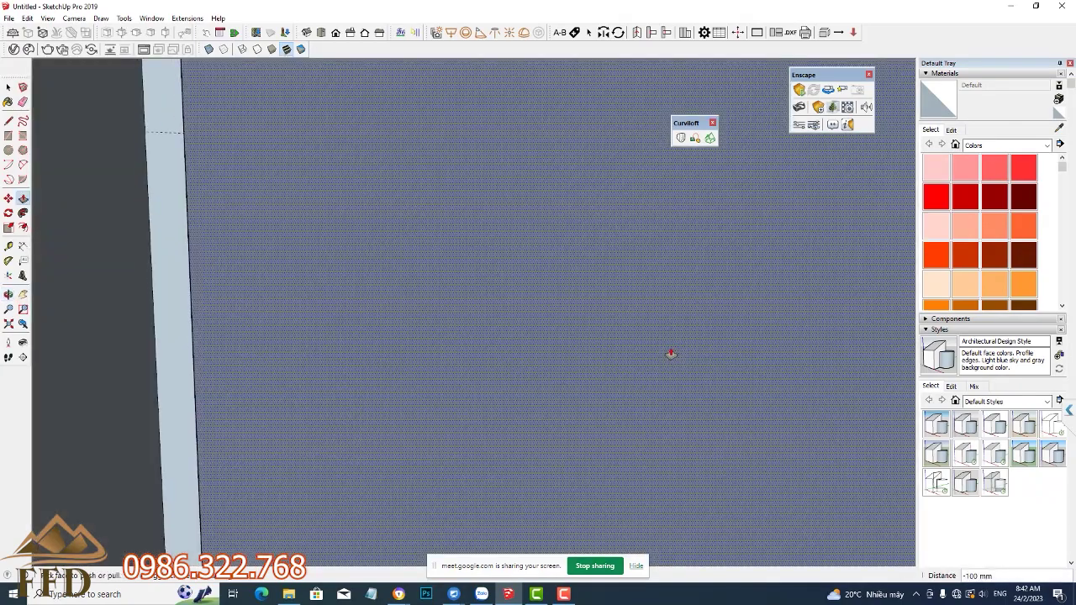
{"action": "scroll", "coordinate": [588, 392], "scroll_direction": "up", "scroll_amount": 1}
{"action": "scroll", "coordinate": [524, 421], "scroll_direction": "up", "scroll_amount": 2}
{"action": "scroll", "coordinate": [524, 421], "scroll_direction": "down", "scroll_amount": 3}
{"action": "mouse_move", "coordinate": [311, 427]}
{"action": "middle_mouse_down"}
{"action": "mouse_move", "coordinate": [619, 427]}
{"action": "mouse_move", "coordinate": [509, 403]}
{"action": "mouse_move", "coordinate": [543, 495]}
{"action": "mouse_move", "coordinate": [480, 468]}
{"action": "mouse_move", "coordinate": [480, 439]}
{"action": "mouse_move", "coordinate": [496, 492]}
{"action": "middle_mouse_up"}
{"action": "key", "text": "space"}
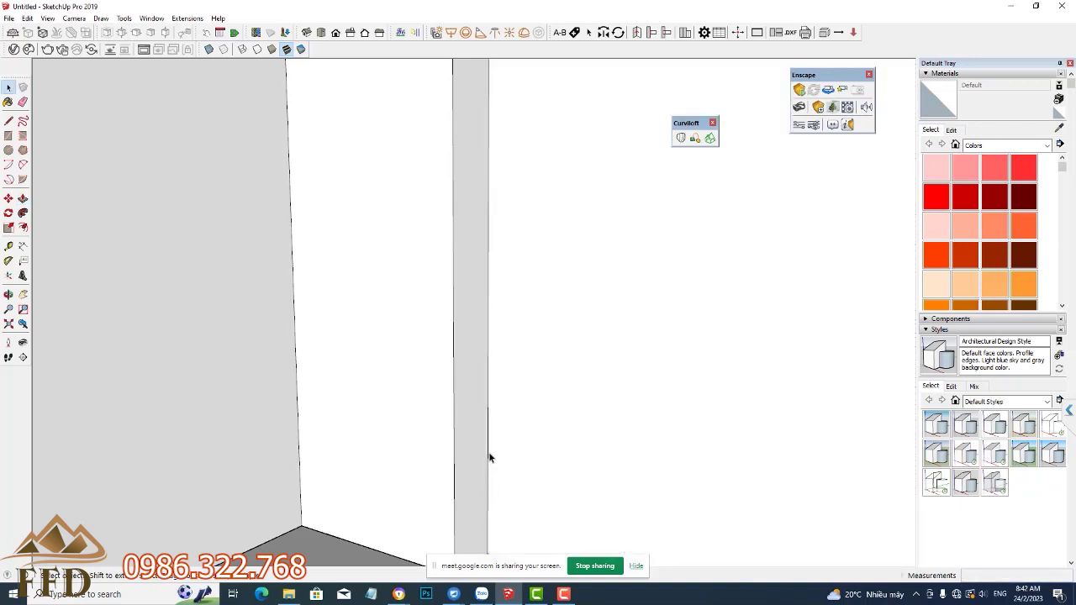
Step: Copy the vertical wall-corner edge 50 mm in from the corner
{"action": "left_click", "coordinate": [488, 458]}
{"action": "mouse_move", "coordinate": [488, 456]}
{"action": "middle_mouse_down"}
{"action": "mouse_move", "coordinate": [464, 417]}
{"action": "mouse_move", "coordinate": [476, 501]}
{"action": "middle_mouse_up"}
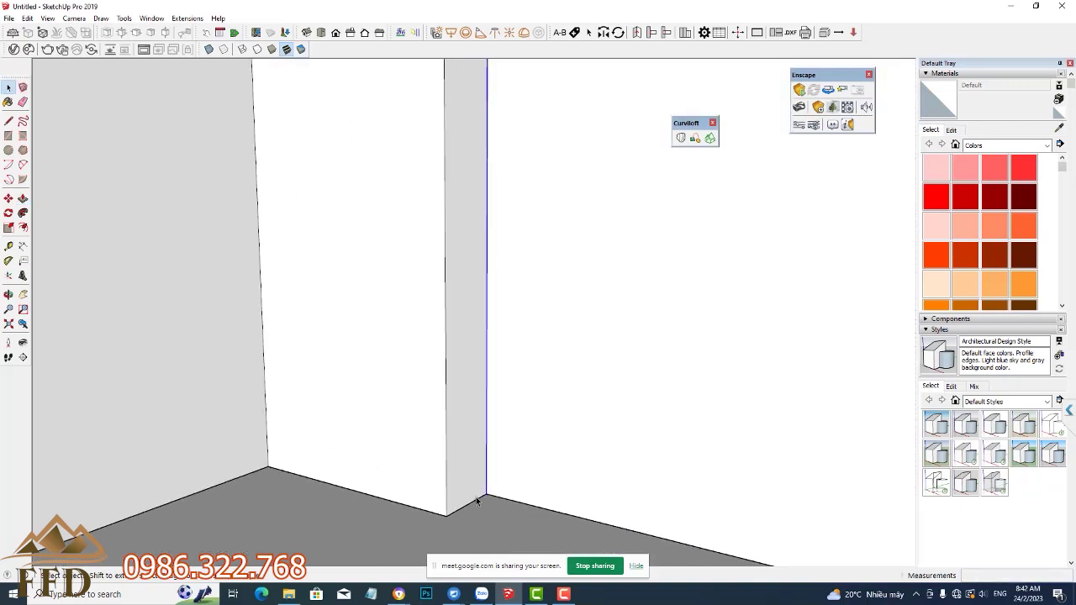
{"action": "key", "text": "m"}
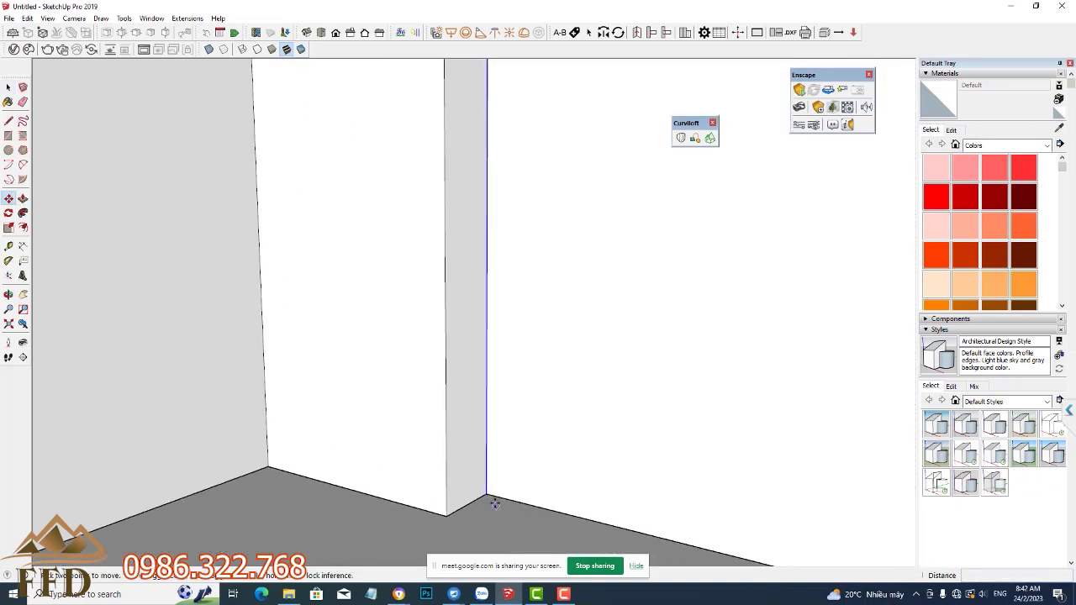
{"action": "key", "text": "ctrl"}
{"action": "left_click", "coordinate": [488, 494]}
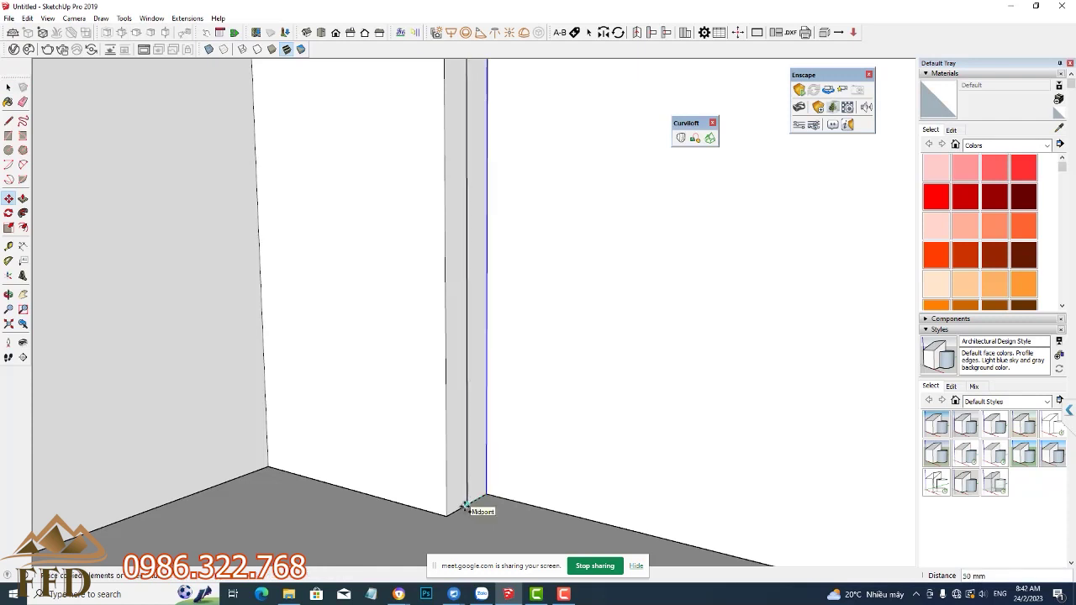
{"action": "left_click", "coordinate": [466, 506]}
{"action": "scroll", "coordinate": [463, 512], "scroll_direction": "down", "scroll_amount": 2}
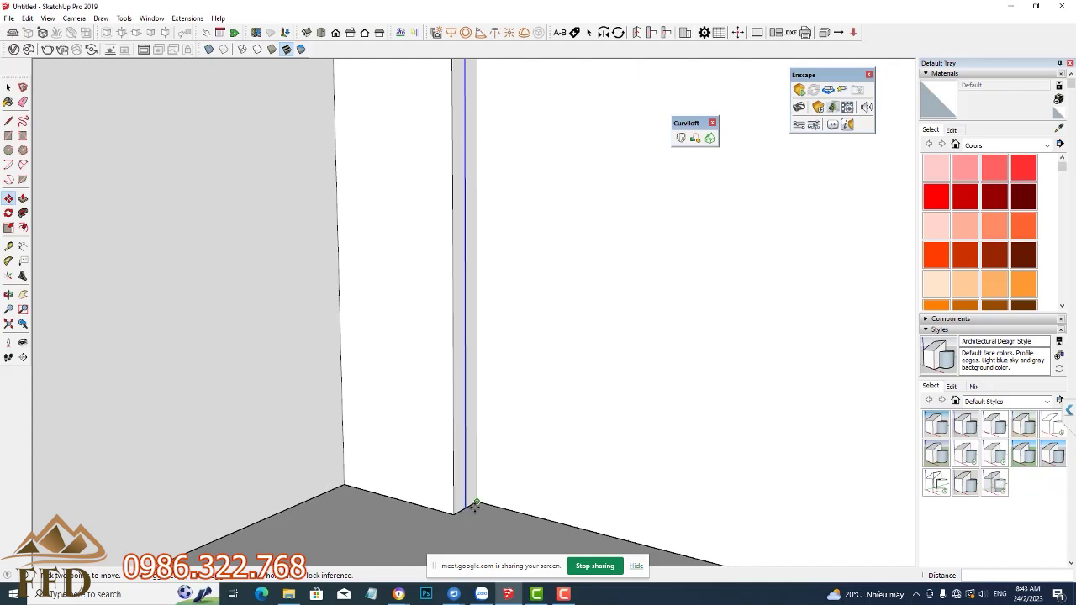
Step: Push the narrow strip beside the corner 20 mm, then view the back-wall panel
{"action": "key", "text": "p"}
{"action": "left_click", "coordinate": [473, 473]}
{"action": "type", "text": "20"}
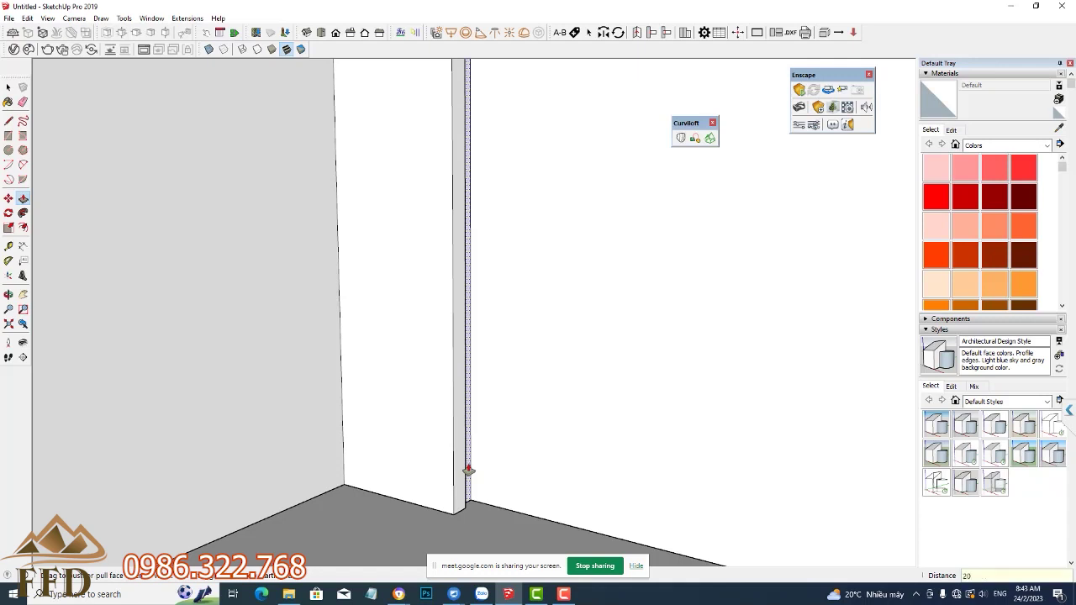
{"action": "key", "text": "Return"}
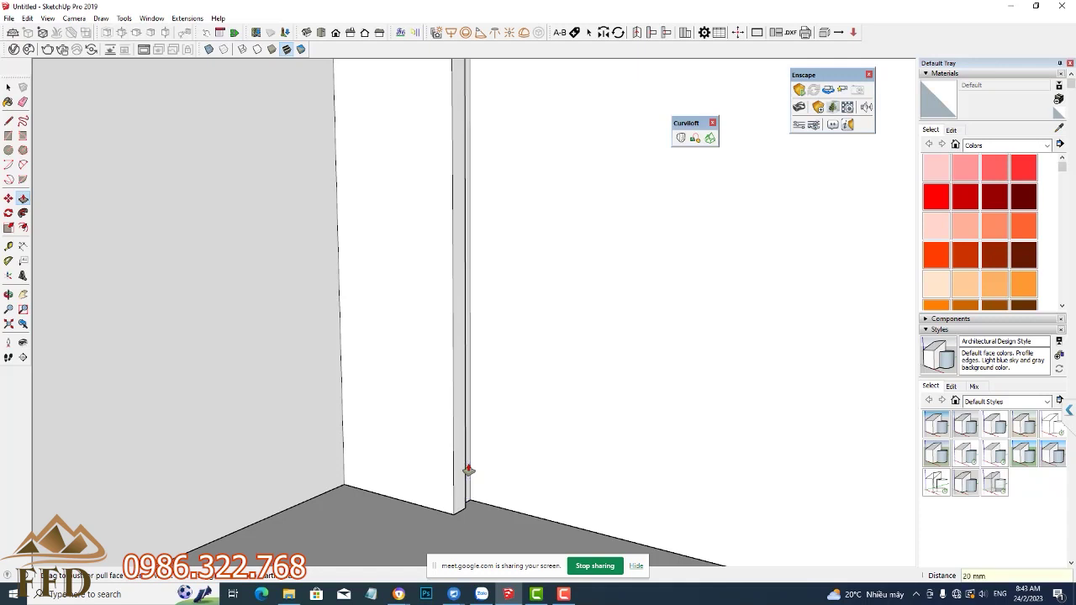
{"action": "scroll", "coordinate": [381, 488], "scroll_direction": "up", "scroll_amount": 2}
{"action": "scroll", "coordinate": [381, 487], "scroll_direction": "up", "scroll_amount": 3}
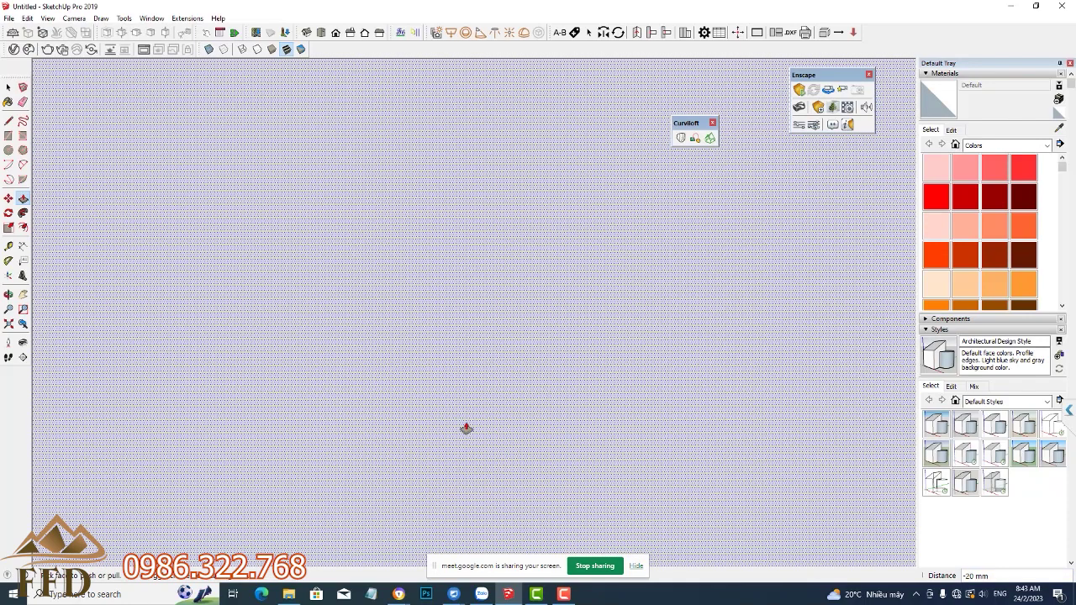
{"action": "mouse_move", "coordinate": [466, 428]}
{"action": "middle_mouse_down"}
{"action": "mouse_move", "coordinate": [675, 420]}
{"action": "mouse_move", "coordinate": [449, 408]}
{"action": "mouse_move", "coordinate": [682, 375]}
{"action": "mouse_move", "coordinate": [622, 400]}
{"action": "middle_mouse_up"}
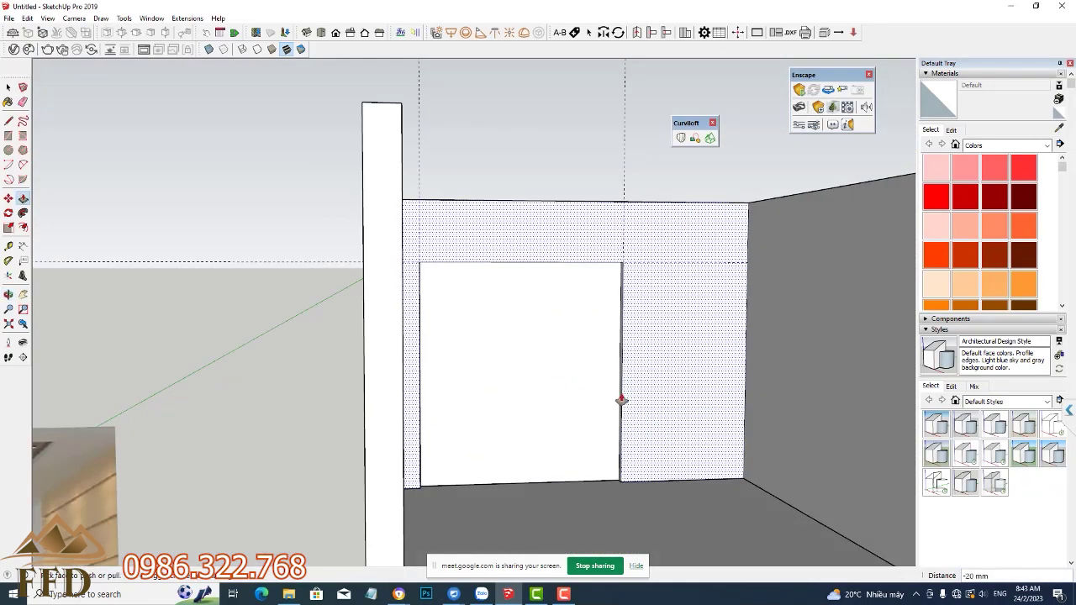
{"action": "scroll", "coordinate": [622, 400], "scroll_direction": "up", "scroll_amount": 3}
{"action": "scroll", "coordinate": [667, 463], "scroll_direction": "down", "scroll_amount": 1}
{"action": "scroll", "coordinate": [627, 348], "scroll_direction": "down", "scroll_amount": 1}
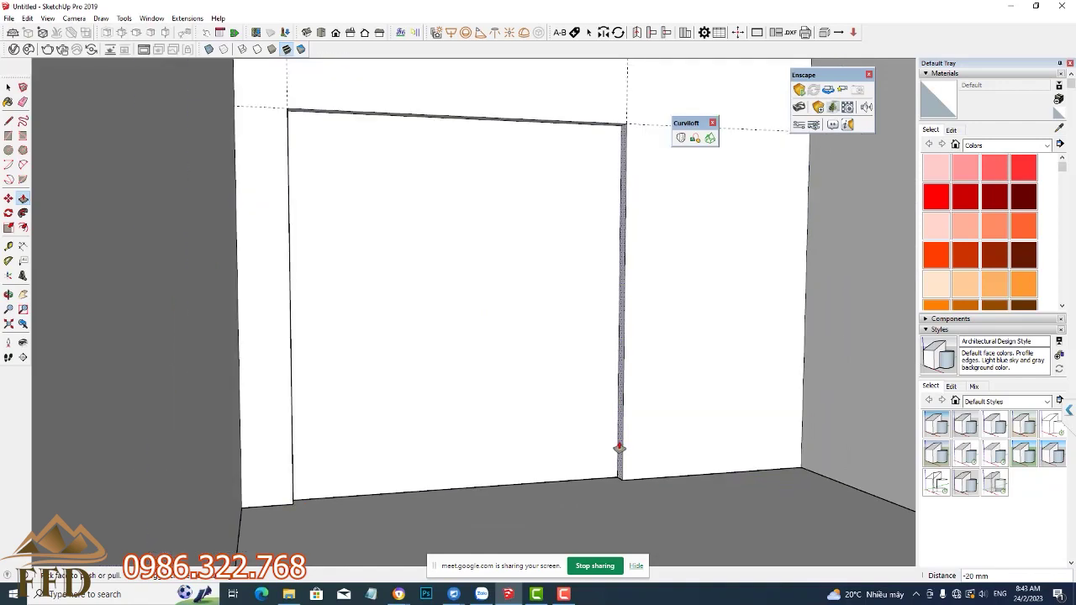
{"action": "scroll", "coordinate": [618, 448], "scroll_direction": "up", "scroll_amount": 2}
Step: Cancel a started edge copy and push the pillar's side face 20 mm
{"action": "key", "text": "space"}
{"action": "middle_click_drag", "start_coordinate": [606, 458], "coordinate": [601, 484]}
{"action": "key", "text": "m"}
{"action": "left_click", "coordinate": [613, 476]}
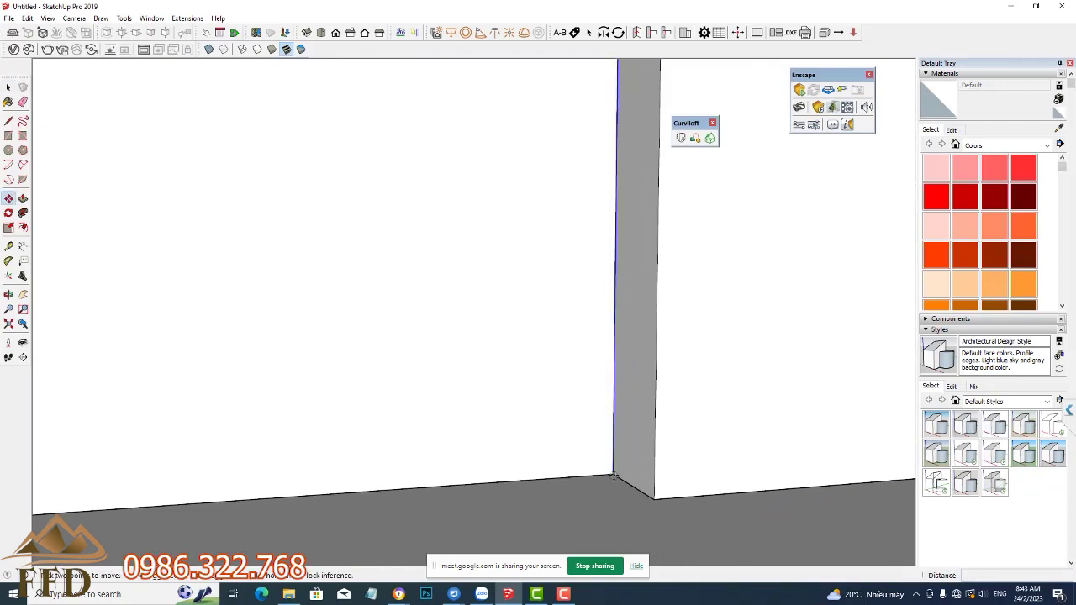
{"action": "key", "text": "space"}
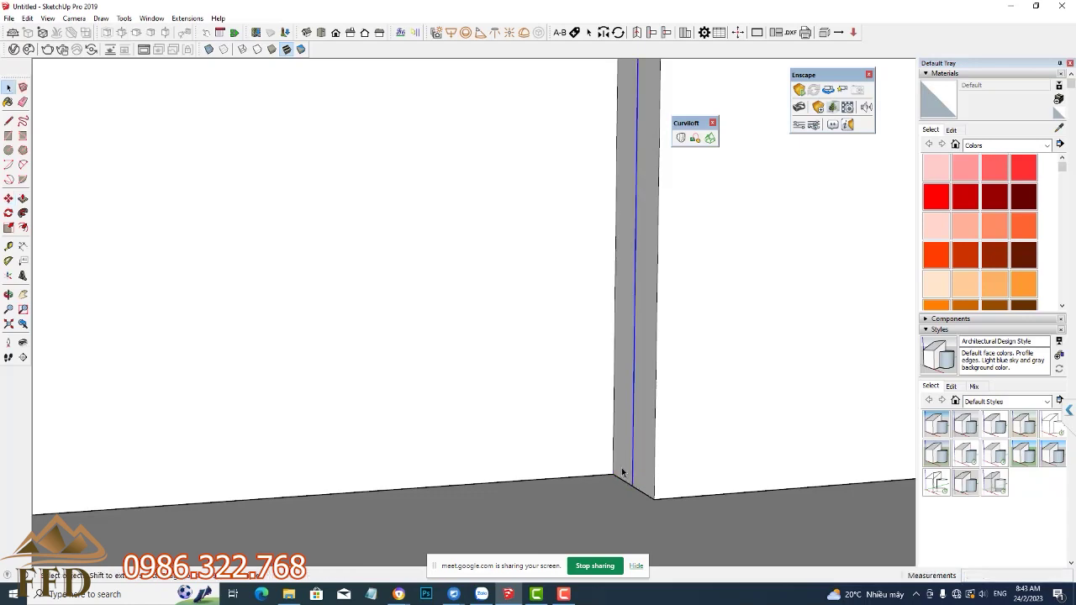
{"action": "key", "text": "p"}
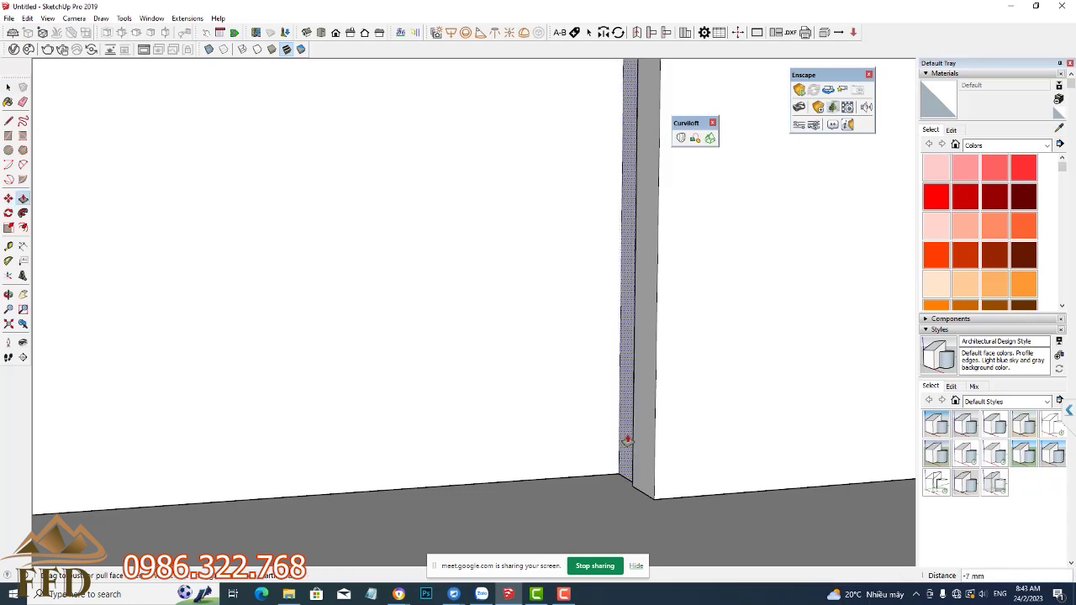
{"action": "type", "text": "20"}
{"action": "key", "text": "Return"}
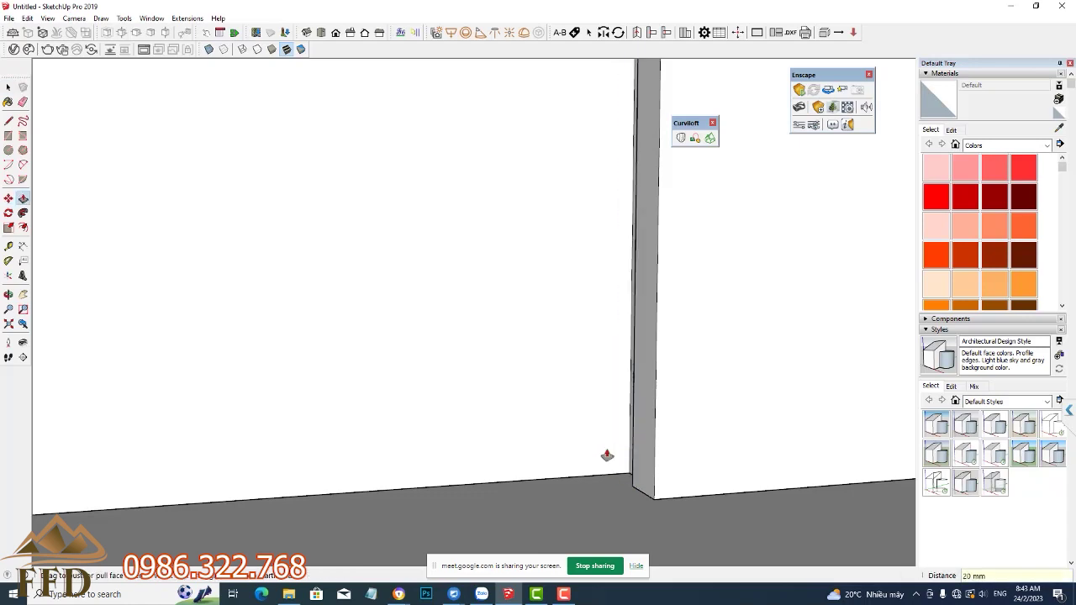
{"action": "scroll", "coordinate": [580, 455], "scroll_direction": "down", "scroll_amount": 2}
{"action": "scroll", "coordinate": [538, 467], "scroll_direction": "down", "scroll_amount": 2}
{"action": "scroll", "coordinate": [517, 484], "scroll_direction": "down", "scroll_amount": 5}
Step: Copy the wall opening's top edge to the endpoint, splitting off a 50 mm strip
{"action": "middle_click_drag", "start_coordinate": [517, 487], "coordinate": [412, 216]}
{"action": "key", "text": "p"}
{"action": "scroll", "coordinate": [428, 216], "scroll_direction": "up", "scroll_amount": 3}
{"action": "scroll", "coordinate": [582, 235], "scroll_direction": "up", "scroll_amount": 3}
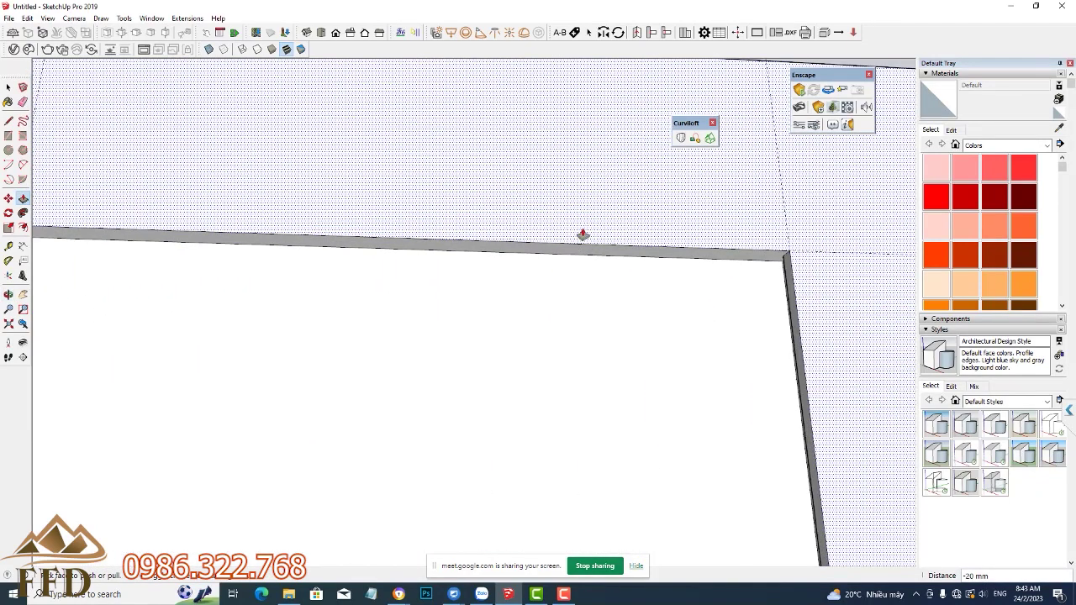
{"action": "mouse_move", "coordinate": [581, 216]}
{"action": "middle_mouse_down"}
{"action": "mouse_move", "coordinate": [866, 286]}
{"action": "mouse_move", "coordinate": [847, 295]}
{"action": "mouse_move", "coordinate": [883, 281]}
{"action": "mouse_move", "coordinate": [878, 301]}
{"action": "mouse_move", "coordinate": [805, 295]}
{"action": "mouse_move", "coordinate": [908, 291]}
{"action": "mouse_move", "coordinate": [892, 302]}
{"action": "middle_mouse_up"}
{"action": "key", "text": "space"}
{"action": "left_click", "coordinate": [849, 290]}
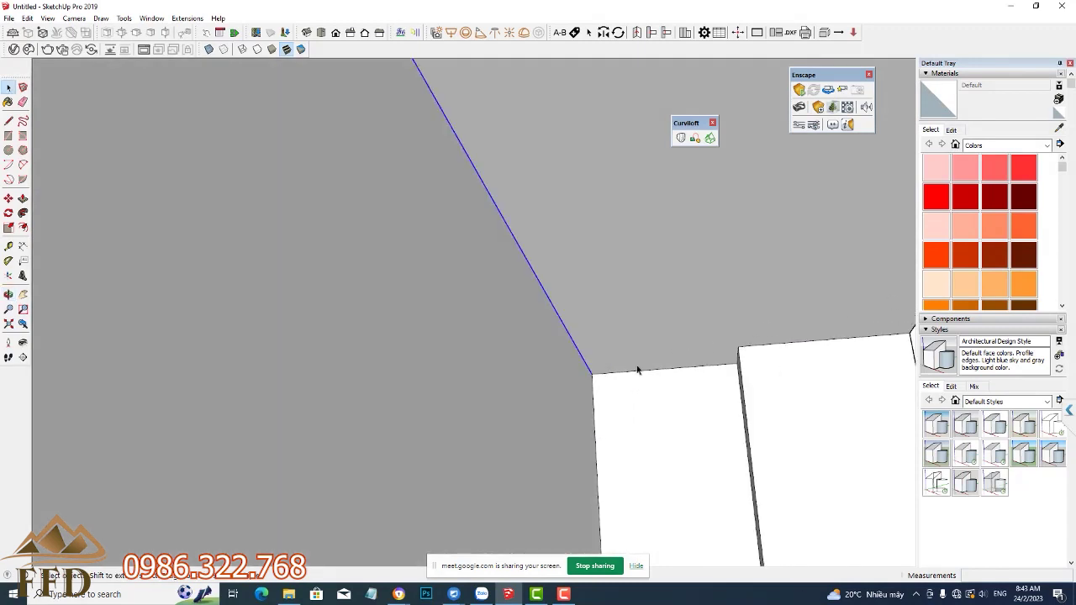
{"action": "key", "text": "m"}
{"action": "left_click", "coordinate": [596, 374]}
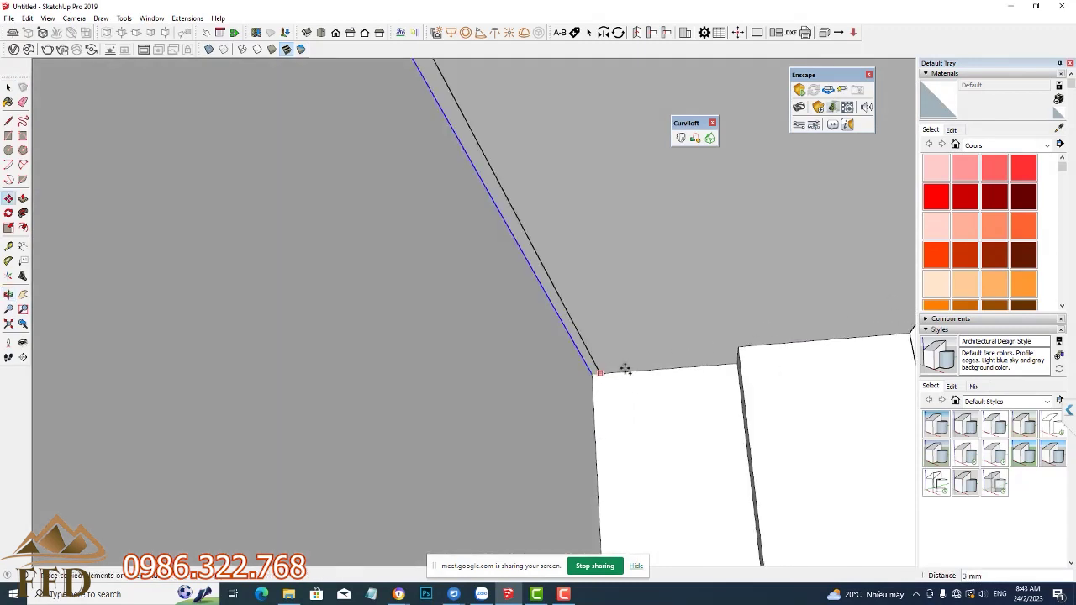
{"action": "left_click", "coordinate": [734, 365]}
Step: Push the new top strip 20 mm to extend the groove across the top
{"action": "mouse_move", "coordinate": [732, 367]}
{"action": "middle_mouse_down"}
{"action": "mouse_move", "coordinate": [653, 420]}
{"action": "mouse_move", "coordinate": [515, 451]}
{"action": "middle_mouse_up"}
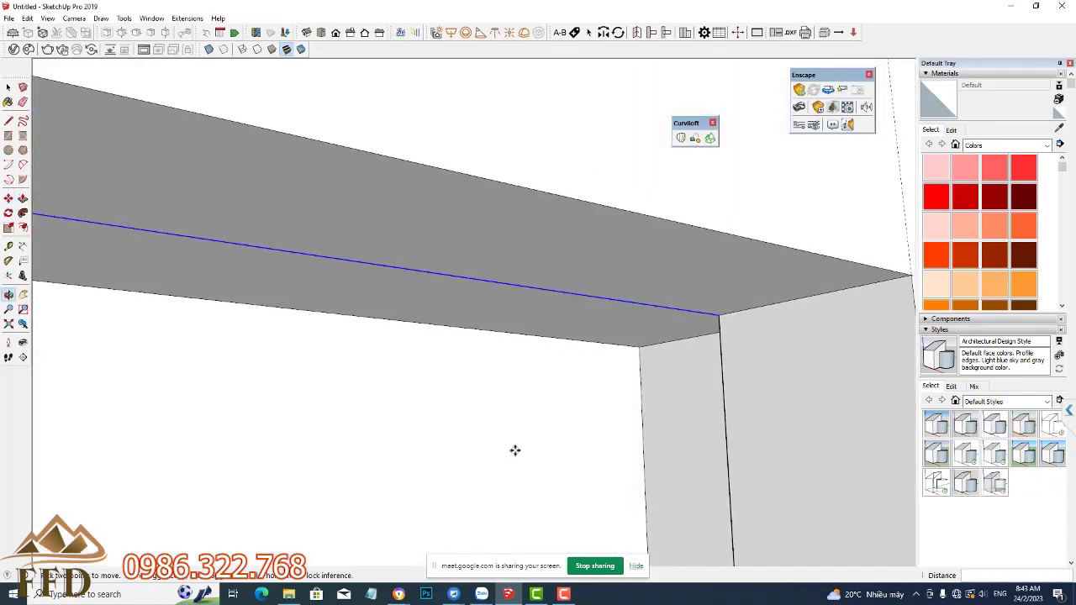
{"action": "key", "text": "p"}
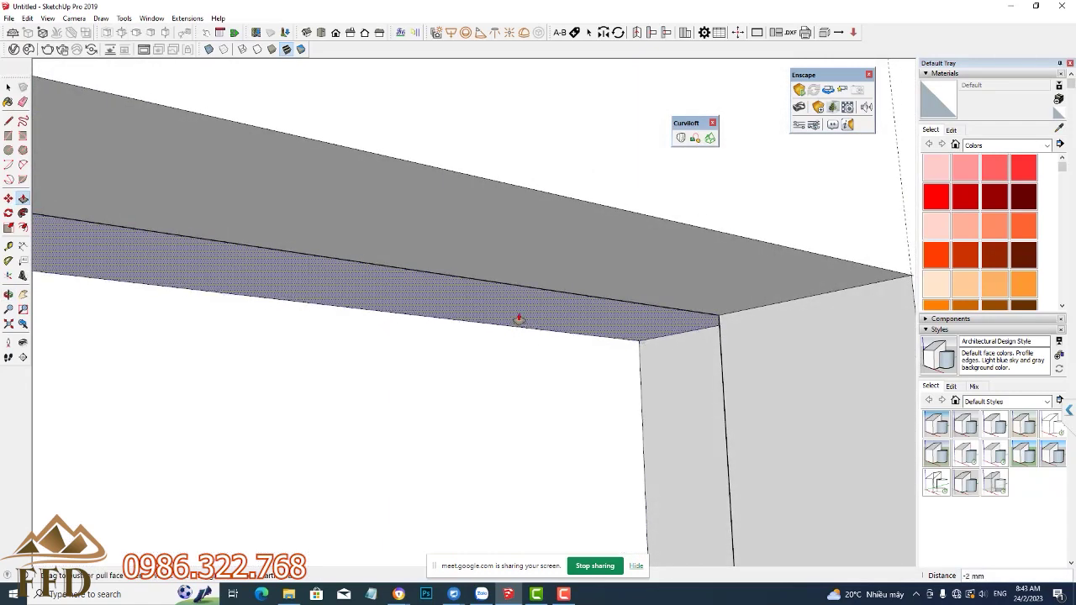
{"action": "type", "text": "20"}
{"action": "key", "text": "Return"}
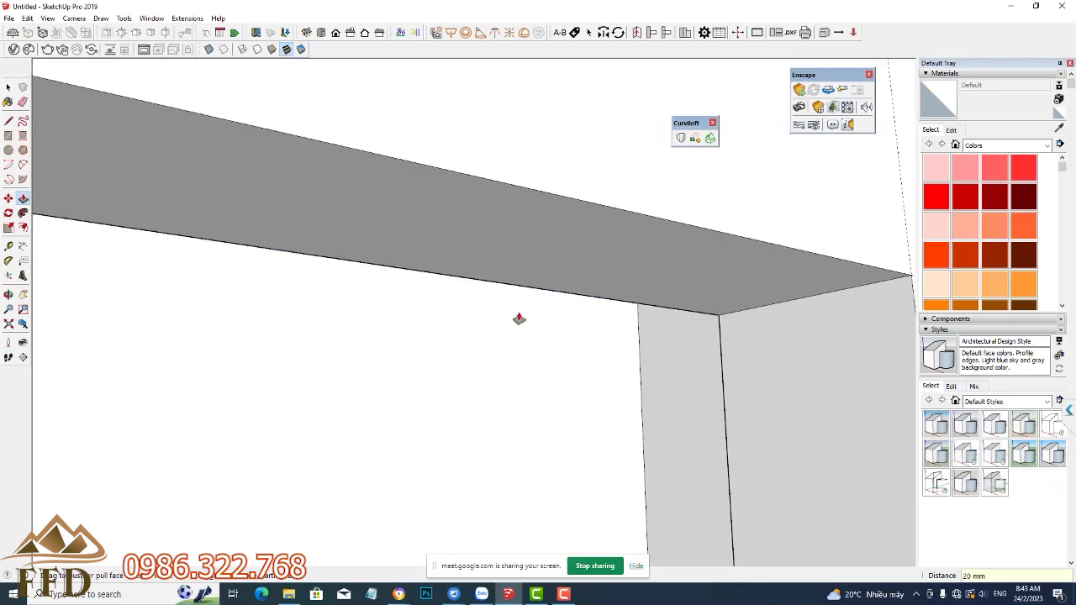
{"action": "scroll", "coordinate": [519, 318], "scroll_direction": "down", "scroll_amount": 3}
{"action": "scroll", "coordinate": [423, 308], "scroll_direction": "up", "scroll_amount": 5}
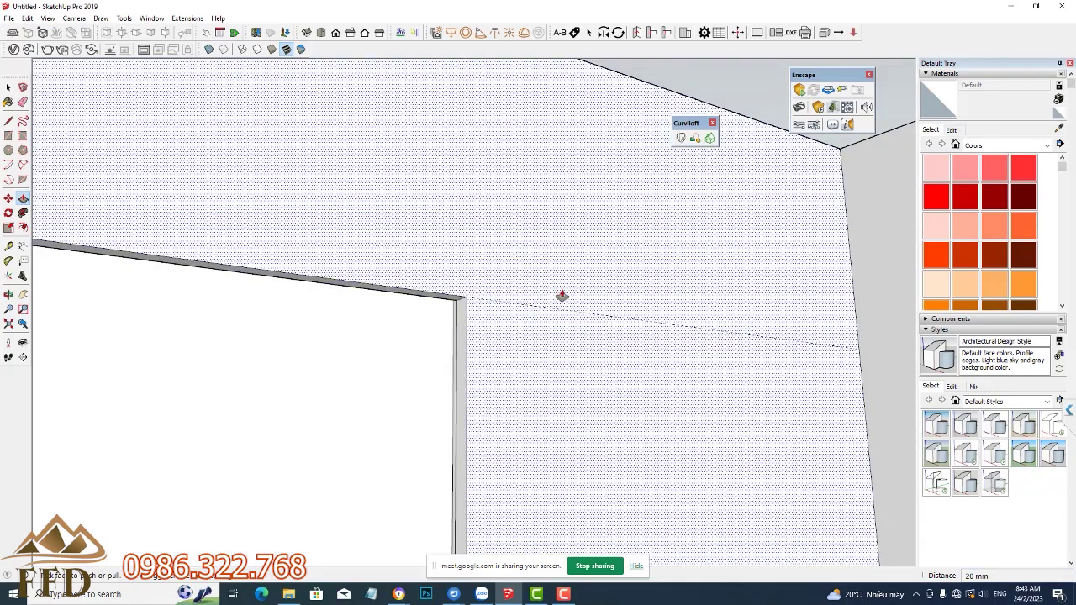
{"action": "scroll", "coordinate": [562, 297], "scroll_direction": "up", "scroll_amount": 3}
{"action": "scroll", "coordinate": [375, 327], "scroll_direction": "down", "scroll_amount": 1}
{"action": "scroll", "coordinate": [463, 390], "scroll_direction": "down", "scroll_amount": 1}
Step: Switch to the standard Front view and zoom in on the back wall and door
{"action": "scroll", "coordinate": [423, 377], "scroll_direction": "down", "scroll_amount": 2}
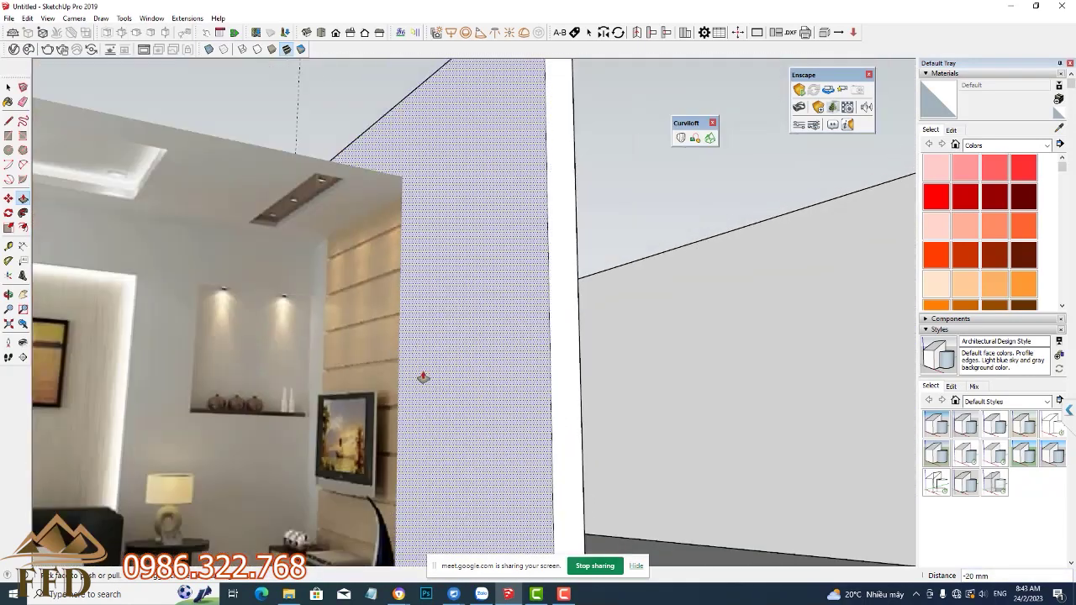
{"action": "scroll", "coordinate": [416, 359], "scroll_direction": "down", "scroll_amount": 2}
{"action": "scroll", "coordinate": [417, 359], "scroll_direction": "down", "scroll_amount": 3}
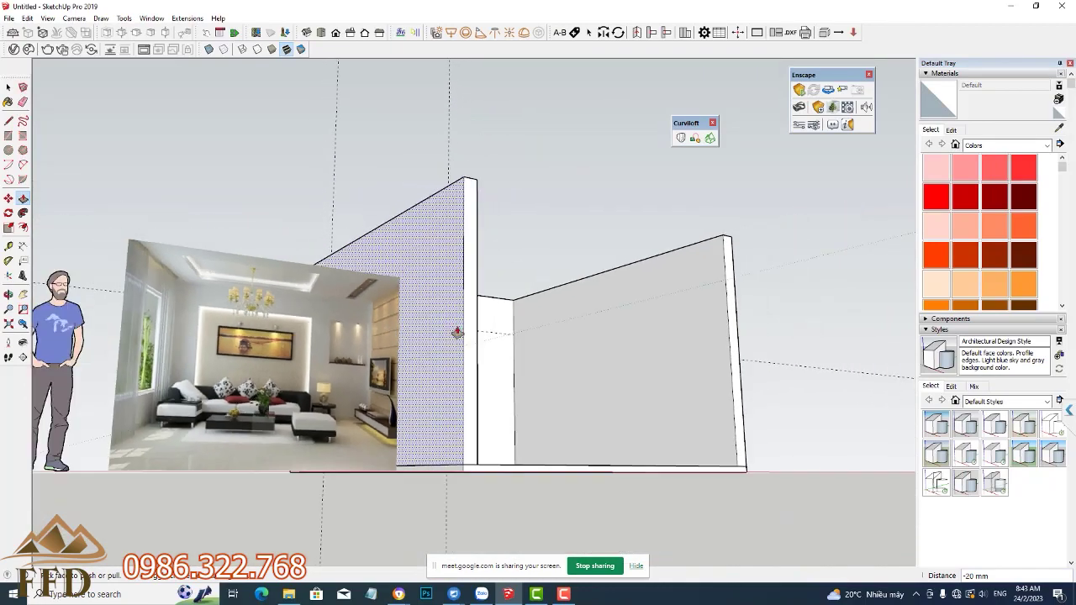
{"action": "middle_click_drag", "start_coordinate": [437, 344], "coordinate": [336, 368]}
{"action": "scroll", "coordinate": [168, 384], "scroll_direction": "up", "scroll_amount": 3}
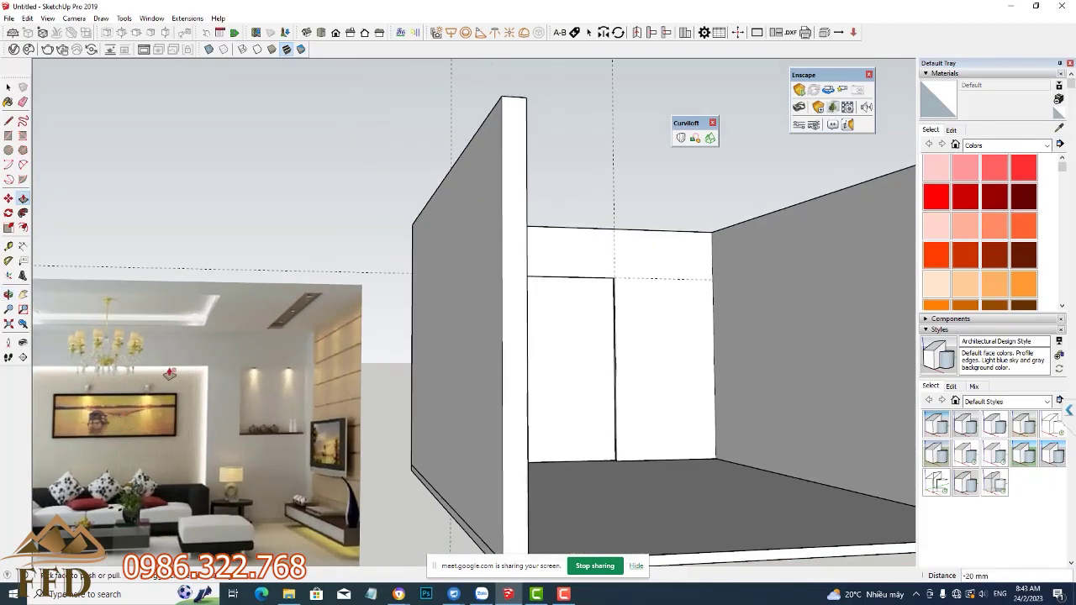
{"action": "scroll", "coordinate": [259, 401], "scroll_direction": "up", "scroll_amount": 2}
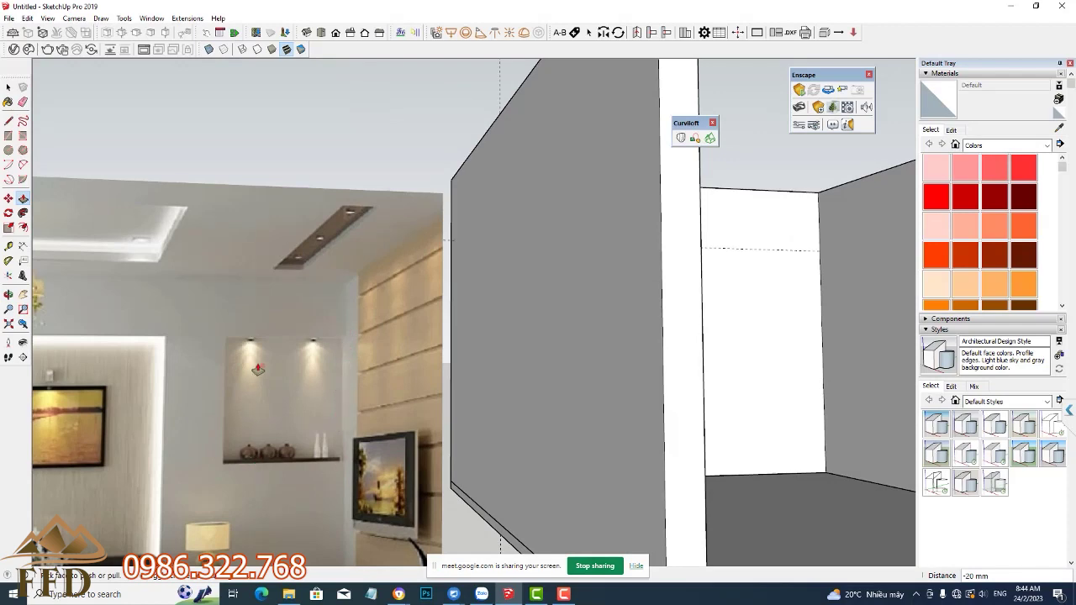
{"action": "key", "text": "F3"}
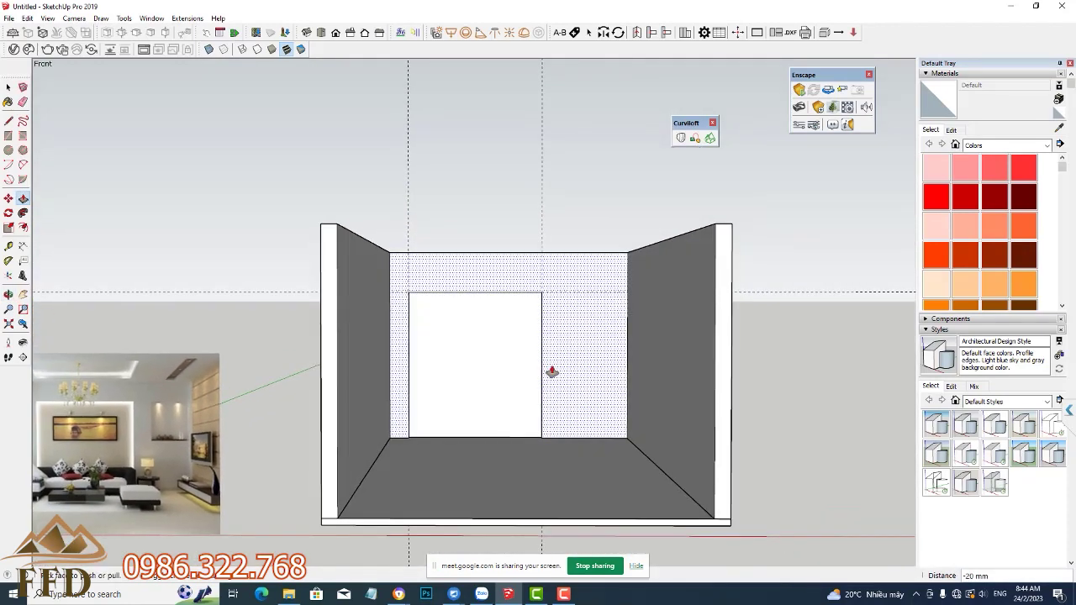
{"action": "scroll", "coordinate": [562, 357], "scroll_direction": "up", "scroll_amount": 3}
{"action": "scroll", "coordinate": [572, 346], "scroll_direction": "up", "scroll_amount": 2}
{"action": "key", "text": "space"}
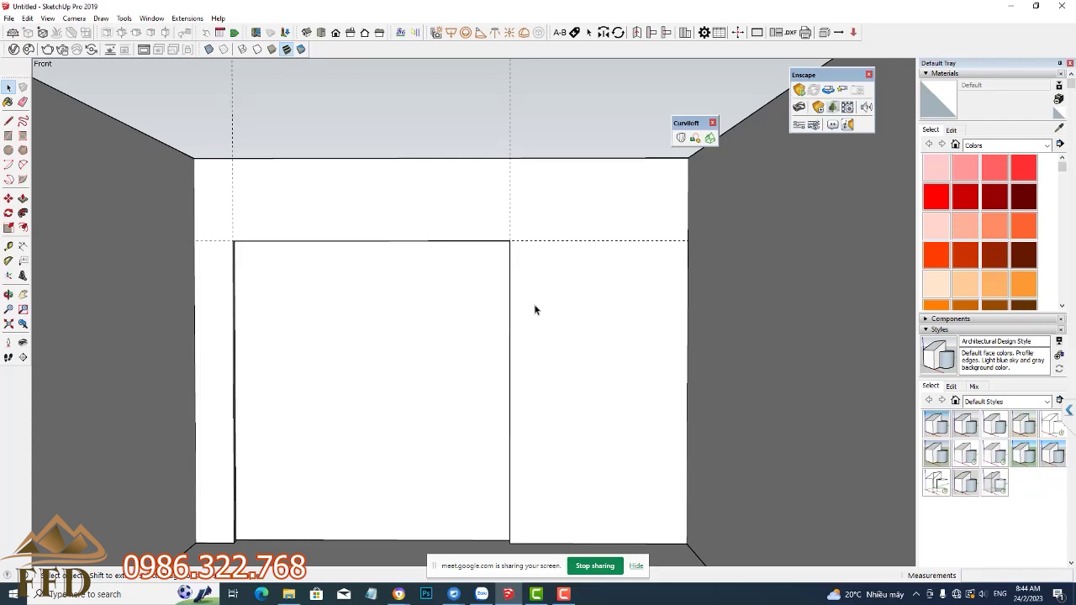
Step: Place vertical guides on the back wall, measured from the door's right edge
{"action": "left_click", "coordinate": [9, 246]}
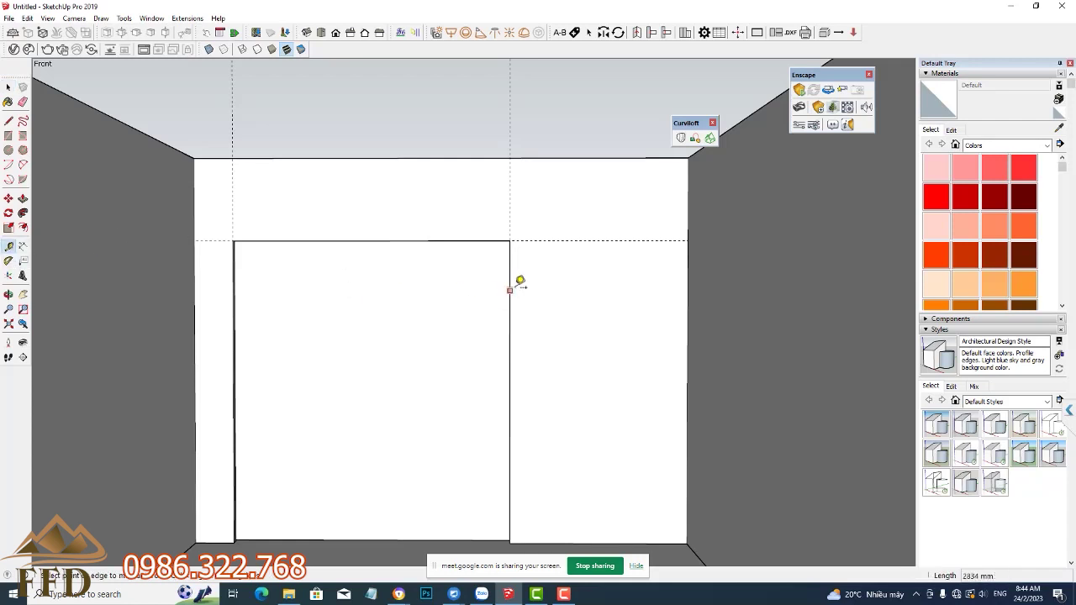
{"action": "left_click", "coordinate": [511, 286]}
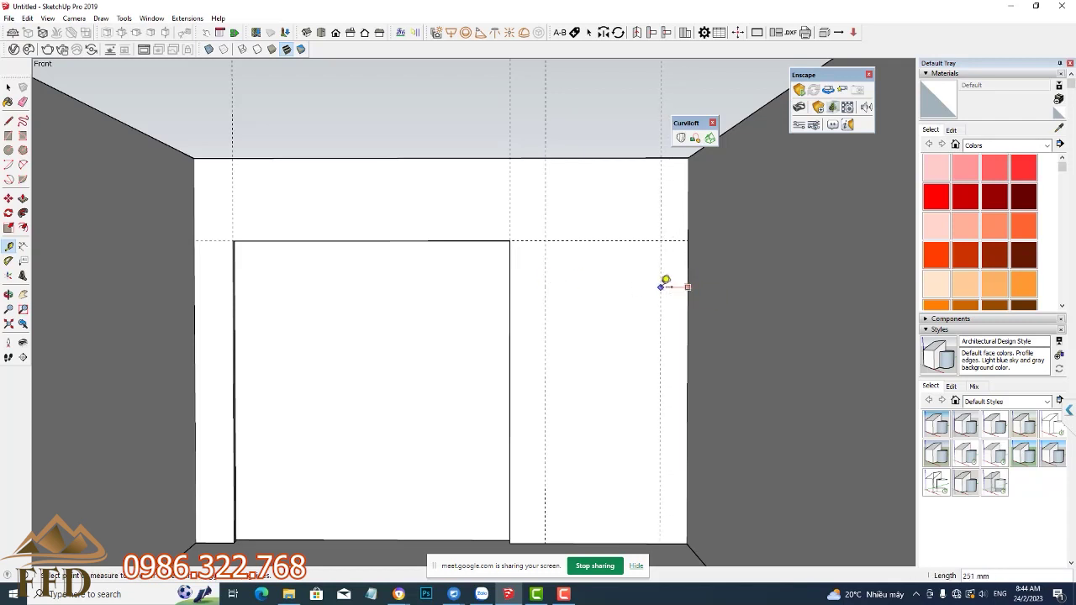
{"action": "left_click", "coordinate": [661, 287]}
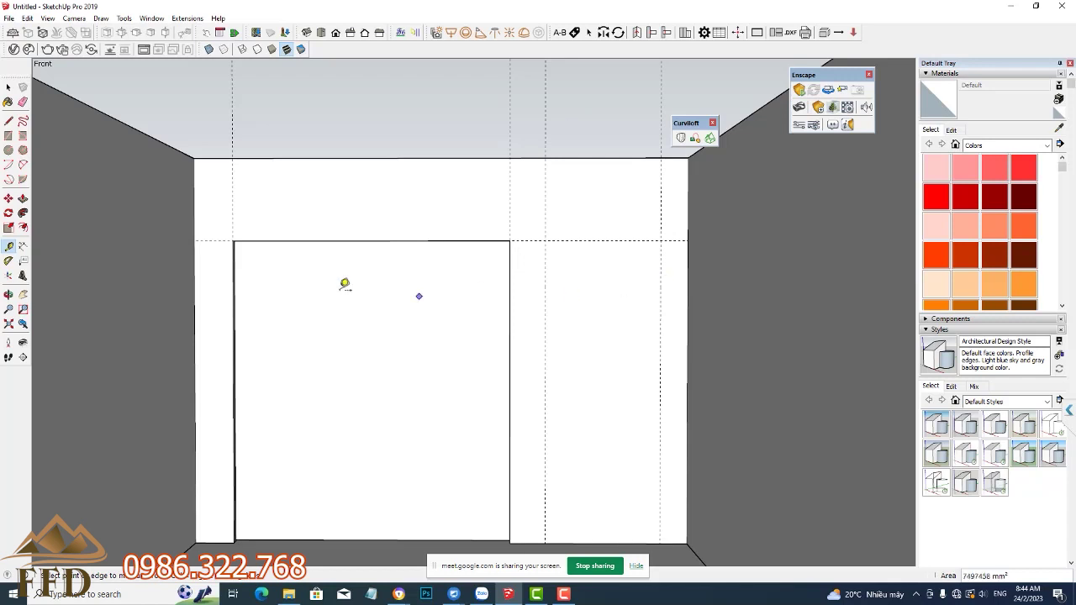
Step: Draw a rectangle between the guide intersections right of the door
{"action": "left_click", "coordinate": [9, 137]}
{"action": "left_click", "coordinate": [547, 242]}
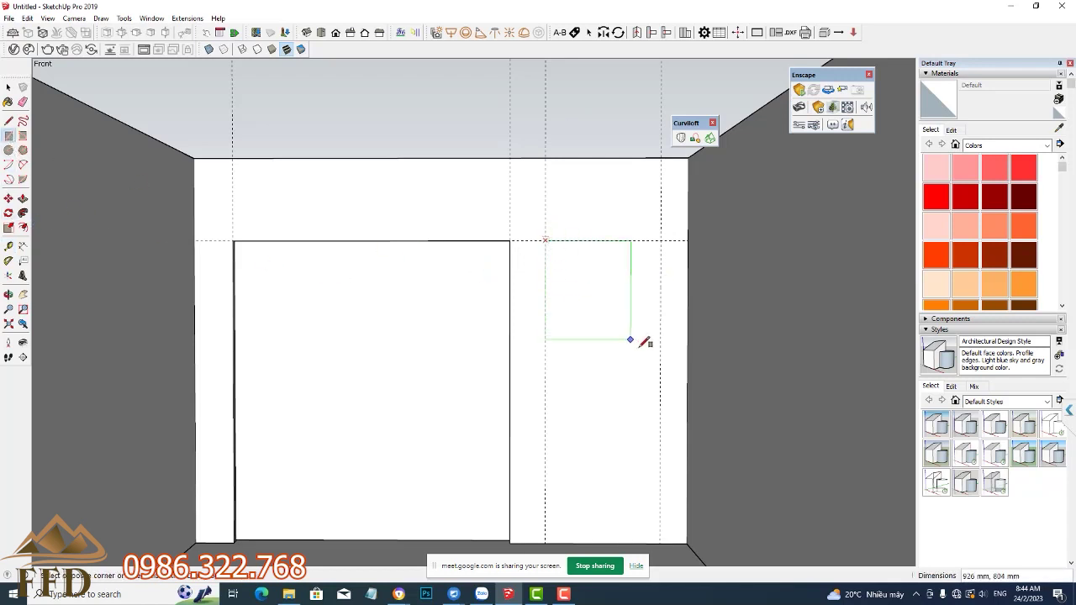
{"action": "left_click", "coordinate": [660, 370]}
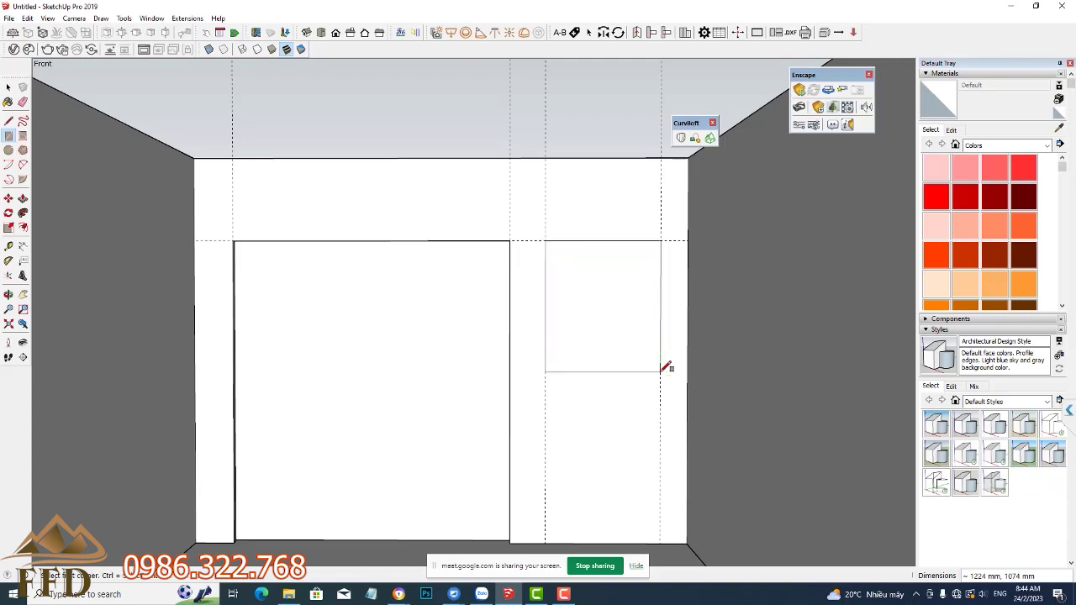
Step: Push the new rectangle 100 mm into the back wall to form a second recess
{"action": "mouse_move", "coordinate": [543, 353]}
{"action": "middle_mouse_down"}
{"action": "mouse_move", "coordinate": [672, 440]}
{"action": "mouse_move", "coordinate": [610, 312]}
{"action": "middle_mouse_up"}
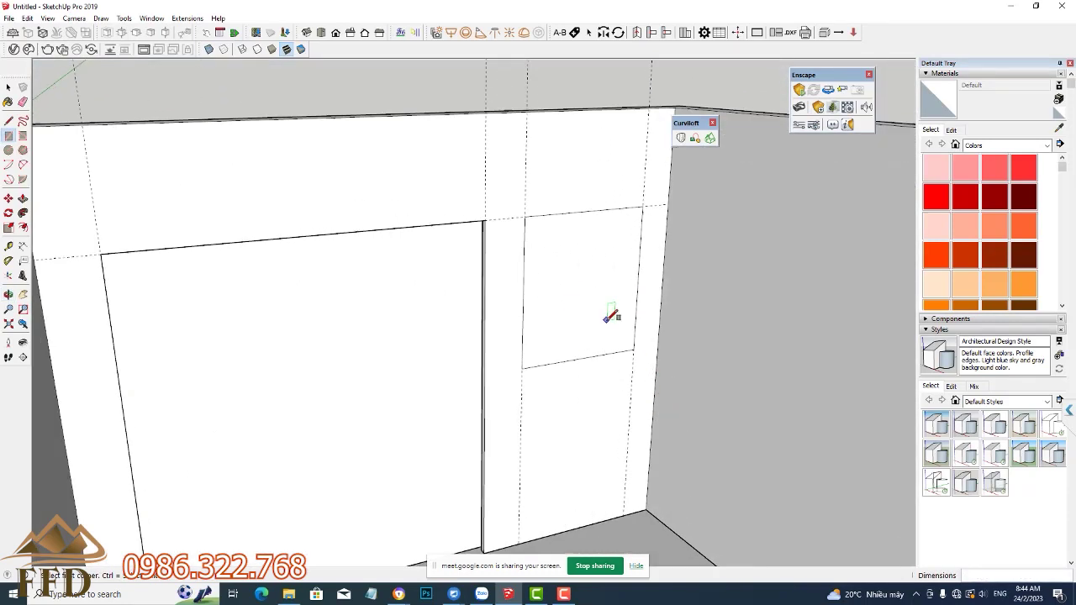
{"action": "scroll", "coordinate": [612, 311], "scroll_direction": "up", "scroll_amount": 3}
{"action": "key", "text": "p"}
{"action": "double_click", "coordinate": [583, 305]}
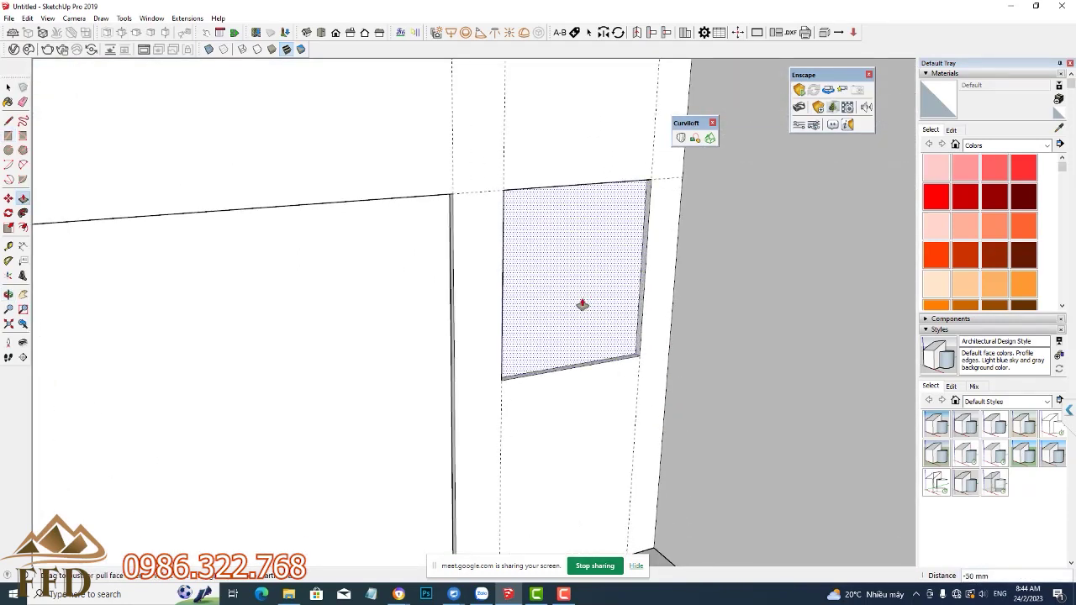
{"action": "key", "text": "Return"}
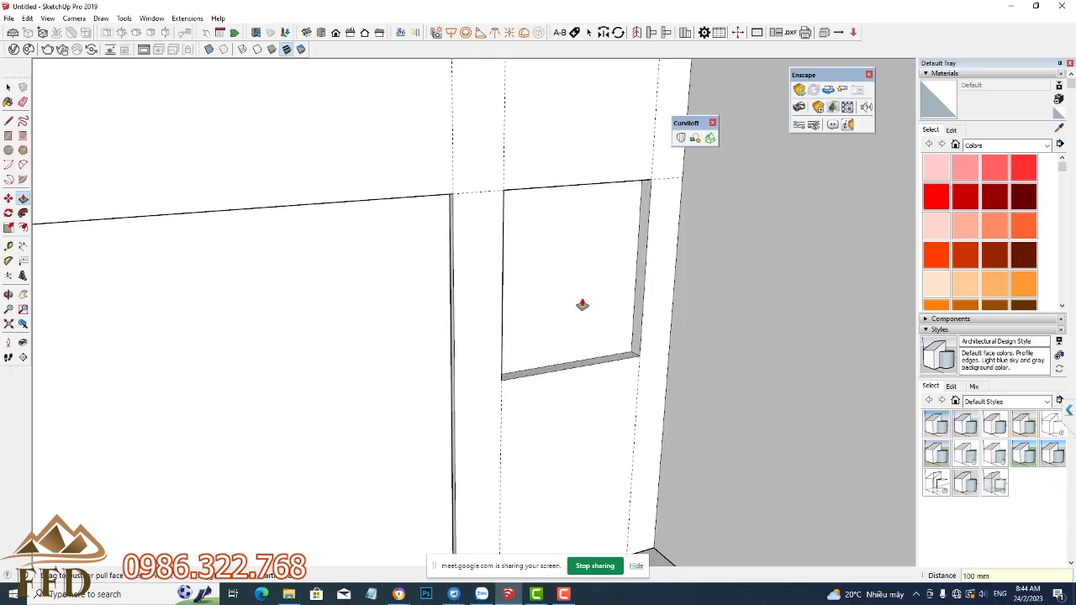
{"action": "scroll", "coordinate": [538, 305], "scroll_direction": "down", "scroll_amount": 5}
{"action": "scroll", "coordinate": [494, 304], "scroll_direction": "down", "scroll_amount": 3}
{"action": "mouse_move", "coordinate": [496, 302]}
{"action": "middle_mouse_down"}
{"action": "mouse_move", "coordinate": [430, 304]}
{"action": "mouse_move", "coordinate": [469, 294]}
{"action": "middle_mouse_up"}
{"action": "scroll", "coordinate": [517, 300], "scroll_direction": "down", "scroll_amount": 3}
{"action": "scroll", "coordinate": [512, 305], "scroll_direction": "down", "scroll_amount": 2}
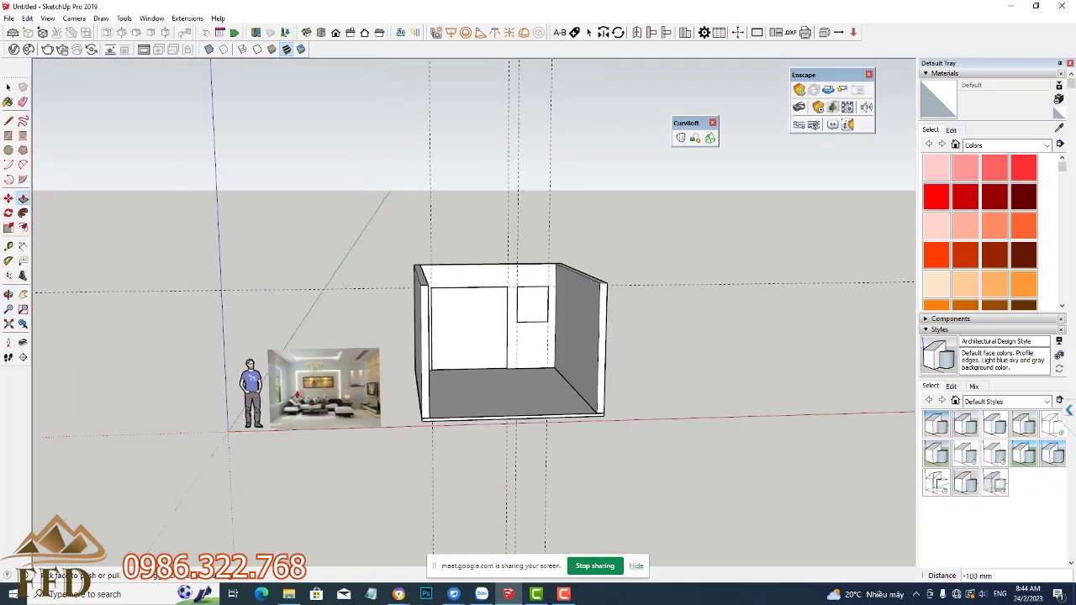
{"action": "scroll", "coordinate": [286, 401], "scroll_direction": "up", "scroll_amount": 5}
{"action": "scroll", "coordinate": [286, 401], "scroll_direction": "up", "scroll_amount": 3}
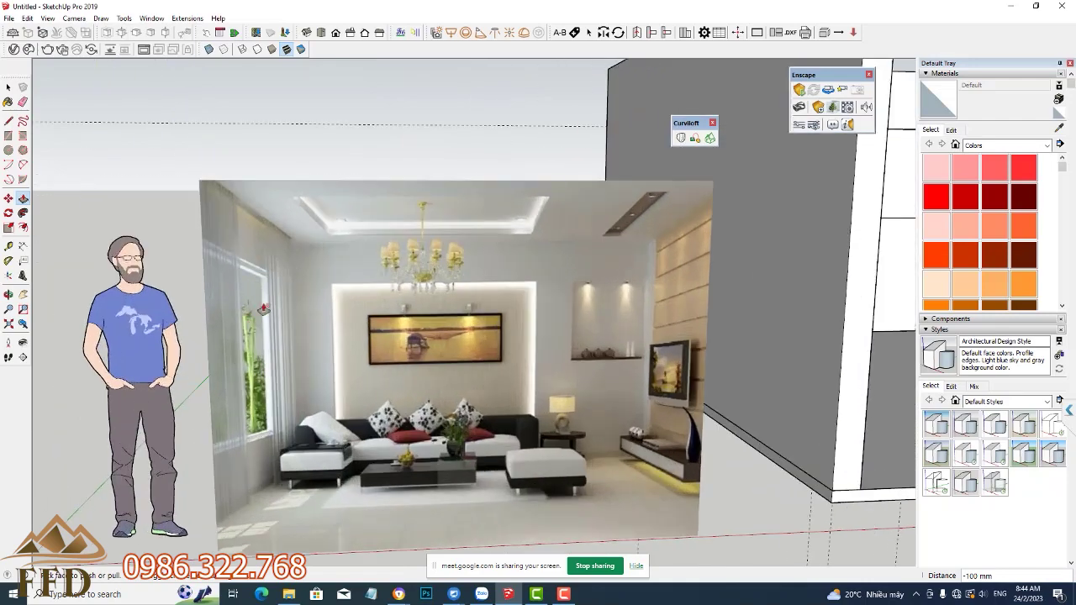
{"action": "scroll", "coordinate": [267, 385], "scroll_direction": "down", "scroll_amount": 3}
{"action": "scroll", "coordinate": [267, 385], "scroll_direction": "down", "scroll_amount": 1}
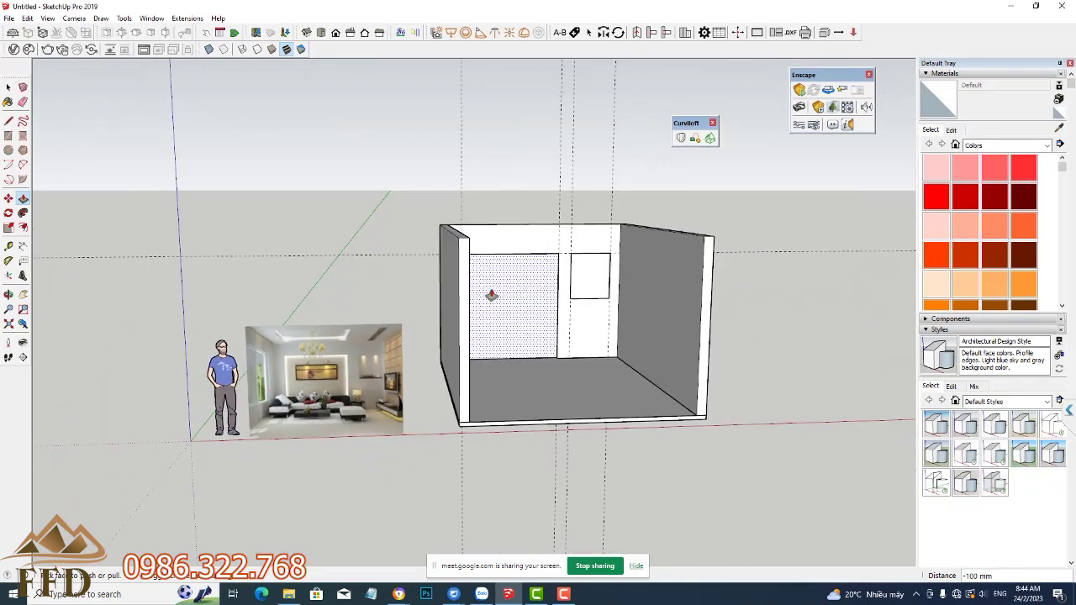
{"action": "mouse_move", "coordinate": [487, 293]}
{"action": "middle_mouse_down"}
{"action": "mouse_move", "coordinate": [754, 311]}
{"action": "mouse_move", "coordinate": [605, 315]}
{"action": "middle_mouse_up"}
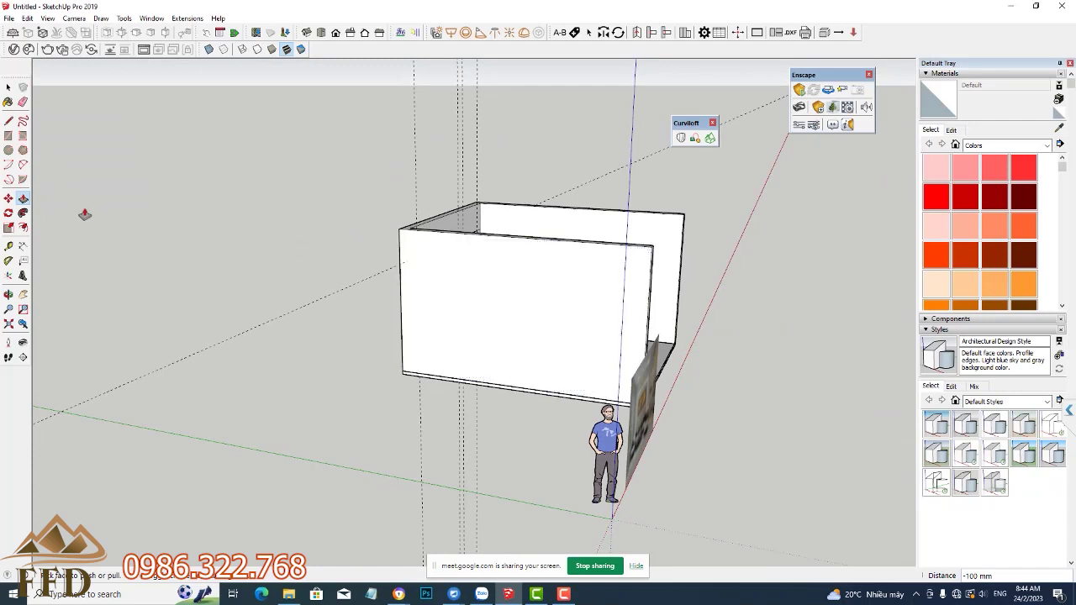
Step: Place guide lines on the front wall, measured from the room's top edges
{"action": "left_click", "coordinate": [9, 246]}
{"action": "scroll", "coordinate": [398, 296], "scroll_direction": "up", "scroll_amount": 1}
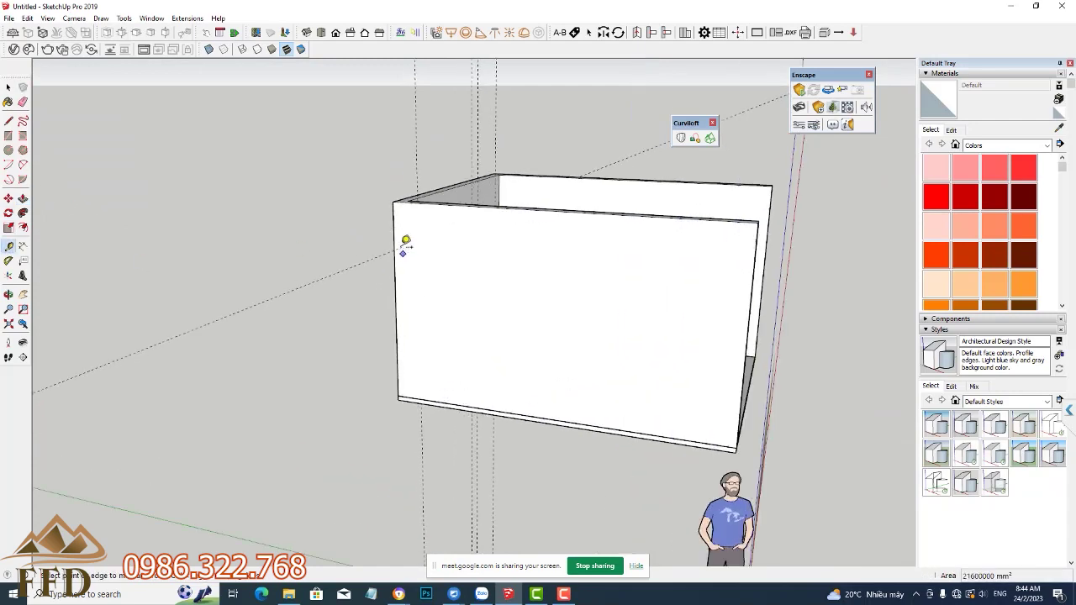
{"action": "left_click", "coordinate": [394, 237]}
{"action": "left_click", "coordinate": [456, 240]}
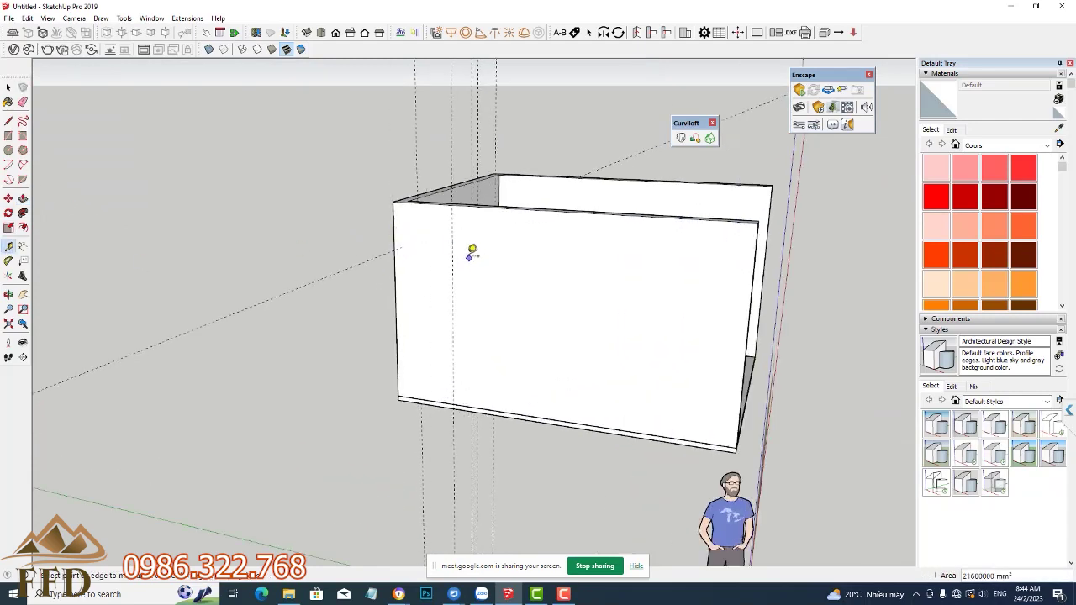
{"action": "left_click", "coordinate": [452, 246]}
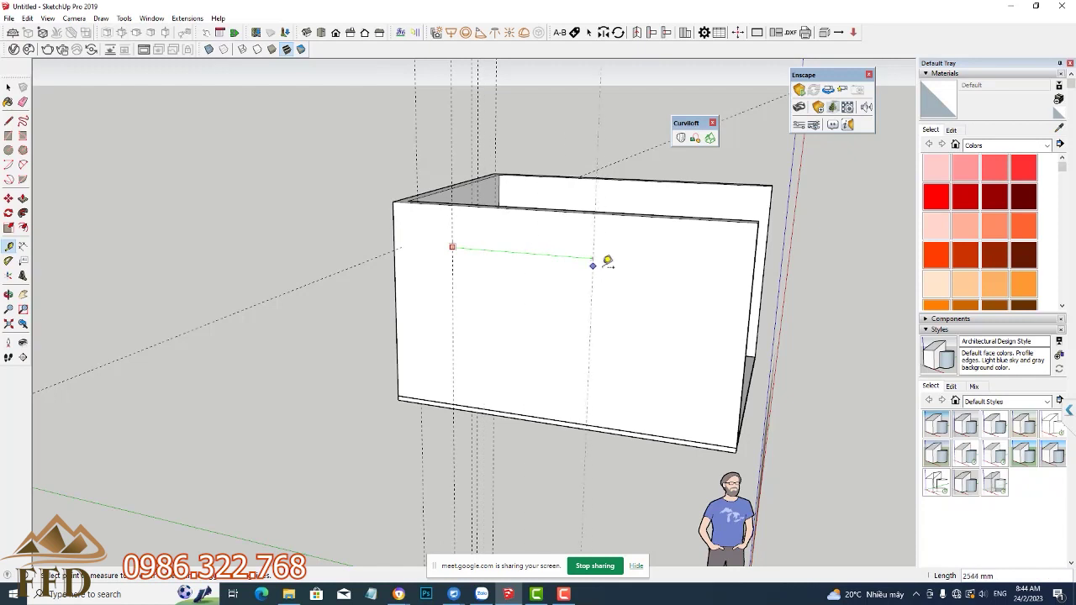
{"action": "left_click", "coordinate": [670, 268]}
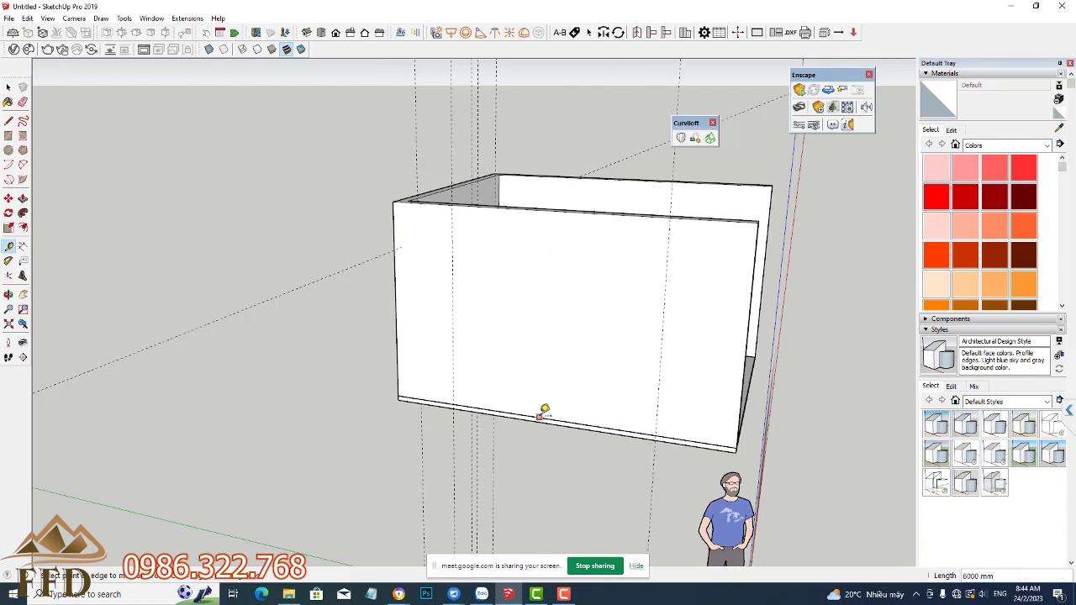
{"action": "left_click", "coordinate": [556, 209]}
Step: Draw a 3616 × 2120 mm rectangle between the front-wall guides
{"action": "middle_click_drag", "start_coordinate": [523, 292], "coordinate": [519, 298]}
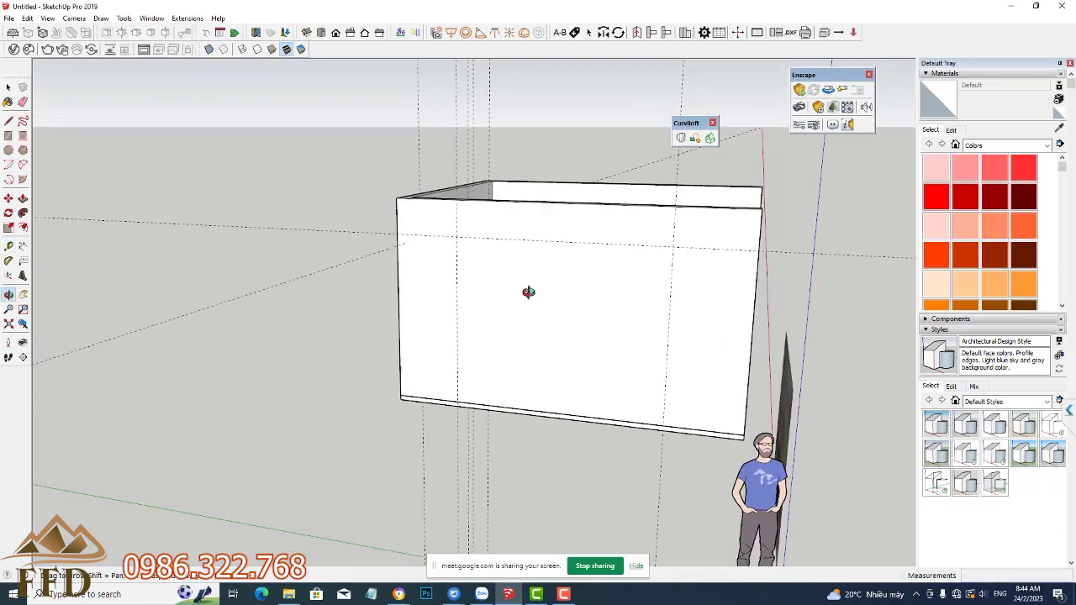
{"action": "left_click", "coordinate": [457, 233]}
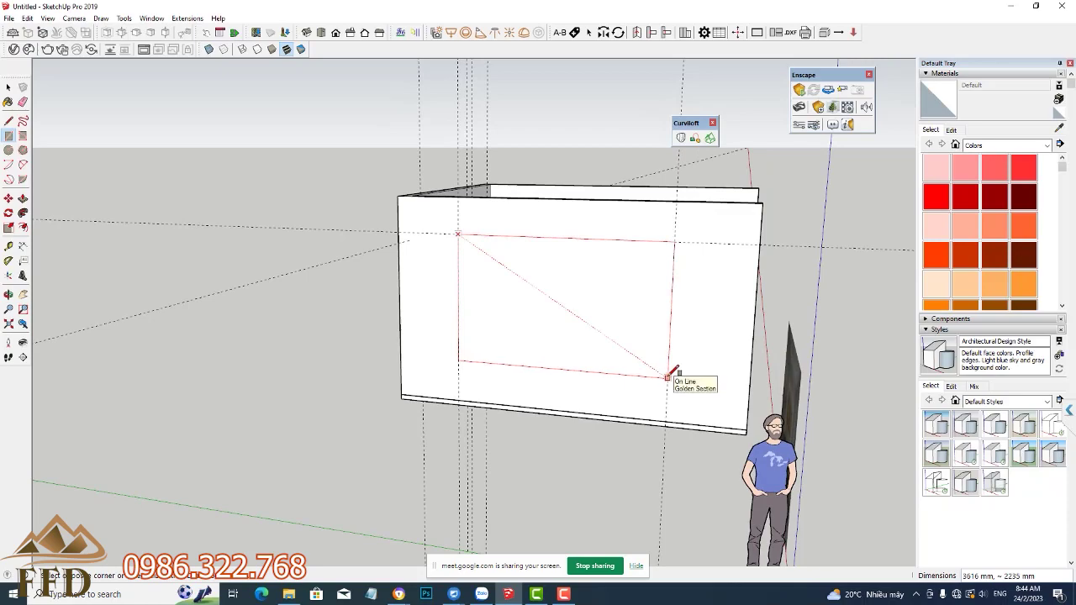
{"action": "left_click", "coordinate": [724, 357]}
Step: Push the 3616 × 2120 mm rectangle 200 mm through the front wall
{"action": "middle_click_drag", "start_coordinate": [723, 356], "coordinate": [432, 384]}
{"action": "key", "text": "p"}
{"action": "scroll", "coordinate": [453, 348], "scroll_direction": "up", "scroll_amount": 3}
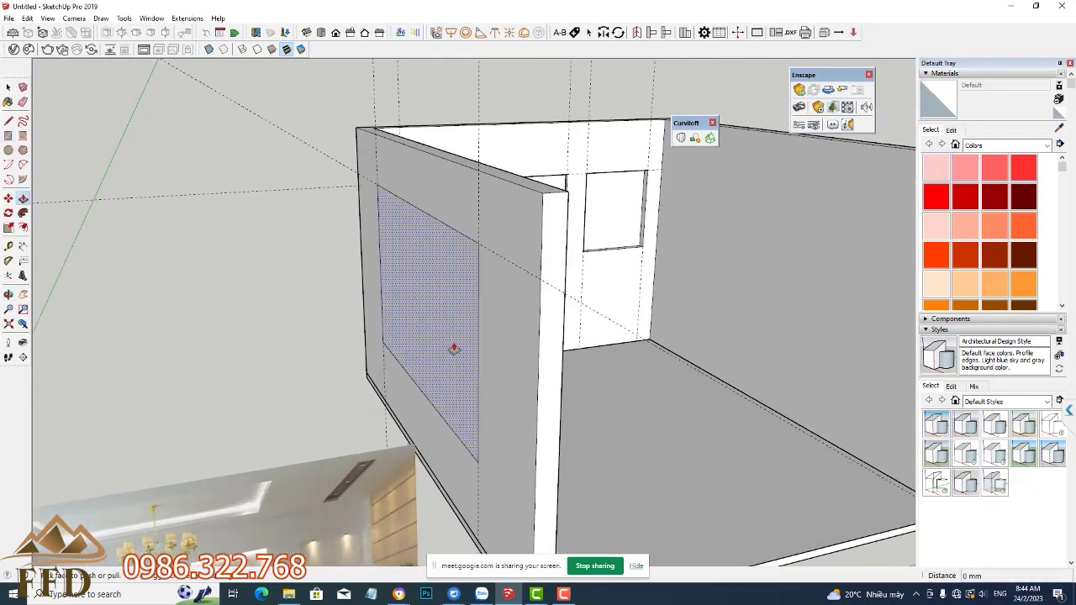
{"action": "left_click", "coordinate": [453, 348]}
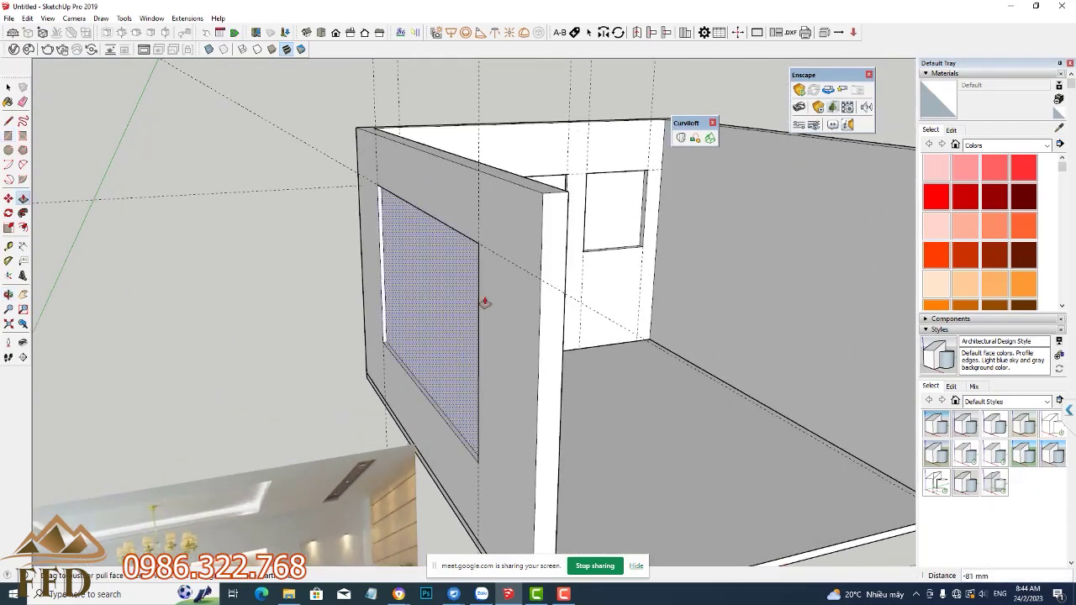
{"action": "left_click", "coordinate": [566, 253]}
Step: Orbit and zoom around the room to inspect the new wall opening
{"action": "mouse_move", "coordinate": [444, 336]}
{"action": "middle_mouse_down"}
{"action": "mouse_move", "coordinate": [577, 314]}
{"action": "mouse_move", "coordinate": [496, 277]}
{"action": "middle_mouse_up"}
{"action": "mouse_move", "coordinate": [185, 473]}
{"action": "middle_mouse_down"}
{"action": "mouse_move", "coordinate": [180, 442]}
{"action": "mouse_move", "coordinate": [420, 320]}
{"action": "middle_mouse_up"}
{"action": "scroll", "coordinate": [420, 319], "scroll_direction": "down", "scroll_amount": 5}
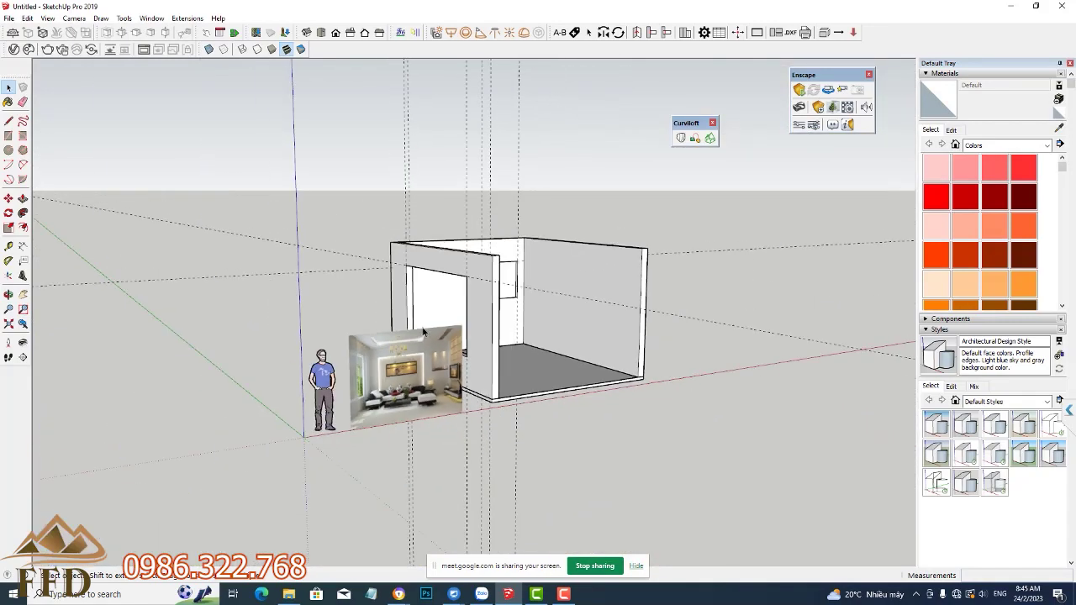
{"action": "middle_click_drag", "start_coordinate": [519, 327], "coordinate": [476, 363]}
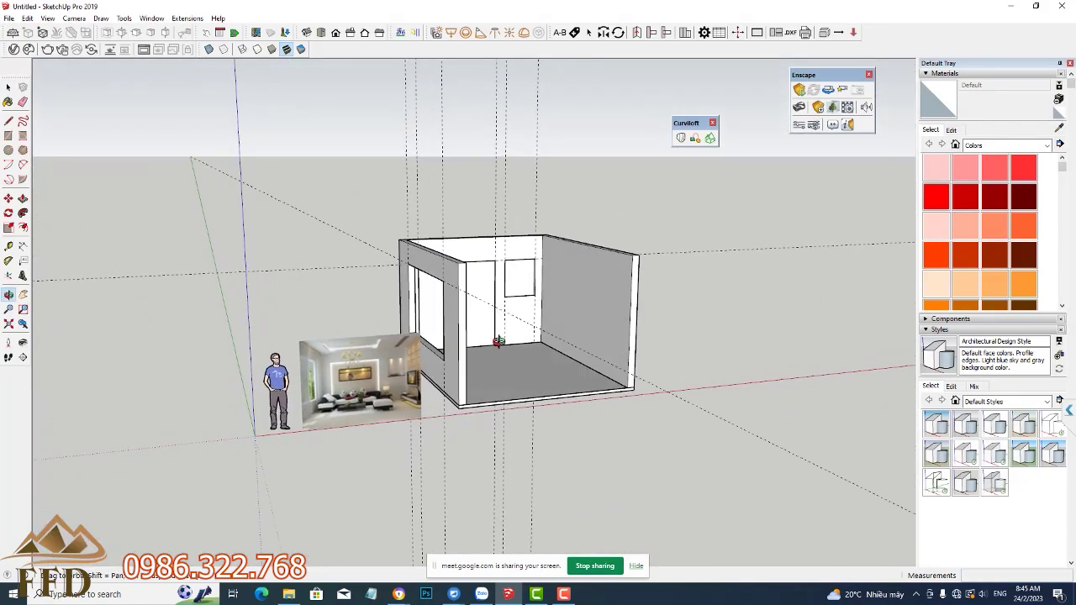
{"action": "scroll", "coordinate": [476, 363], "scroll_direction": "down", "scroll_amount": 3}
{"action": "scroll", "coordinate": [476, 363], "scroll_direction": "down", "scroll_amount": 1}
{"action": "scroll", "coordinate": [467, 345], "scroll_direction": "up", "scroll_amount": 6}
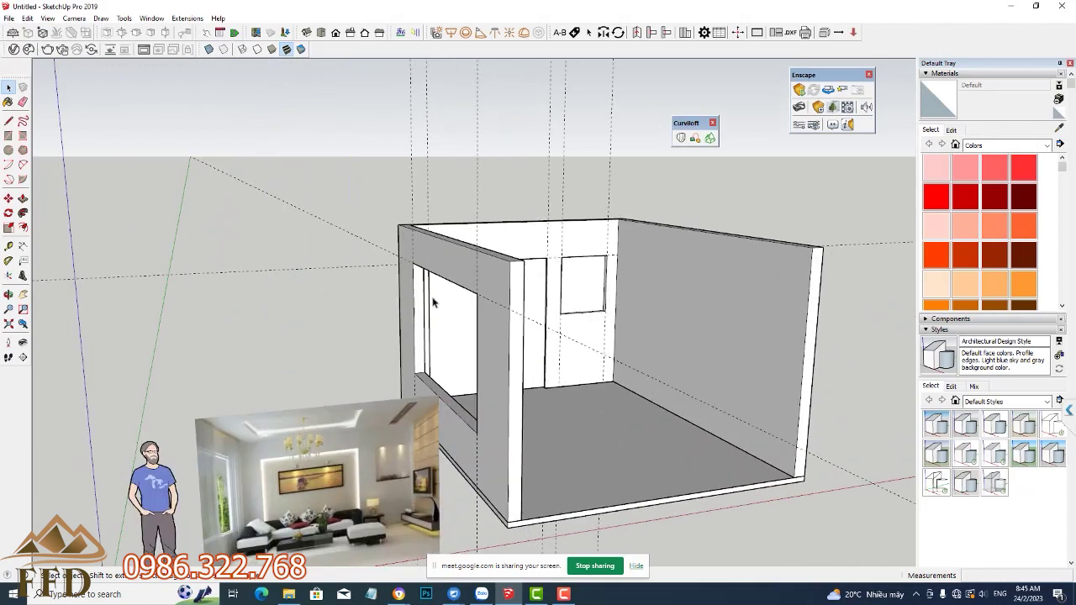
{"action": "mouse_move", "coordinate": [467, 345]}
{"action": "middle_mouse_down"}
{"action": "mouse_move", "coordinate": [462, 333]}
{"action": "mouse_move", "coordinate": [566, 351]}
{"action": "middle_mouse_up"}
{"action": "scroll", "coordinate": [466, 396], "scroll_direction": "up", "scroll_amount": 3}
{"action": "scroll", "coordinate": [418, 399], "scroll_direction": "up", "scroll_amount": 2}
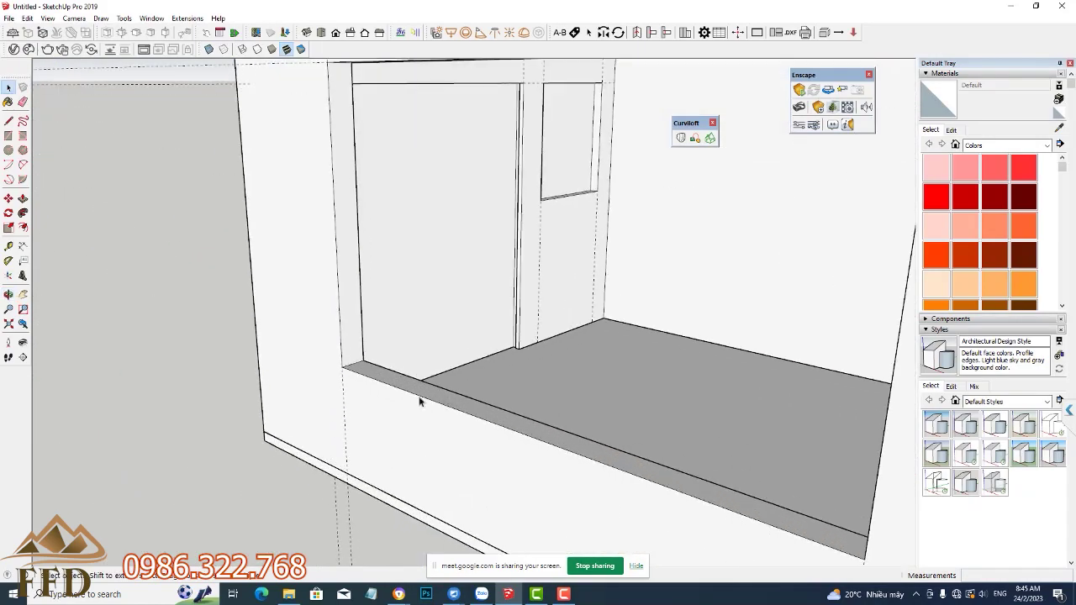
{"action": "scroll", "coordinate": [324, 384], "scroll_direction": "down", "scroll_amount": 1}
{"action": "scroll", "coordinate": [324, 384], "scroll_direction": "down", "scroll_amount": 5}
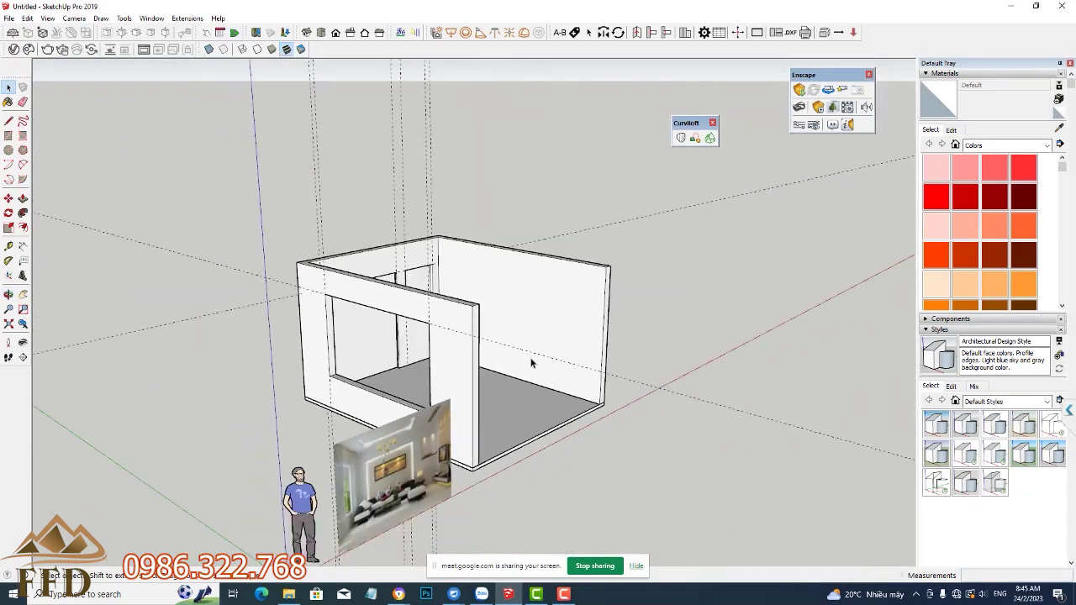
Step: Make the room's walls and floor one group, then face the front opening
{"action": "triple_click", "coordinate": [467, 321]}
{"action": "right_click", "coordinate": [466, 321]}
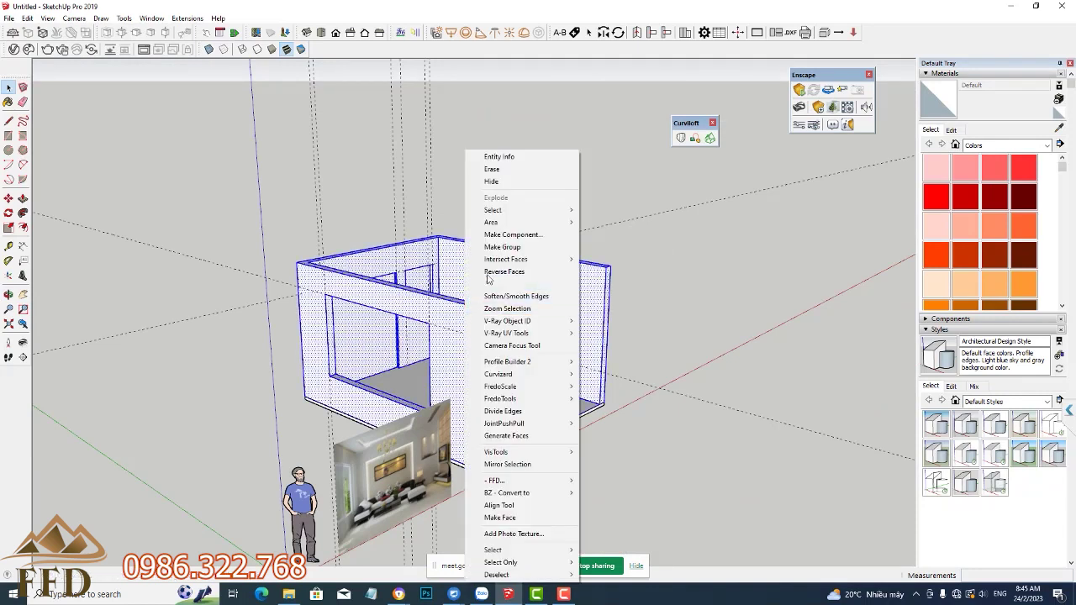
{"action": "left_click", "coordinate": [506, 248]}
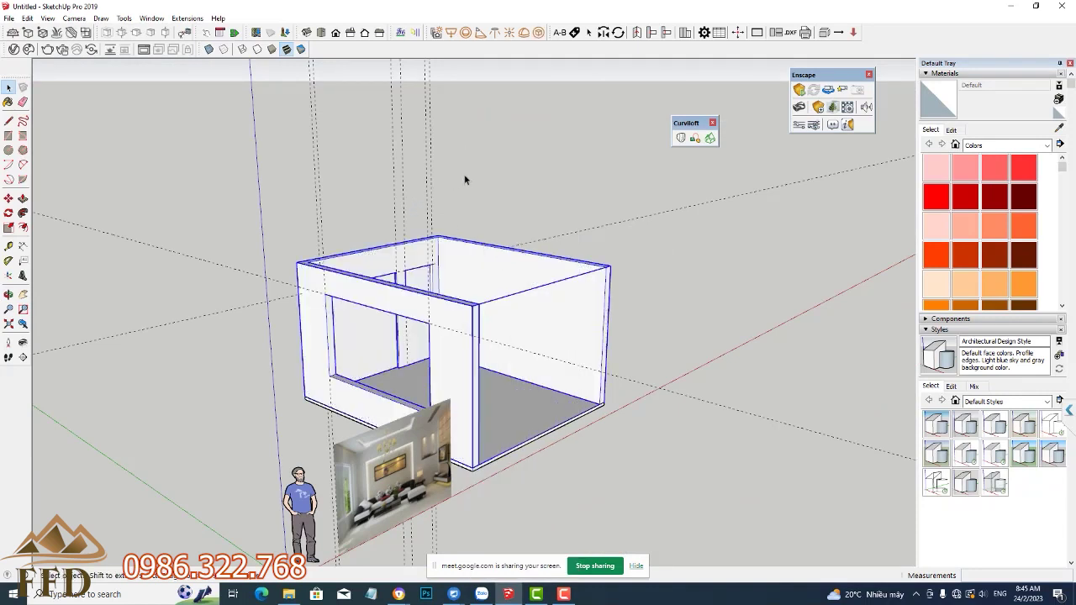
{"action": "left_click_drag", "start_coordinate": [289, 127], "coordinate": [288, 127]}
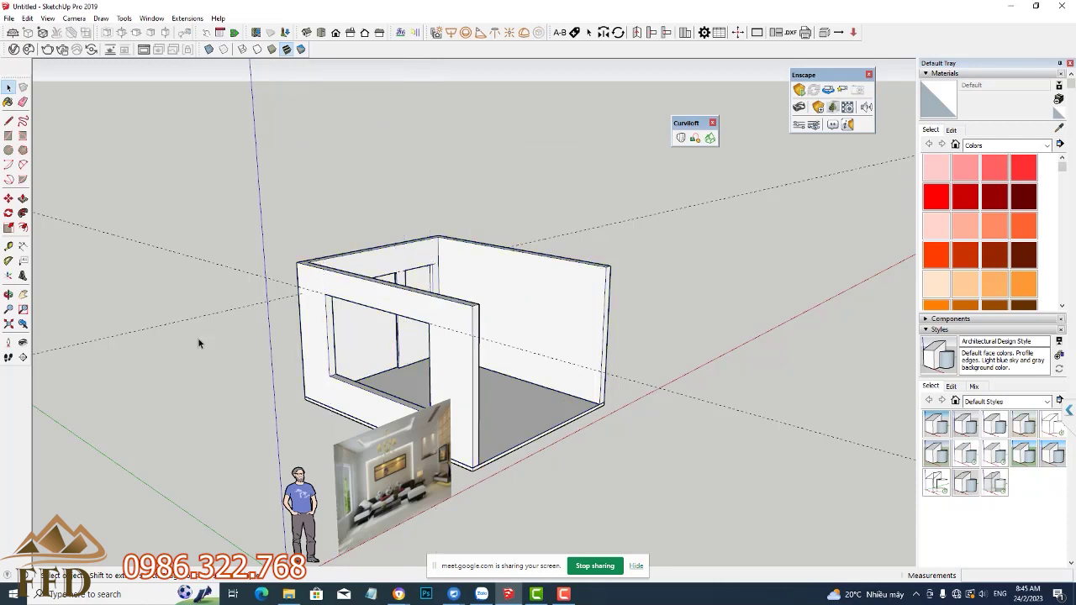
{"action": "scroll", "coordinate": [375, 467], "scroll_direction": "up", "scroll_amount": 2}
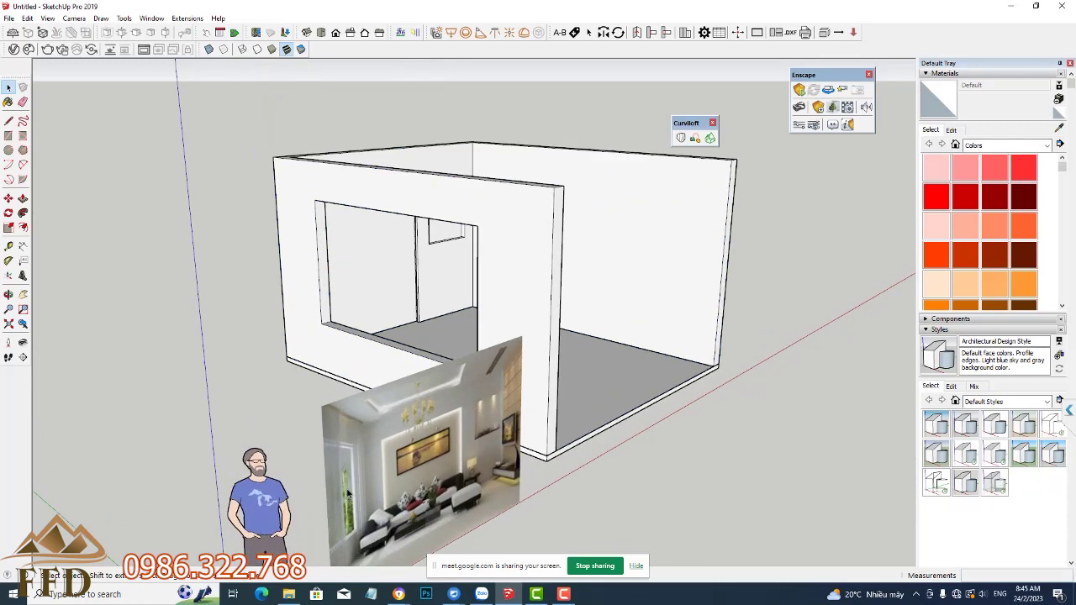
{"action": "scroll", "coordinate": [347, 464], "scroll_direction": "up", "scroll_amount": 2}
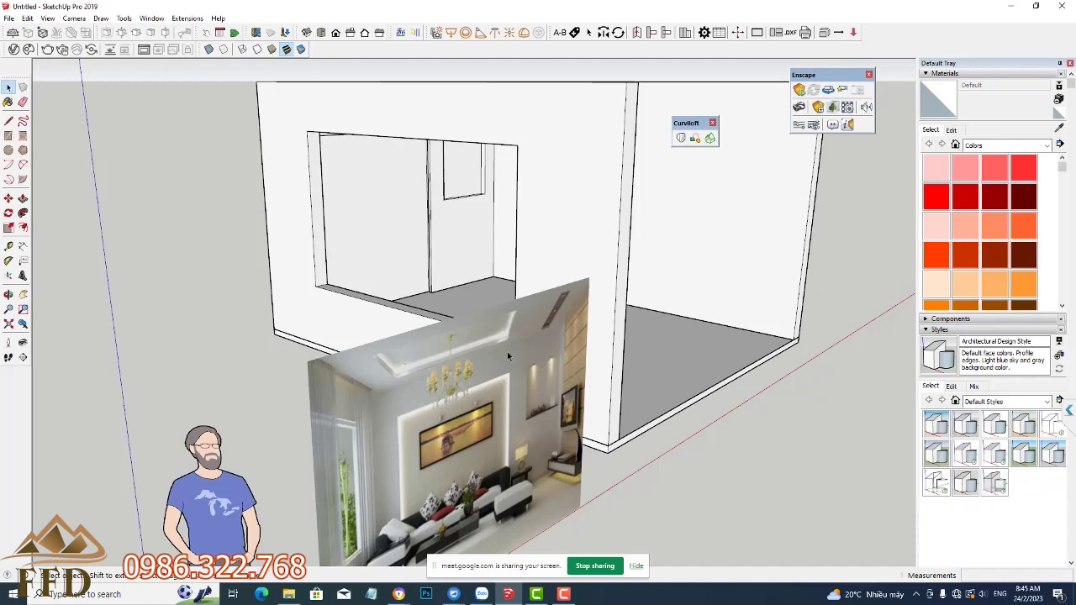
{"action": "scroll", "coordinate": [524, 335], "scroll_direction": "down", "scroll_amount": 1}
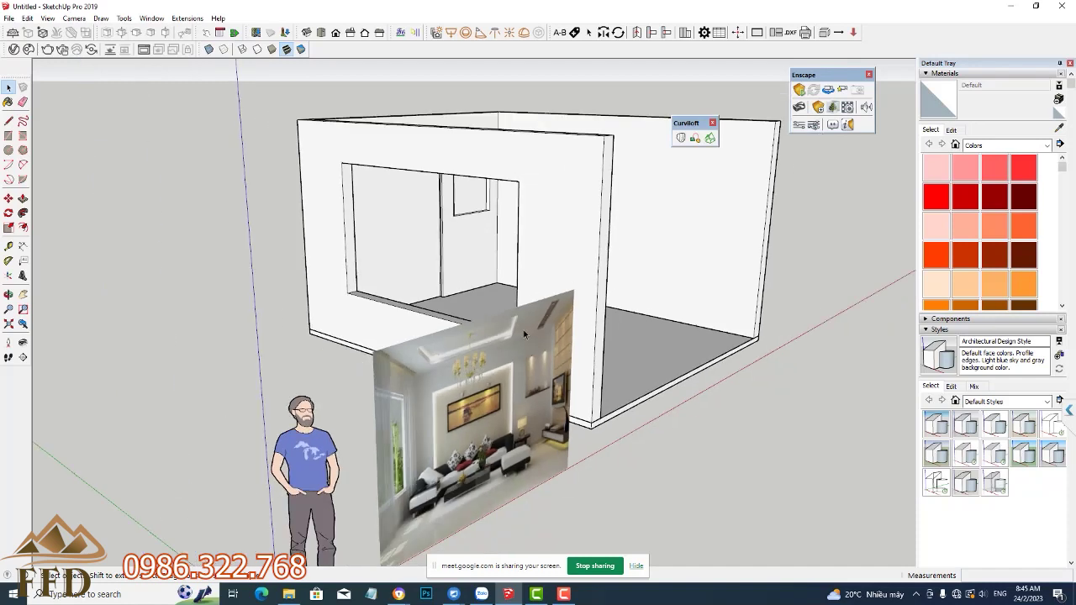
{"action": "middle_click_drag", "start_coordinate": [267, 329], "coordinate": [446, 342]}
{"action": "scroll", "coordinate": [353, 302], "scroll_direction": "up", "scroll_amount": 2}
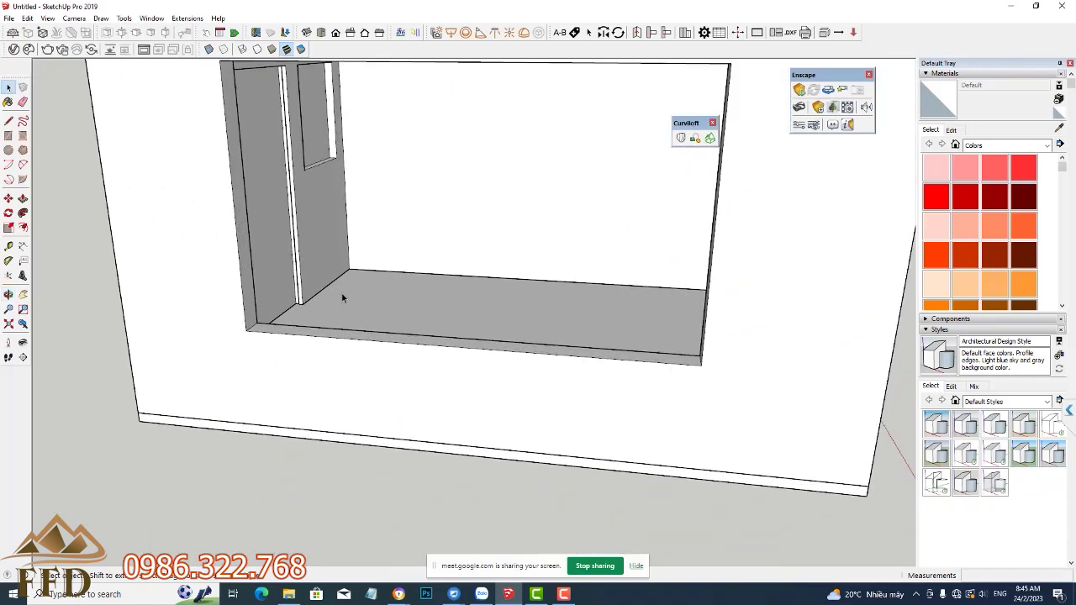
{"action": "scroll", "coordinate": [346, 318], "scroll_direction": "up", "scroll_amount": 1}
Step: Draw a rectangle covering the wall opening
{"action": "key", "text": "r"}
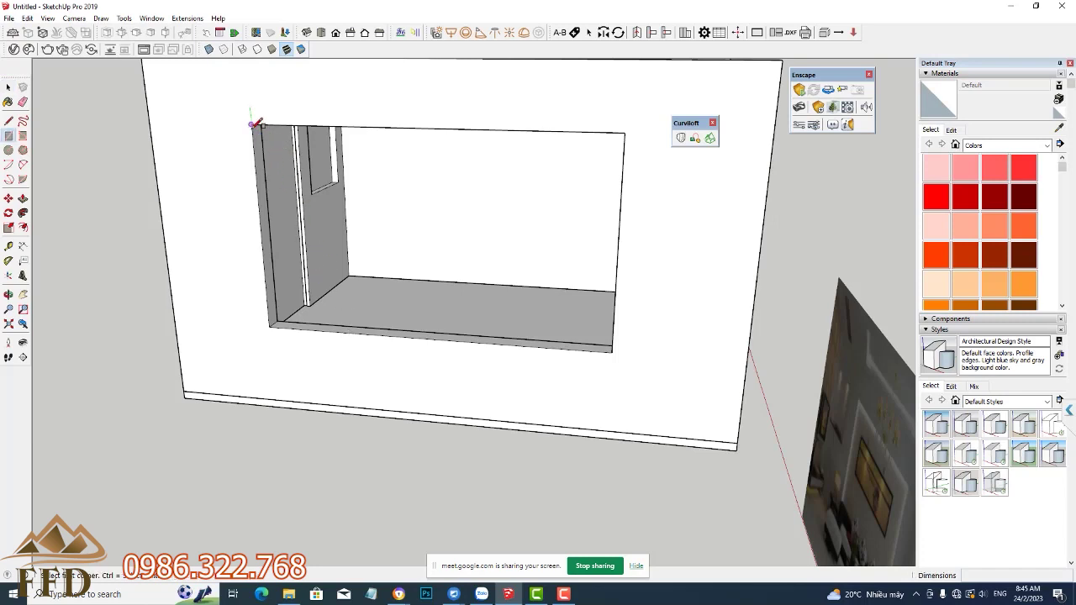
{"action": "left_click", "coordinate": [251, 125]}
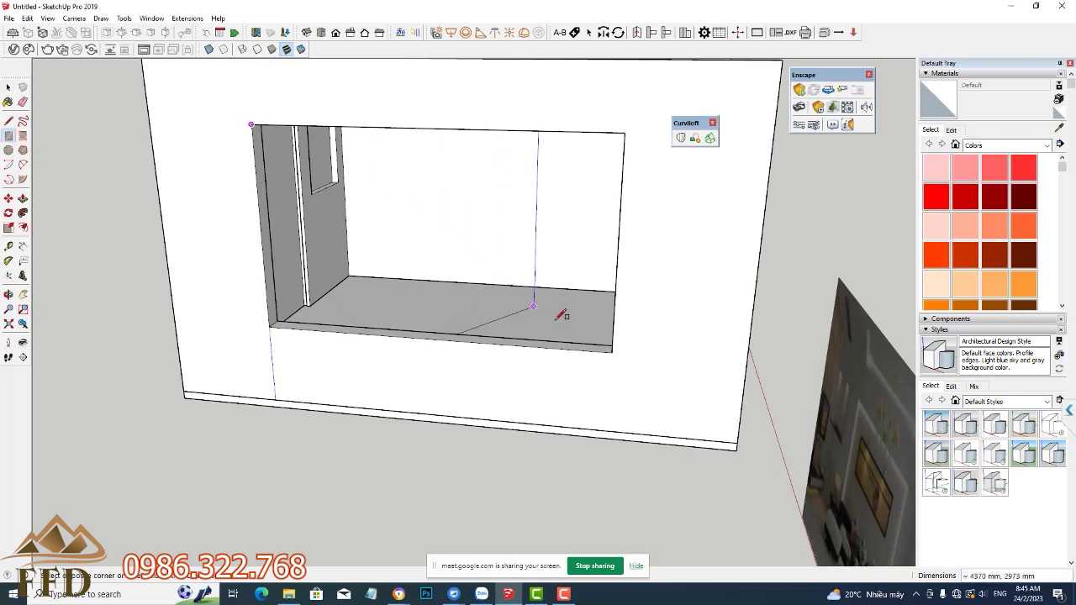
{"action": "left_click", "coordinate": [612, 352]}
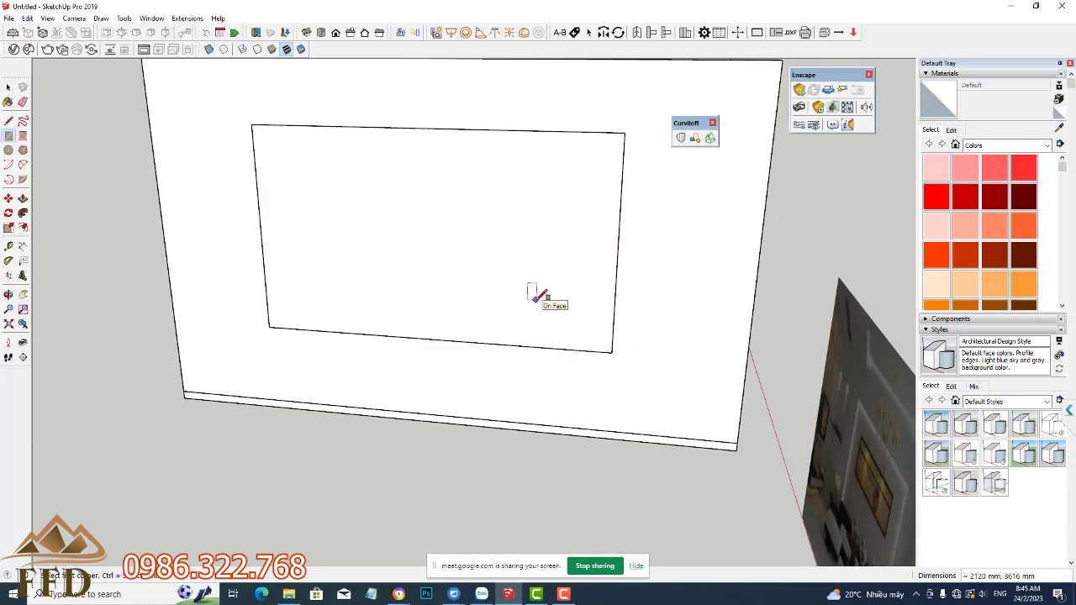
Step: Offset the rectangle inward about 66 mm and delete the inner face, leaving a frame
{"action": "key", "text": "f"}
{"action": "left_click", "coordinate": [618, 240]}
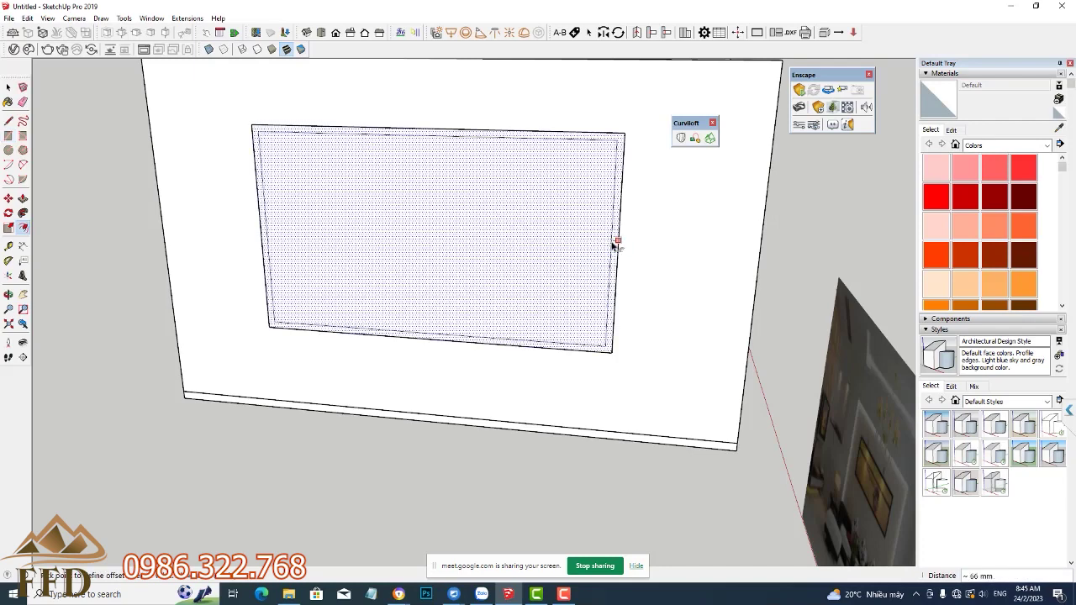
{"action": "left_click", "coordinate": [615, 244]}
{"action": "key", "text": "space"}
{"action": "left_click", "coordinate": [560, 258]}
{"action": "key", "text": "Delete"}
Step: Push the frame strip out about 105 mm
{"action": "middle_click_drag", "start_coordinate": [564, 307], "coordinate": [340, 343]}
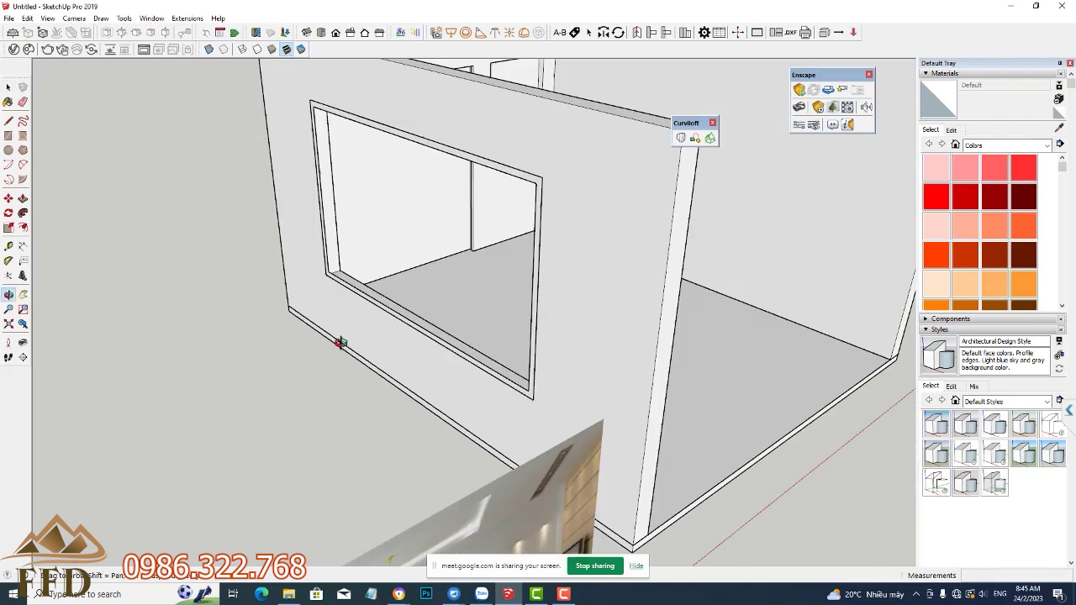
{"action": "scroll", "coordinate": [340, 343], "scroll_direction": "up", "scroll_amount": 3}
{"action": "scroll", "coordinate": [468, 258], "scroll_direction": "up", "scroll_amount": 2}
{"action": "scroll", "coordinate": [469, 258], "scroll_direction": "up", "scroll_amount": 2}
{"action": "scroll", "coordinate": [440, 252], "scroll_direction": "up", "scroll_amount": 1}
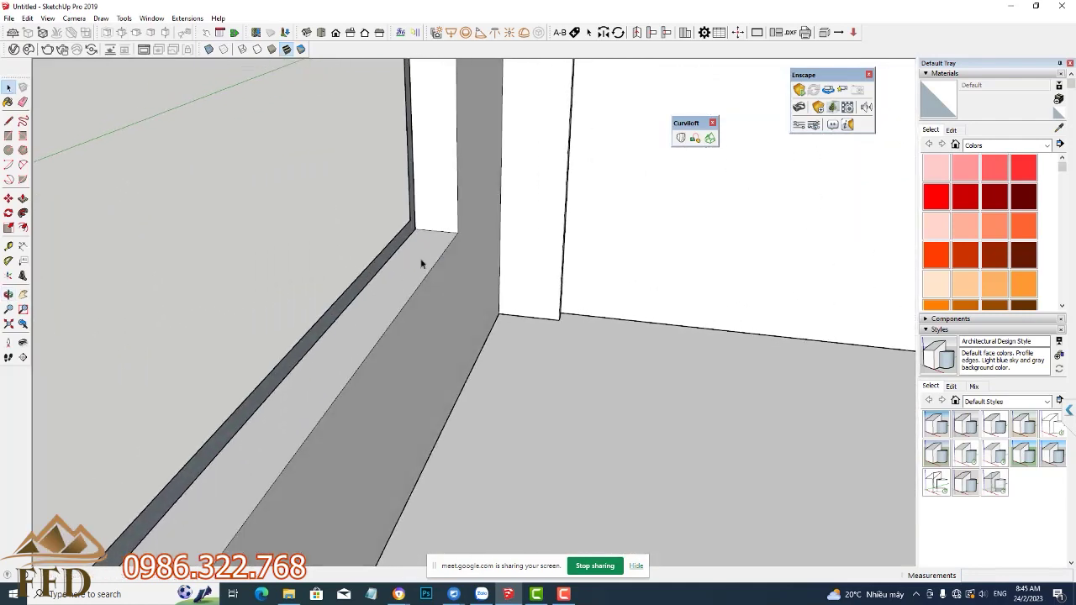
{"action": "key", "text": "p"}
{"action": "left_click", "coordinate": [399, 252]}
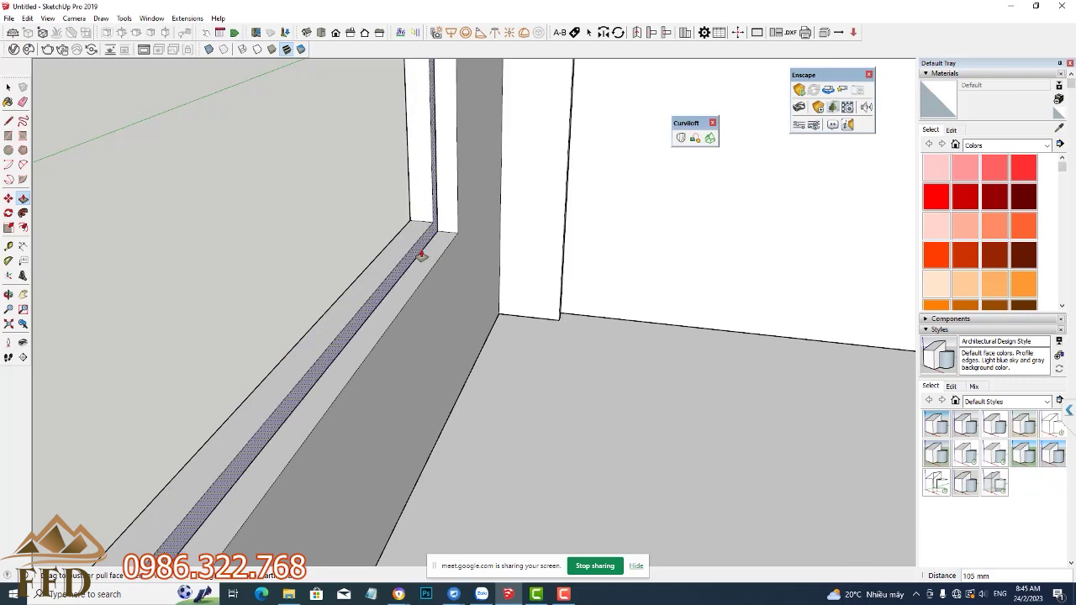
{"action": "key", "text": "space"}
Step: Group the extruded frame into one object
{"action": "triple_click", "coordinate": [388, 278]}
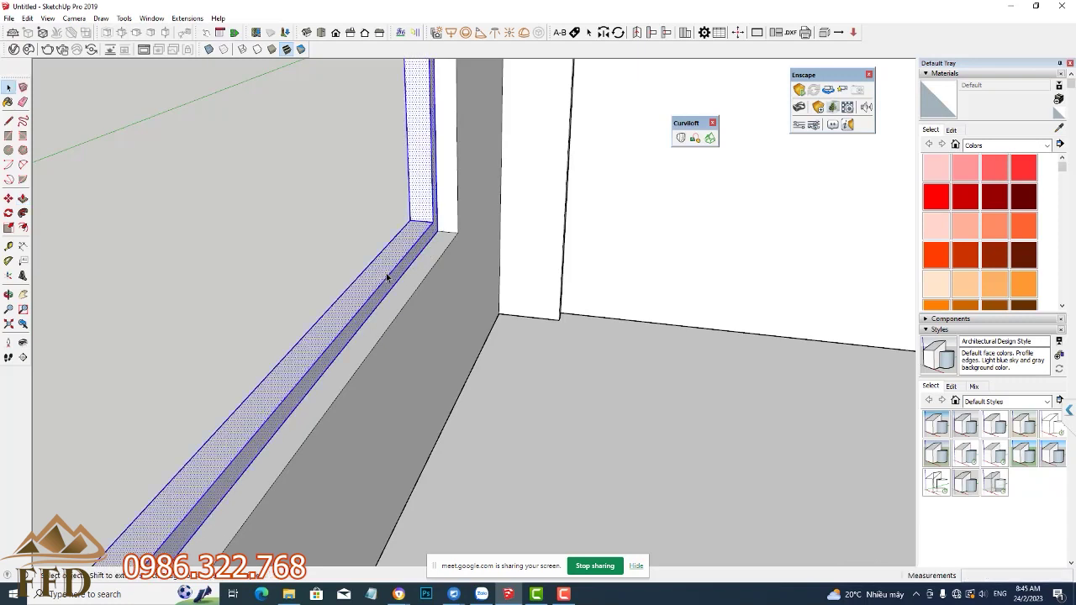
{"action": "right_click", "coordinate": [389, 278]}
{"action": "left_click", "coordinate": [416, 247]}
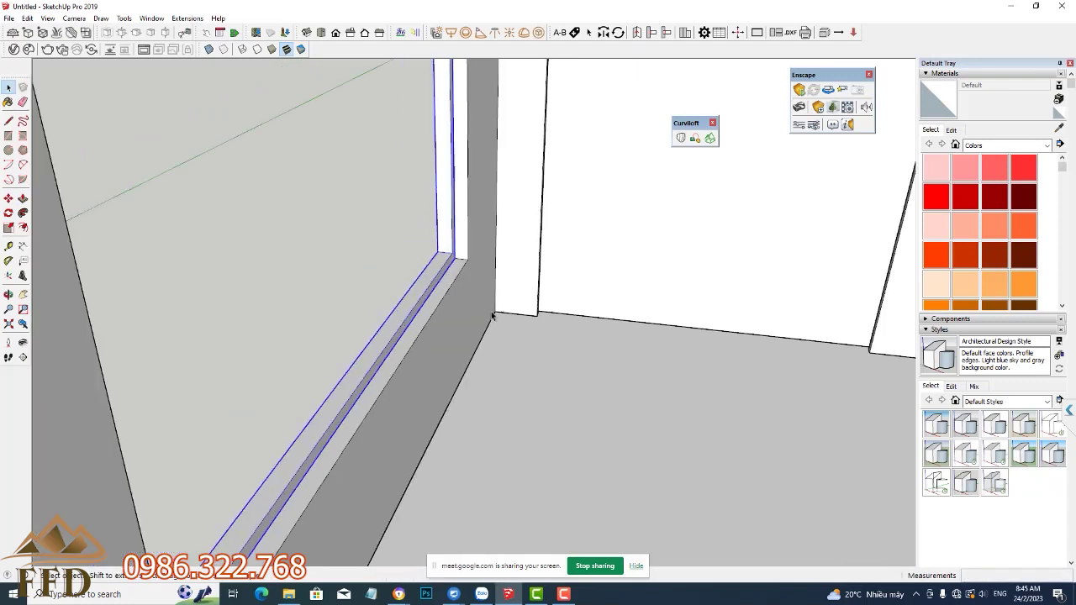
{"action": "mouse_move", "coordinate": [416, 252]}
{"action": "middle_mouse_down"}
{"action": "mouse_move", "coordinate": [409, 331]}
{"action": "mouse_move", "coordinate": [691, 294]}
{"action": "middle_mouse_up"}
{"action": "scroll", "coordinate": [512, 281], "scroll_direction": "down", "scroll_amount": 2}
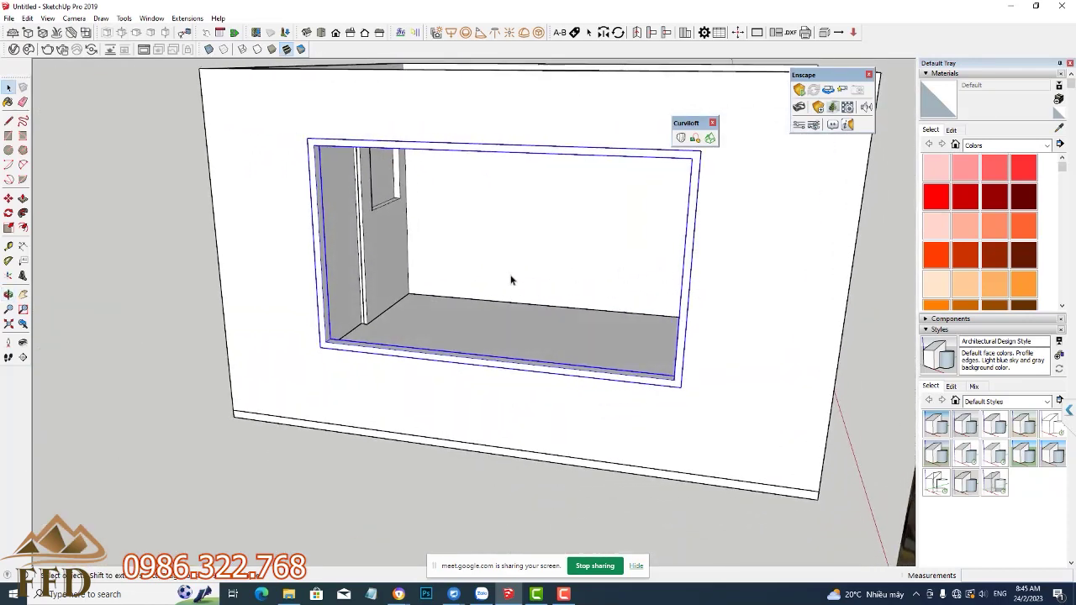
{"action": "scroll", "coordinate": [448, 295], "scroll_direction": "up", "scroll_amount": 2}
{"action": "scroll", "coordinate": [409, 228], "scroll_direction": "up", "scroll_amount": 1}
Step: Draw a panel rectangle covering the left part of the opening
{"action": "key", "text": "r"}
{"action": "scroll", "coordinate": [393, 228], "scroll_direction": "down", "scroll_amount": 2}
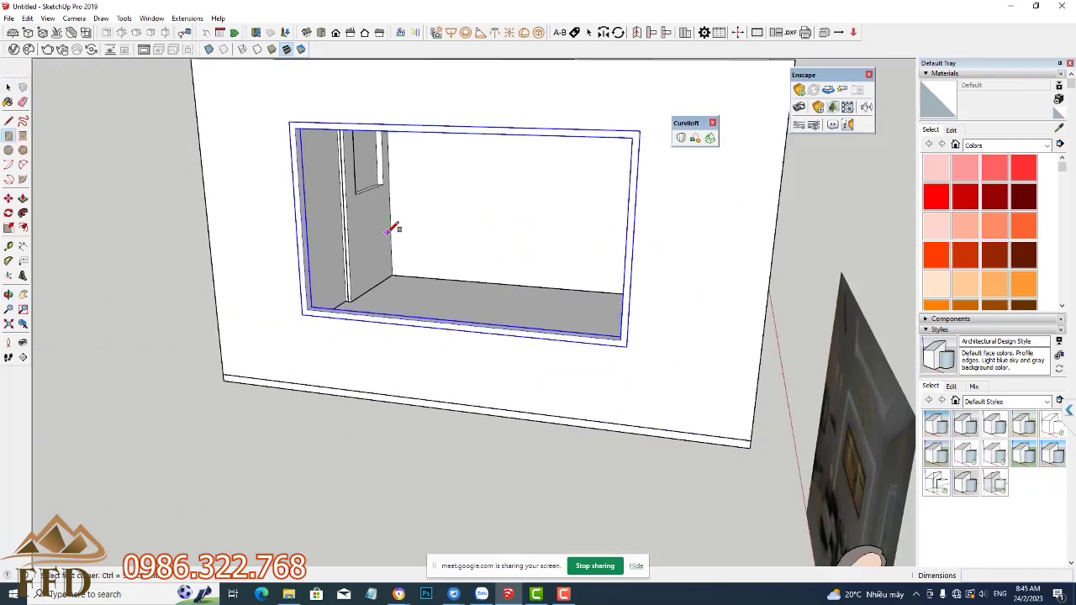
{"action": "left_click", "coordinate": [294, 127]}
{"action": "scroll", "coordinate": [415, 252], "scroll_direction": "up", "scroll_amount": 2}
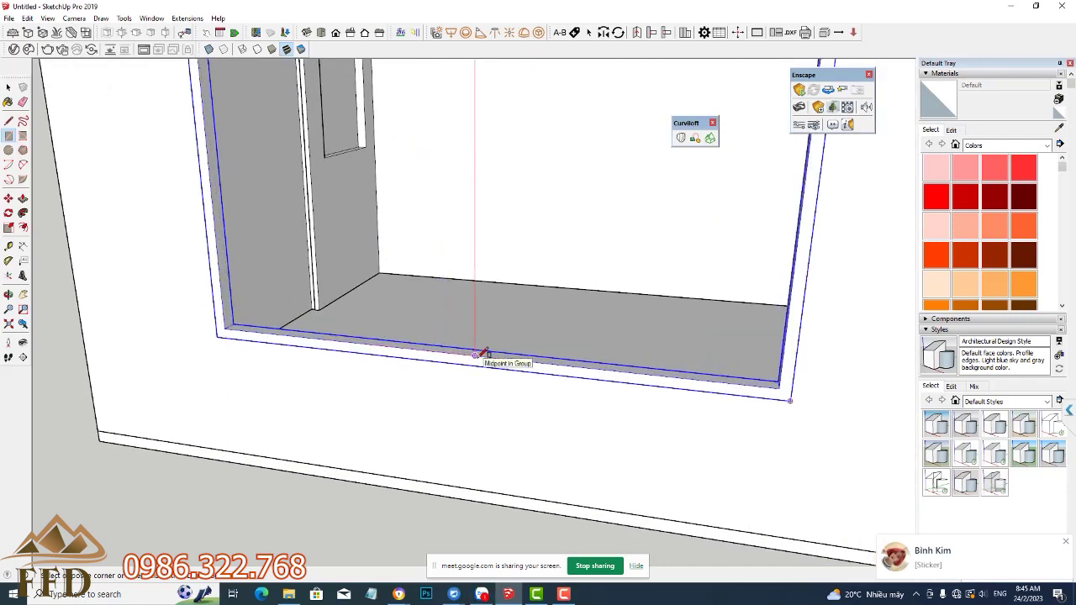
{"action": "left_click", "coordinate": [475, 354]}
{"action": "scroll", "coordinate": [515, 327], "scroll_direction": "down", "scroll_amount": 2}
Step: Offset the left panel inward and delete its inner face, leaving a sash outline
{"action": "scroll", "coordinate": [509, 323], "scroll_direction": "down", "scroll_amount": 2}
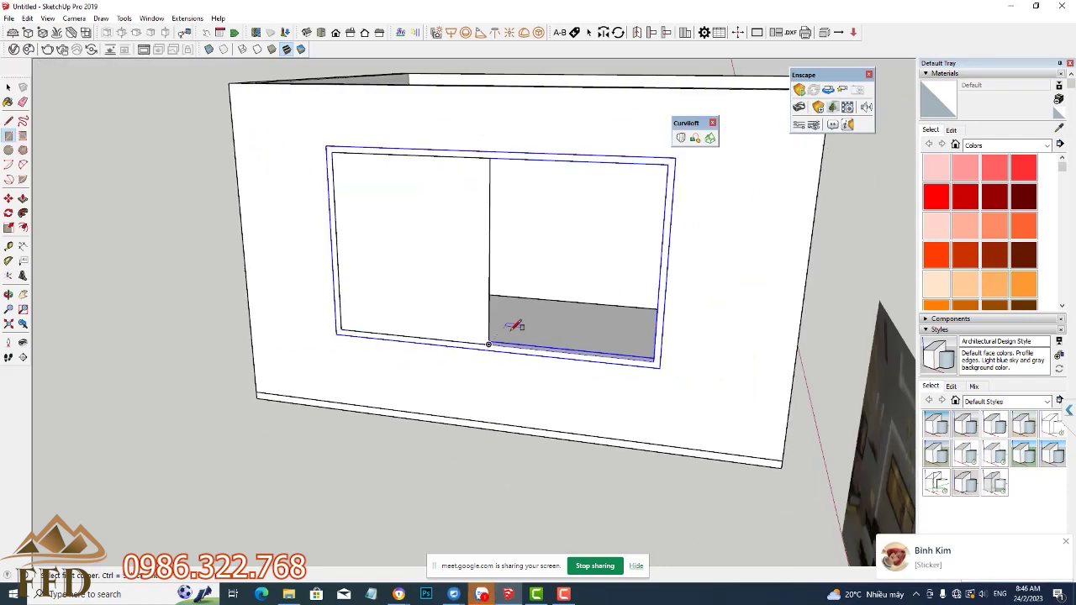
{"action": "scroll", "coordinate": [515, 326], "scroll_direction": "up", "scroll_amount": 3}
{"action": "mouse_move", "coordinate": [514, 327]}
{"action": "middle_mouse_down"}
{"action": "mouse_move", "coordinate": [190, 344]}
{"action": "mouse_move", "coordinate": [280, 227]}
{"action": "mouse_move", "coordinate": [281, 300]}
{"action": "mouse_move", "coordinate": [247, 312]}
{"action": "middle_mouse_up"}
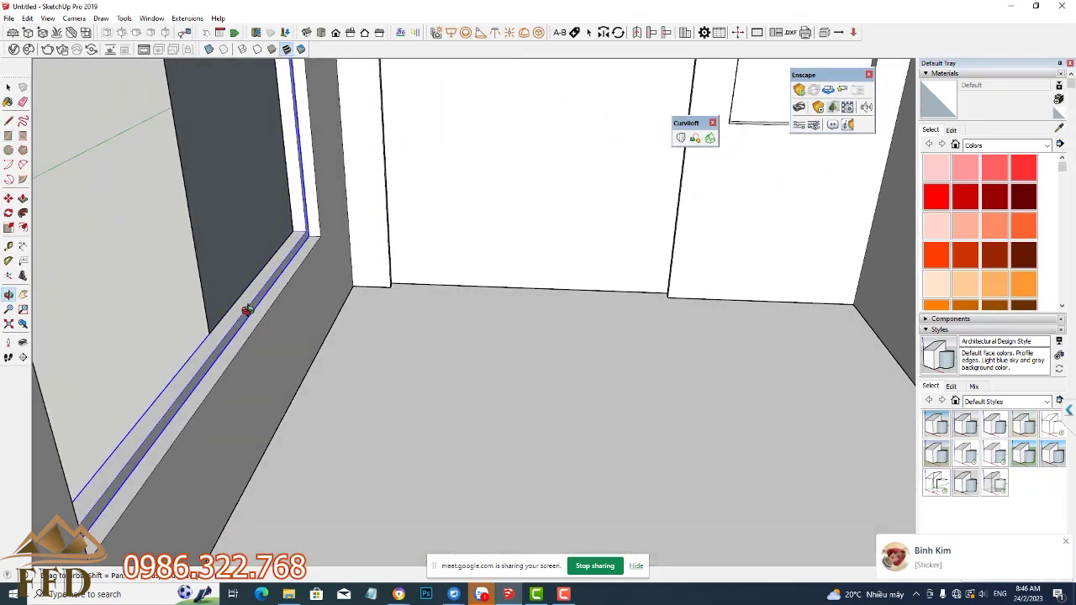
{"action": "mouse_move", "coordinate": [348, 296]}
{"action": "middle_mouse_down"}
{"action": "mouse_move", "coordinate": [391, 264]}
{"action": "mouse_move", "coordinate": [608, 252]}
{"action": "middle_mouse_up"}
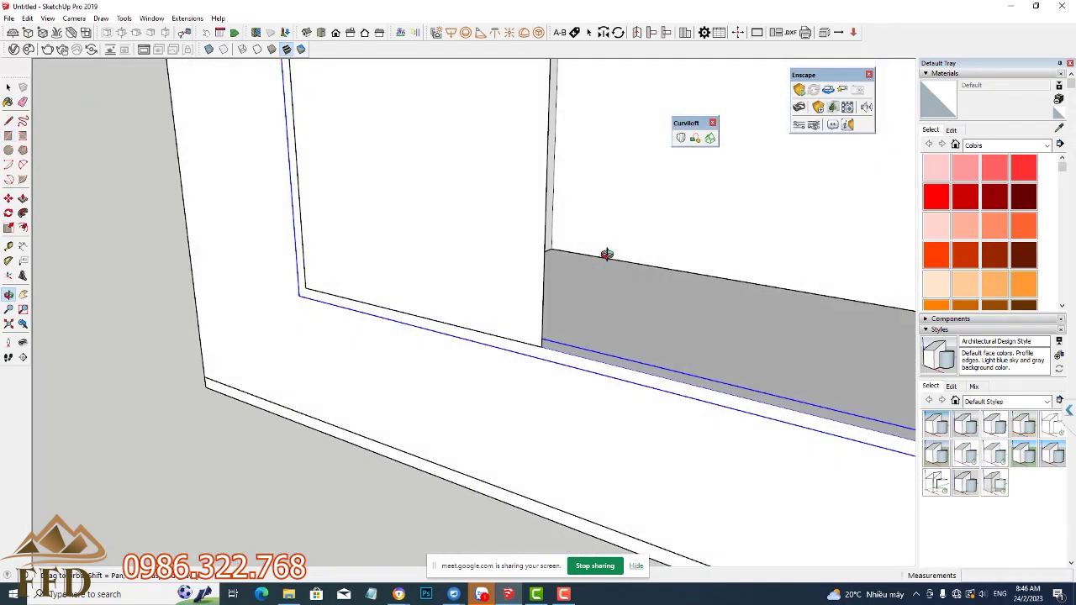
{"action": "key", "text": "f"}
{"action": "left_click", "coordinate": [545, 174]}
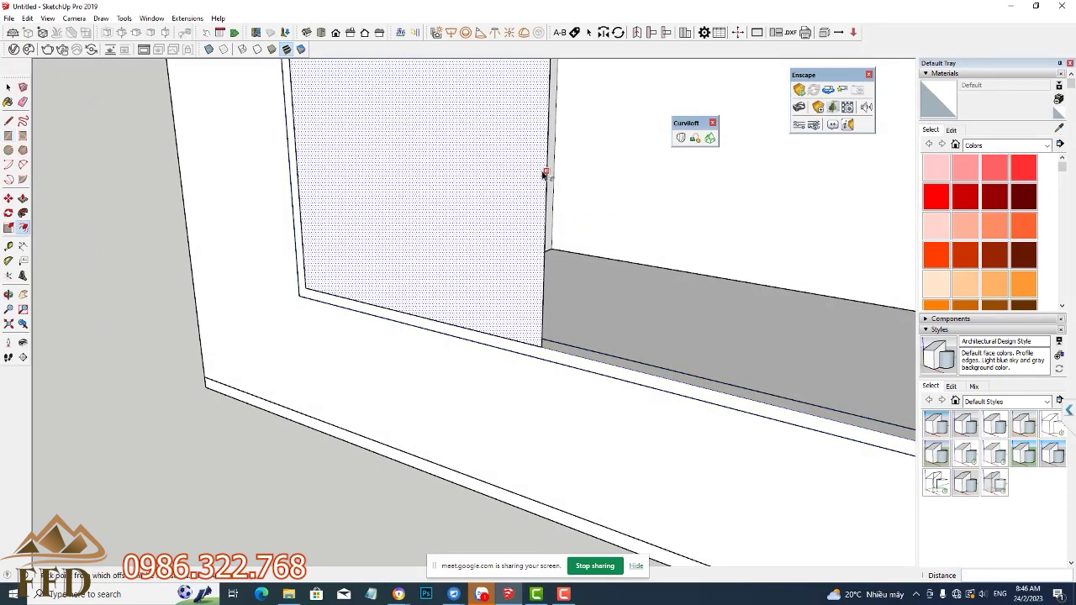
{"action": "left_click", "coordinate": [538, 173]}
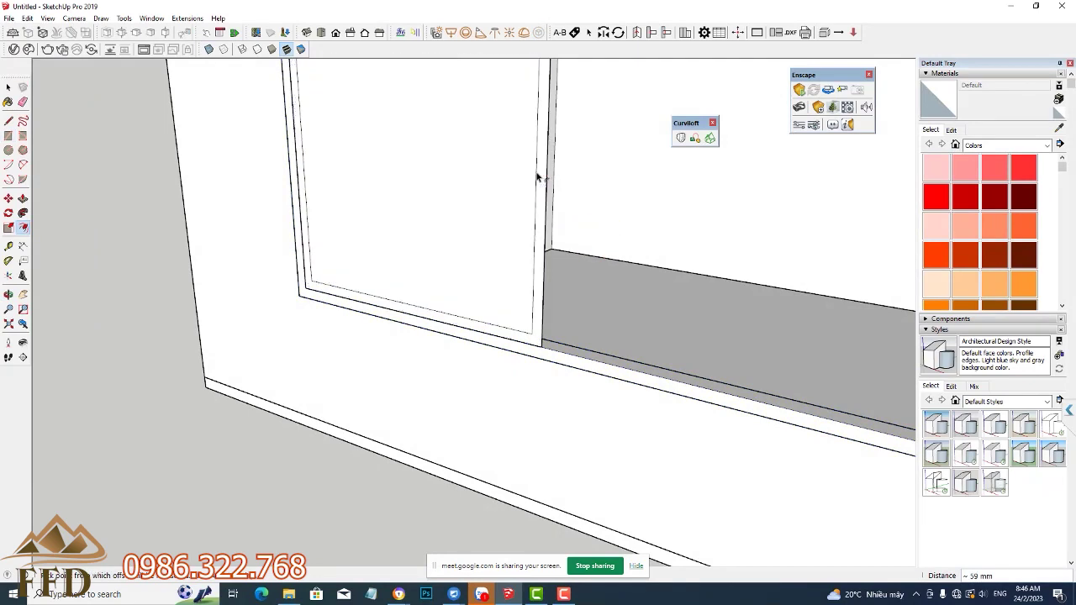
{"action": "key", "text": "space"}
{"action": "left_click", "coordinate": [515, 202]}
{"action": "key", "text": "Delete"}
Step: Push the sash frame about 32 mm deep and group it as one object
{"action": "scroll", "coordinate": [563, 253], "scroll_direction": "up", "scroll_amount": 3}
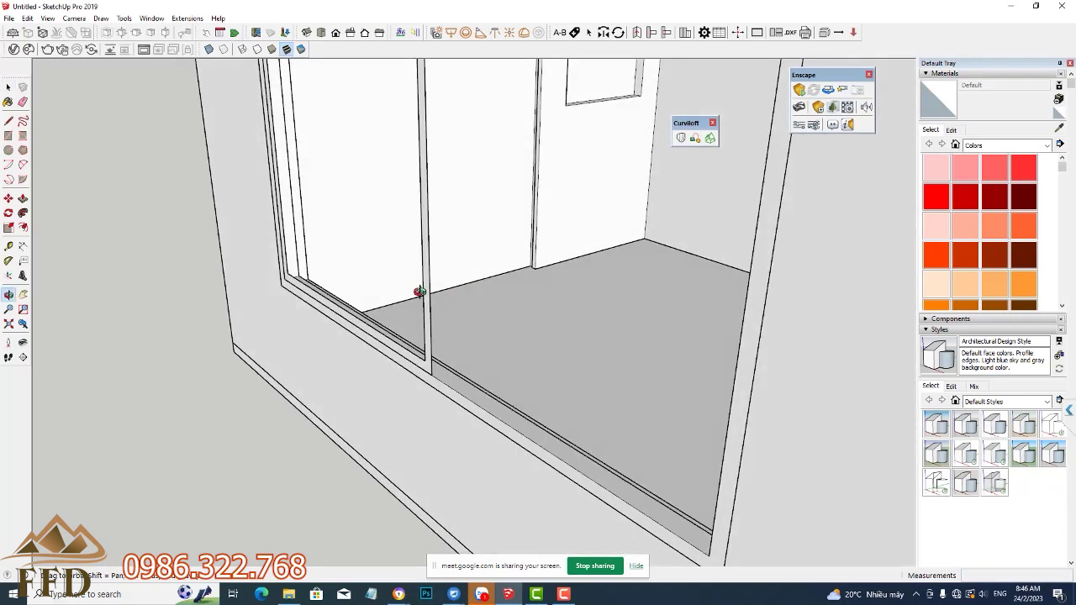
{"action": "scroll", "coordinate": [418, 293], "scroll_direction": "up", "scroll_amount": 3}
{"action": "scroll", "coordinate": [268, 327], "scroll_direction": "up", "scroll_amount": 2}
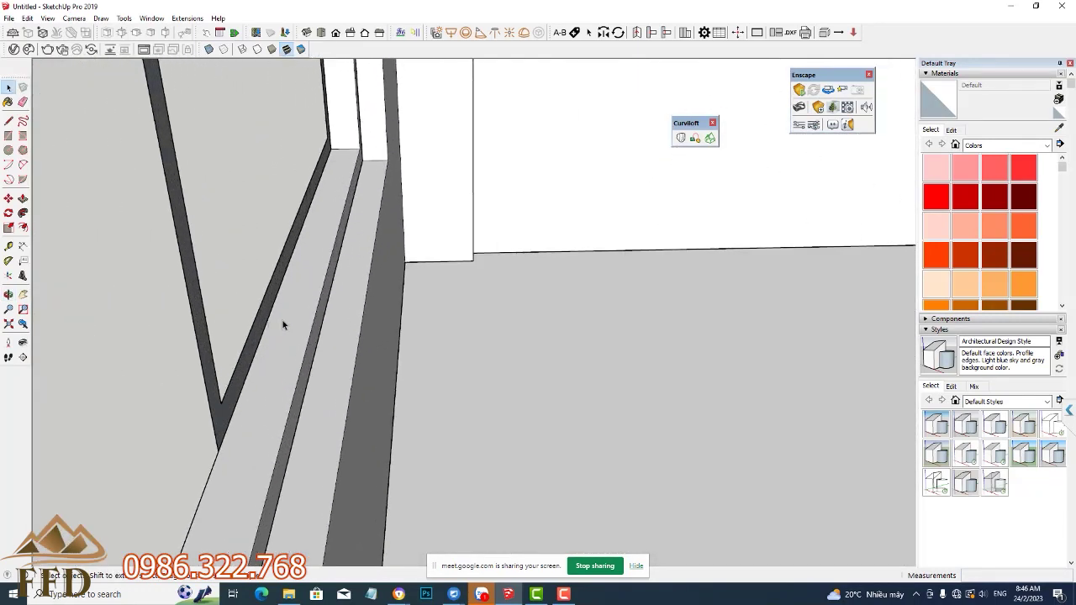
{"action": "key", "text": "p"}
{"action": "left_click", "coordinate": [273, 322]}
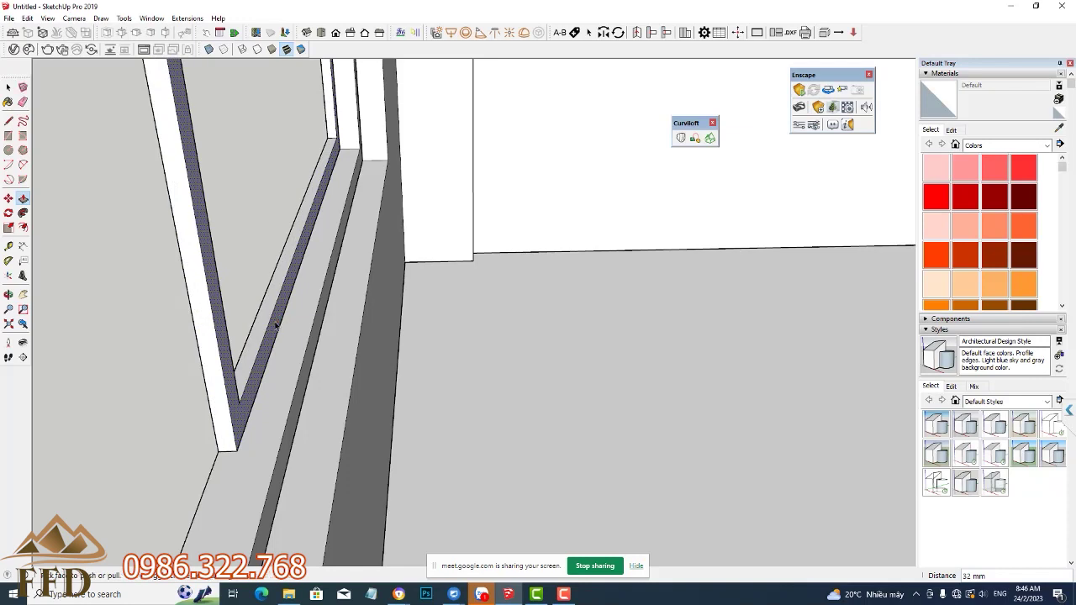
{"action": "left_click", "coordinate": [276, 325]}
{"action": "key", "text": "space"}
{"action": "triple_click", "coordinate": [274, 323]}
{"action": "right_click", "coordinate": [274, 319]}
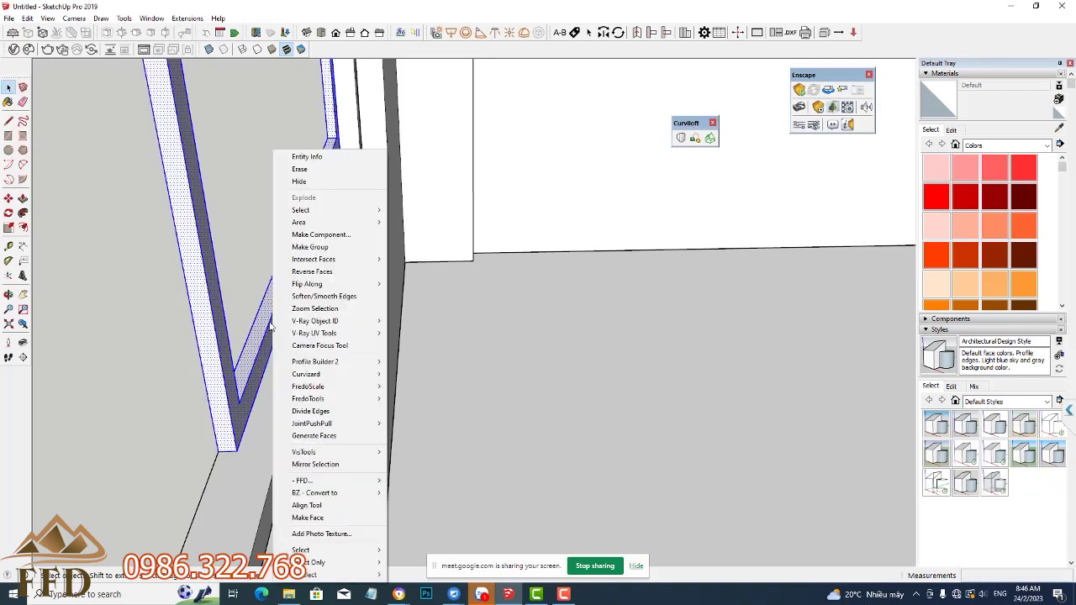
{"action": "left_click", "coordinate": [309, 246]}
{"action": "mouse_move", "coordinate": [253, 336]}
{"action": "middle_mouse_down"}
{"action": "mouse_move", "coordinate": [177, 357]}
{"action": "mouse_move", "coordinate": [536, 339]}
{"action": "mouse_move", "coordinate": [533, 401]}
{"action": "mouse_move", "coordinate": [606, 228]}
{"action": "middle_mouse_up"}
Step: Draw a rectangle across the left half of the window frame for the sash panel
{"action": "scroll", "coordinate": [605, 228], "scroll_direction": "up", "scroll_amount": 3}
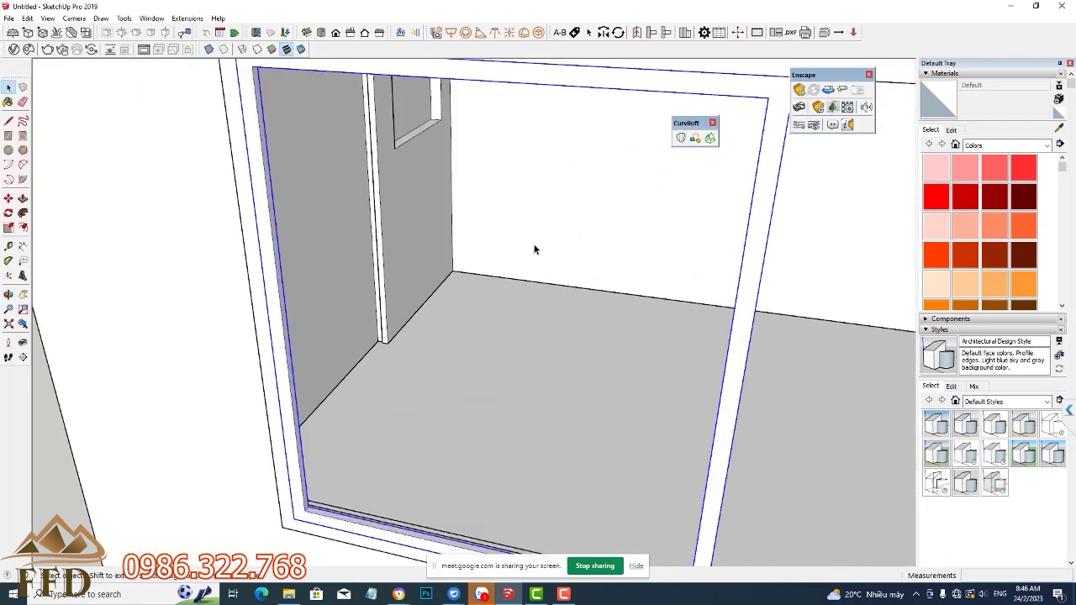
{"action": "scroll", "coordinate": [534, 248], "scroll_direction": "down", "scroll_amount": 2}
{"action": "key", "text": "r"}
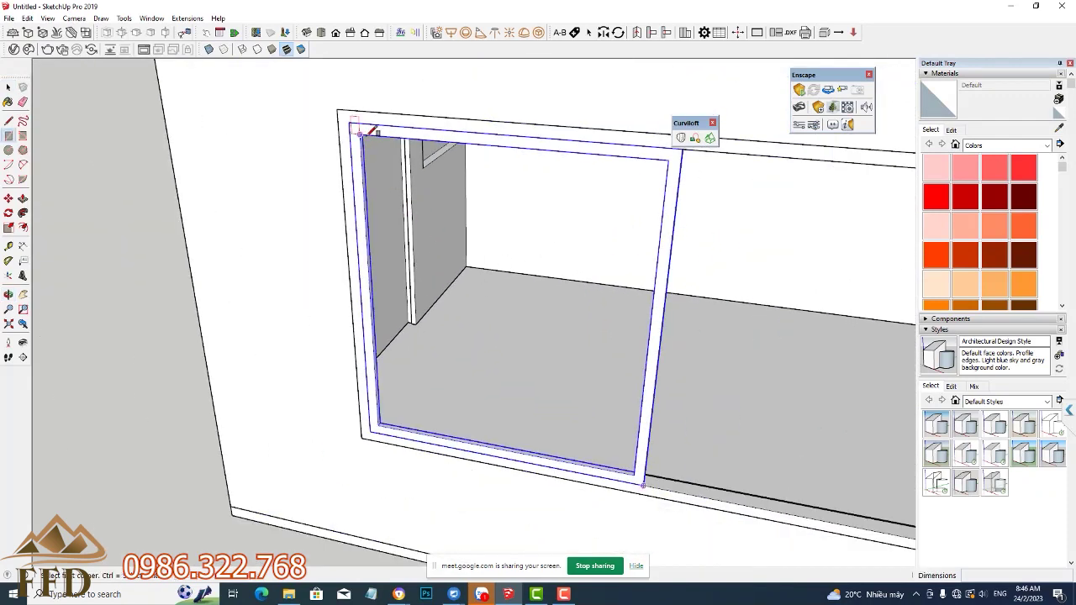
{"action": "left_click", "coordinate": [368, 130]}
{"action": "scroll", "coordinate": [631, 467], "scroll_direction": "up", "scroll_amount": 3}
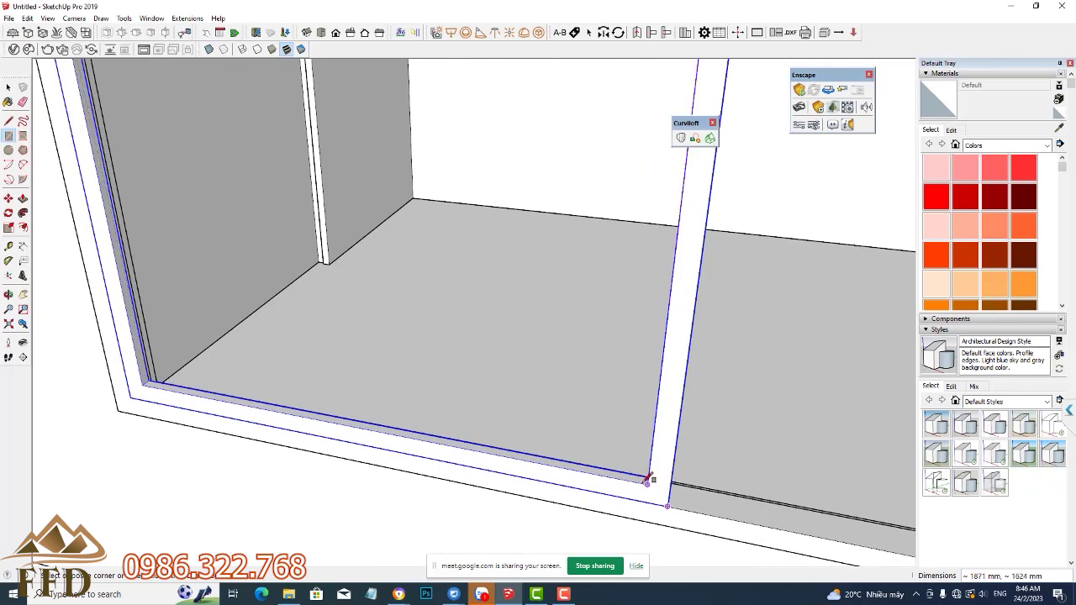
{"action": "left_click", "coordinate": [649, 479]}
{"action": "mouse_move", "coordinate": [649, 479]}
{"action": "middle_mouse_down"}
{"action": "mouse_move", "coordinate": [620, 468]}
{"action": "mouse_move", "coordinate": [373, 461]}
{"action": "middle_mouse_up"}
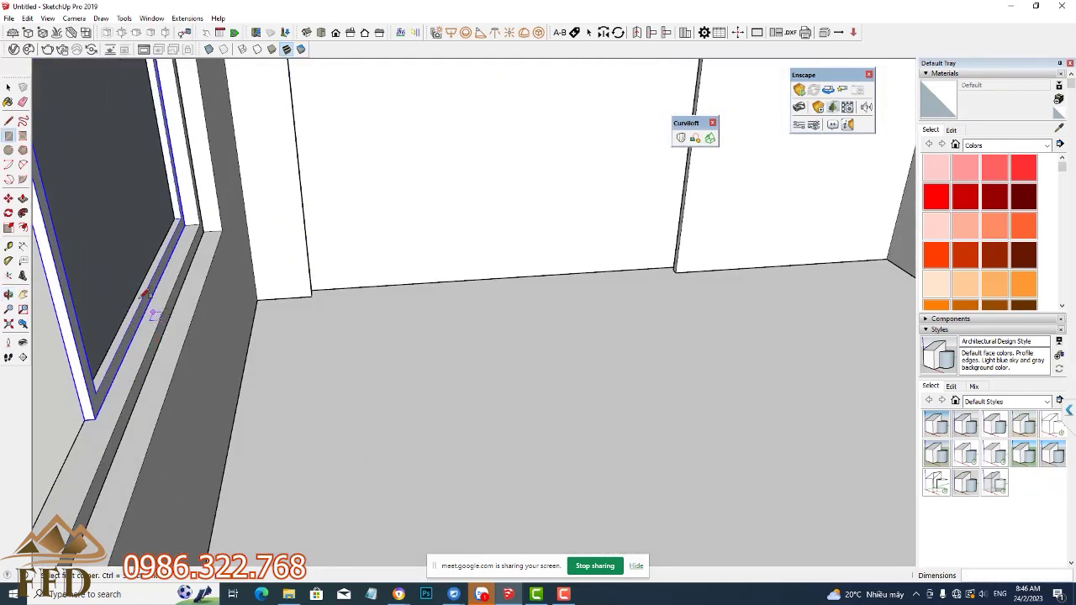
{"action": "scroll", "coordinate": [144, 294], "scroll_direction": "up", "scroll_amount": 2}
Step: Extrude the sash rectangle and make it its own component
{"action": "key", "text": "p"}
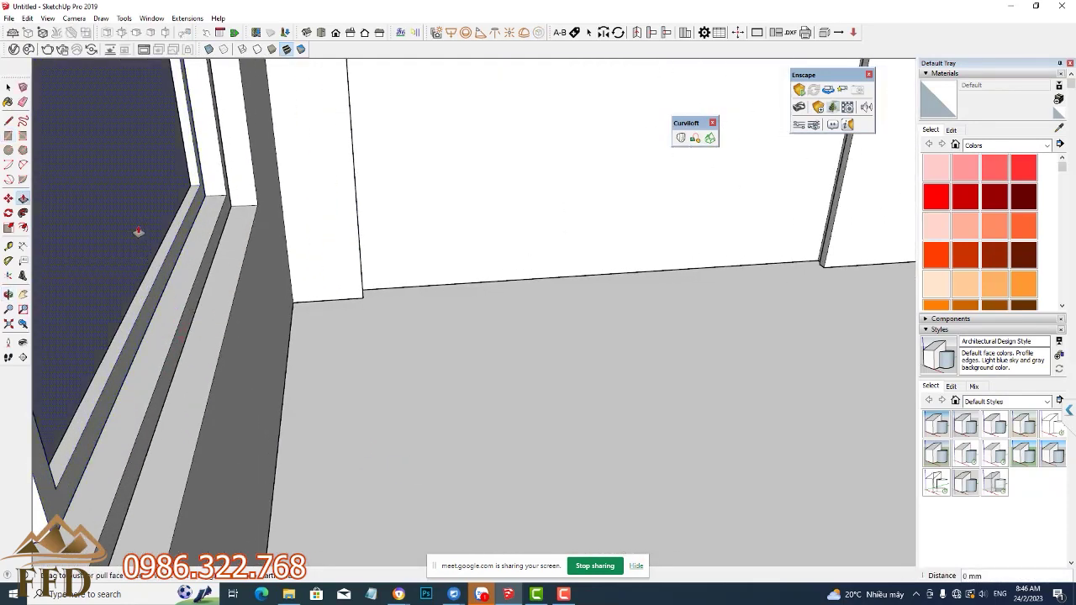
{"action": "key", "text": "space"}
{"action": "middle_click_drag", "start_coordinate": [142, 233], "coordinate": [263, 290]}
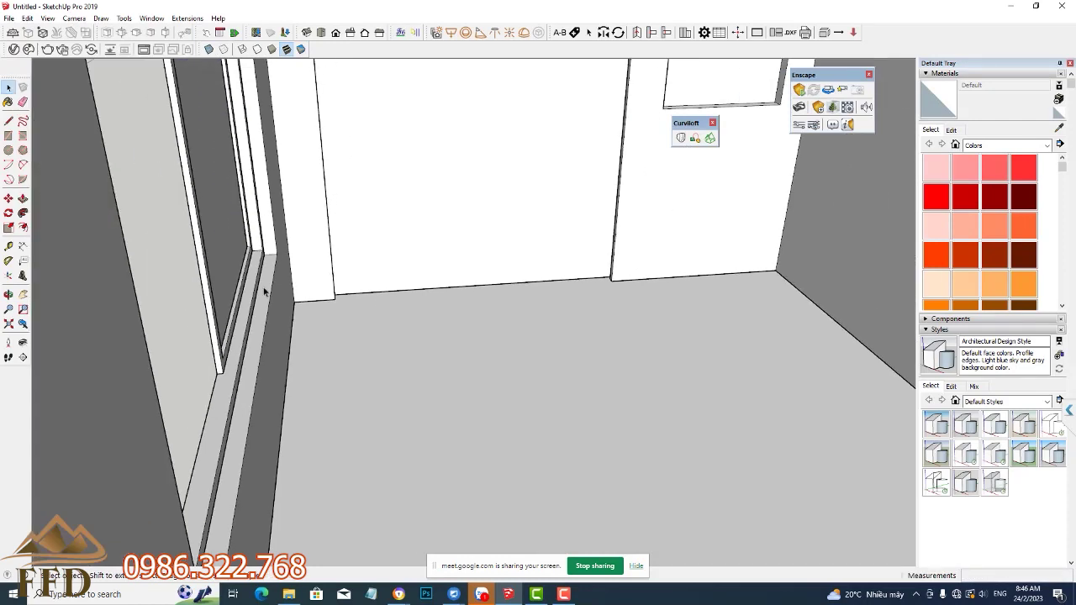
{"action": "right_click", "coordinate": [237, 258]}
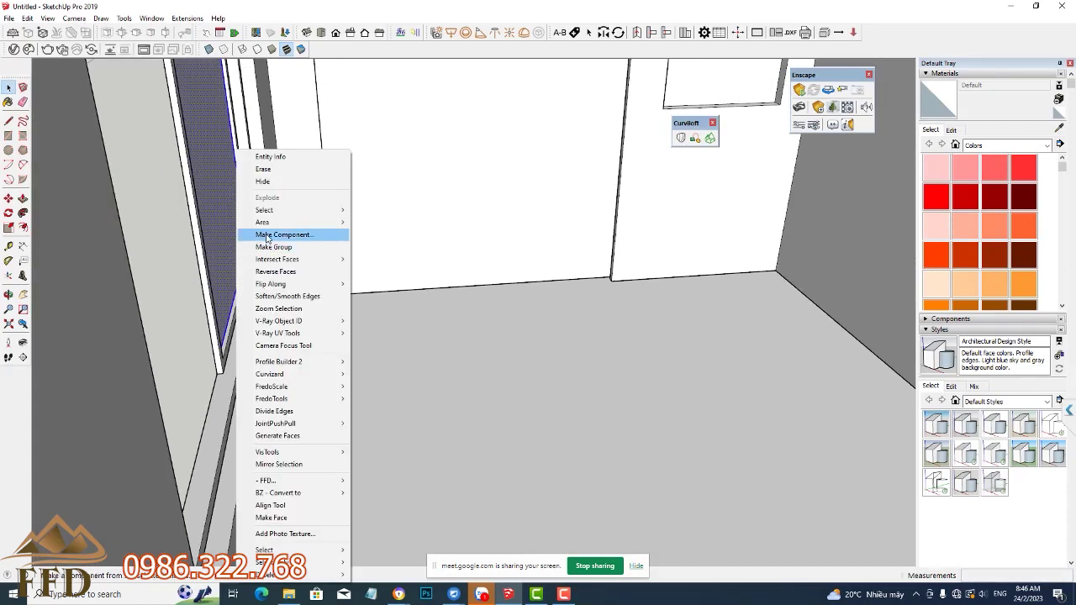
{"action": "left_click", "coordinate": [250, 244]}
{"action": "scroll", "coordinate": [249, 244], "scroll_direction": "up", "scroll_amount": 1}
{"action": "scroll", "coordinate": [250, 245], "scroll_direction": "up", "scroll_amount": 1}
{"action": "scroll", "coordinate": [243, 265], "scroll_direction": "up", "scroll_amount": 1}
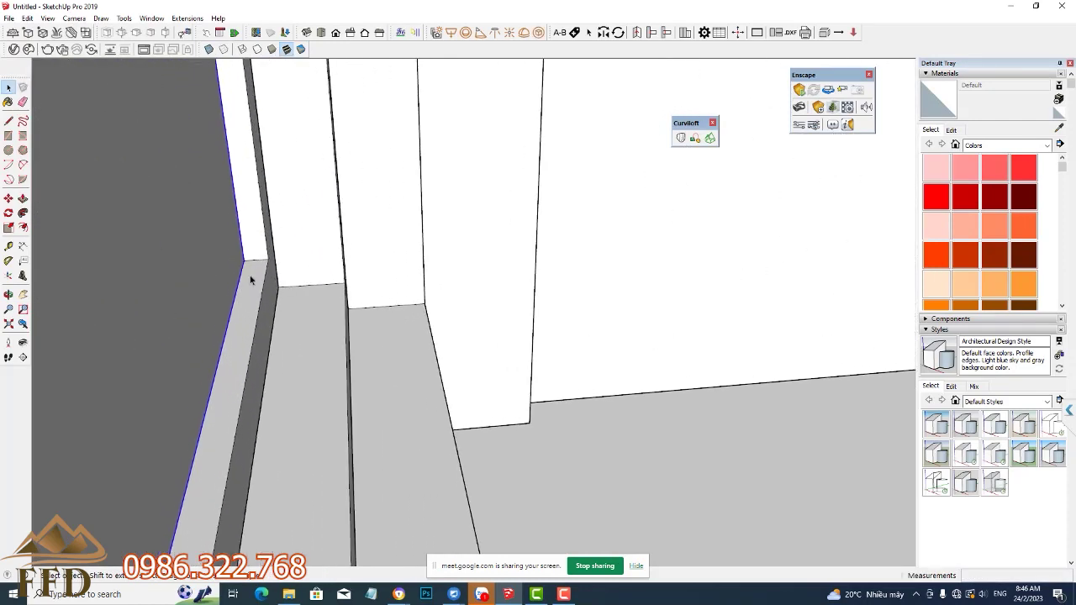
Step: Shift the sash component 15 mm sideways within the window frame
{"action": "key", "text": "m"}
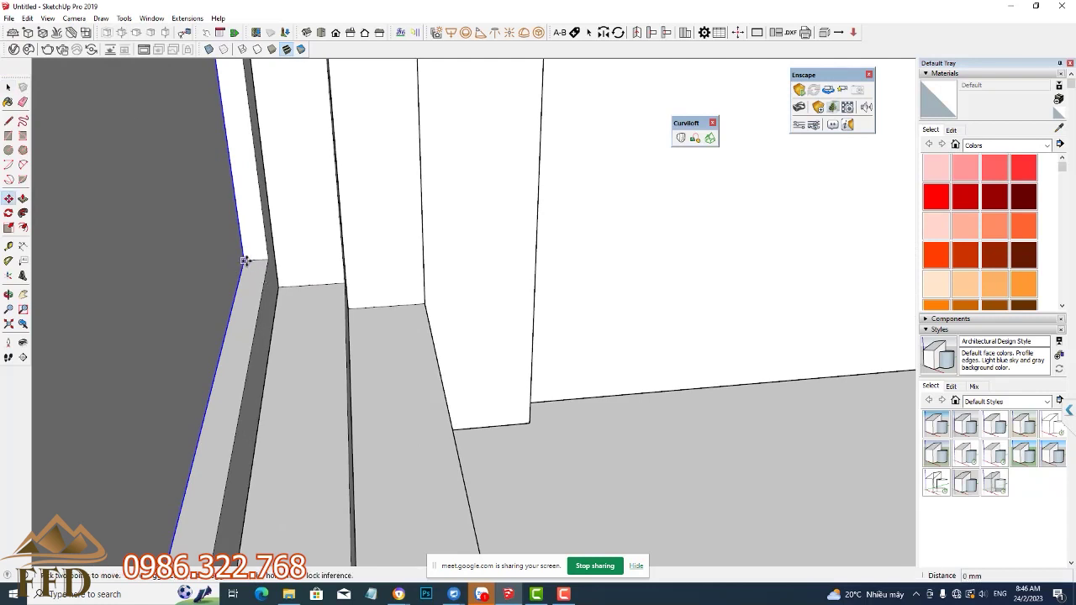
{"action": "left_click", "coordinate": [243, 261]}
{"action": "scroll", "coordinate": [356, 310], "scroll_direction": "up", "scroll_amount": 1}
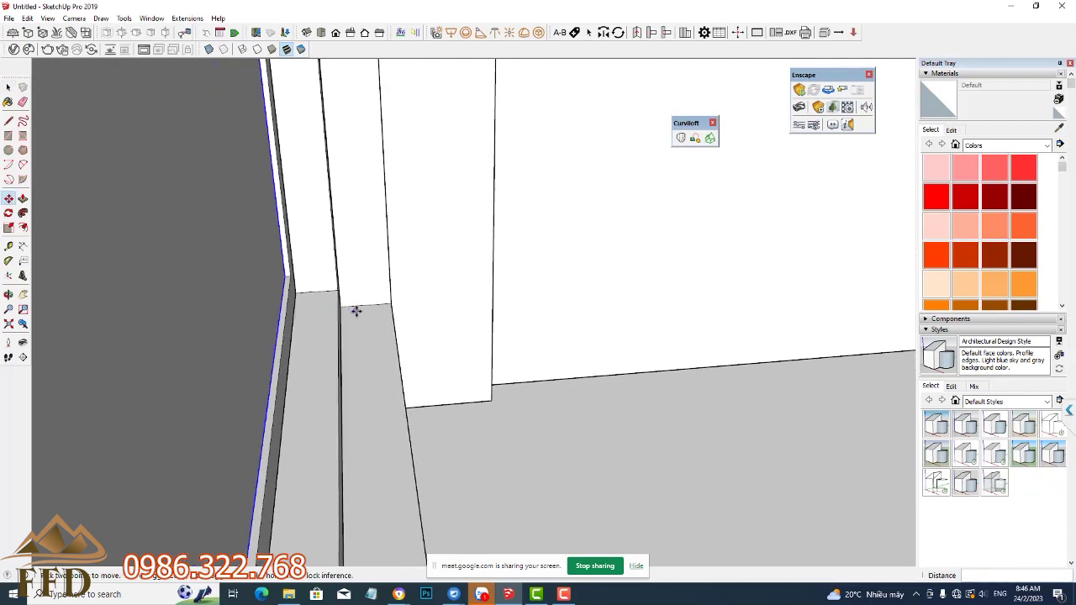
{"action": "scroll", "coordinate": [356, 334], "scroll_direction": "up", "scroll_amount": 2}
{"action": "scroll", "coordinate": [356, 345], "scroll_direction": "up", "scroll_amount": 3}
{"action": "scroll", "coordinate": [368, 380], "scroll_direction": "down", "scroll_amount": 5}
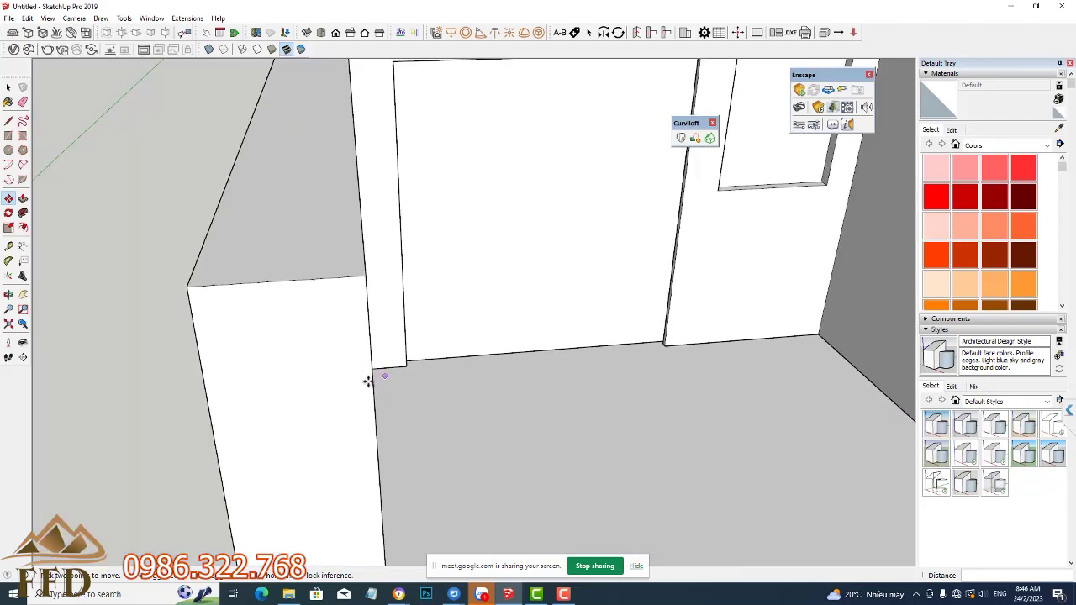
{"action": "scroll", "coordinate": [317, 380], "scroll_direction": "down", "scroll_amount": 3}
{"action": "middle_click_drag", "start_coordinate": [317, 379], "coordinate": [603, 300]}
{"action": "scroll", "coordinate": [567, 269], "scroll_direction": "up", "scroll_amount": 2}
Step: Paint the outer window frame with Wood Cherry Original
{"action": "scroll", "coordinate": [567, 269], "scroll_direction": "down", "scroll_amount": 3}
{"action": "key", "text": "space"}
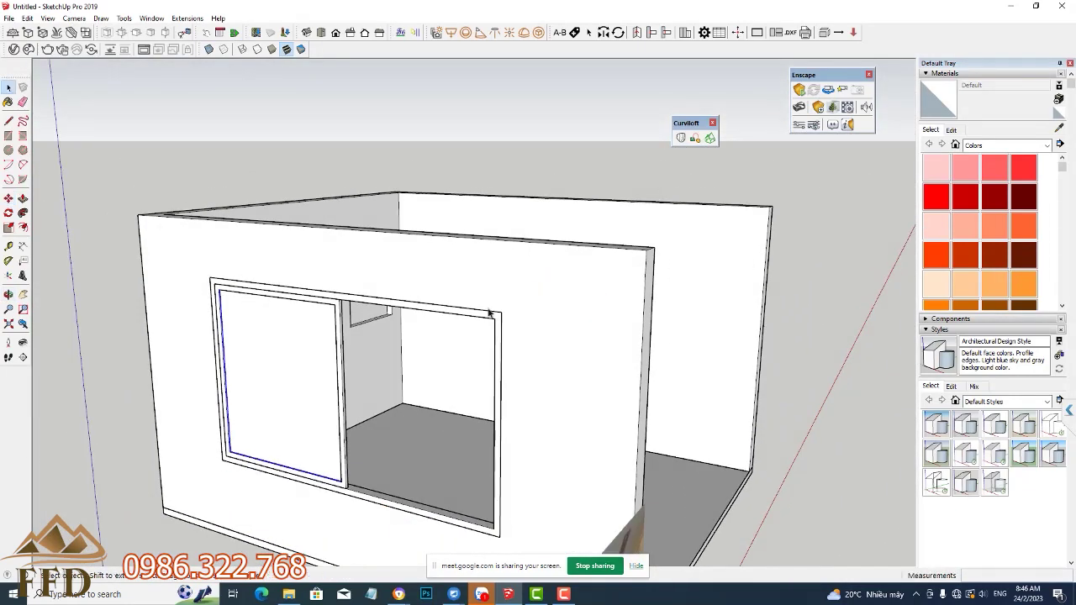
{"action": "scroll", "coordinate": [492, 320], "scroll_direction": "up", "scroll_amount": 3}
{"action": "scroll", "coordinate": [492, 327], "scroll_direction": "up", "scroll_amount": 2}
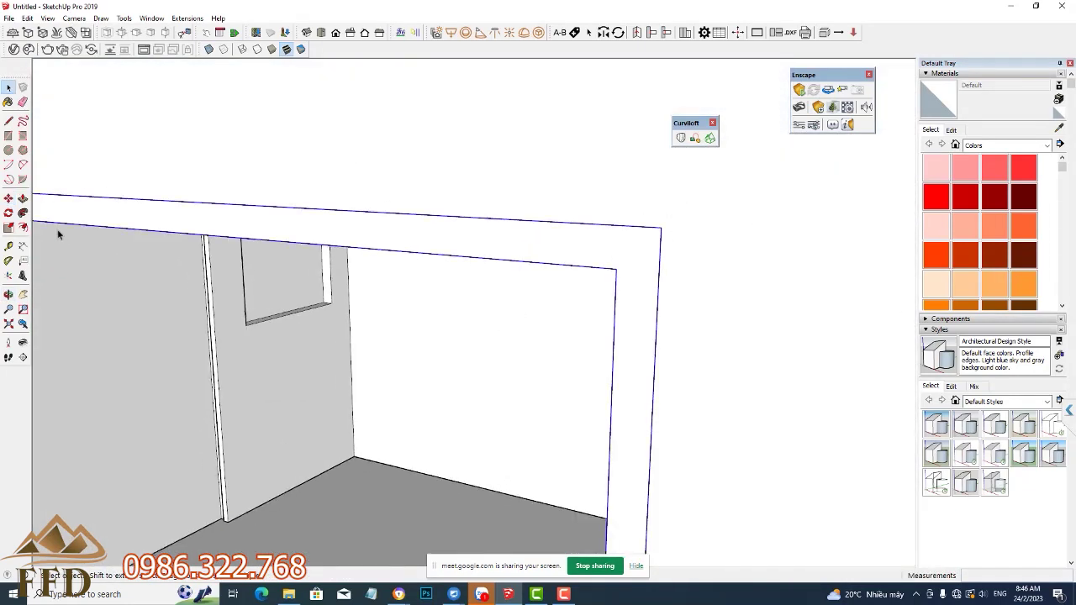
{"action": "left_click", "coordinate": [7, 102]}
{"action": "left_click", "coordinate": [1004, 144]}
{"action": "left_click", "coordinate": [1000, 288]}
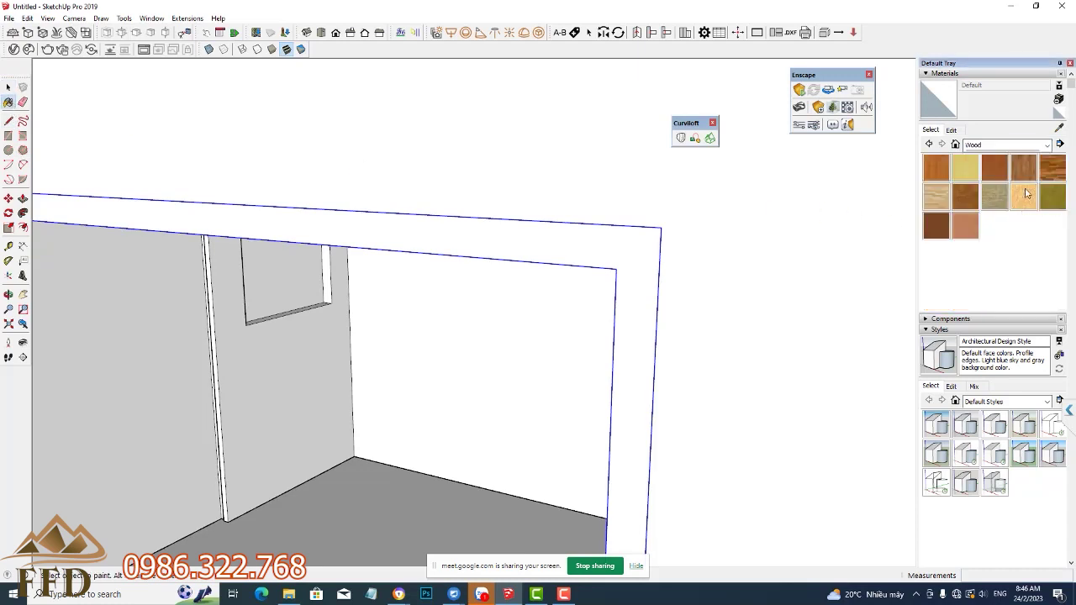
{"action": "left_click", "coordinate": [996, 167]}
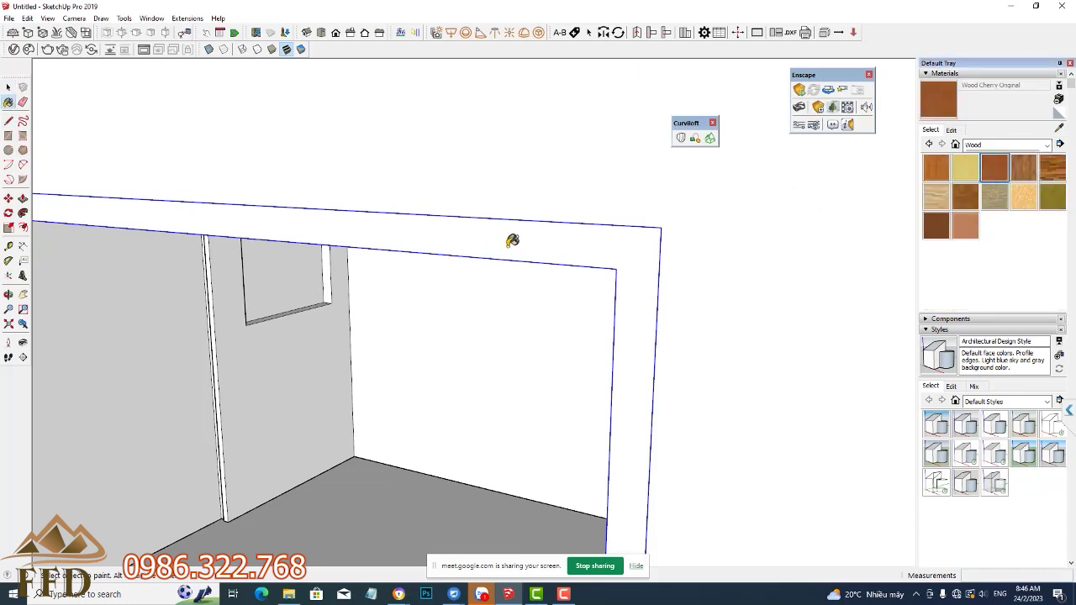
{"action": "left_click", "coordinate": [513, 240]}
{"action": "middle_click_drag", "start_coordinate": [512, 241], "coordinate": [614, 242]}
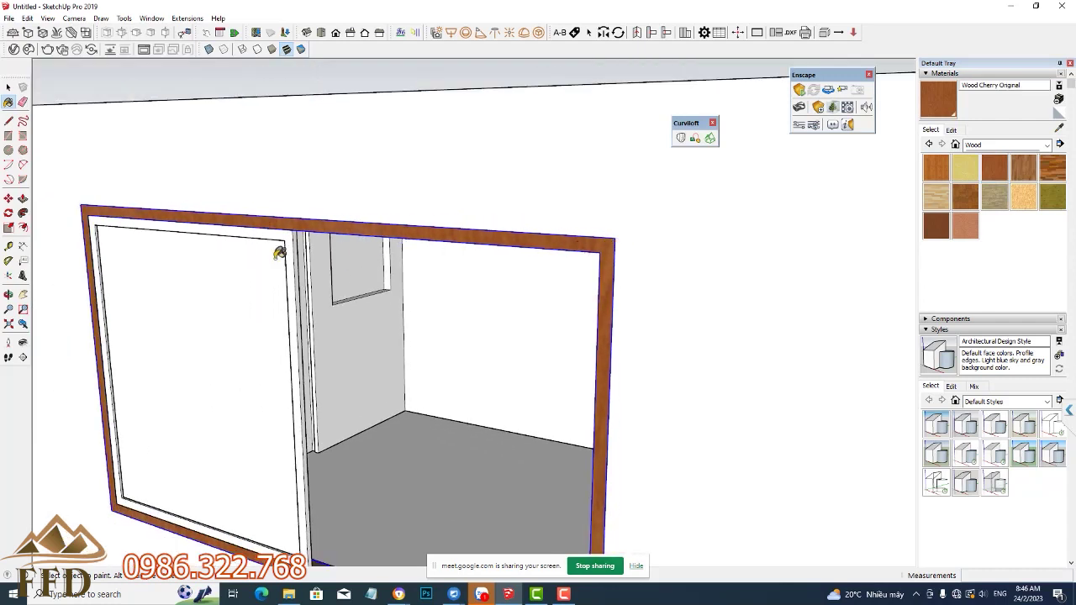
Step: Paint the sash frame dark grey with Color M07
{"action": "left_click", "coordinate": [1004, 145]}
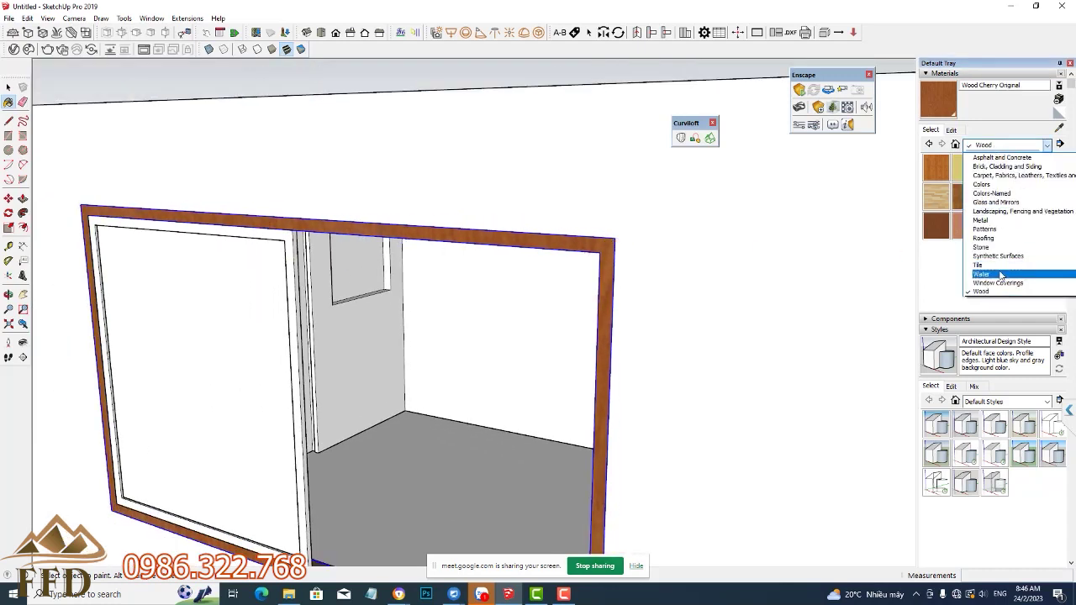
{"action": "left_click", "coordinate": [993, 189]}
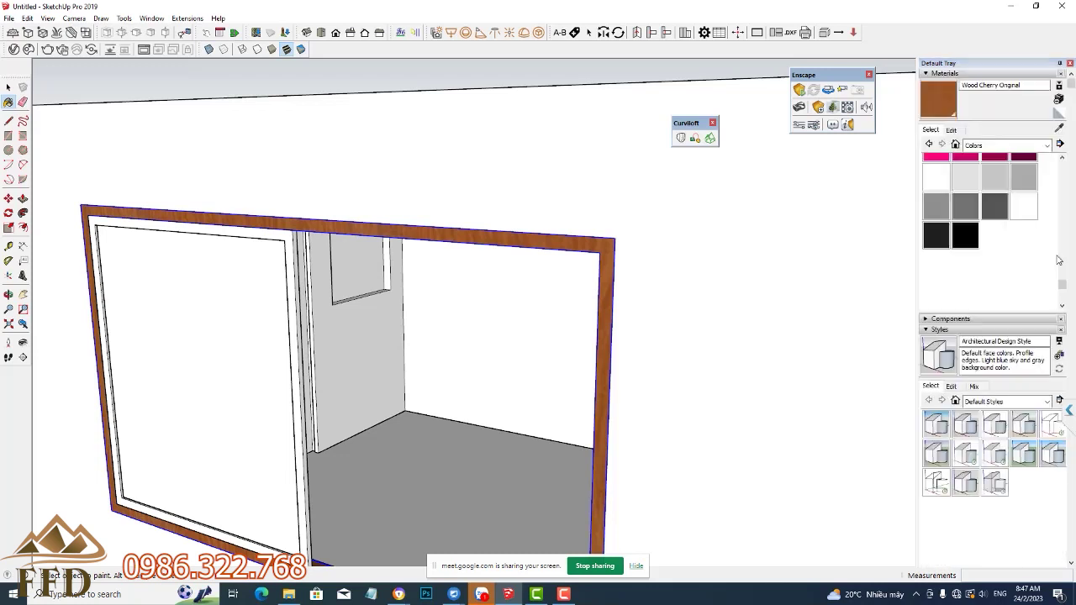
{"action": "left_click", "coordinate": [1026, 206]}
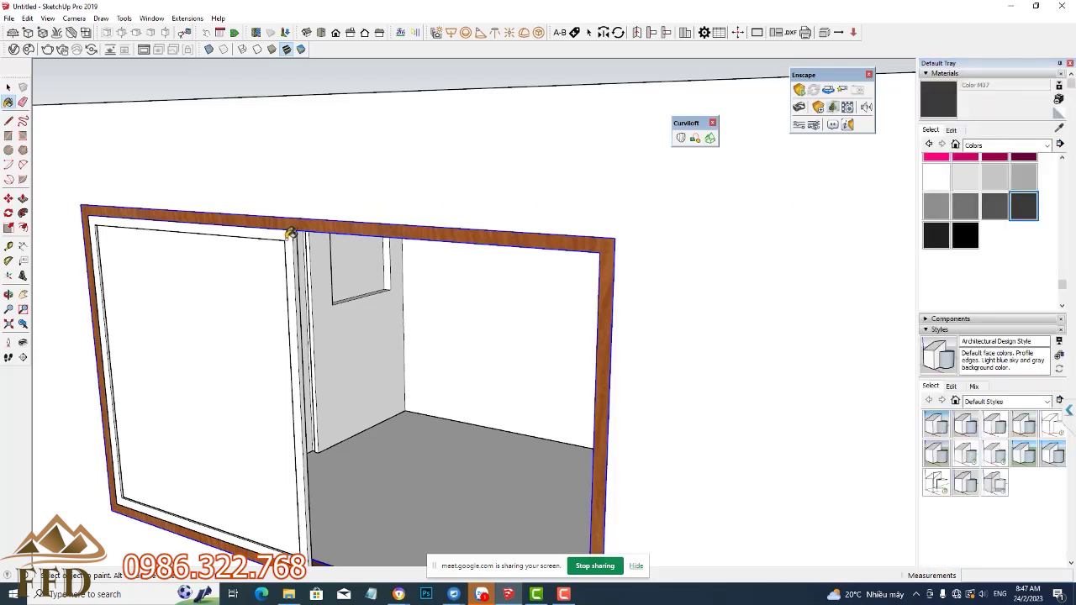
{"action": "left_click", "coordinate": [290, 232]}
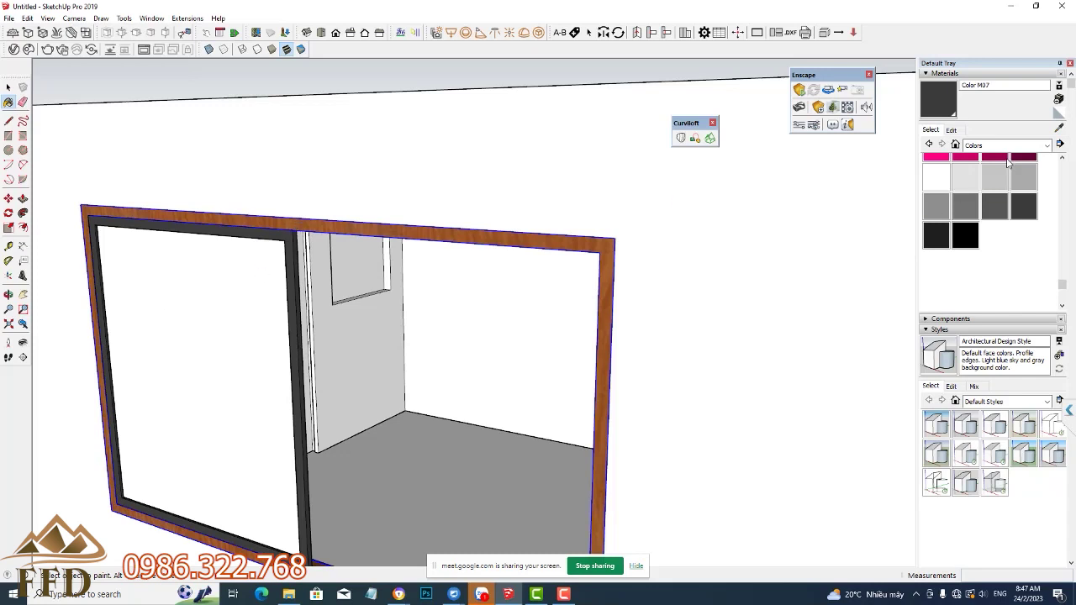
Step: Paint the left window pane with Translucent Glass Blue
{"action": "left_click", "coordinate": [1009, 146]}
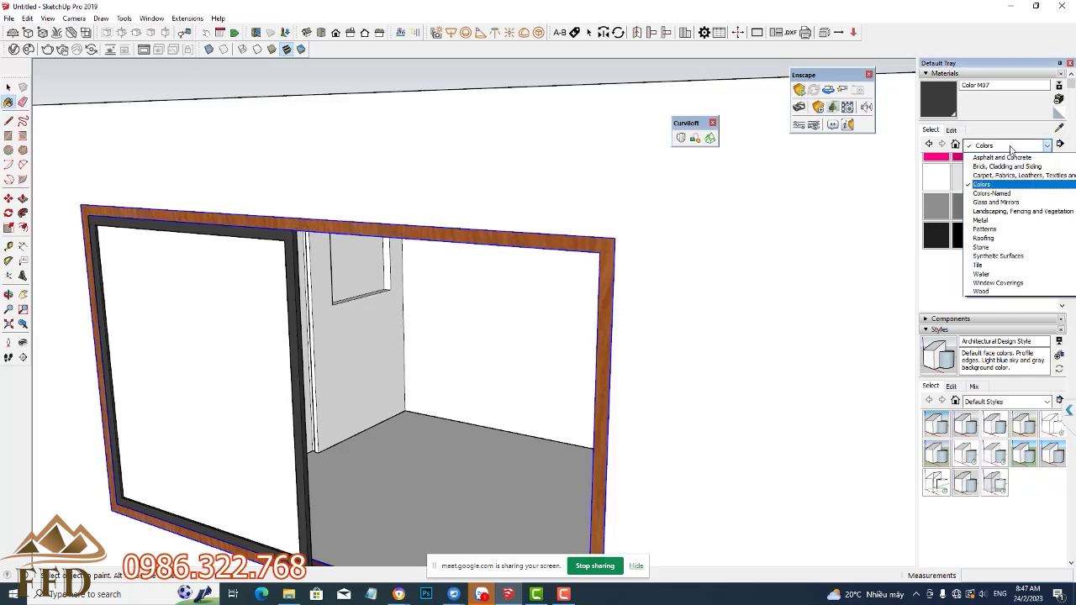
{"action": "left_click", "coordinate": [998, 202]}
{"action": "left_click", "coordinate": [1023, 168]}
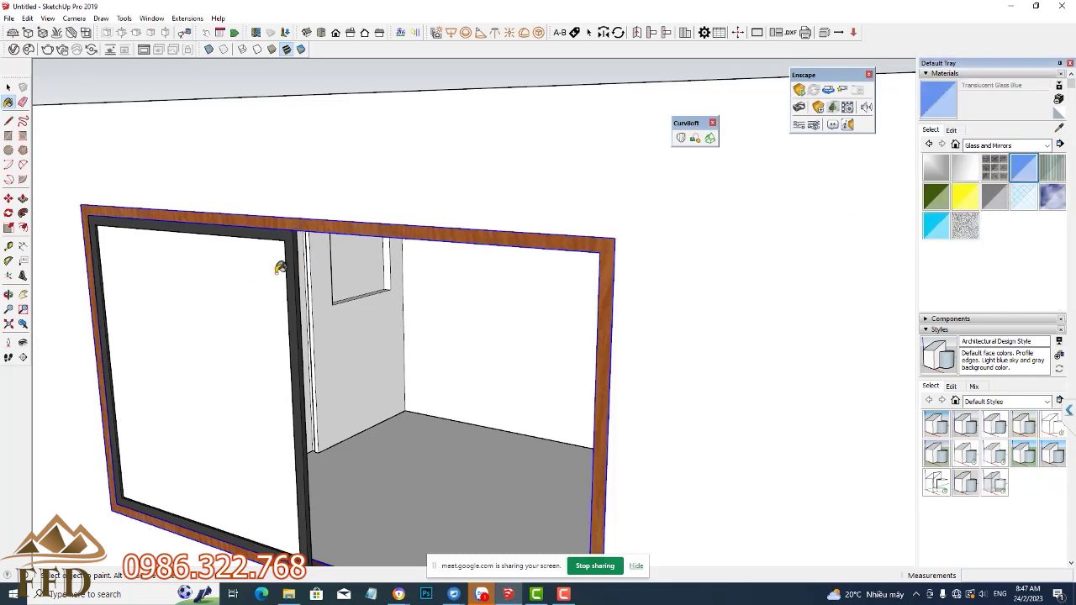
{"action": "left_click", "coordinate": [258, 272]}
{"action": "scroll", "coordinate": [454, 316], "scroll_direction": "down", "scroll_amount": 3}
{"action": "middle_click_drag", "start_coordinate": [438, 365], "coordinate": [443, 334]}
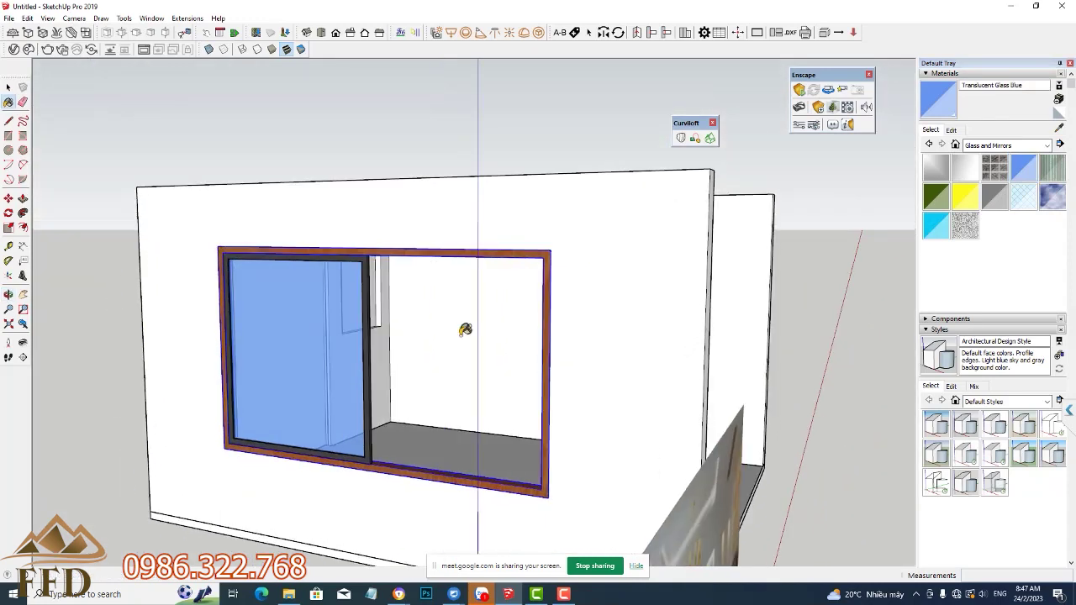
Step: Move the glass pane into the window frame beside the other pane
{"action": "left_click", "coordinate": [9, 88]}
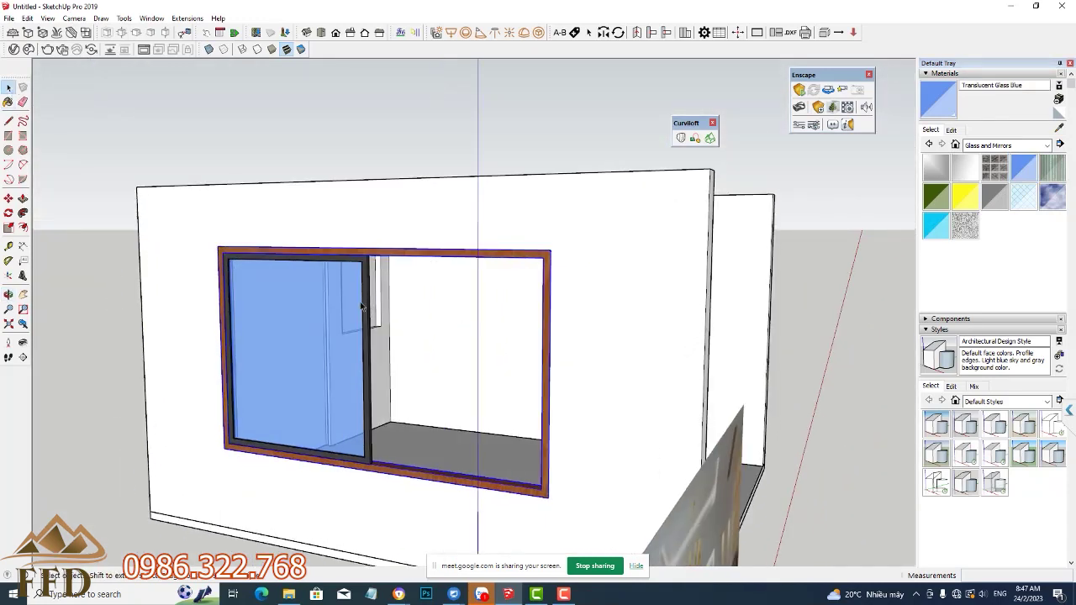
{"action": "scroll", "coordinate": [372, 476], "scroll_direction": "up", "scroll_amount": 2}
{"action": "scroll", "coordinate": [373, 475], "scroll_direction": "up", "scroll_amount": 2}
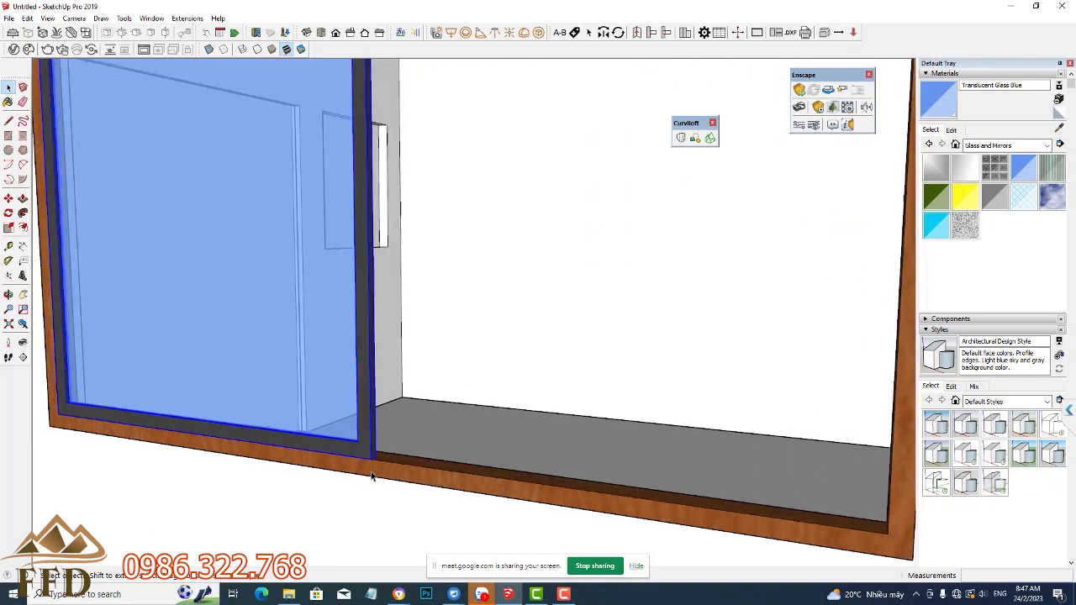
{"action": "key", "text": "m"}
{"action": "scroll", "coordinate": [370, 458], "scroll_direction": "down", "scroll_amount": 3}
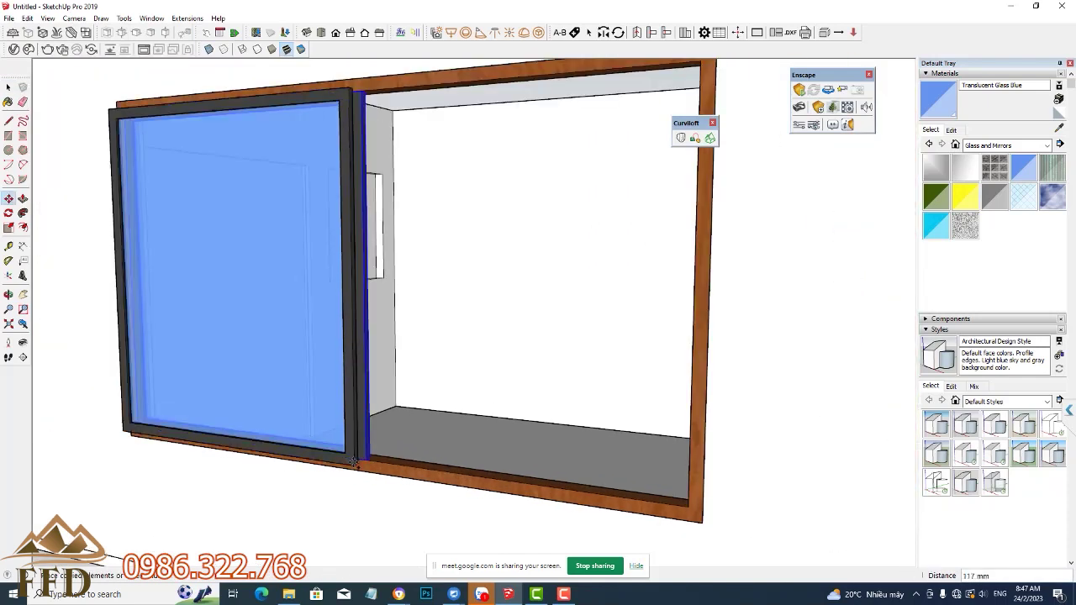
{"action": "scroll", "coordinate": [370, 458], "scroll_direction": "down", "scroll_amount": 2}
{"action": "left_click", "coordinate": [371, 458]}
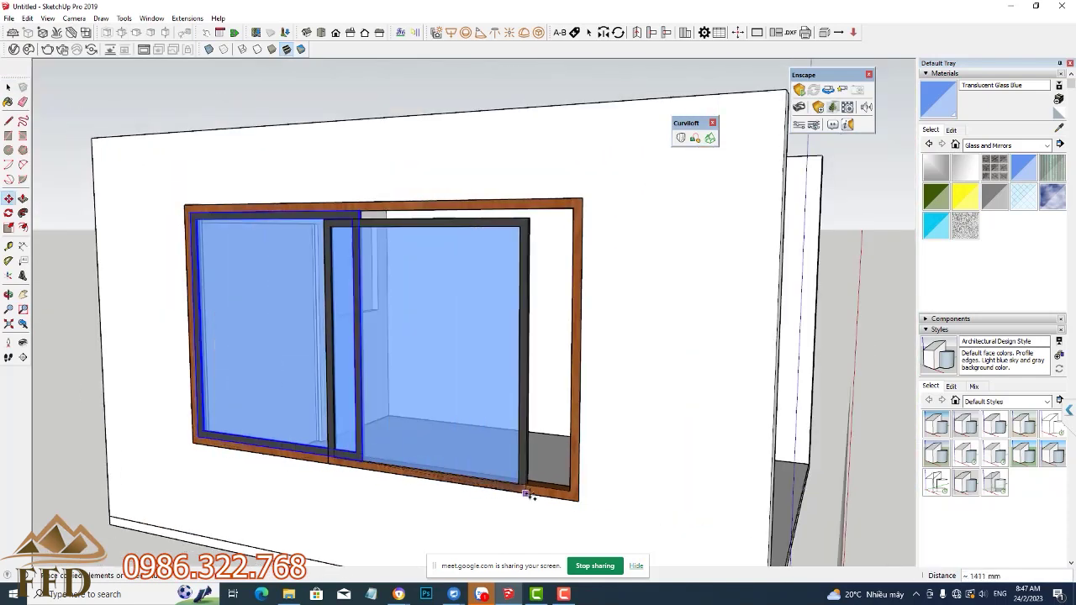
{"action": "left_click", "coordinate": [569, 491]}
Step: Check the window sill and nudge the glass pane into its final position
{"action": "middle_click_drag", "start_coordinate": [630, 487], "coordinate": [451, 449]}
{"action": "scroll", "coordinate": [462, 407], "scroll_direction": "up", "scroll_amount": 3}
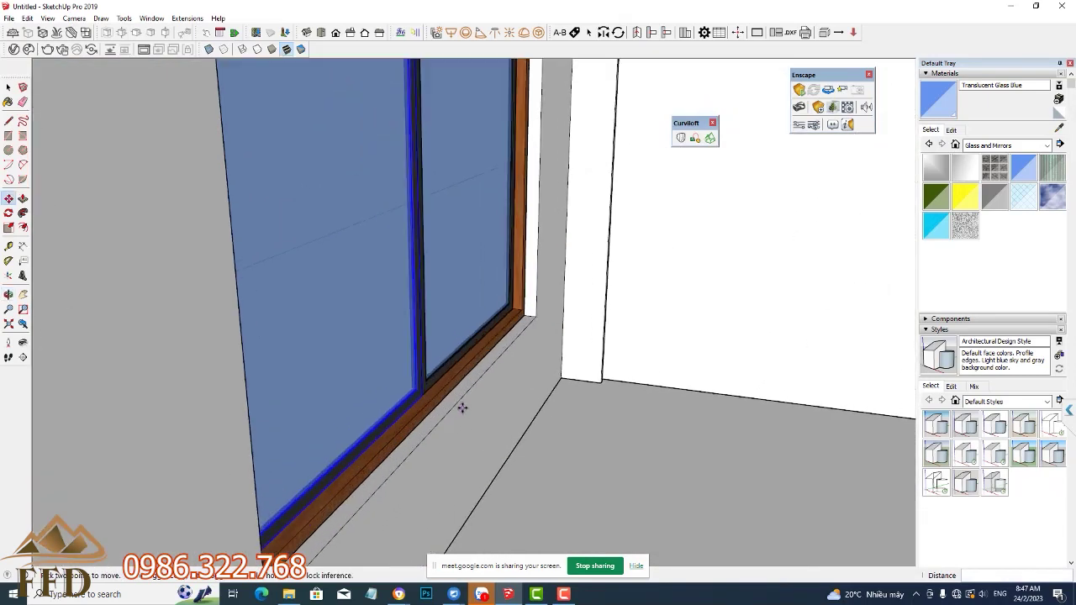
{"action": "scroll", "coordinate": [461, 407], "scroll_direction": "up", "scroll_amount": 2}
{"action": "scroll", "coordinate": [362, 383], "scroll_direction": "up", "scroll_amount": 2}
{"action": "left_click", "coordinate": [353, 379]}
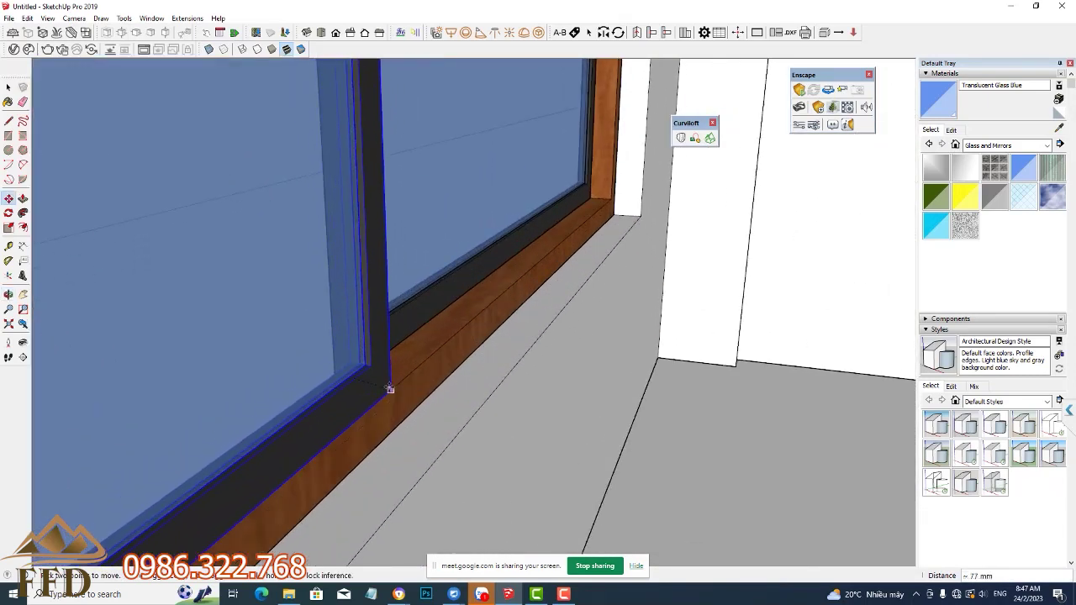
{"action": "scroll", "coordinate": [357, 384], "scroll_direction": "down", "scroll_amount": 3}
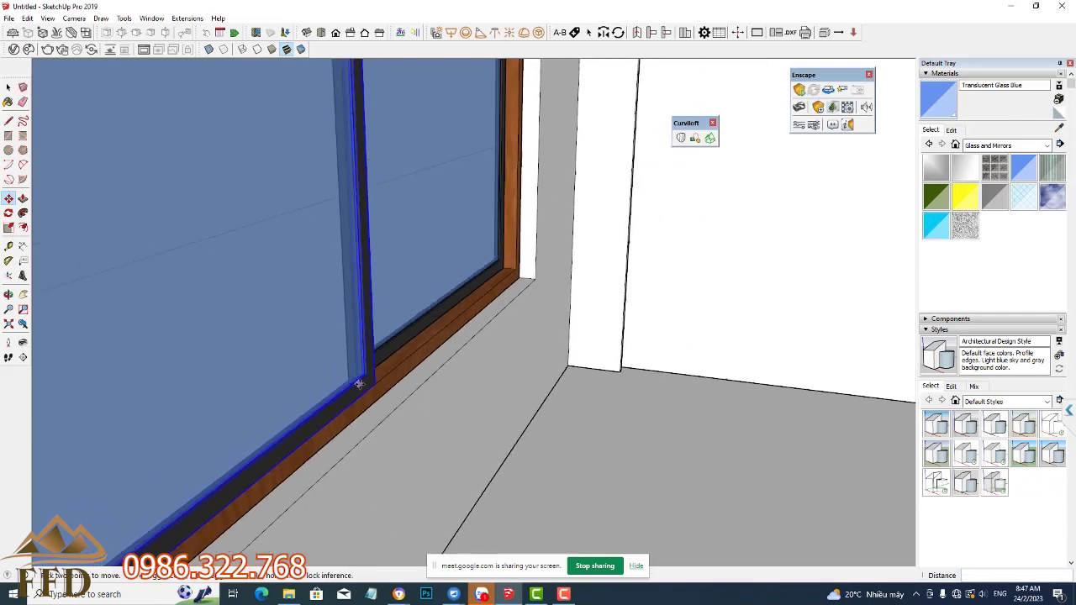
{"action": "scroll", "coordinate": [361, 385], "scroll_direction": "down", "scroll_amount": 3}
{"action": "scroll", "coordinate": [463, 392], "scroll_direction": "down", "scroll_amount": 3}
{"action": "scroll", "coordinate": [471, 378], "scroll_direction": "down", "scroll_amount": 2}
{"action": "middle_click_drag", "start_coordinate": [473, 376], "coordinate": [341, 311]}
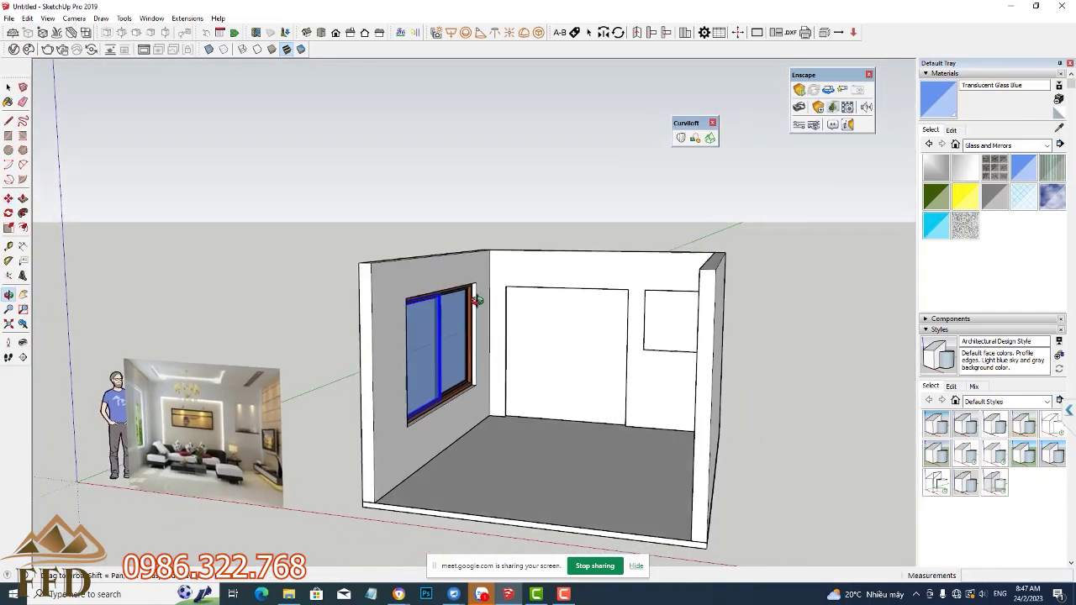
{"action": "key", "text": "space"}
{"action": "left_click", "coordinate": [321, 313]}
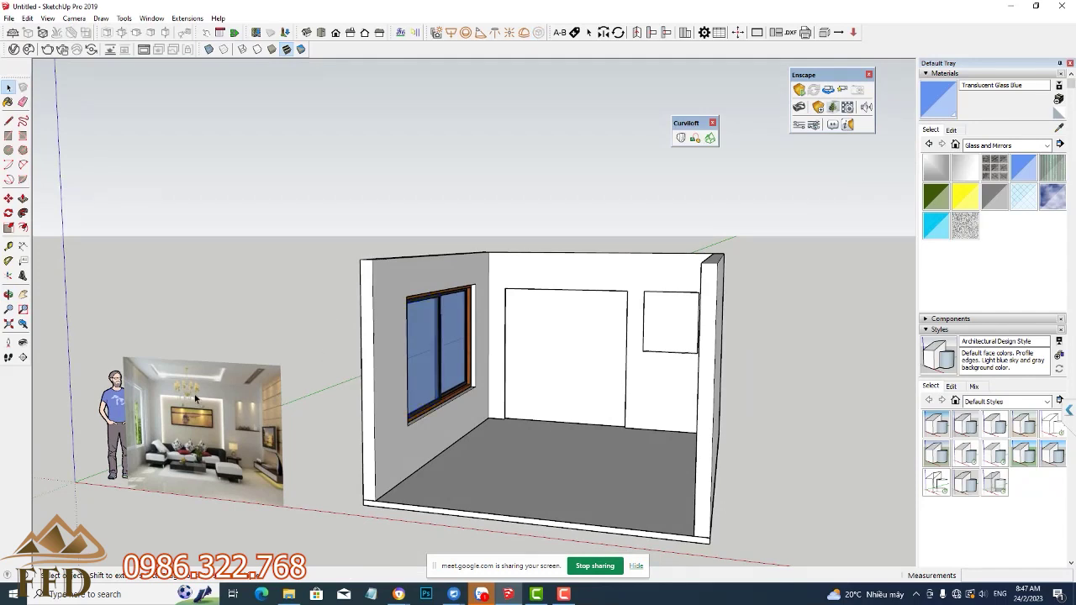
{"action": "scroll", "coordinate": [196, 386], "scroll_direction": "up", "scroll_amount": 2}
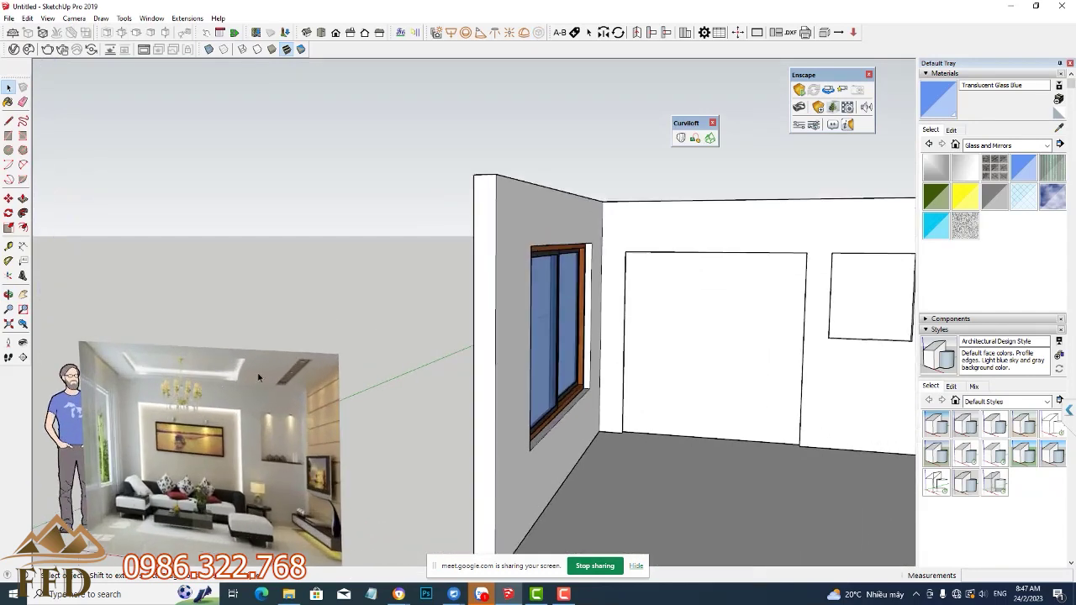
{"action": "scroll", "coordinate": [137, 371], "scroll_direction": "up", "scroll_amount": 4}
{"action": "scroll", "coordinate": [137, 371], "scroll_direction": "up", "scroll_amount": 2}
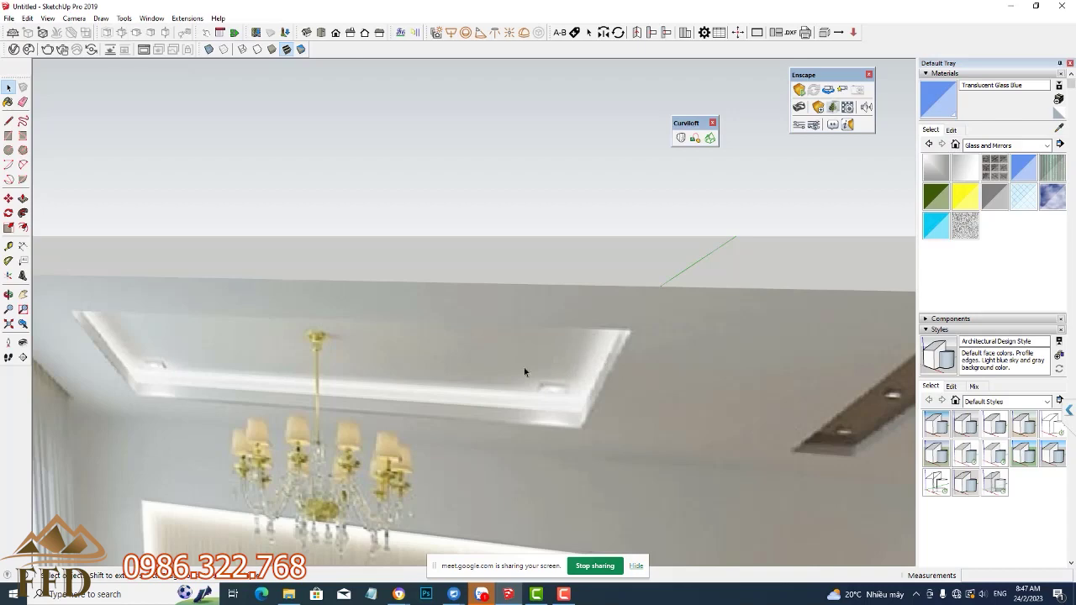
{"action": "scroll", "coordinate": [425, 372], "scroll_direction": "down", "scroll_amount": 1}
{"action": "scroll", "coordinate": [425, 373], "scroll_direction": "down", "scroll_amount": 2}
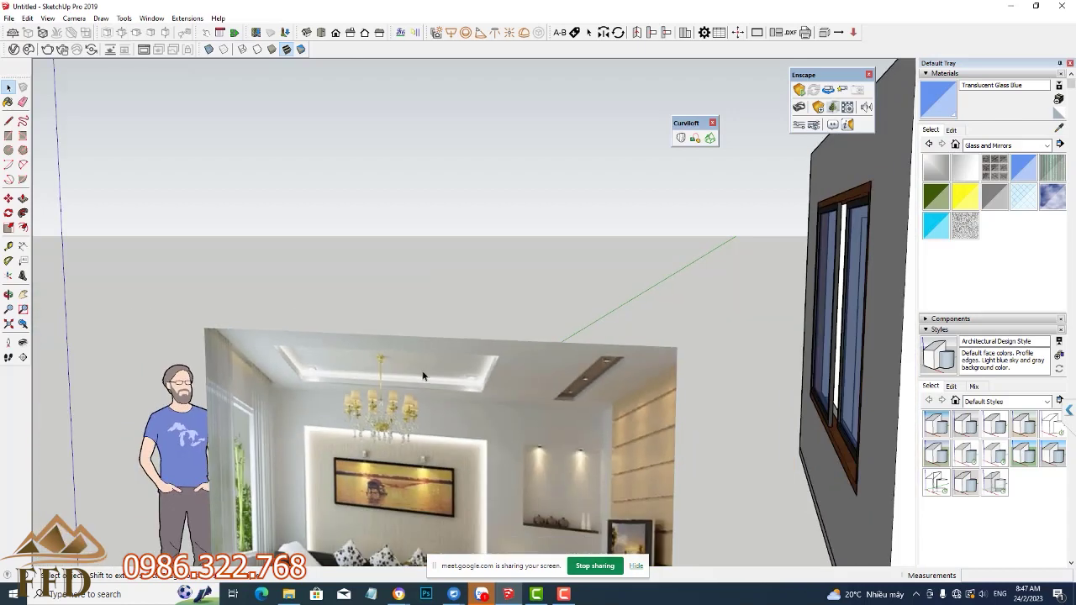
{"action": "scroll", "coordinate": [425, 372], "scroll_direction": "down", "scroll_amount": 1}
{"action": "scroll", "coordinate": [436, 516], "scroll_direction": "up", "scroll_amount": 2}
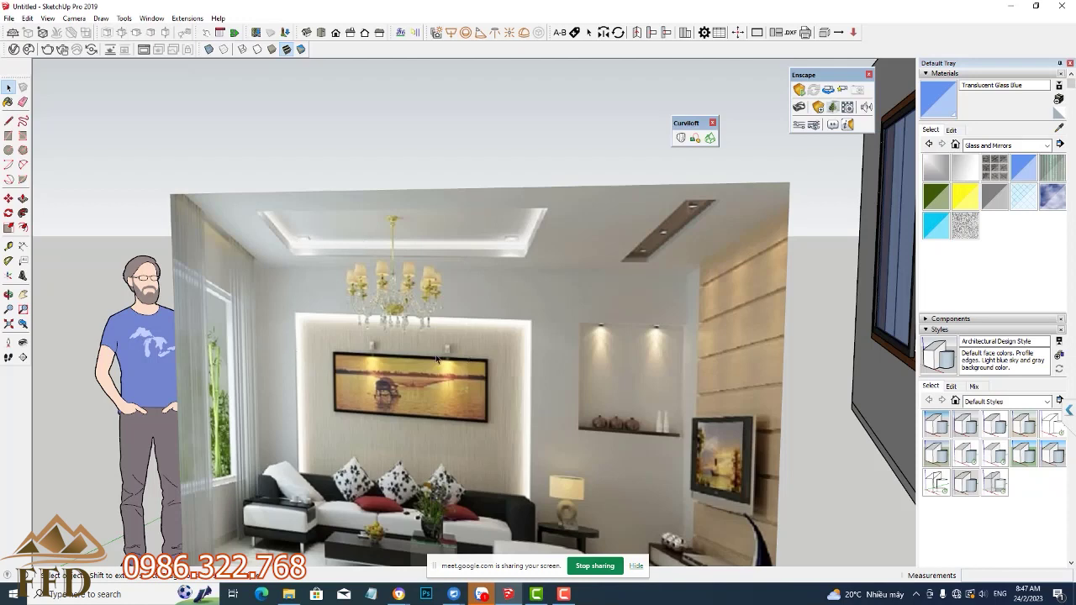
{"action": "scroll", "coordinate": [436, 360], "scroll_direction": "down", "scroll_amount": 3}
{"action": "scroll", "coordinate": [436, 360], "scroll_direction": "down", "scroll_amount": 3}
{"action": "mouse_move", "coordinate": [436, 359]}
{"action": "middle_mouse_down"}
{"action": "mouse_move", "coordinate": [701, 325]}
{"action": "mouse_move", "coordinate": [704, 389]}
{"action": "middle_mouse_up"}
Step: Draw a ceiling rectangle spanning the full tops of the walls
{"action": "key", "text": "space"}
{"action": "key", "text": "r"}
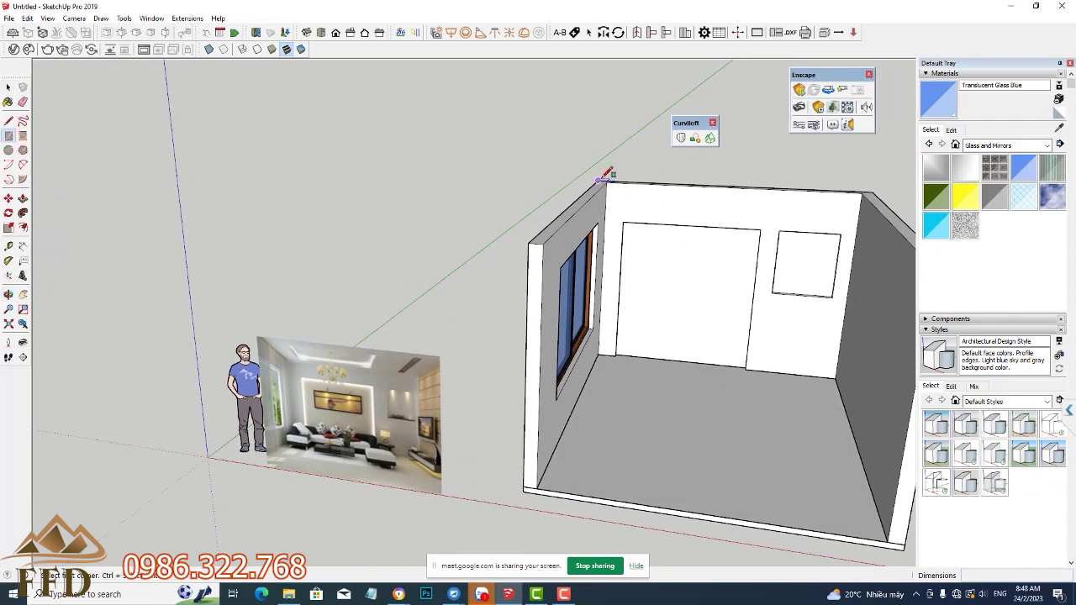
{"action": "left_click", "coordinate": [604, 178]}
{"action": "scroll", "coordinate": [647, 239], "scroll_direction": "down", "scroll_amount": 3}
{"action": "scroll", "coordinate": [807, 244], "scroll_direction": "up", "scroll_amount": 5}
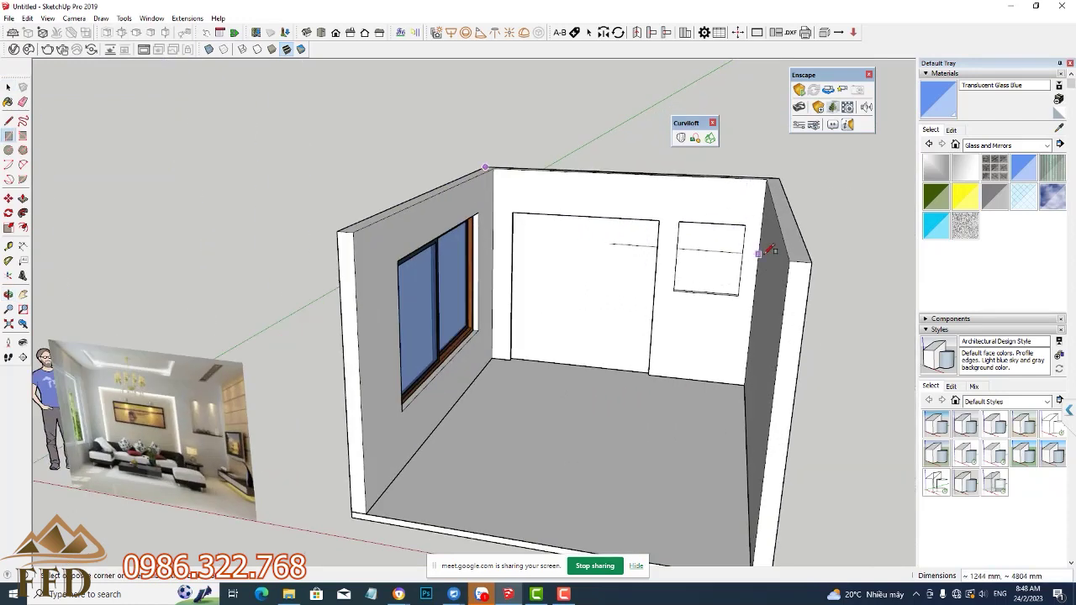
{"action": "left_click", "coordinate": [812, 261]}
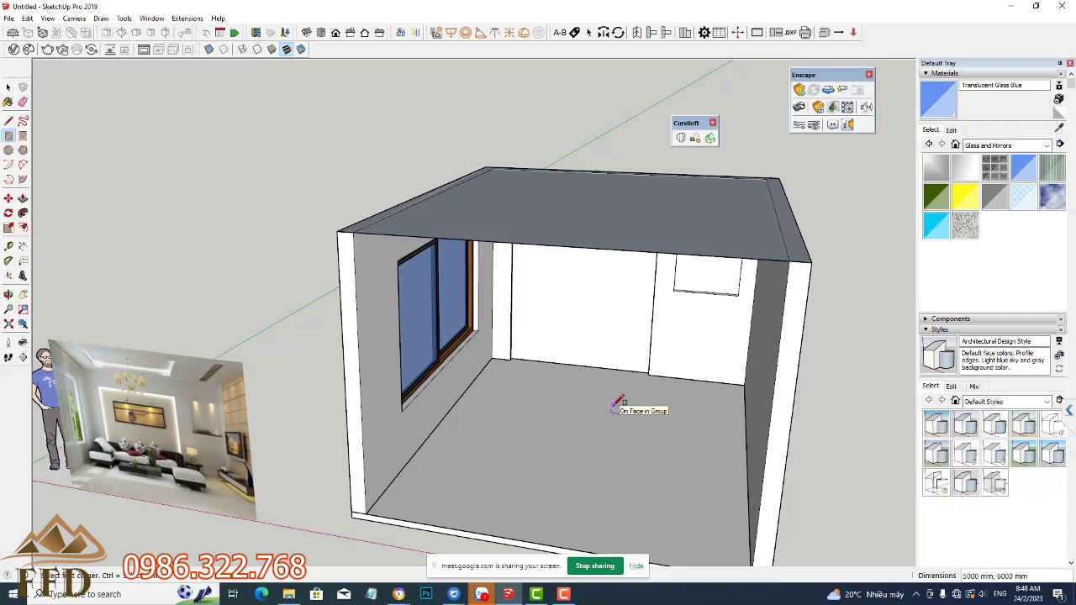
Step: Extrude the ceiling face up 200 mm and select the finished slab
{"action": "key", "text": "p"}
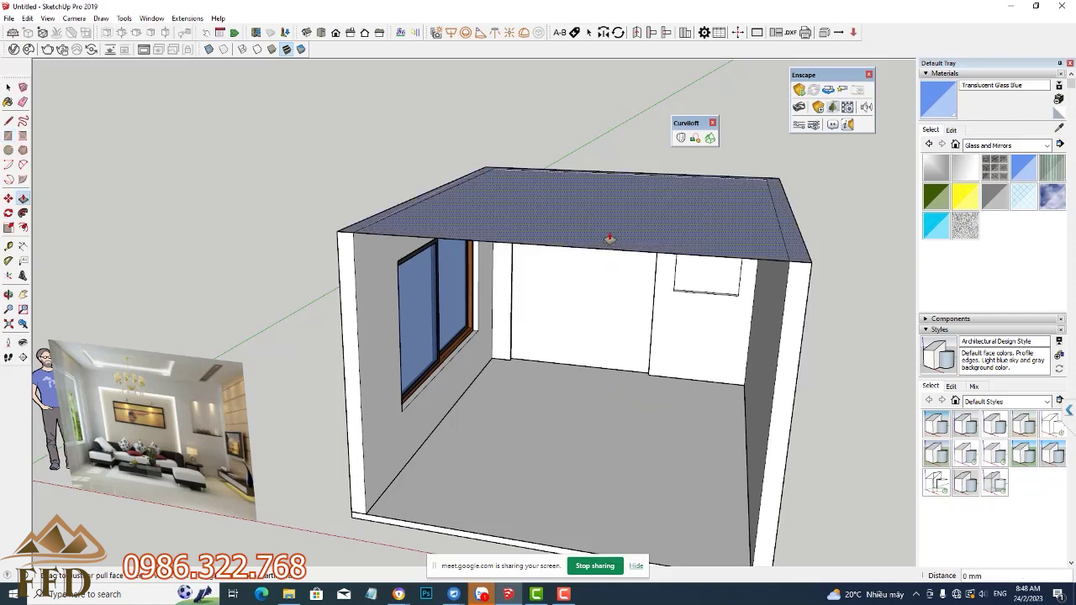
{"action": "left_click_drag", "start_coordinate": [609, 242], "coordinate": [612, 227]}
{"action": "type", "text": "200"}
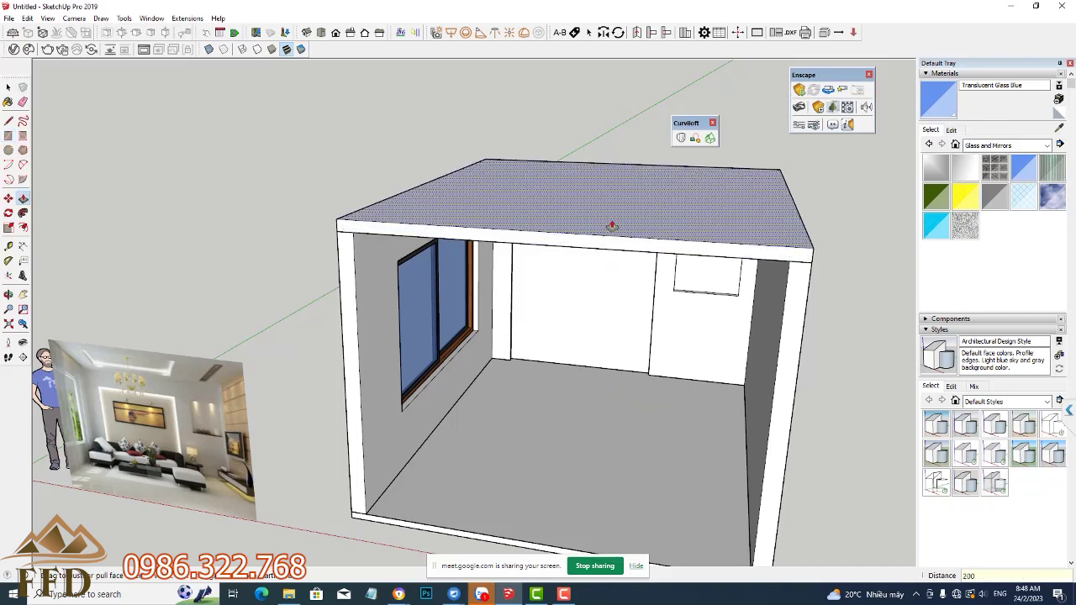
{"action": "key", "text": "Return"}
{"action": "middle_click_drag", "start_coordinate": [632, 351], "coordinate": [675, 247]}
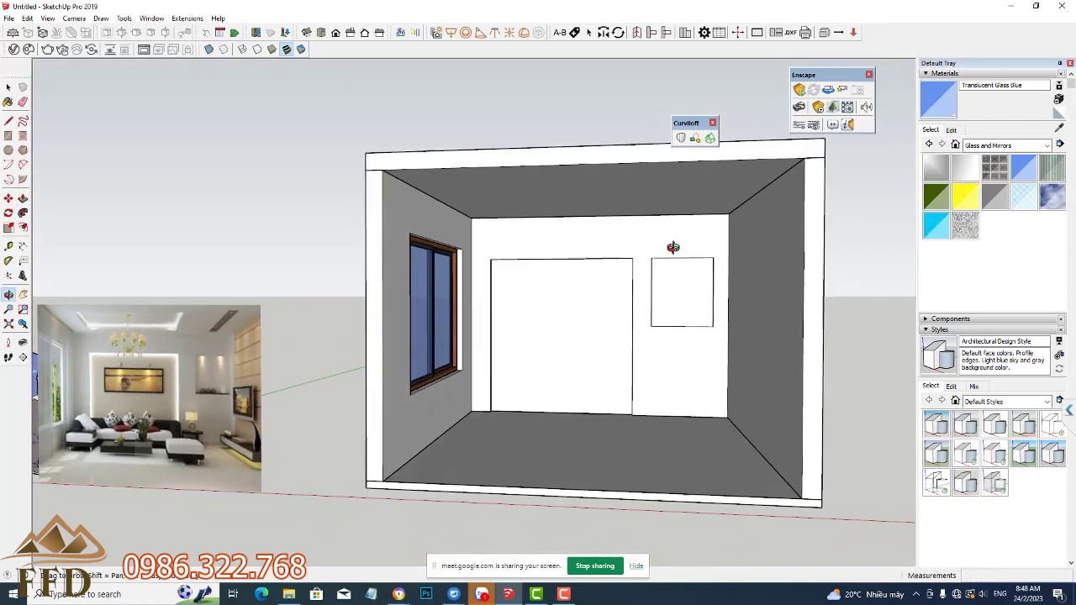
{"action": "key", "text": "space"}
{"action": "double_click", "coordinate": [609, 181]}
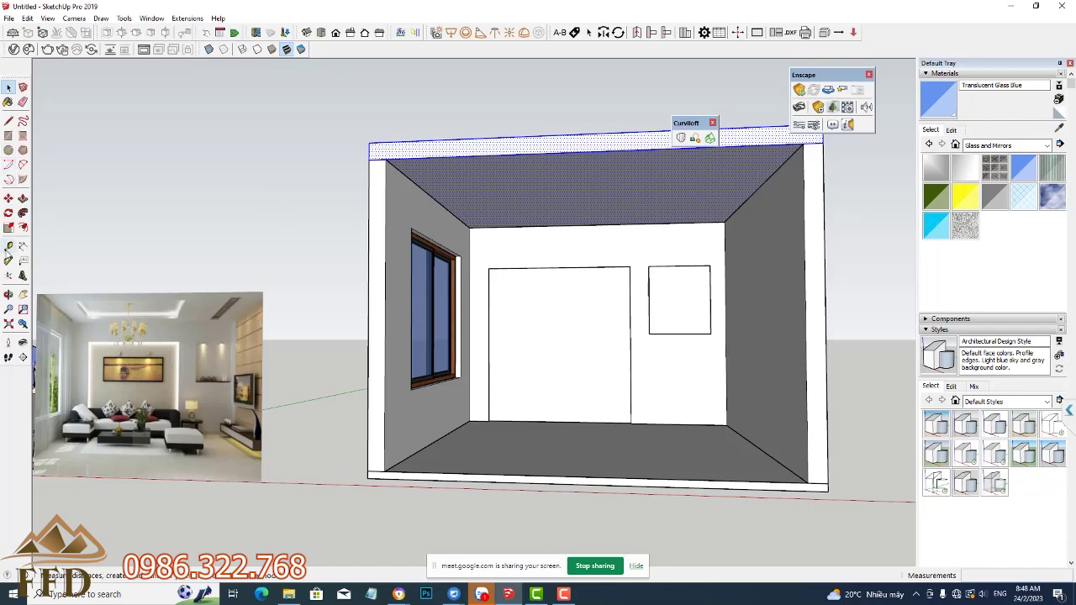
Step: Measure the 3230 mm ceiling span and draw a 5800 × 3230 mm ceiling panel
{"action": "left_click", "coordinate": [8, 246]}
{"action": "middle_click_drag", "start_coordinate": [429, 252], "coordinate": [429, 186]}
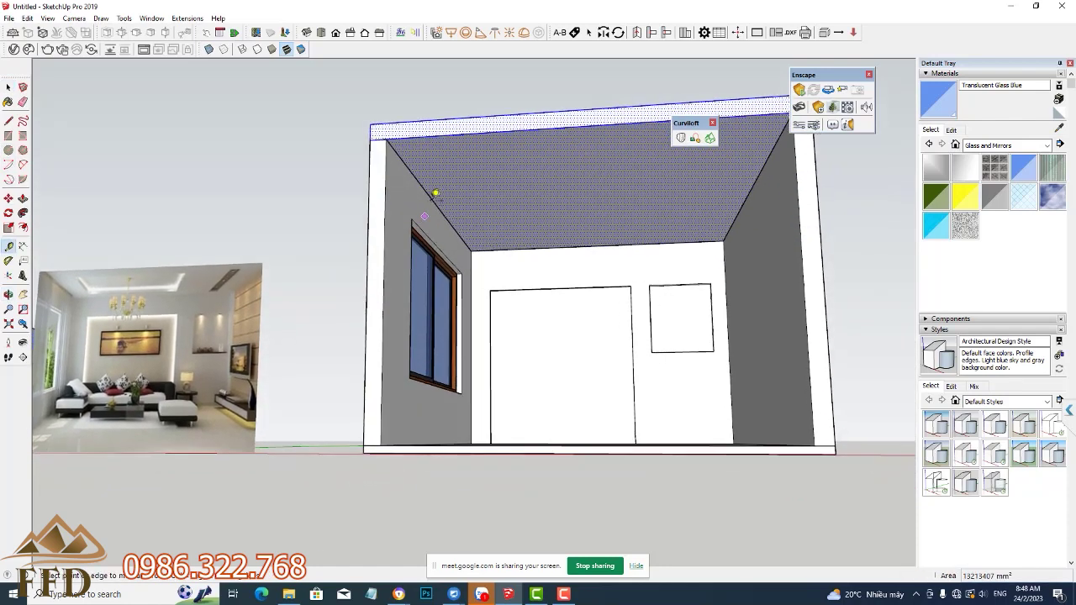
{"action": "left_click", "coordinate": [427, 190]}
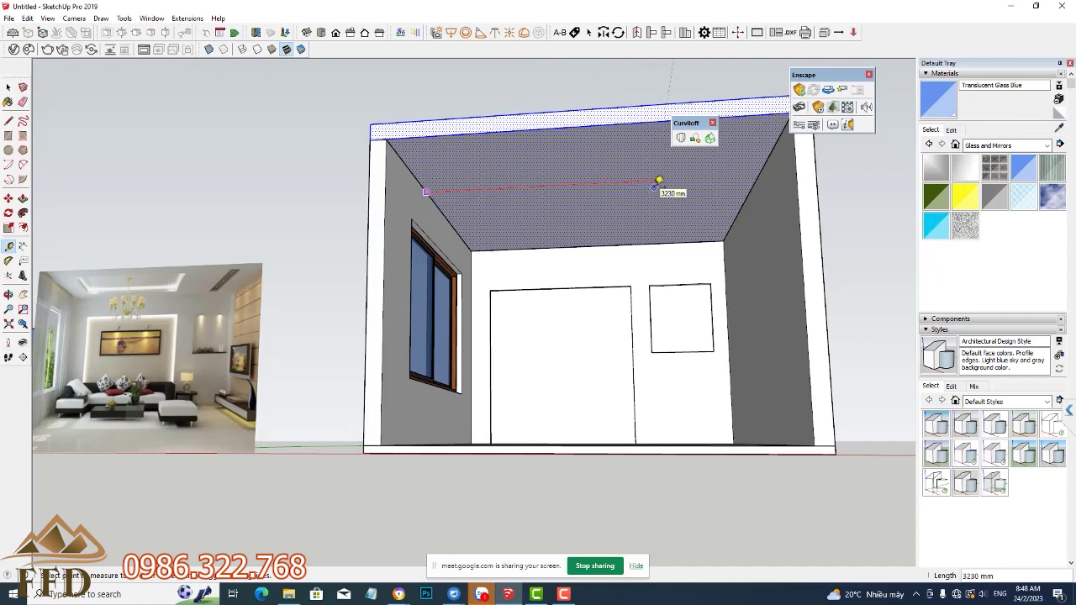
{"action": "left_click", "coordinate": [656, 183]}
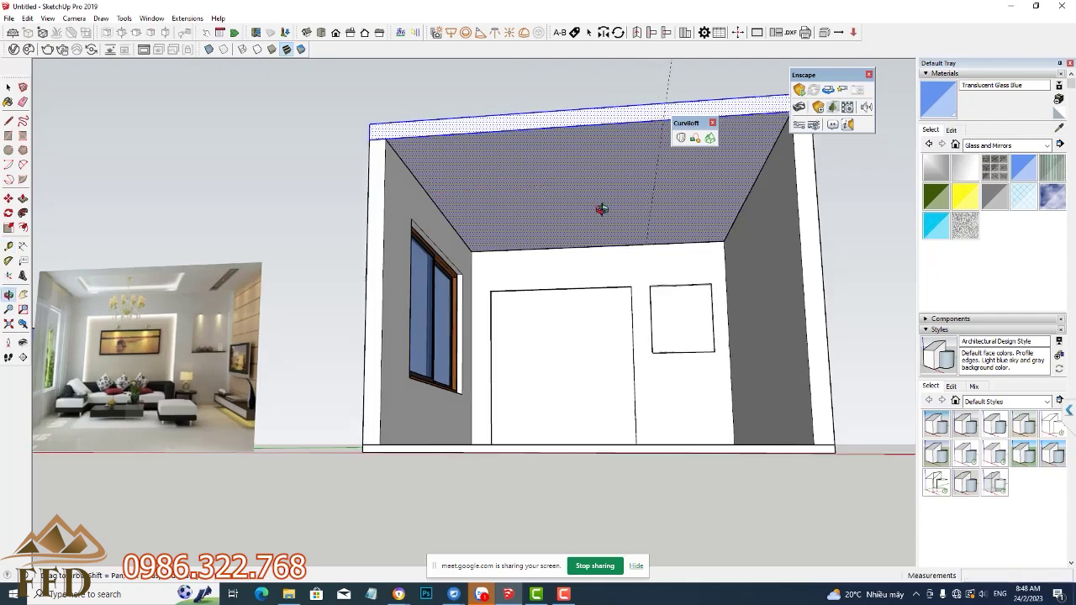
{"action": "middle_click_drag", "start_coordinate": [608, 211], "coordinate": [605, 193]}
{"action": "key", "text": "r"}
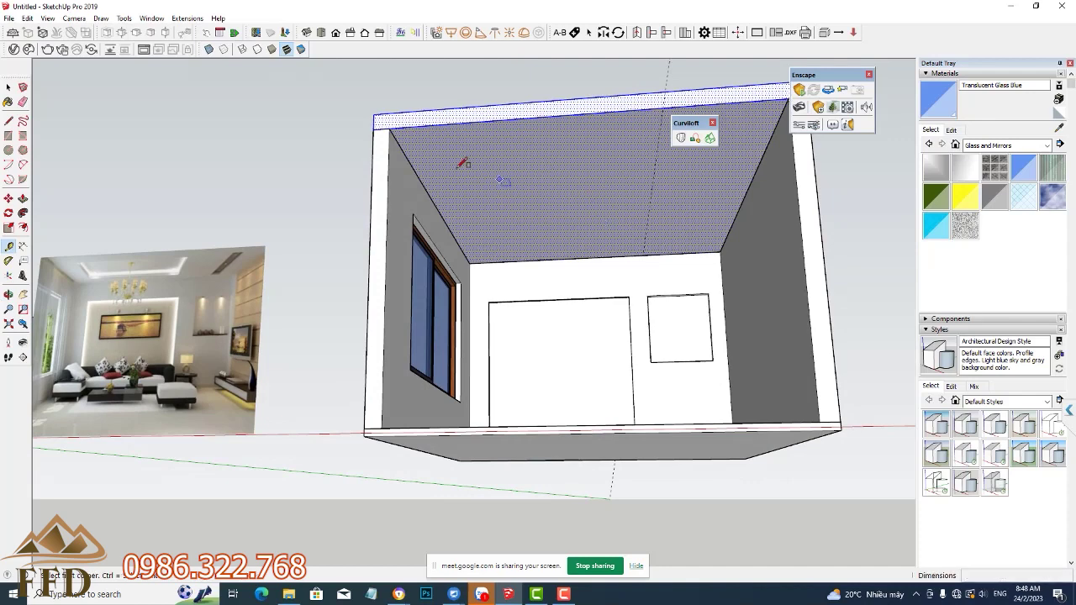
{"action": "left_click", "coordinate": [645, 252]}
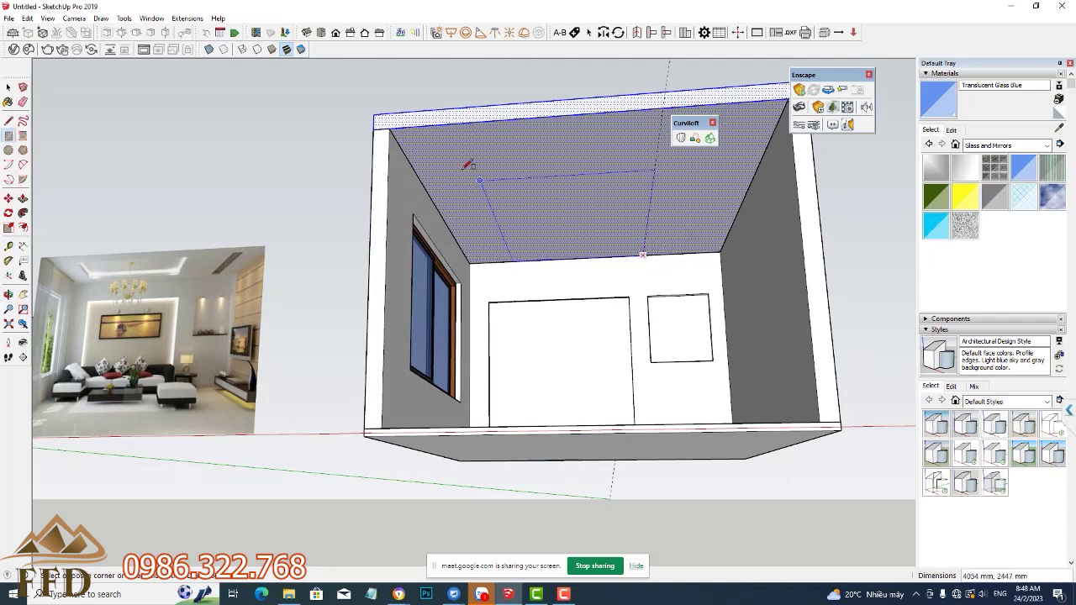
{"action": "left_click", "coordinate": [390, 129]}
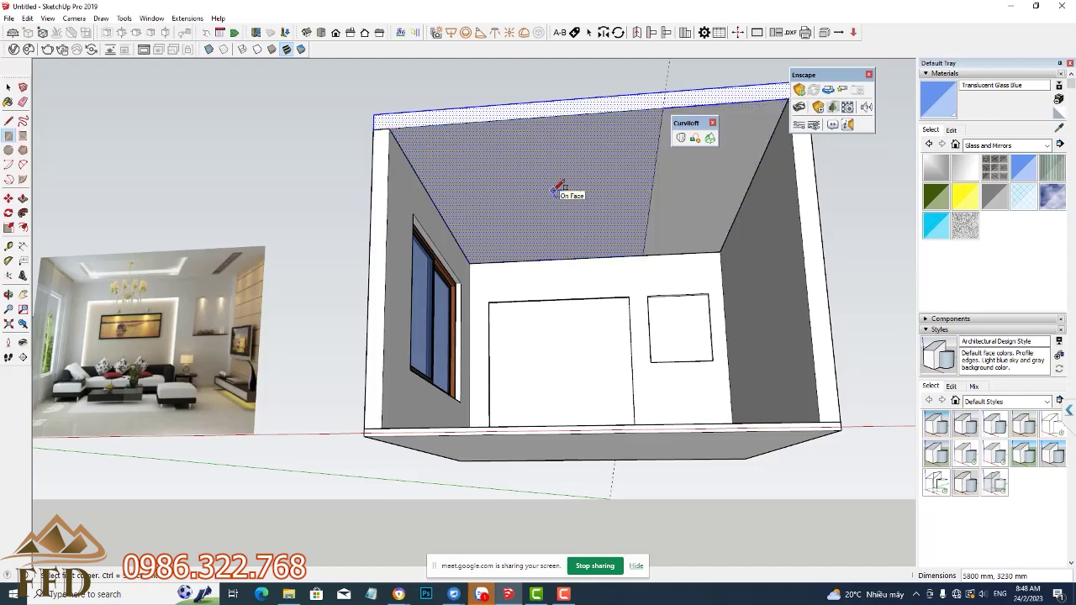
Step: Offset the ceiling panel outline inward to form the tray border
{"action": "key", "text": "f"}
{"action": "left_click", "coordinate": [647, 175]}
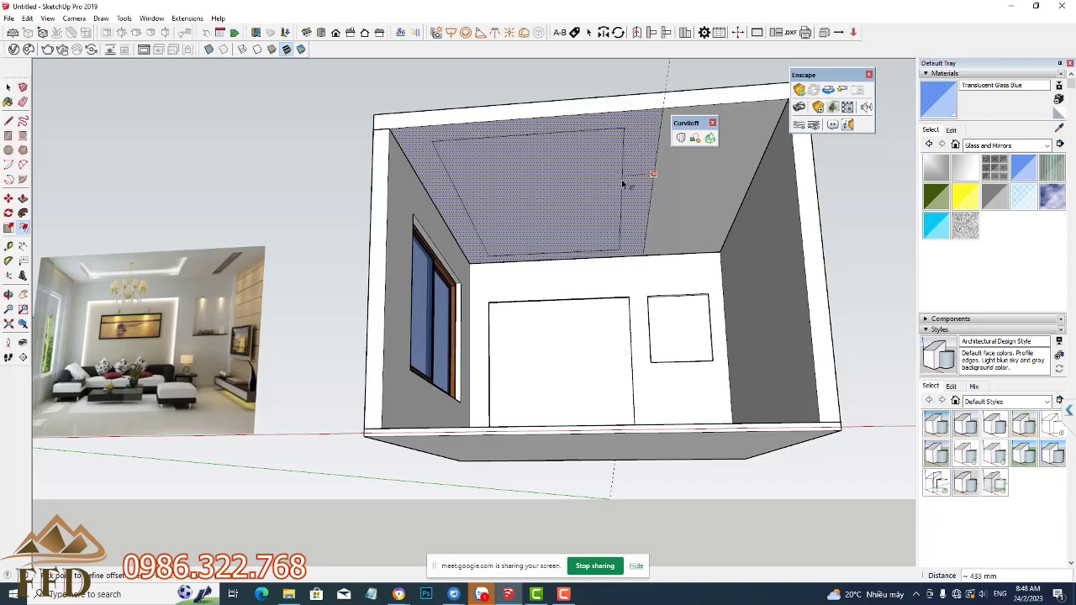
{"action": "left_click", "coordinate": [622, 184]}
Step: Push the inner ceiling panel up 100 mm to create the recess
{"action": "key", "text": "space"}
{"action": "left_click", "coordinate": [509, 171]}
{"action": "scroll", "coordinate": [509, 170], "scroll_direction": "up", "scroll_amount": 3}
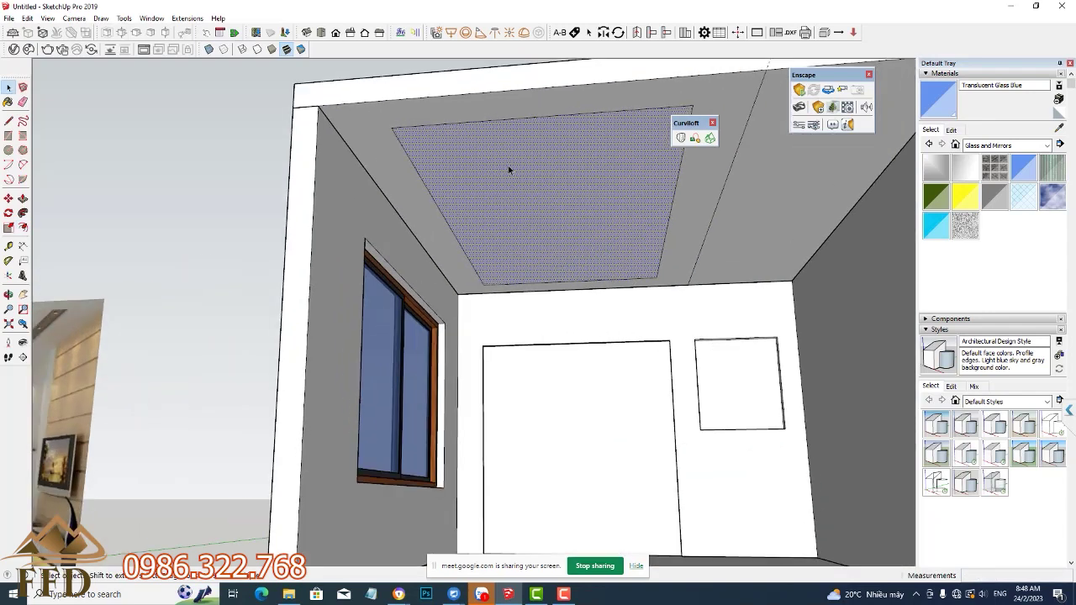
{"action": "key", "text": "p"}
{"action": "left_click", "coordinate": [536, 186]}
{"action": "type", "text": "100"}
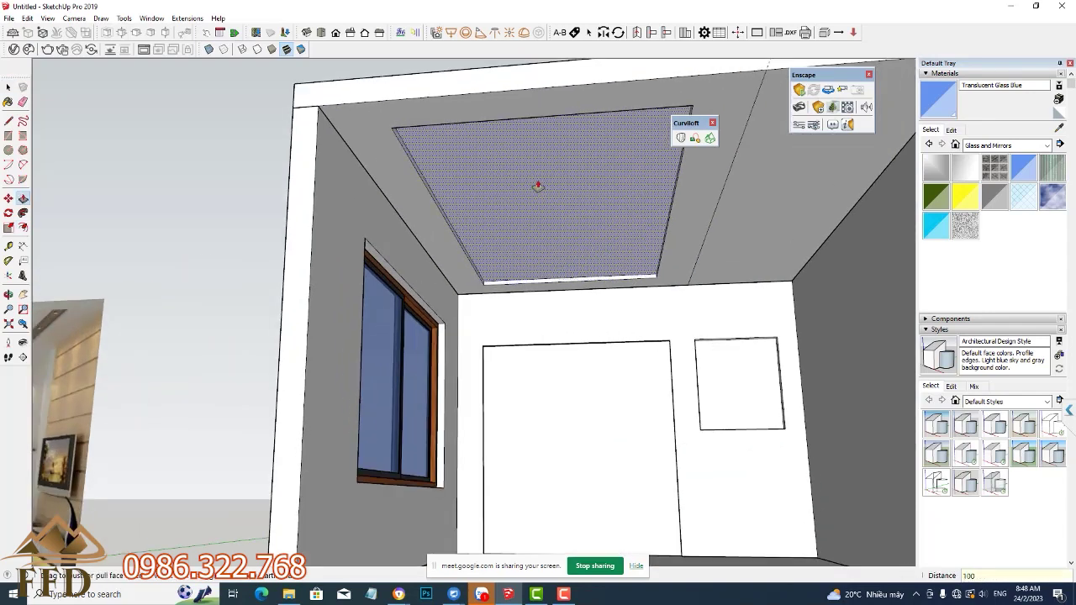
{"action": "key", "text": "Return"}
{"action": "middle_click_drag", "start_coordinate": [514, 209], "coordinate": [368, 204]}
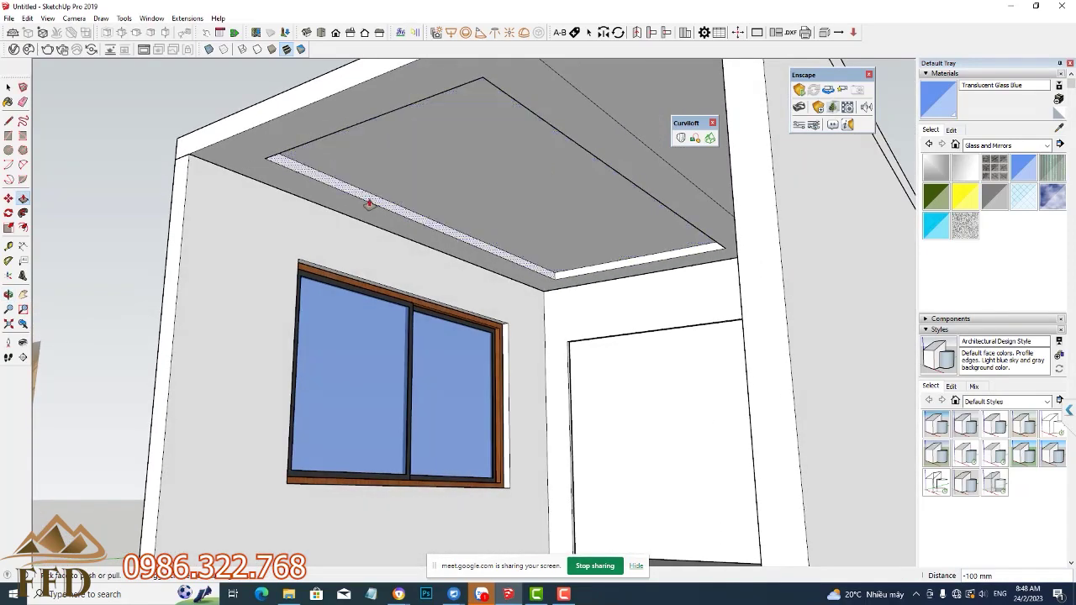
{"action": "scroll", "coordinate": [368, 204], "scroll_direction": "up", "scroll_amount": 3}
{"action": "key", "text": "space"}
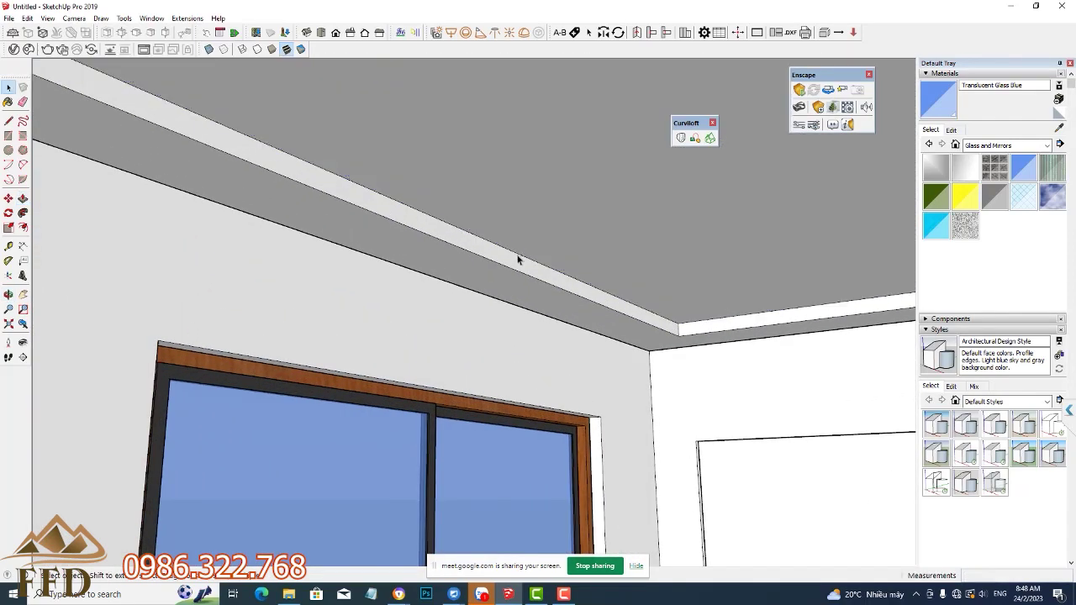
Step: Copy the ceiling step's lower edge 50 mm down the step face
{"action": "left_click", "coordinate": [518, 260]}
{"action": "scroll", "coordinate": [679, 336], "scroll_direction": "up", "scroll_amount": 1}
{"action": "scroll", "coordinate": [679, 337], "scroll_direction": "up", "scroll_amount": 2}
{"action": "key", "text": "m"}
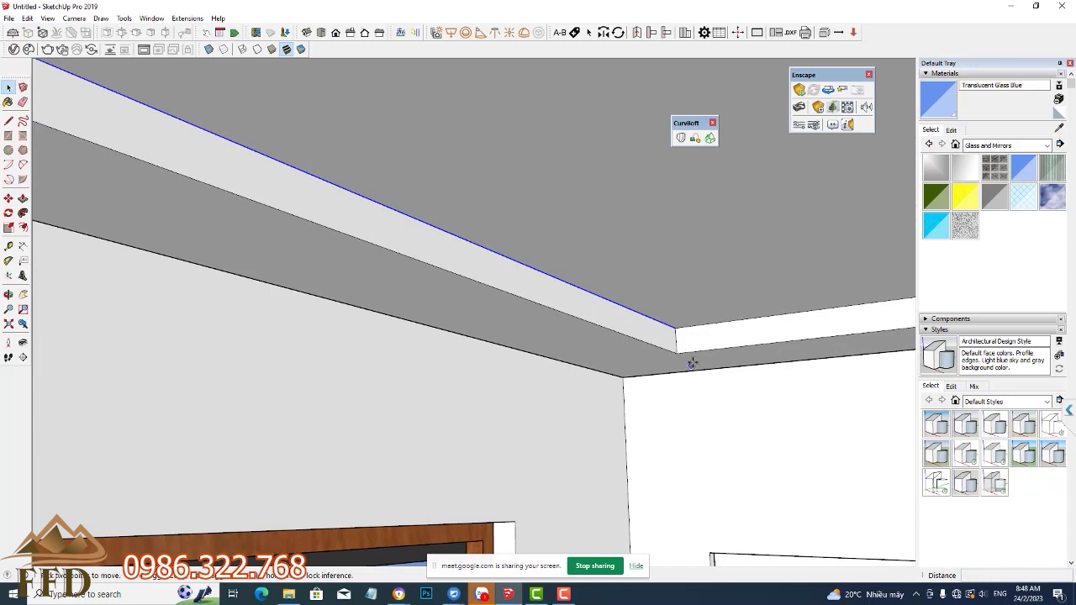
{"action": "left_click", "coordinate": [678, 330]}
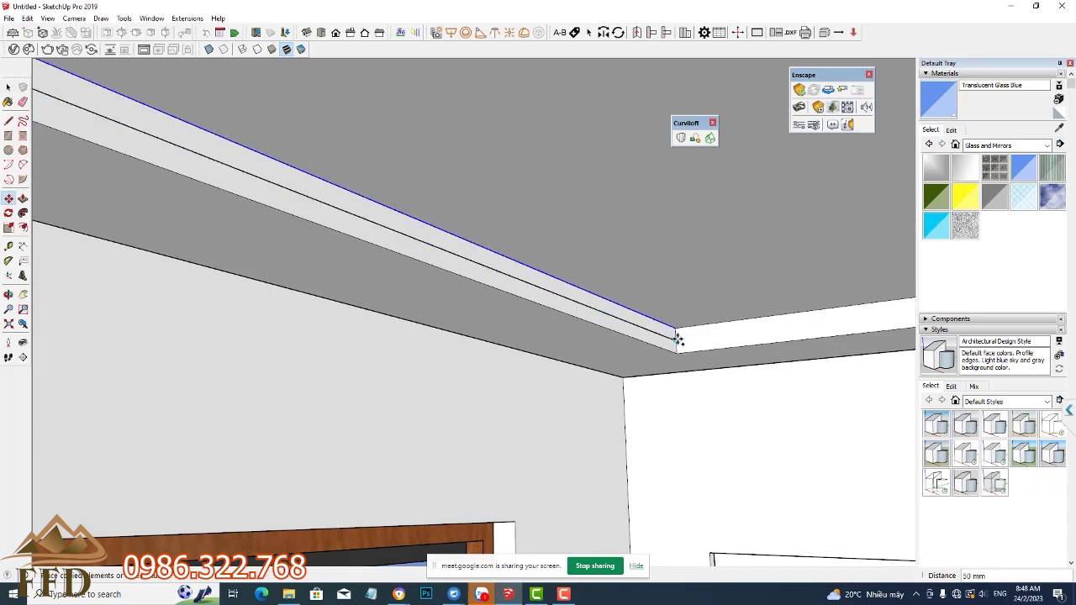
{"action": "left_click", "coordinate": [677, 339]}
Step: Push the cornice face inward along the ceiling step
{"action": "key", "text": "p"}
{"action": "middle_click_drag", "start_coordinate": [631, 378], "coordinate": [639, 392]}
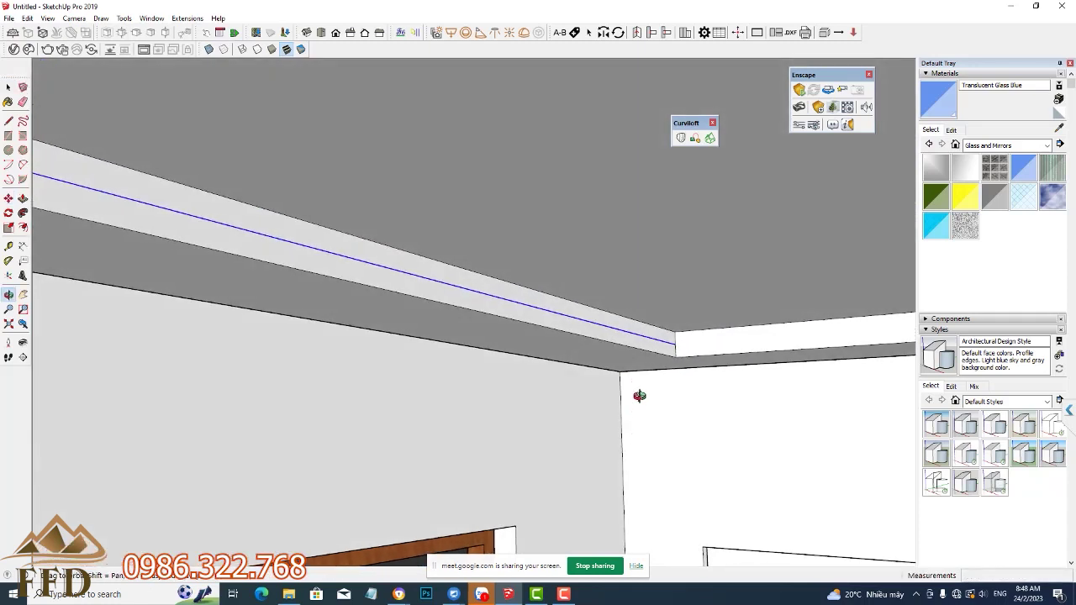
{"action": "left_click", "coordinate": [623, 325]}
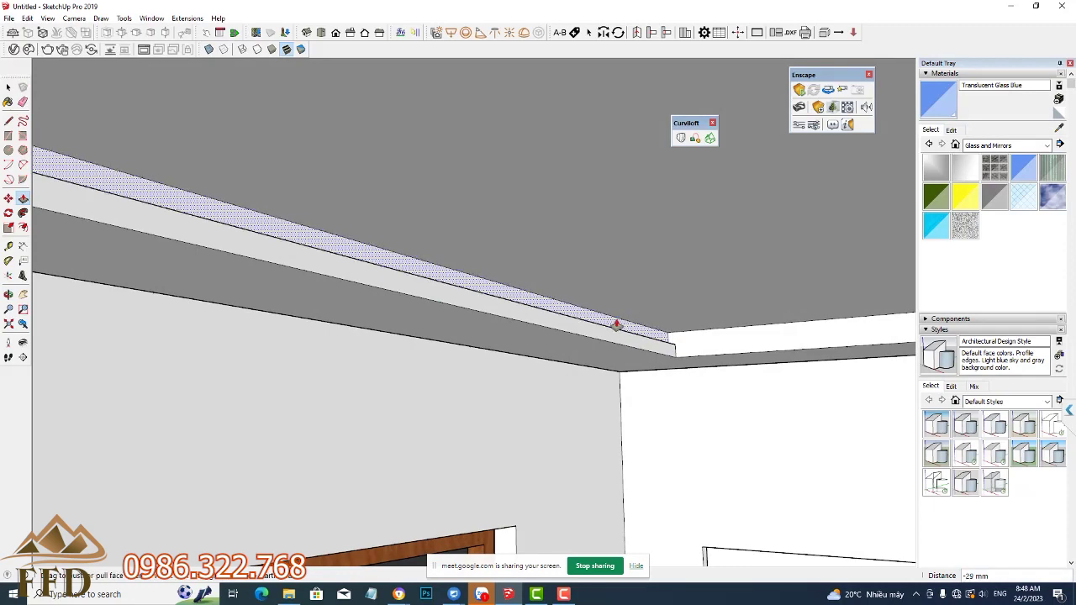
{"action": "type", "text": "20"}
{"action": "left_click", "coordinate": [616, 325]}
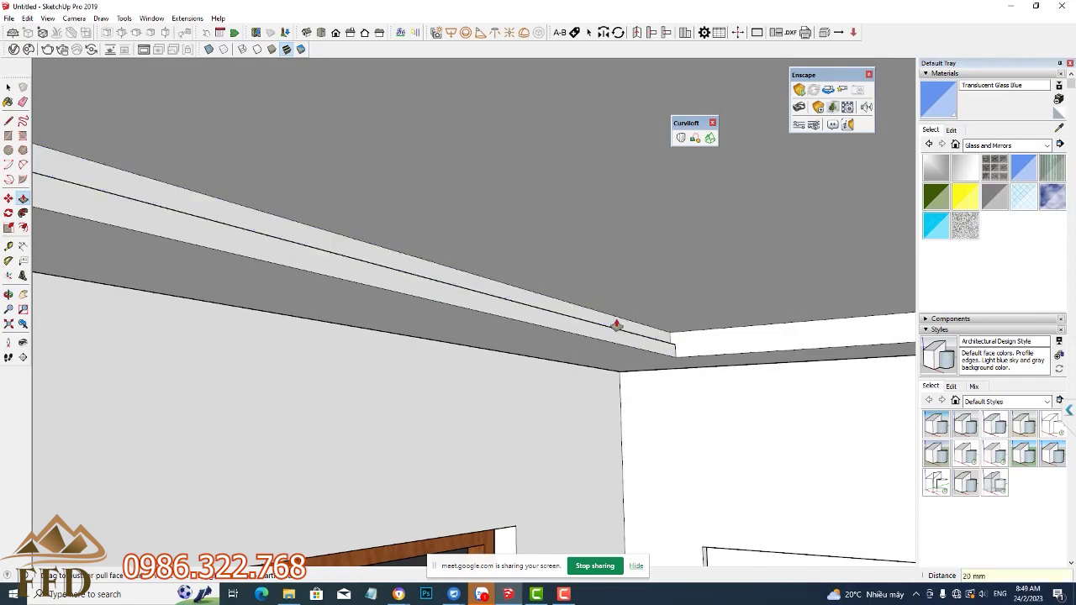
{"action": "middle_click_drag", "start_coordinate": [629, 355], "coordinate": [689, 368]}
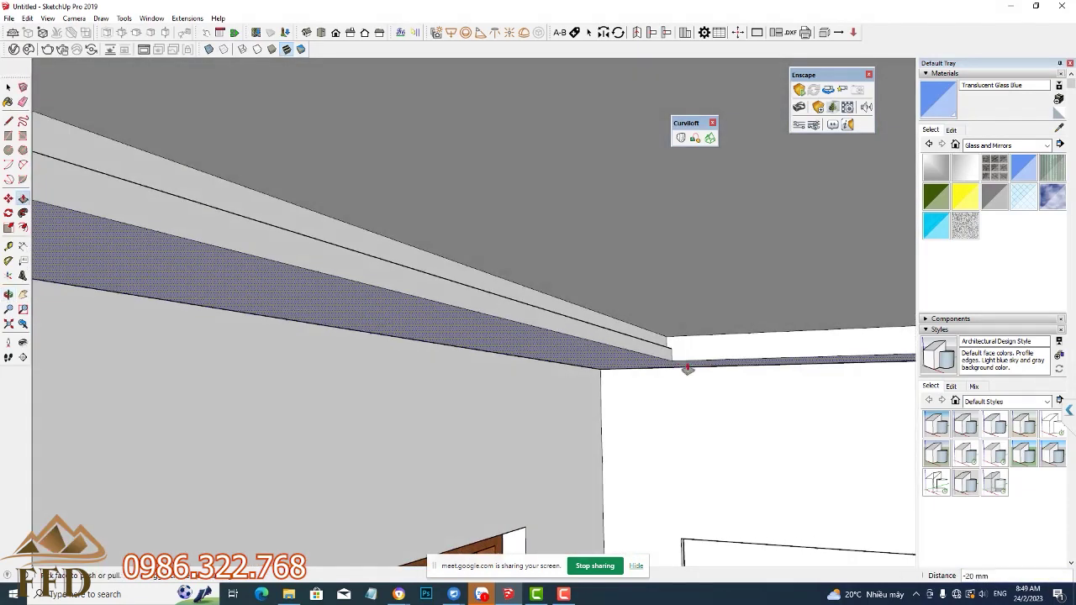
{"action": "scroll", "coordinate": [693, 360], "scroll_direction": "up", "scroll_amount": 2}
{"action": "scroll", "coordinate": [701, 351], "scroll_direction": "up", "scroll_amount": 2}
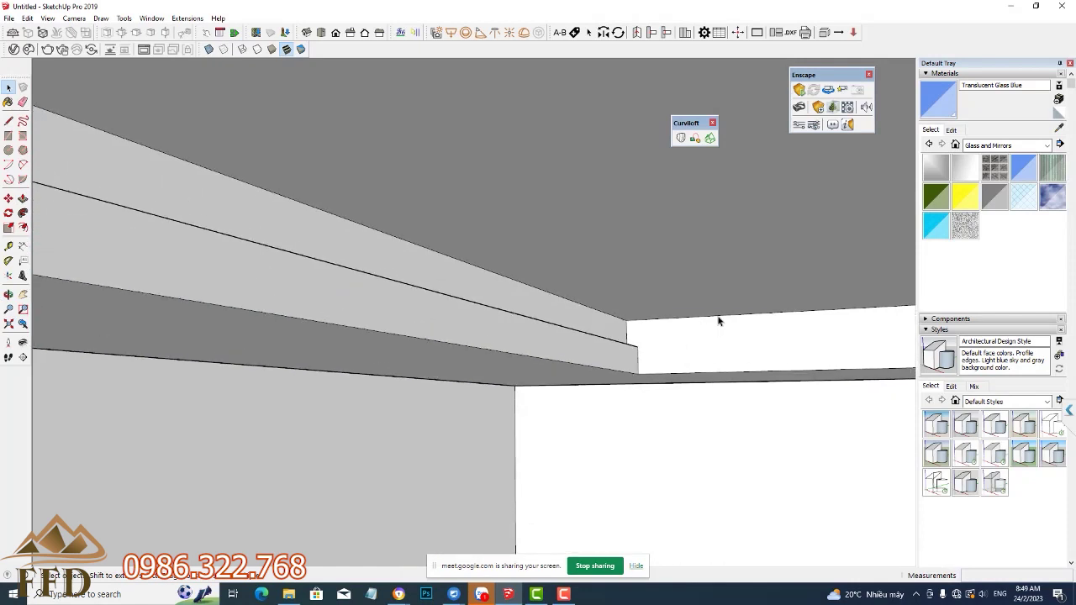
Step: Move the cornice strip's top edge down the blue axis to split the strip
{"action": "left_click", "coordinate": [710, 320]}
{"action": "key", "text": "m"}
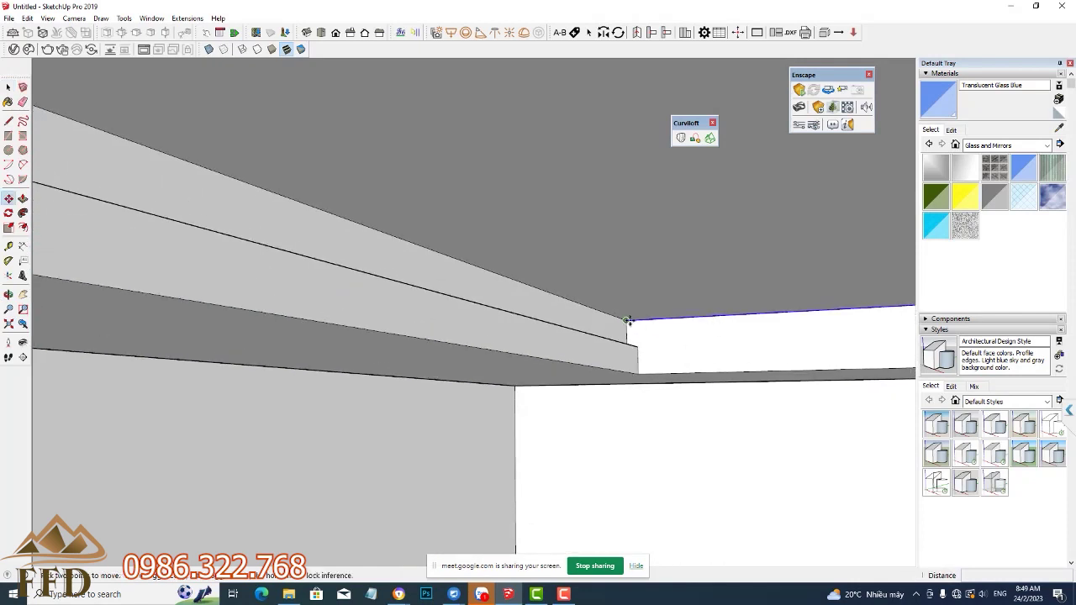
{"action": "left_click", "coordinate": [629, 320]}
{"action": "mouse_move", "coordinate": [625, 337]}
{"action": "middle_mouse_down"}
{"action": "mouse_move", "coordinate": [620, 388]}
{"action": "mouse_move", "coordinate": [629, 372]}
{"action": "mouse_move", "coordinate": [682, 415]}
{"action": "mouse_move", "coordinate": [709, 392]}
{"action": "middle_mouse_up"}
{"action": "left_click", "coordinate": [620, 413]}
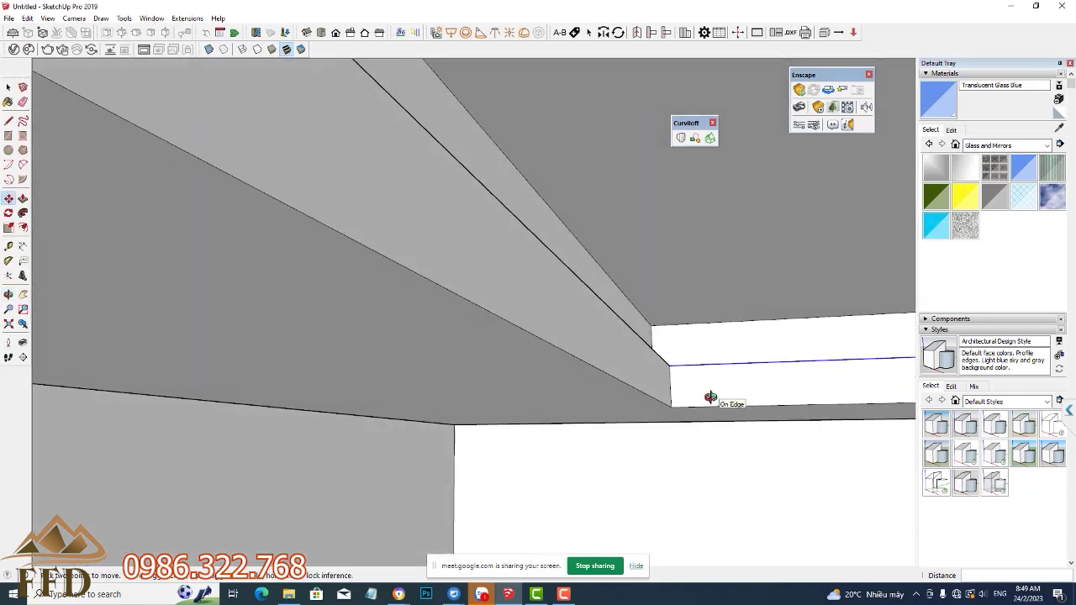
Step: Recess the upper cornice strip 20 mm to form the light slot groove
{"action": "key", "text": "p"}
{"action": "left_click", "coordinate": [740, 357]}
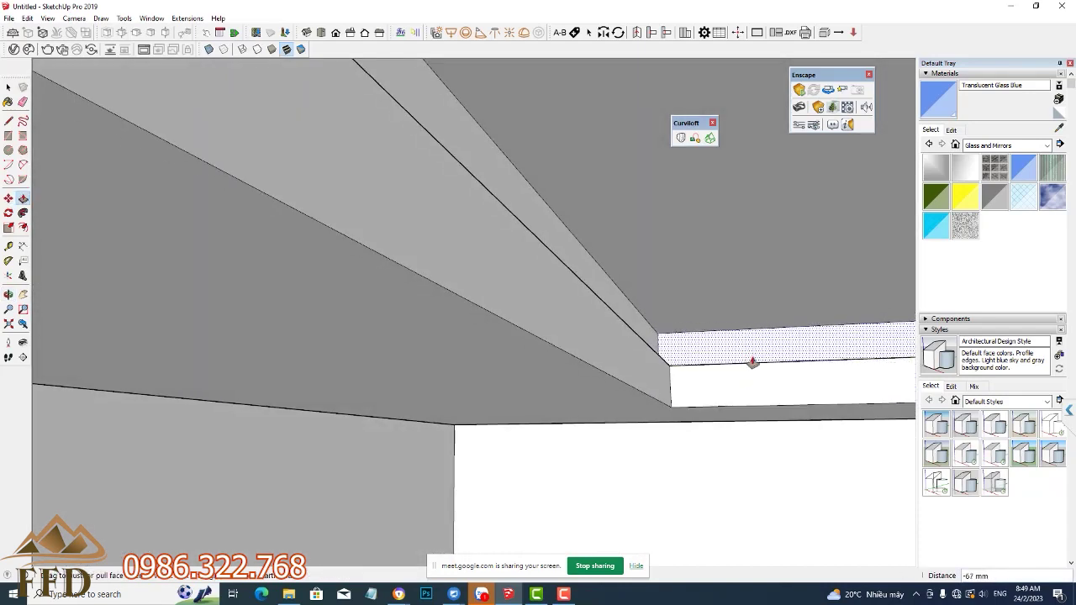
{"action": "key", "text": "Return"}
{"action": "mouse_move", "coordinate": [752, 362]}
{"action": "middle_mouse_down"}
{"action": "mouse_move", "coordinate": [422, 372]}
{"action": "mouse_move", "coordinate": [584, 377]}
{"action": "mouse_move", "coordinate": [800, 356]}
{"action": "mouse_move", "coordinate": [711, 312]}
{"action": "mouse_move", "coordinate": [711, 331]}
{"action": "middle_mouse_up"}
{"action": "key", "text": "space"}
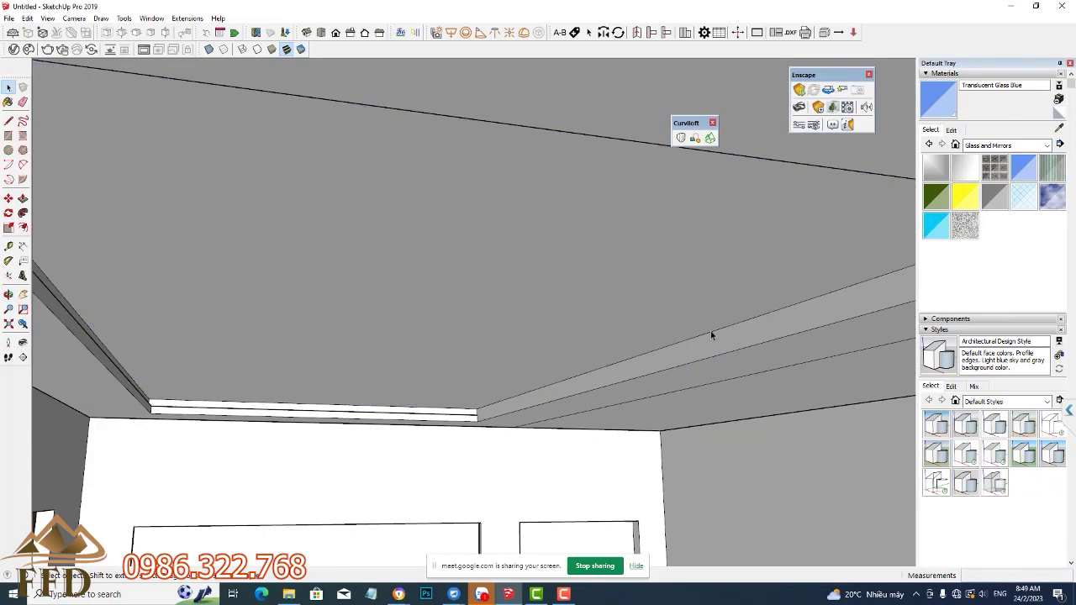
Step: Move the sloped fascia edge down to the corner below and recess its strip 20 mm
{"action": "key", "text": "m"}
{"action": "scroll", "coordinate": [543, 379], "scroll_direction": "up", "scroll_amount": 2}
{"action": "scroll", "coordinate": [445, 435], "scroll_direction": "up", "scroll_amount": 2}
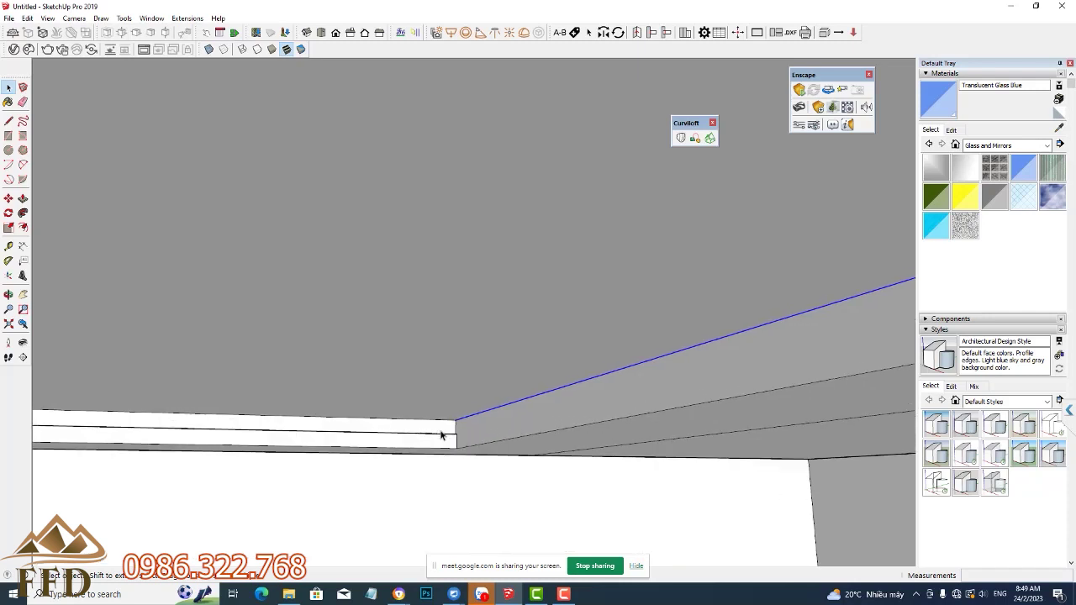
{"action": "scroll", "coordinate": [465, 423], "scroll_direction": "up", "scroll_amount": 2}
{"action": "left_click", "coordinate": [460, 418]}
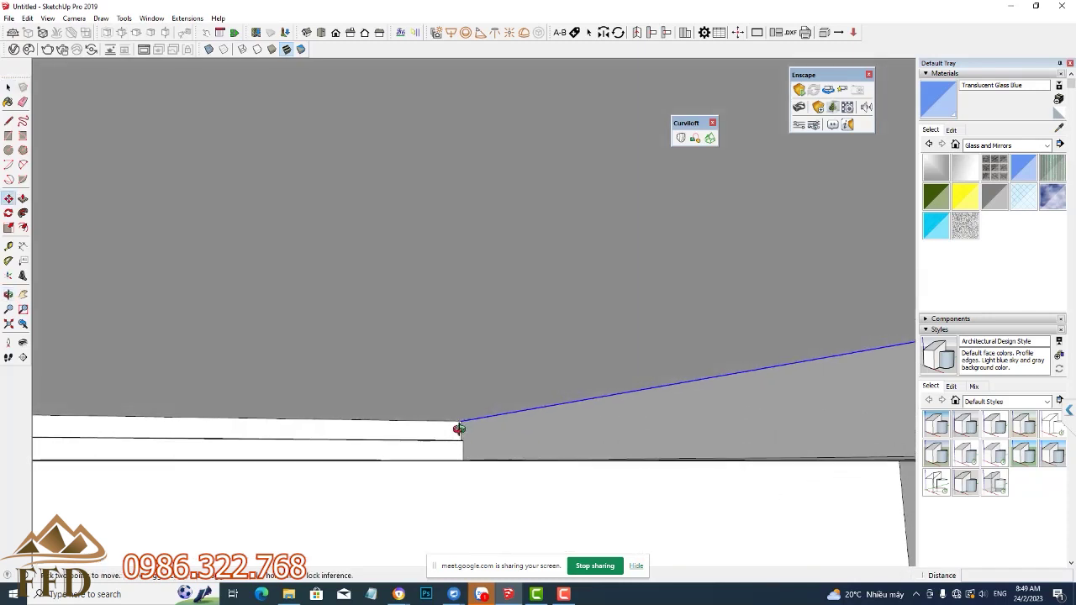
{"action": "scroll", "coordinate": [460, 447], "scroll_direction": "up", "scroll_amount": 1}
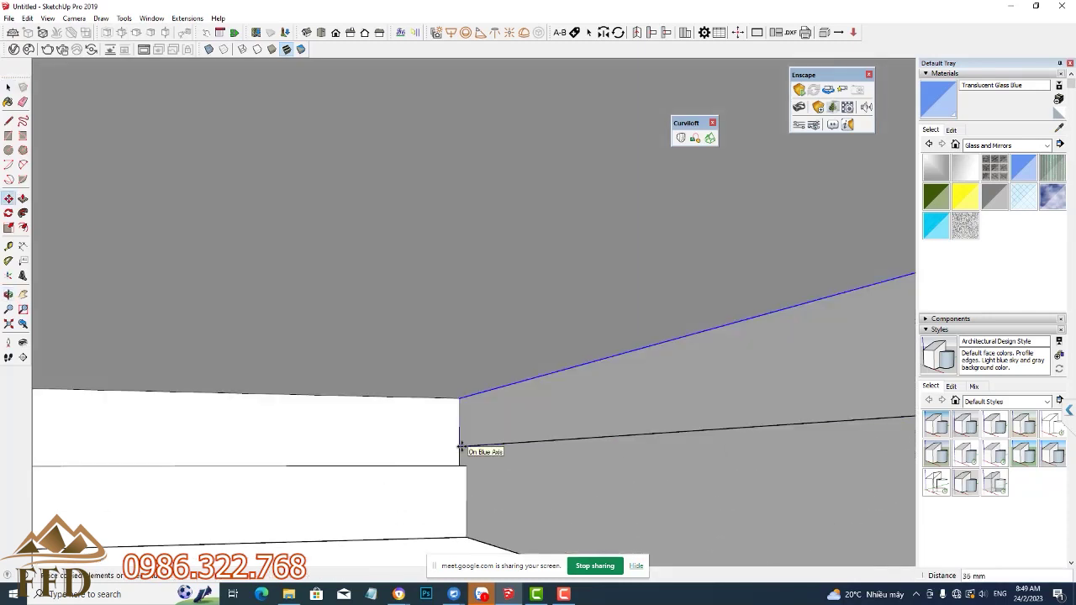
{"action": "scroll", "coordinate": [461, 449], "scroll_direction": "up", "scroll_amount": 2}
{"action": "scroll", "coordinate": [459, 451], "scroll_direction": "up", "scroll_amount": 1}
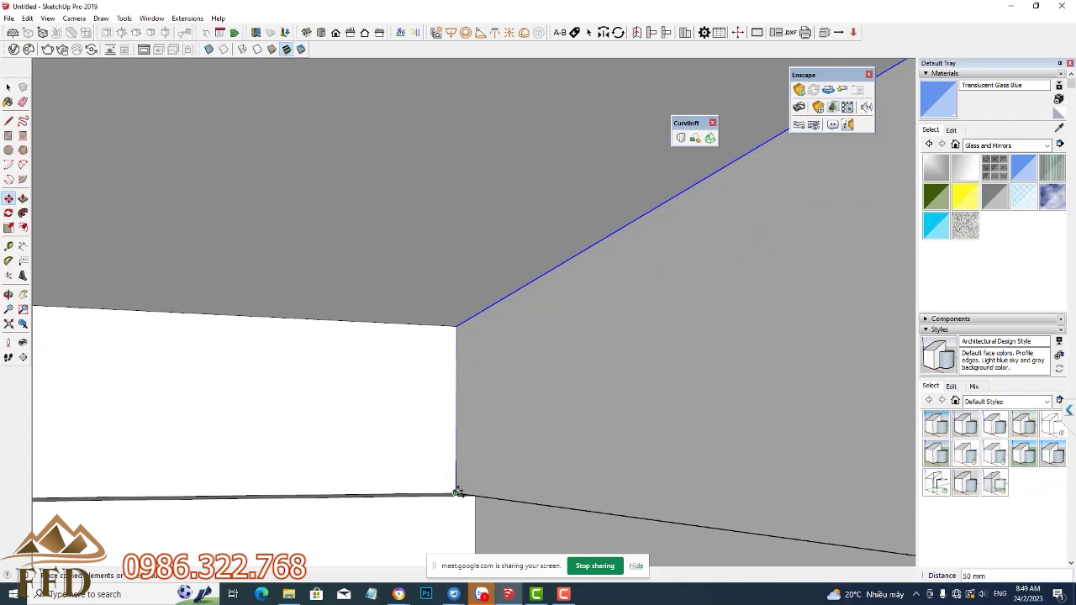
{"action": "left_click", "coordinate": [454, 494]}
{"action": "scroll", "coordinate": [468, 385], "scroll_direction": "down", "scroll_amount": 1}
{"action": "scroll", "coordinate": [469, 384], "scroll_direction": "down", "scroll_amount": 2}
{"action": "scroll", "coordinate": [468, 382], "scroll_direction": "down", "scroll_amount": 2}
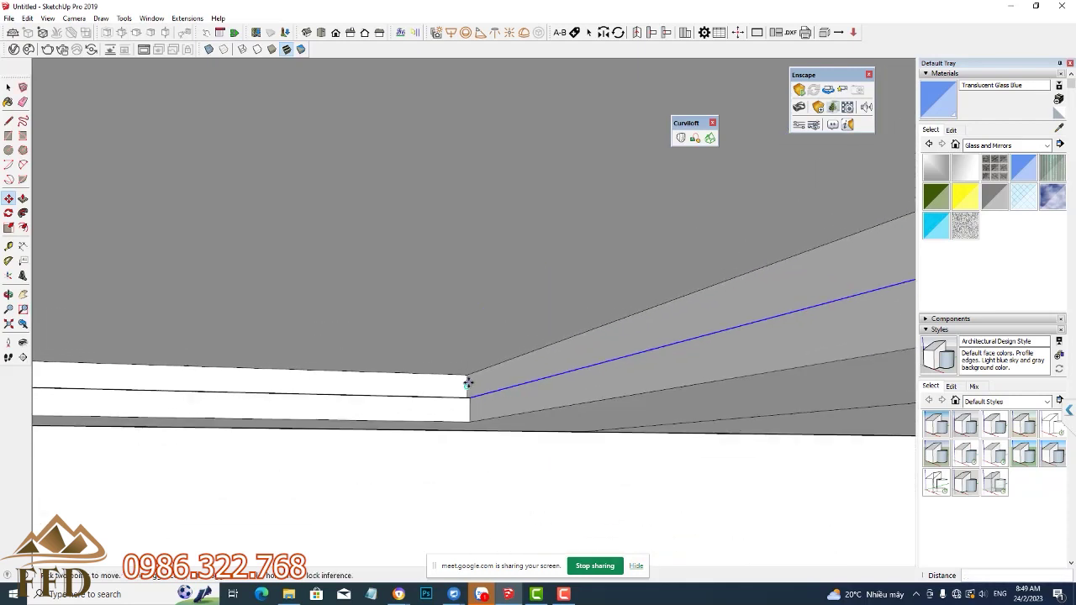
{"action": "scroll", "coordinate": [465, 391], "scroll_direction": "down", "scroll_amount": 1}
{"action": "key", "text": "p"}
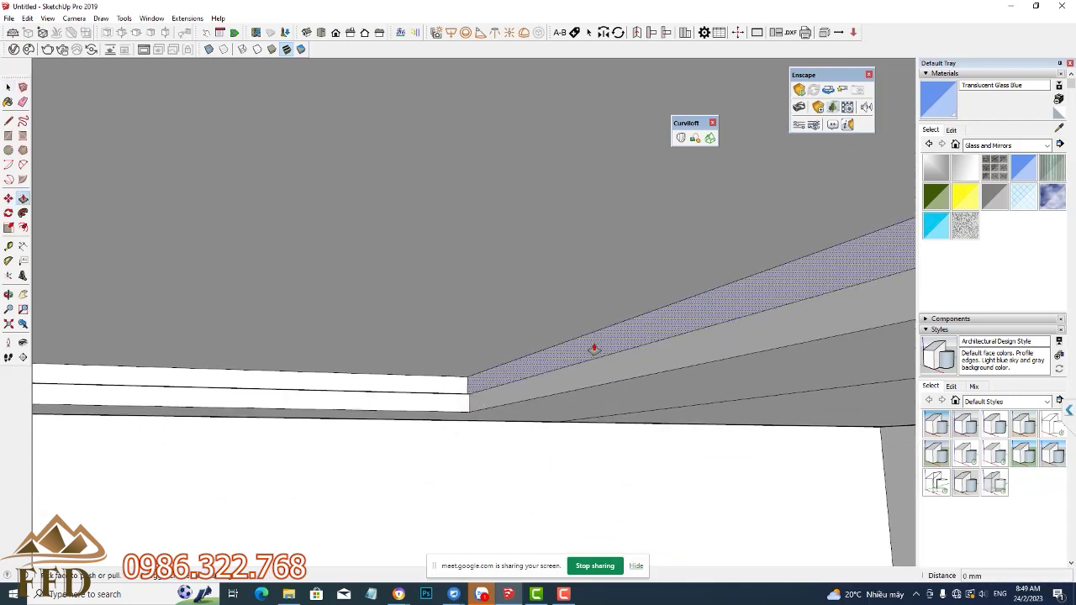
{"action": "left_click", "coordinate": [595, 346]}
{"action": "type", "text": "20"}
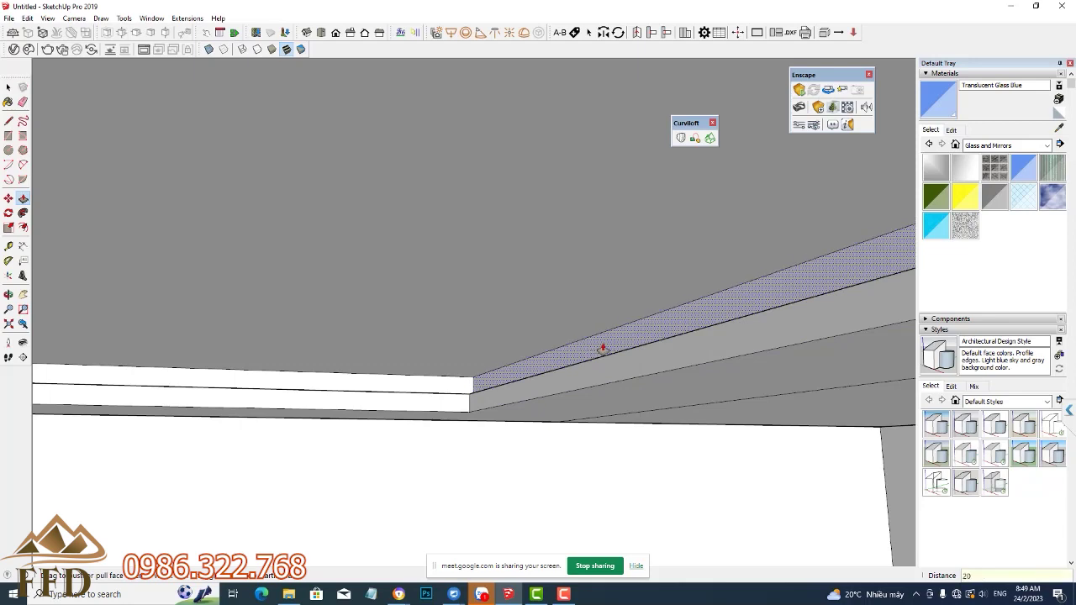
{"action": "left_click", "coordinate": [602, 347]}
{"action": "mouse_move", "coordinate": [602, 347]}
{"action": "middle_mouse_down"}
{"action": "mouse_move", "coordinate": [412, 396]}
{"action": "mouse_move", "coordinate": [485, 338]}
{"action": "mouse_move", "coordinate": [774, 378]}
{"action": "mouse_move", "coordinate": [683, 423]}
{"action": "mouse_move", "coordinate": [658, 464]}
{"action": "mouse_move", "coordinate": [606, 457]}
{"action": "mouse_move", "coordinate": [639, 451]}
{"action": "middle_mouse_up"}
{"action": "scroll", "coordinate": [413, 396], "scroll_direction": "down", "scroll_amount": 3}
{"action": "scroll", "coordinate": [410, 393], "scroll_direction": "down", "scroll_amount": 3}
{"action": "scroll", "coordinate": [543, 334], "scroll_direction": "up", "scroll_amount": 3}
{"action": "scroll", "coordinate": [500, 343], "scroll_direction": "up", "scroll_amount": 2}
Step: Lower the sloping beam's edge and recess the beam's upper strip 20 mm
{"action": "key", "text": "space"}
{"action": "left_click", "coordinate": [778, 375]}
{"action": "key", "text": "m"}
{"action": "left_click", "coordinate": [657, 418]}
{"action": "left_click", "coordinate": [658, 465]}
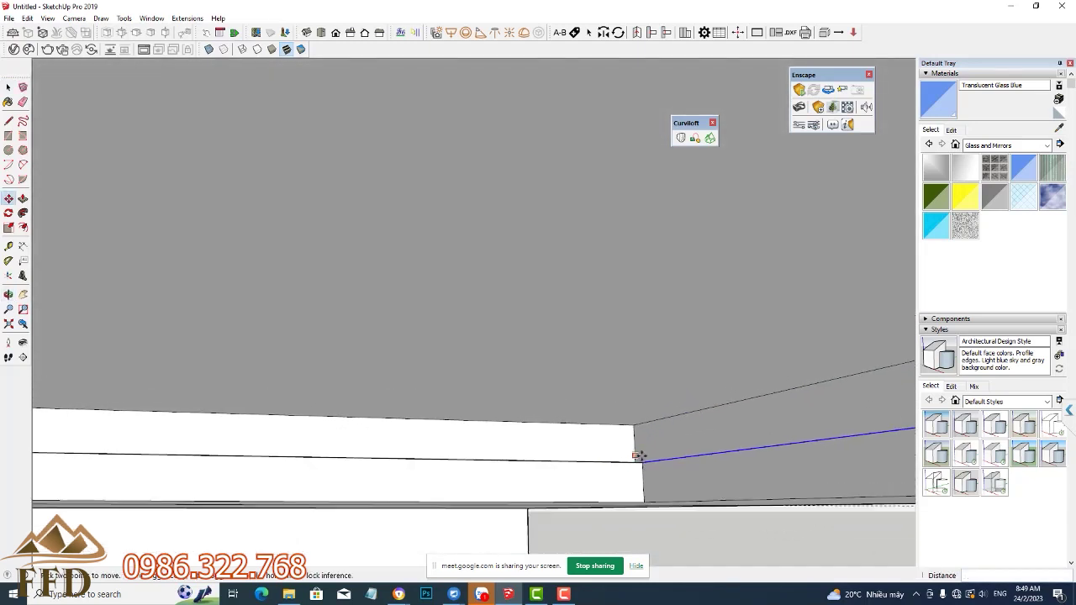
{"action": "key", "text": "p"}
{"action": "left_click", "coordinate": [678, 451]}
{"action": "type", "text": "20"}
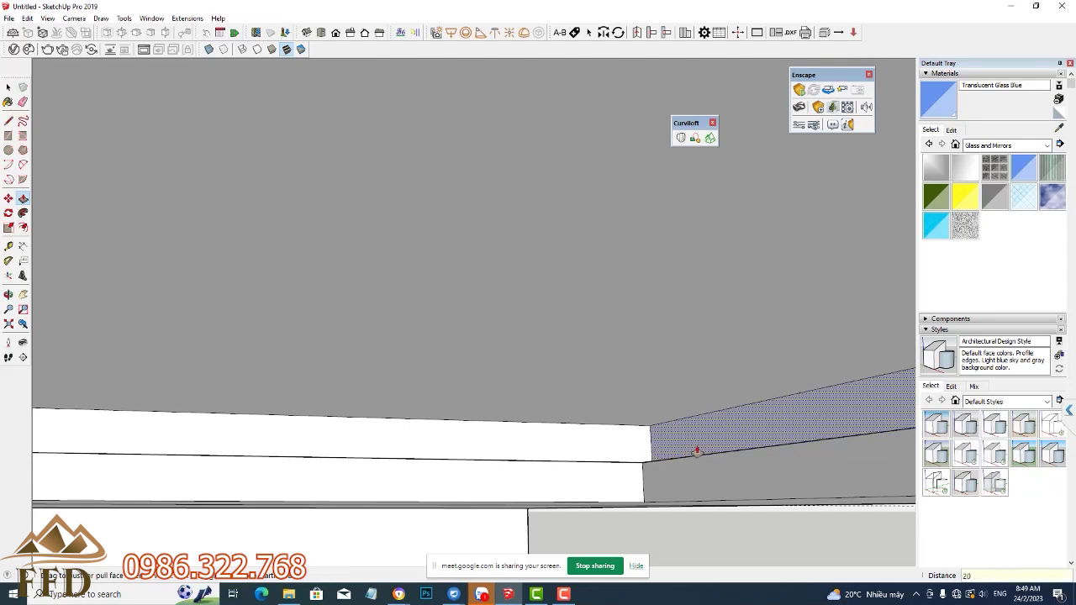
{"action": "key", "text": "Return"}
{"action": "mouse_move", "coordinate": [670, 449]}
{"action": "middle_mouse_down"}
{"action": "mouse_move", "coordinate": [530, 360]}
{"action": "mouse_move", "coordinate": [368, 303]}
{"action": "middle_mouse_up"}
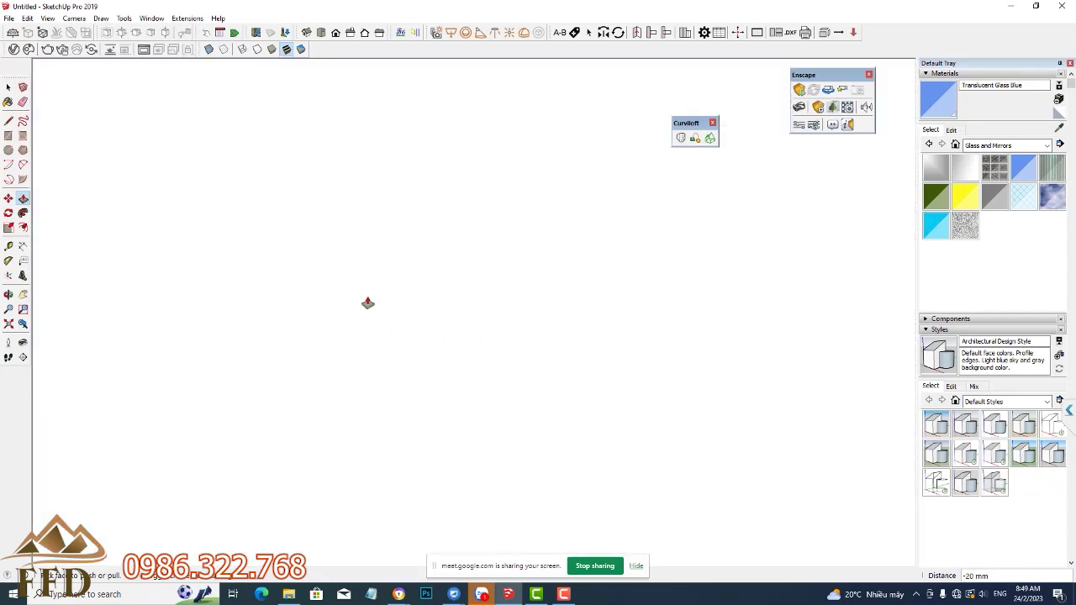
{"action": "mouse_move", "coordinate": [435, 327]}
{"action": "middle_mouse_down"}
{"action": "mouse_move", "coordinate": [563, 320]}
{"action": "mouse_move", "coordinate": [444, 319]}
{"action": "mouse_move", "coordinate": [459, 344]}
{"action": "mouse_move", "coordinate": [607, 370]}
{"action": "mouse_move", "coordinate": [271, 364]}
{"action": "mouse_move", "coordinate": [48, 319]}
{"action": "mouse_move", "coordinate": [454, 441]}
{"action": "middle_mouse_up"}
{"action": "scroll", "coordinate": [220, 445], "scroll_direction": "up", "scroll_amount": 3}
{"action": "scroll", "coordinate": [202, 424], "scroll_direction": "up", "scroll_amount": 2}
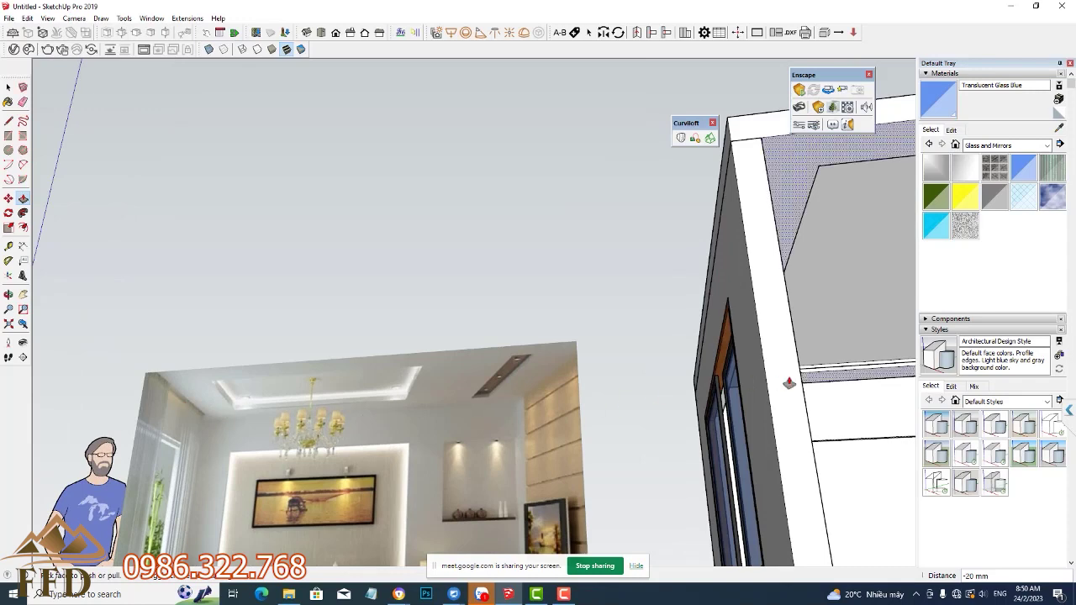
{"action": "middle_click_drag", "start_coordinate": [792, 379], "coordinate": [686, 383]}
Step: Lower the ceiling edge along the window wall and recess that strip 100 mm
{"action": "key", "text": "space"}
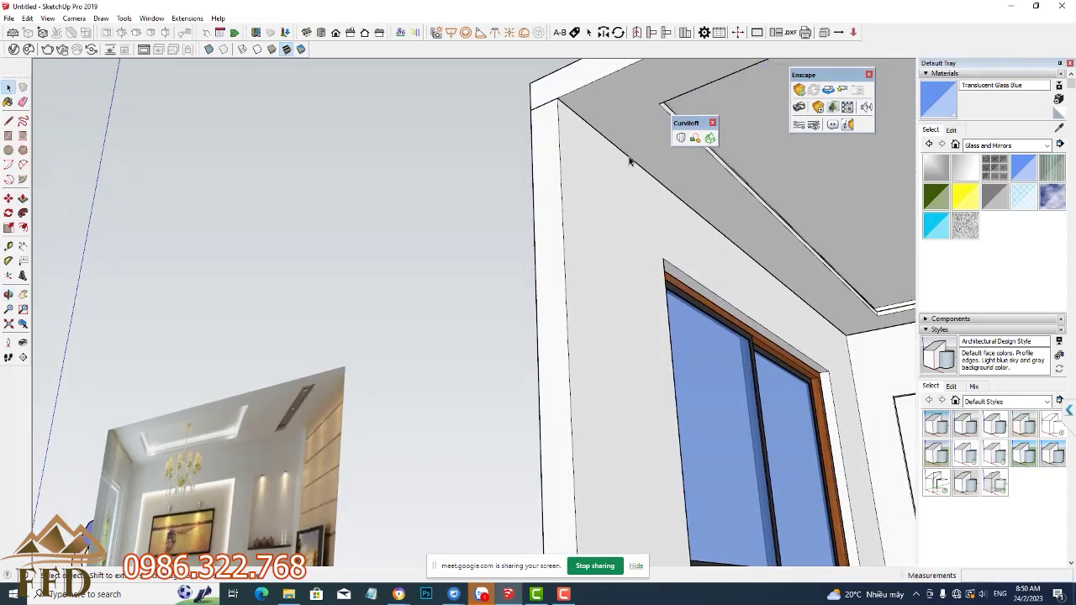
{"action": "scroll", "coordinate": [568, 107], "scroll_direction": "up", "scroll_amount": 1}
{"action": "scroll", "coordinate": [568, 109], "scroll_direction": "up", "scroll_amount": 2}
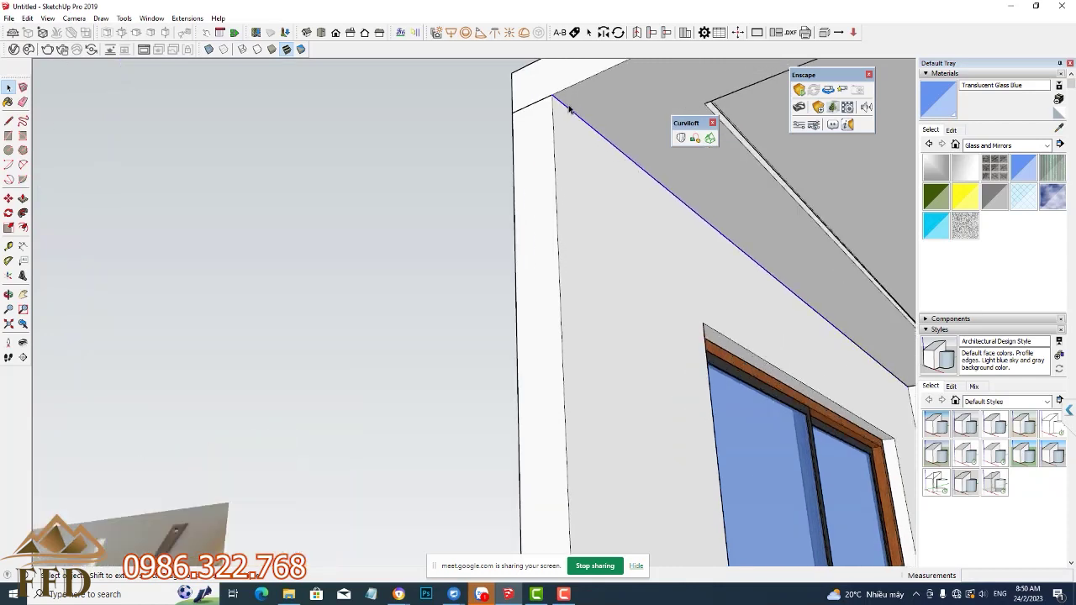
{"action": "scroll", "coordinate": [580, 110], "scroll_direction": "down", "scroll_amount": 1}
{"action": "scroll", "coordinate": [585, 110], "scroll_direction": "down", "scroll_amount": 1}
{"action": "scroll", "coordinate": [580, 105], "scroll_direction": "up", "scroll_amount": 1}
{"action": "scroll", "coordinate": [573, 101], "scroll_direction": "up", "scroll_amount": 1}
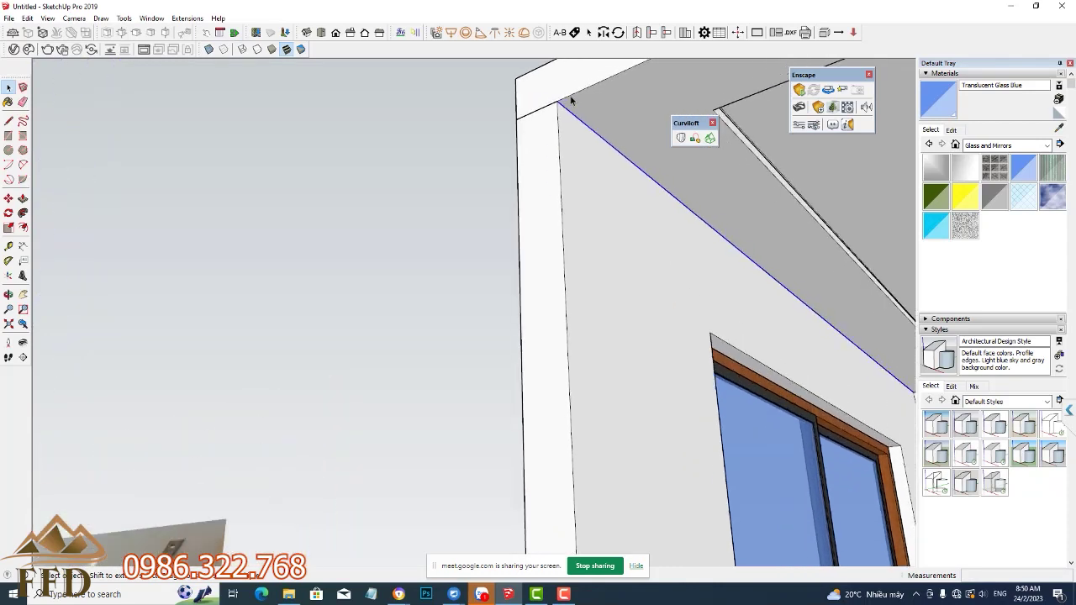
{"action": "key", "text": "m"}
{"action": "left_click", "coordinate": [559, 103]}
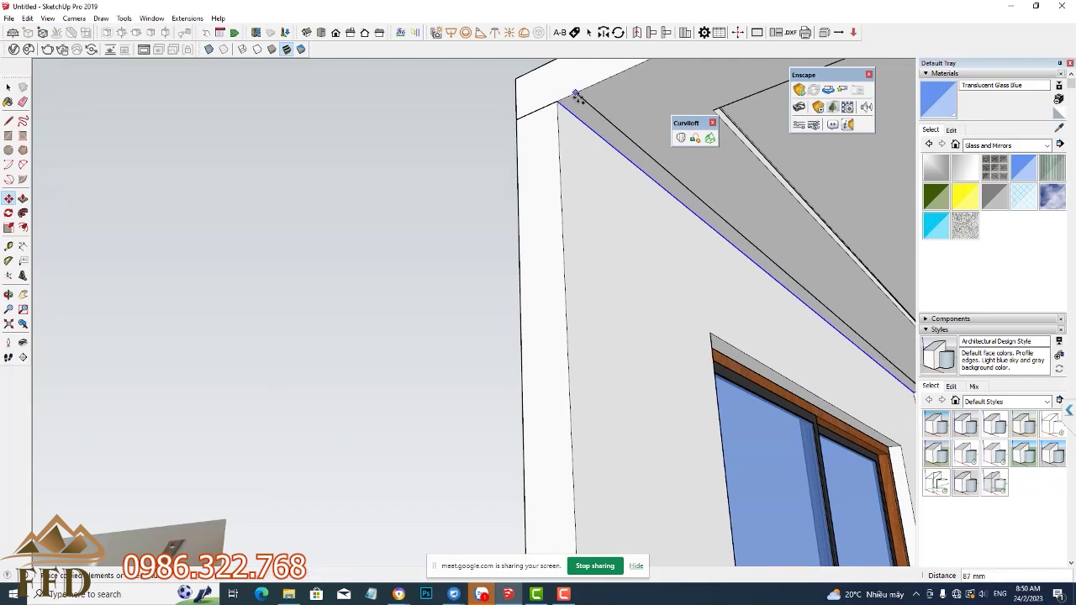
{"action": "left_click", "coordinate": [577, 94]}
{"action": "scroll", "coordinate": [588, 118], "scroll_direction": "up", "scroll_amount": 1}
{"action": "key", "text": "p"}
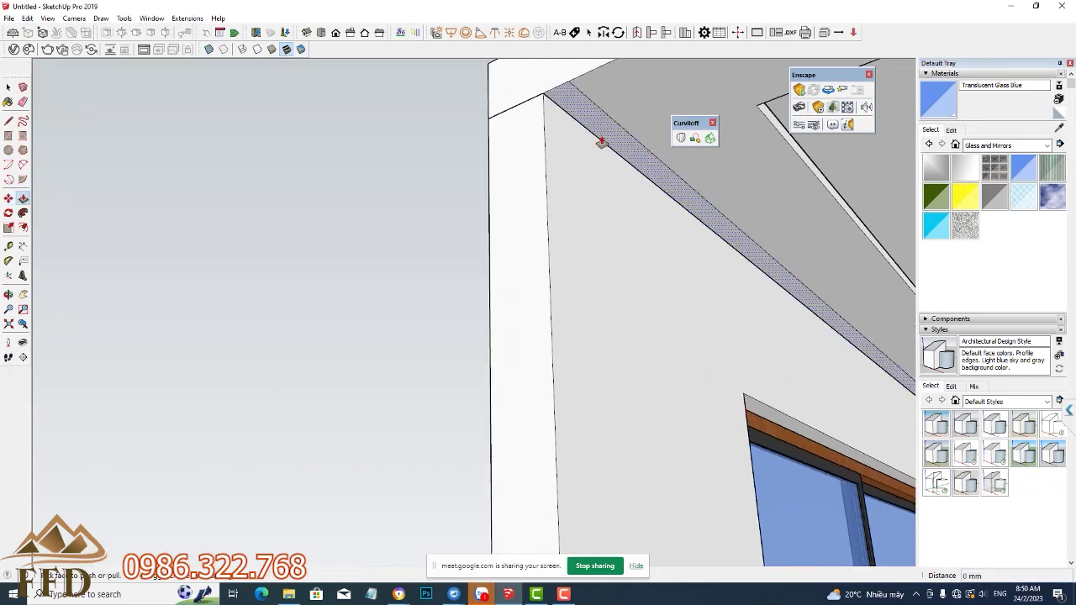
{"action": "left_click", "coordinate": [602, 140]}
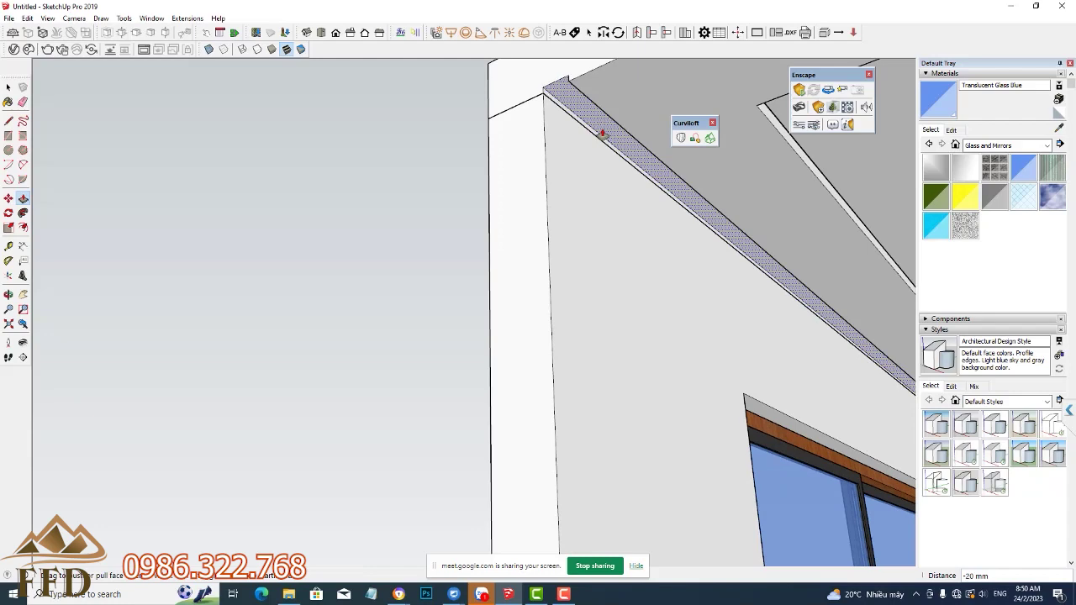
{"action": "key", "text": "Return"}
{"action": "scroll", "coordinate": [602, 135], "scroll_direction": "down", "scroll_amount": 2}
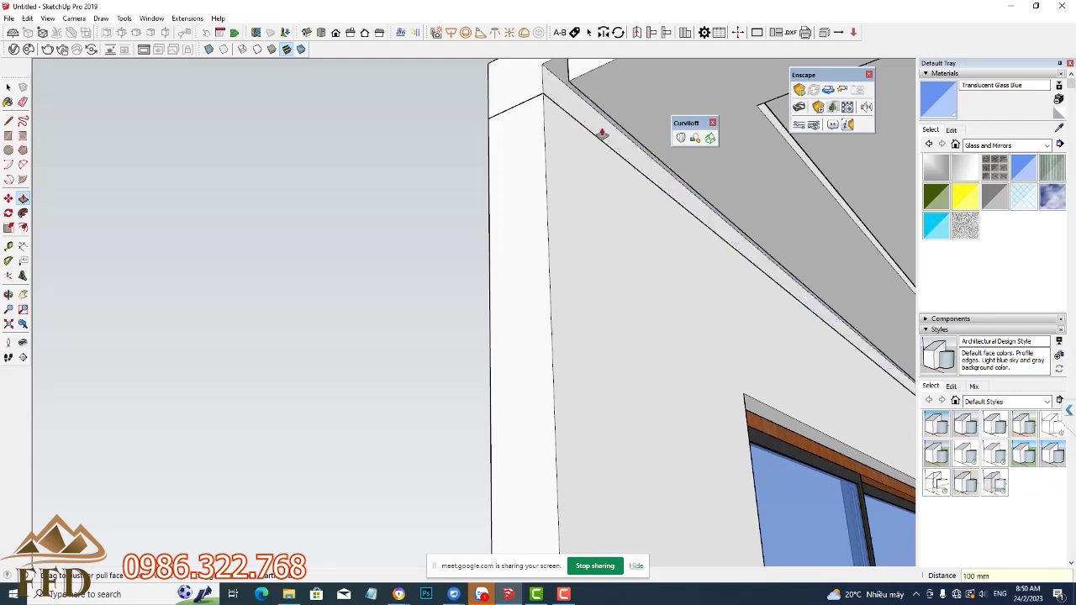
{"action": "scroll", "coordinate": [580, 160], "scroll_direction": "down", "scroll_amount": 2}
{"action": "scroll", "coordinate": [546, 202], "scroll_direction": "down", "scroll_amount": 3}
{"action": "scroll", "coordinate": [555, 214], "scroll_direction": "down", "scroll_amount": 3}
{"action": "mouse_move", "coordinate": [561, 222]}
{"action": "middle_mouse_down"}
{"action": "mouse_move", "coordinate": [759, 278]}
{"action": "mouse_move", "coordinate": [750, 279]}
{"action": "middle_mouse_up"}
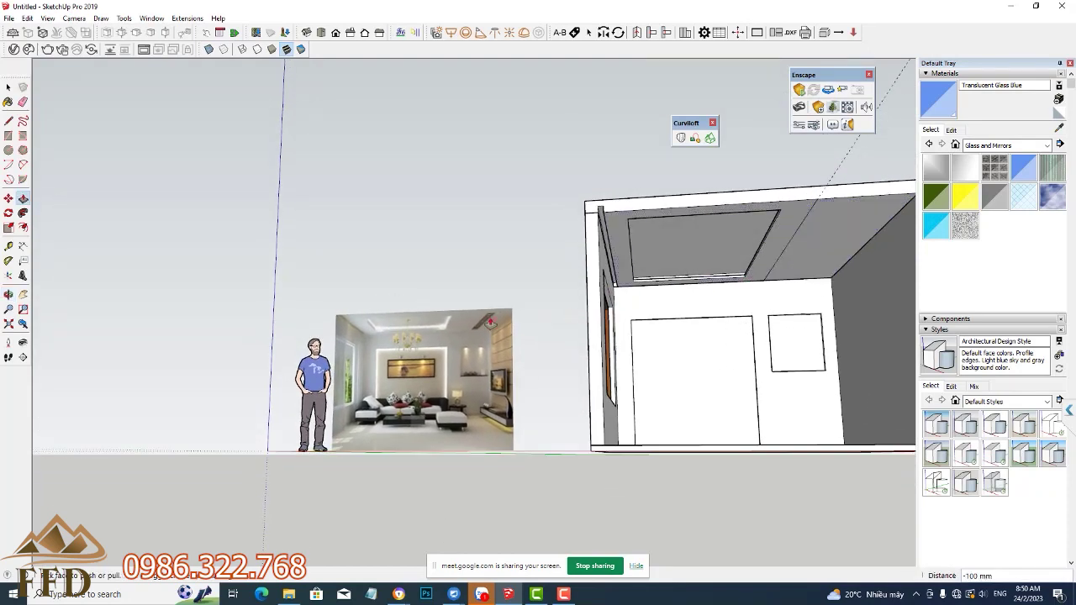
Step: Offset the ceiling face outline inward to create the light slot's inner strip
{"action": "scroll", "coordinate": [489, 321], "scroll_direction": "up", "scroll_amount": 3}
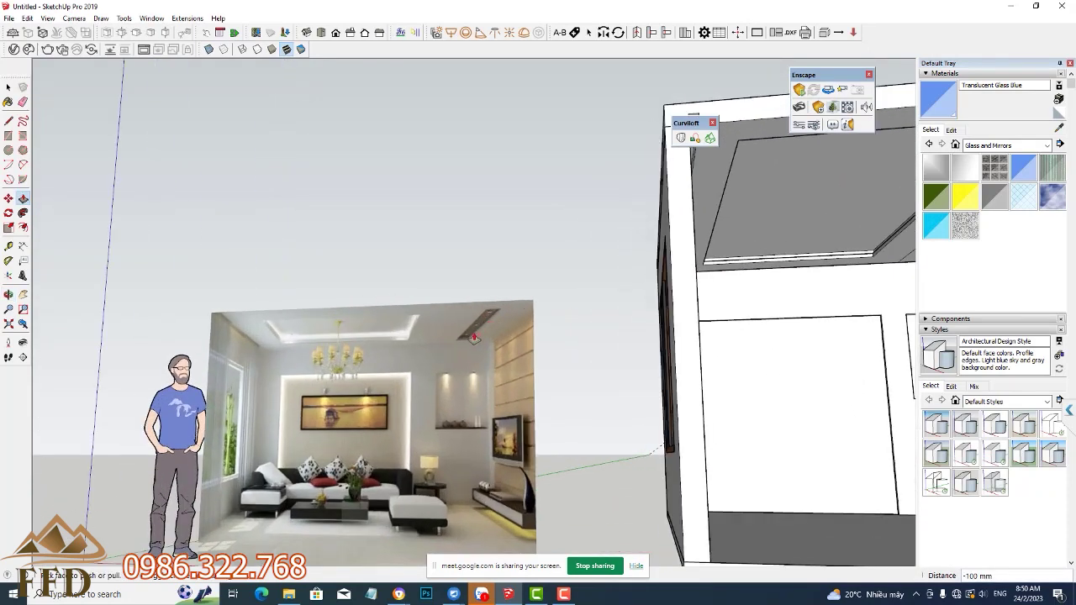
{"action": "scroll", "coordinate": [454, 341], "scroll_direction": "down", "scroll_amount": 3}
{"action": "scroll", "coordinate": [454, 336], "scroll_direction": "down", "scroll_amount": 3}
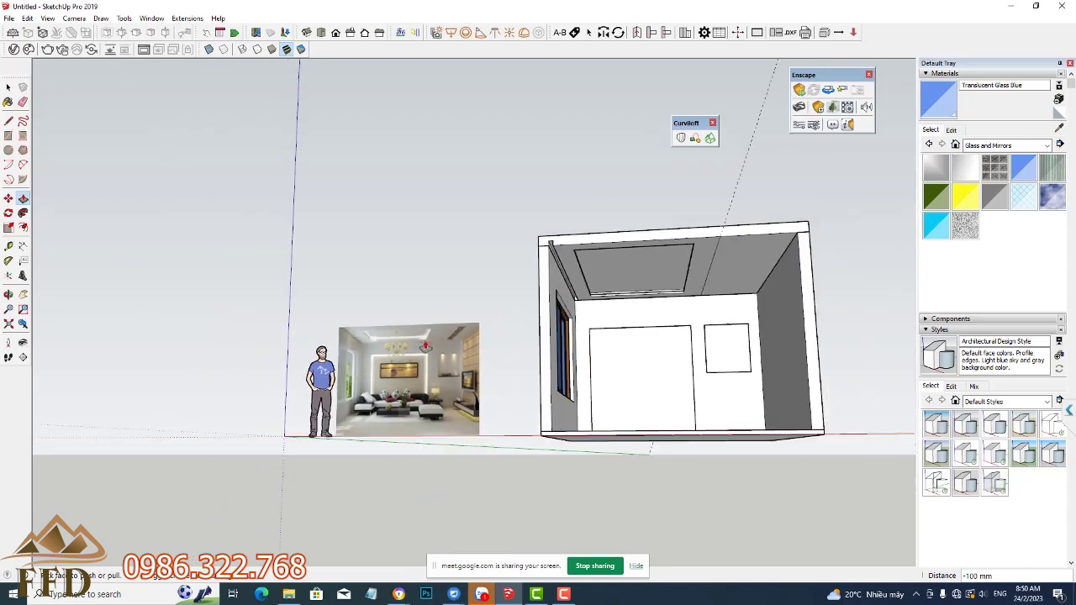
{"action": "scroll", "coordinate": [692, 259], "scroll_direction": "up", "scroll_amount": 2}
{"action": "scroll", "coordinate": [760, 266], "scroll_direction": "up", "scroll_amount": 5}
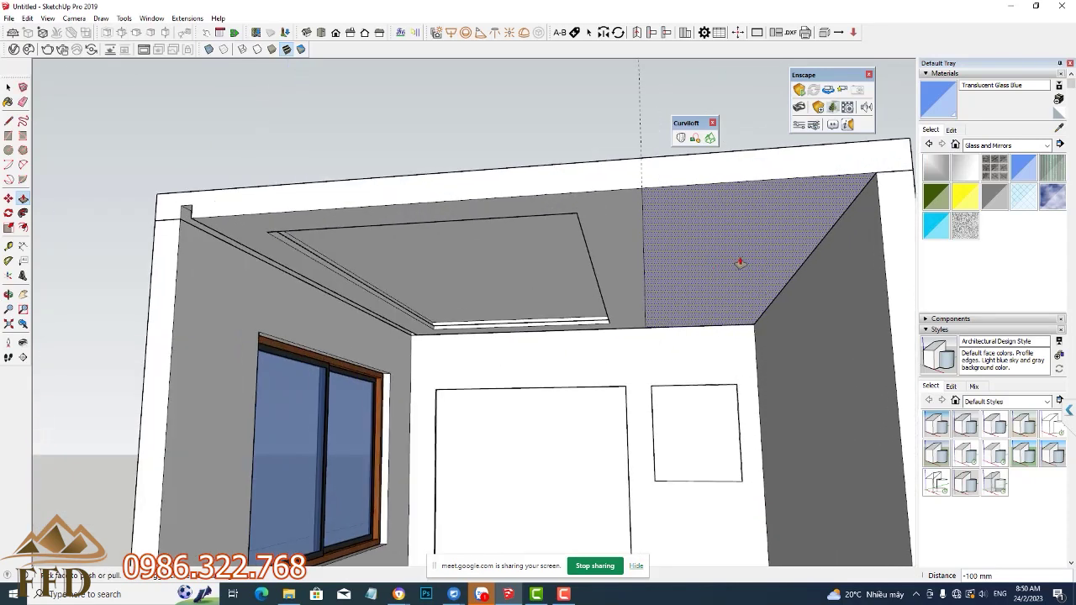
{"action": "scroll", "coordinate": [739, 262], "scroll_direction": "down", "scroll_amount": 1}
{"action": "key", "text": "f"}
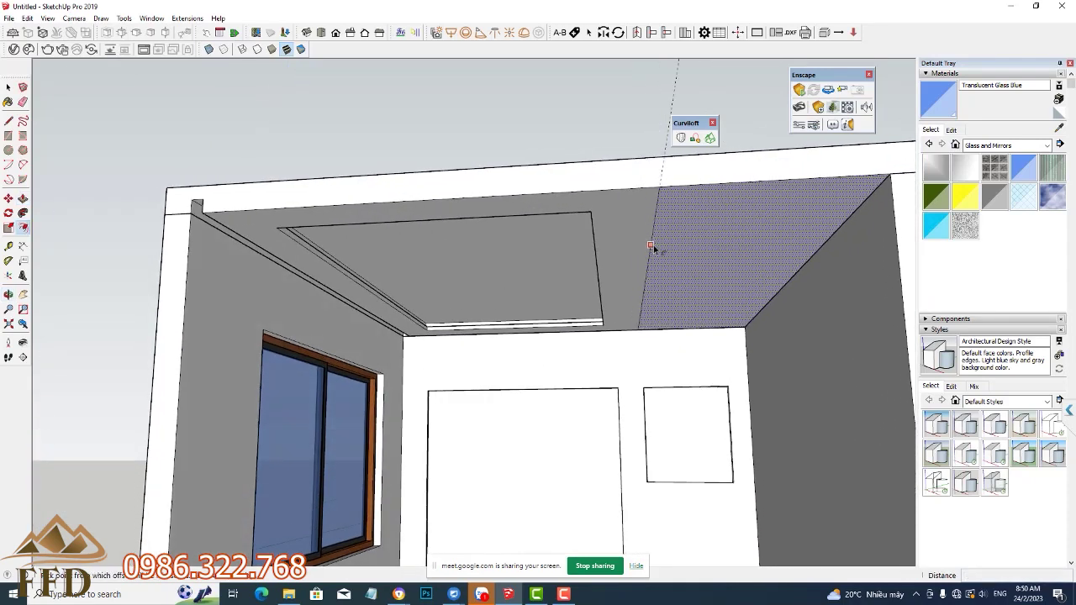
{"action": "left_click", "coordinate": [654, 243]}
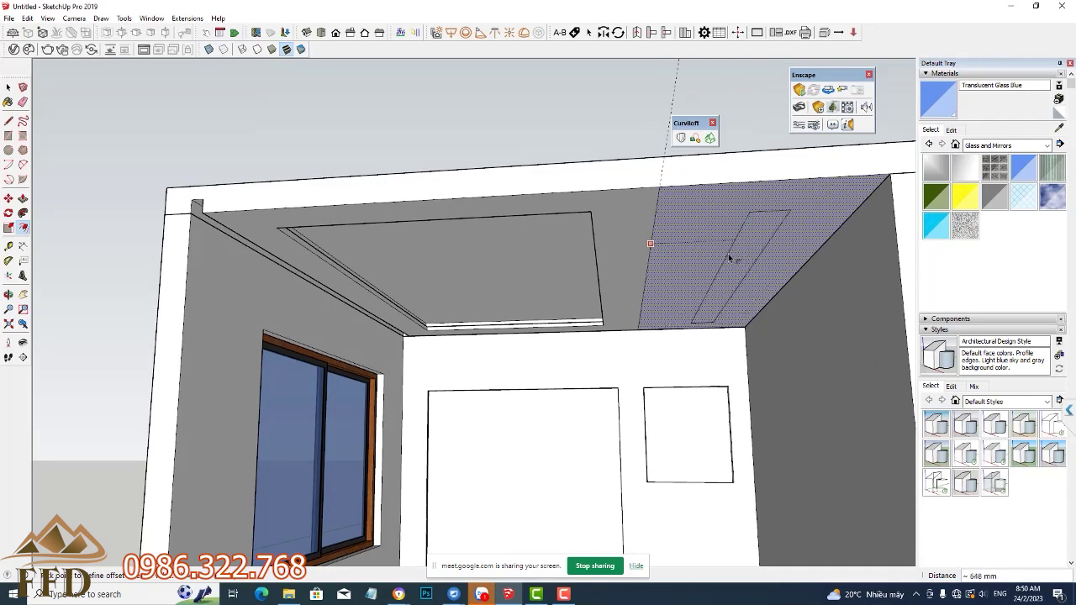
{"action": "left_click", "coordinate": [728, 258]}
{"action": "scroll", "coordinate": [732, 260], "scroll_direction": "down", "scroll_amount": 3}
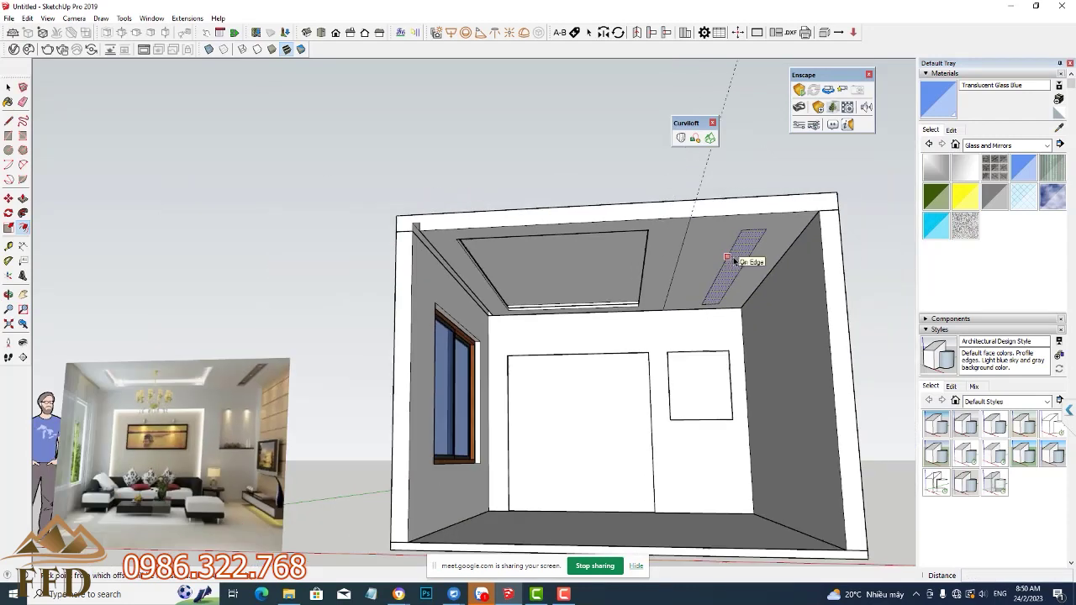
{"action": "scroll", "coordinate": [733, 261], "scroll_direction": "up", "scroll_amount": 2}
{"action": "scroll", "coordinate": [745, 265], "scroll_direction": "up", "scroll_amount": 2}
Step: Push the slot's inner strip 100 mm up into the ceiling and view the whole room
{"action": "key", "text": "p"}
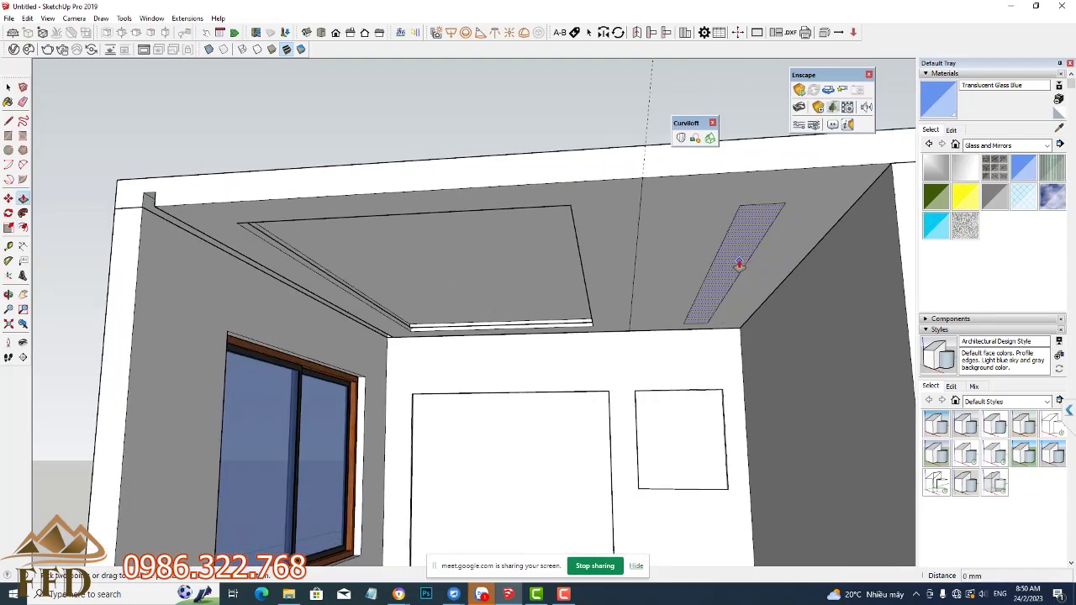
{"action": "left_click", "coordinate": [743, 263]}
{"action": "type", "text": "100"}
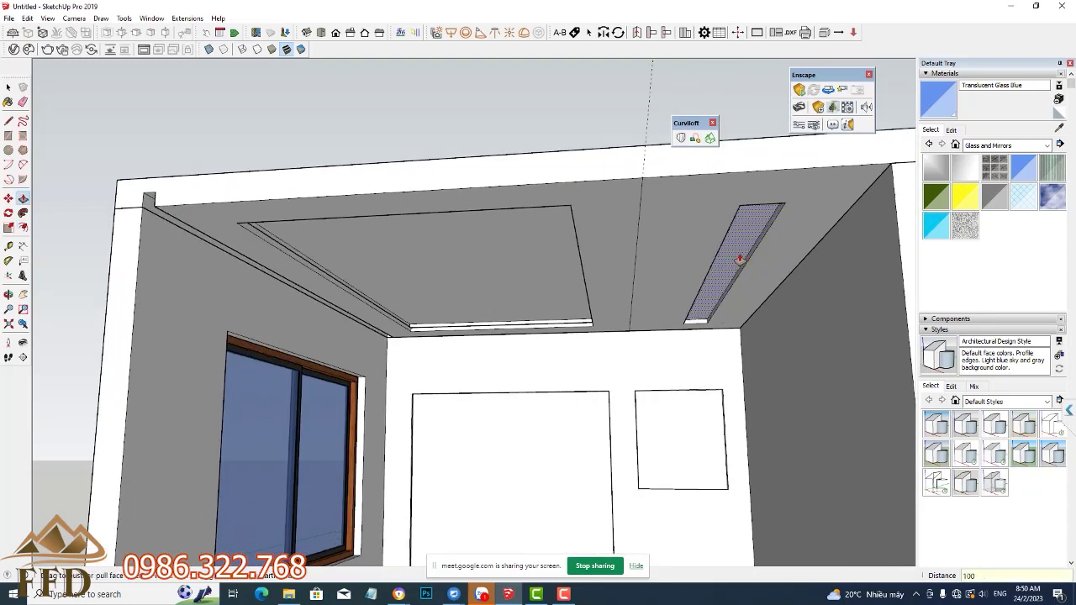
{"action": "key", "text": "Return"}
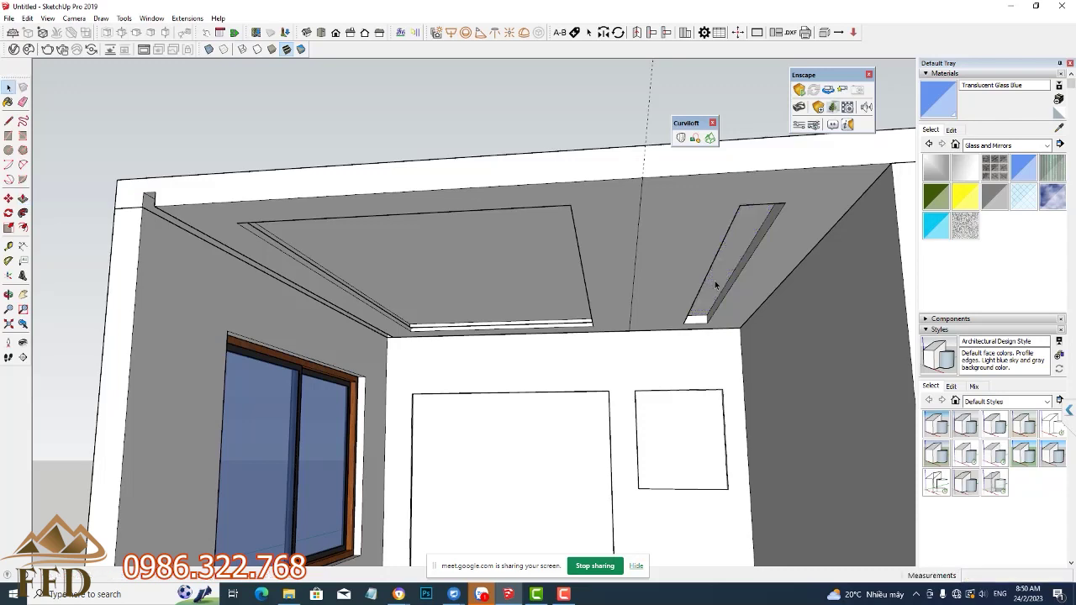
{"action": "scroll", "coordinate": [714, 285], "scroll_direction": "down", "scroll_amount": 5}
{"action": "mouse_move", "coordinate": [706, 232]}
{"action": "middle_mouse_down"}
{"action": "mouse_move", "coordinate": [623, 327]}
{"action": "mouse_move", "coordinate": [619, 293]}
{"action": "middle_mouse_up"}
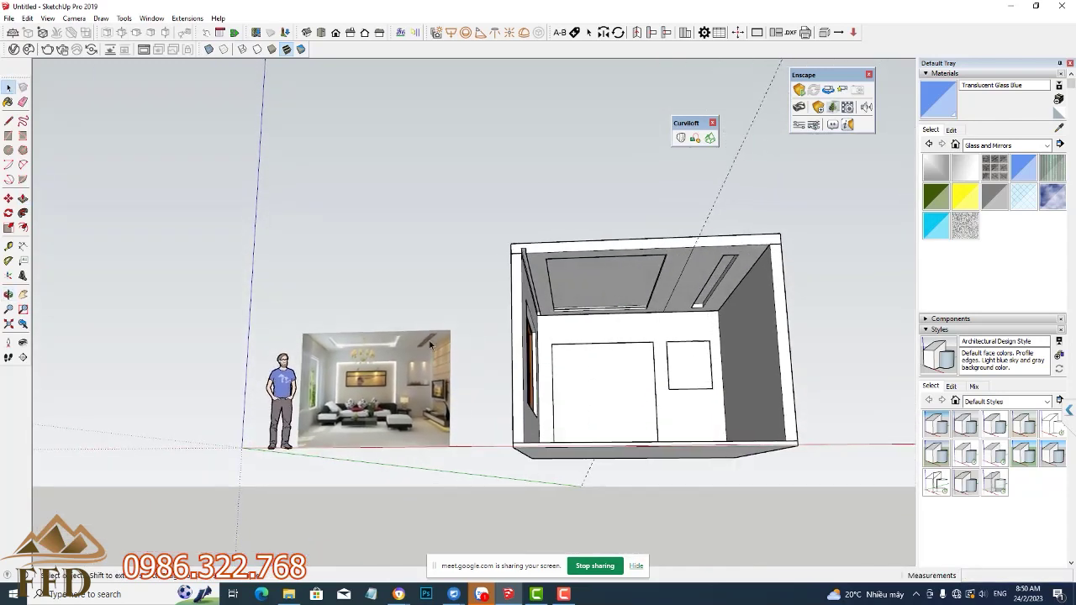
{"action": "scroll", "coordinate": [429, 345], "scroll_direction": "up", "scroll_amount": 3}
{"action": "scroll", "coordinate": [378, 348], "scroll_direction": "up", "scroll_amount": 2}
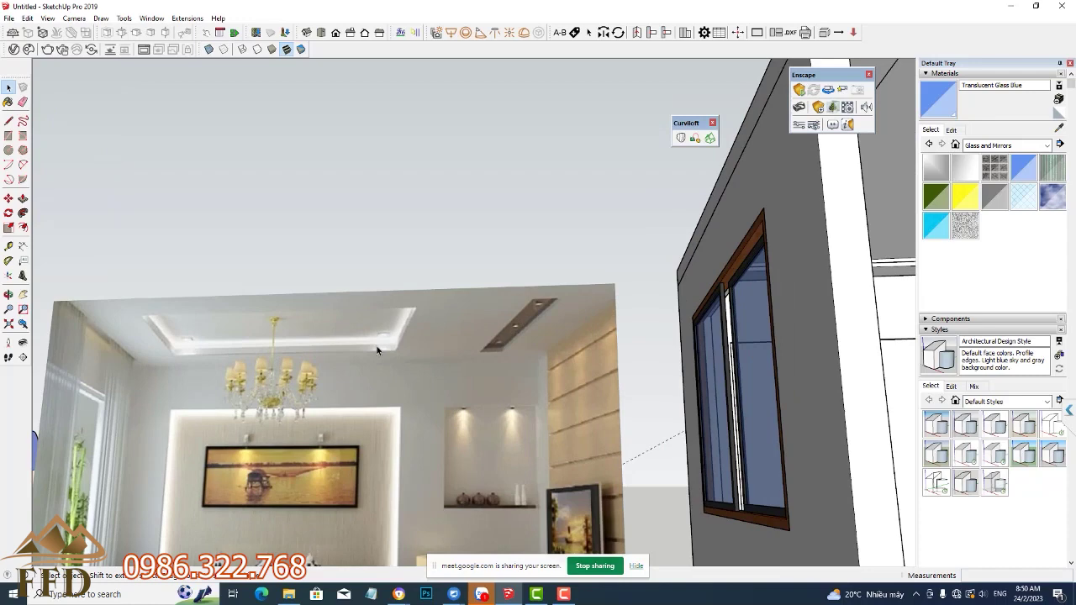
{"action": "scroll", "coordinate": [378, 349], "scroll_direction": "down", "scroll_amount": 2}
{"action": "scroll", "coordinate": [377, 349], "scroll_direction": "down", "scroll_amount": 2}
{"action": "scroll", "coordinate": [378, 349], "scroll_direction": "down", "scroll_amount": 1}
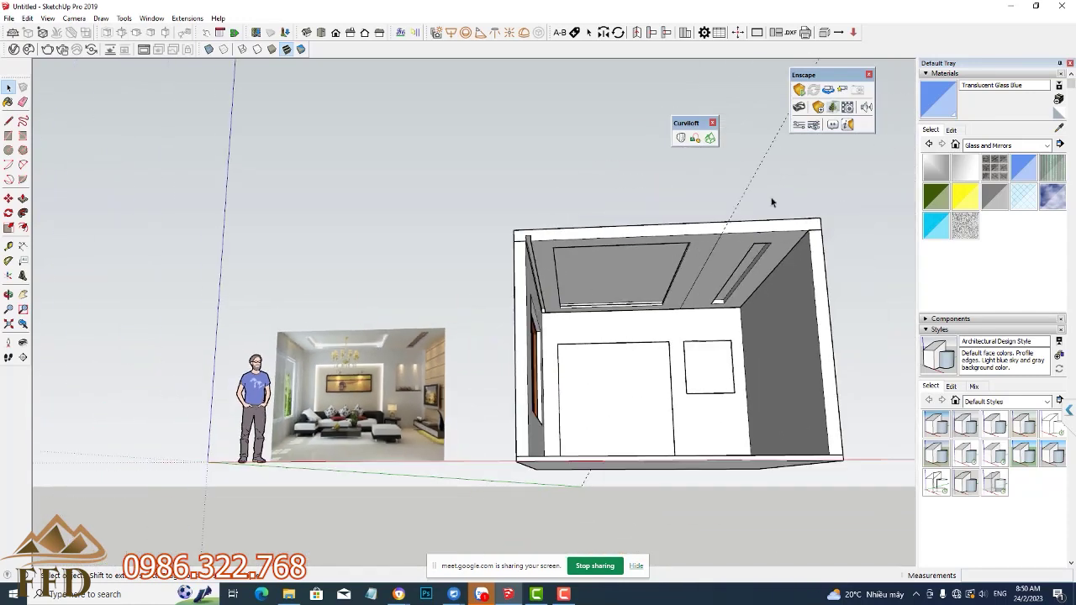
Step: Select the ceiling and check its context menu without making changes
{"action": "left_click", "coordinate": [710, 250]}
{"action": "right_click", "coordinate": [707, 253]}
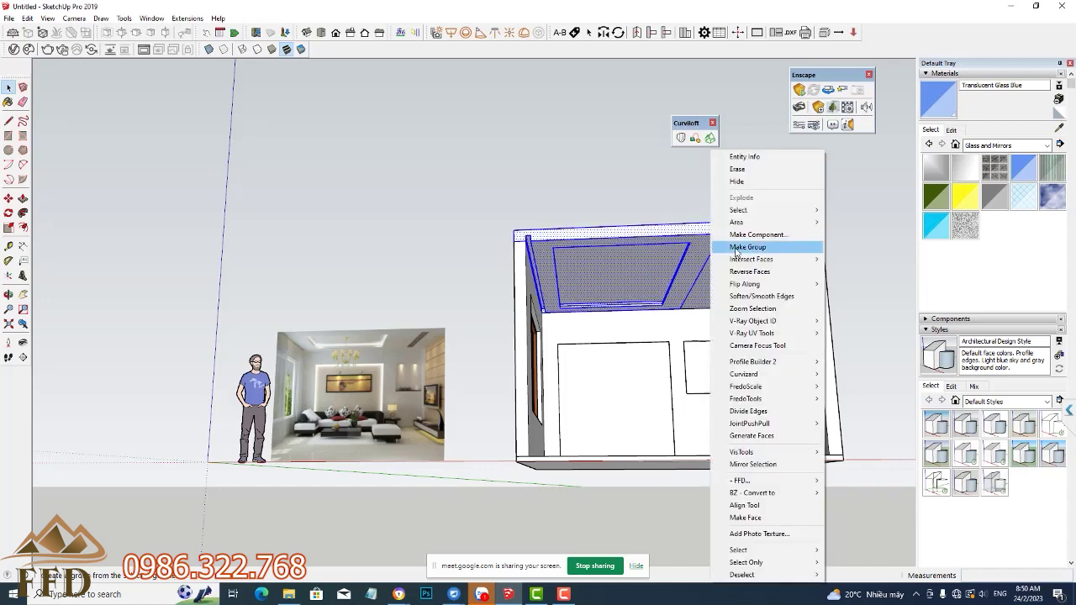
{"action": "left_click", "coordinate": [738, 247]}
{"action": "scroll", "coordinate": [315, 351], "scroll_direction": "up", "scroll_amount": 3}
{"action": "scroll", "coordinate": [337, 338], "scroll_direction": "up", "scroll_amount": 2}
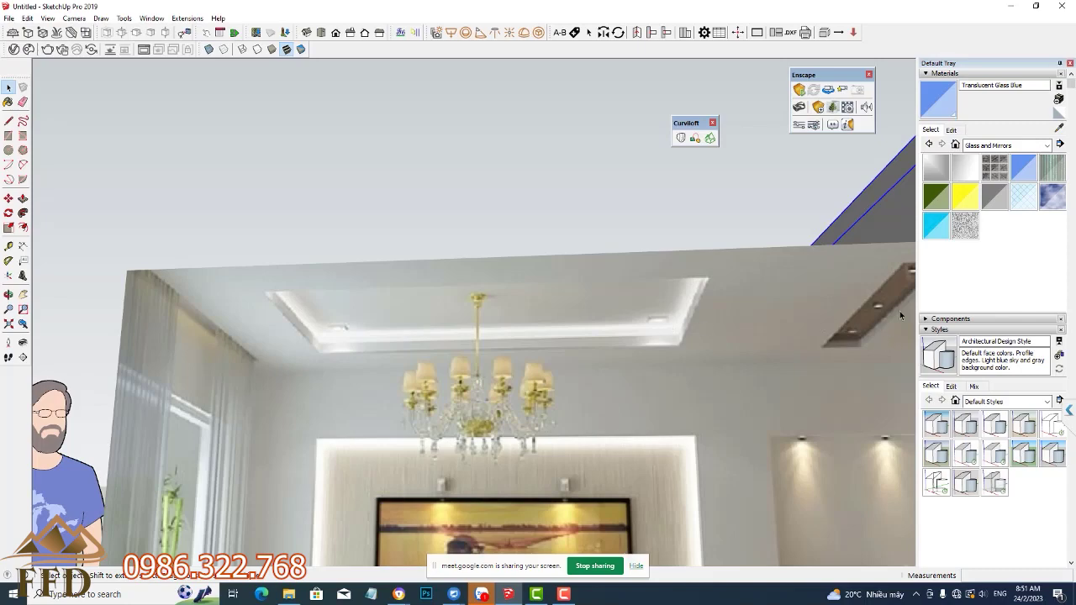
{"action": "scroll", "coordinate": [541, 338], "scroll_direction": "down", "scroll_amount": 2}
{"action": "scroll", "coordinate": [538, 339], "scroll_direction": "down", "scroll_amount": 3}
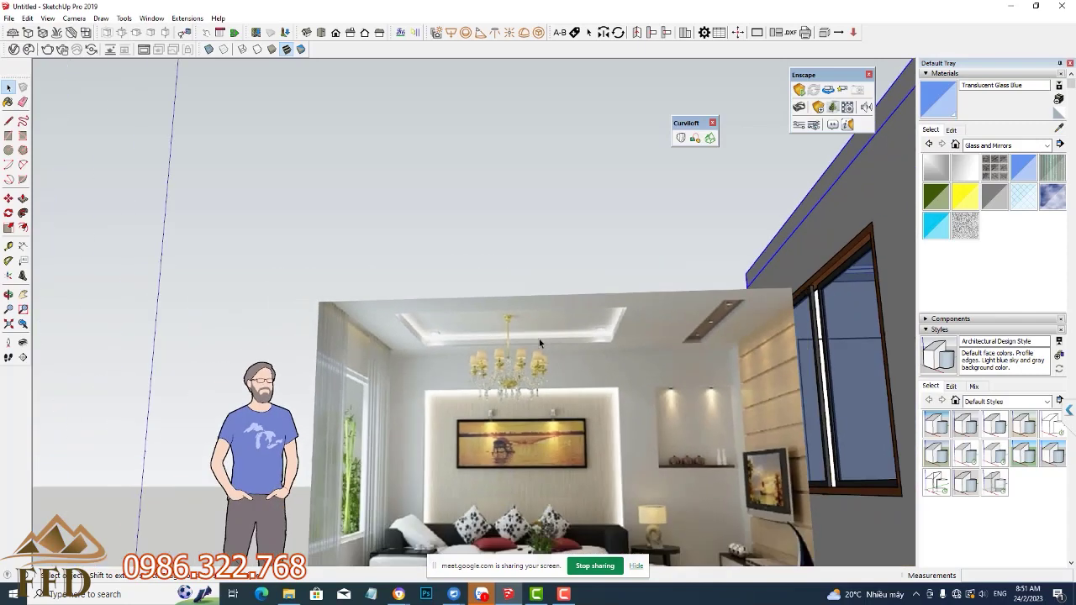
{"action": "scroll", "coordinate": [507, 349], "scroll_direction": "down", "scroll_amount": 3}
{"action": "scroll", "coordinate": [832, 252], "scroll_direction": "up", "scroll_amount": 3}
{"action": "scroll", "coordinate": [807, 293], "scroll_direction": "up", "scroll_amount": 2}
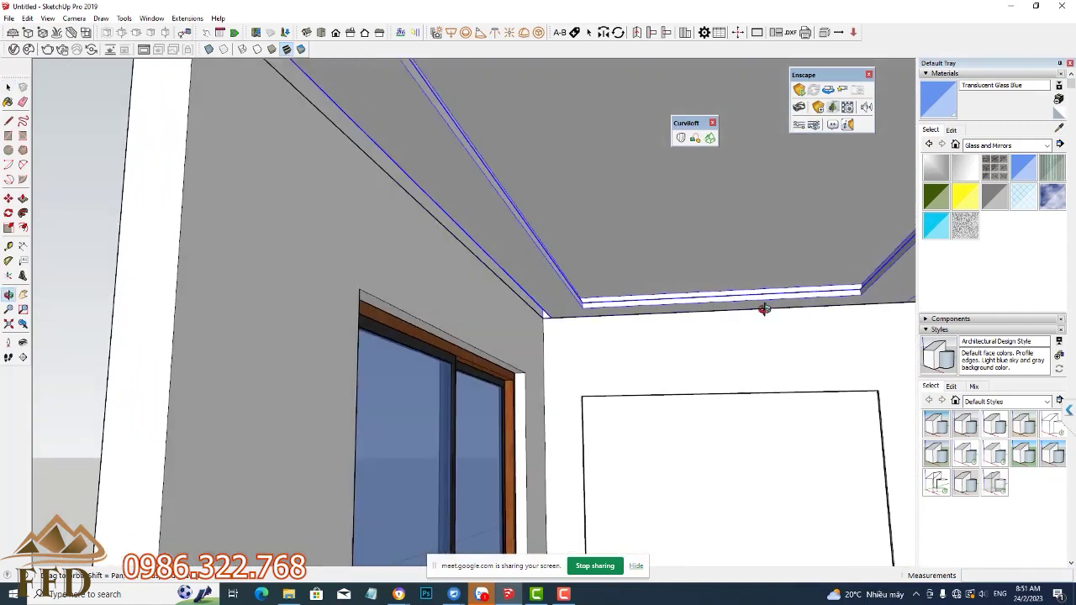
{"action": "scroll", "coordinate": [763, 308], "scroll_direction": "up", "scroll_amount": 1}
{"action": "scroll", "coordinate": [596, 278], "scroll_direction": "up", "scroll_amount": 1}
{"action": "scroll", "coordinate": [596, 278], "scroll_direction": "up", "scroll_amount": 1}
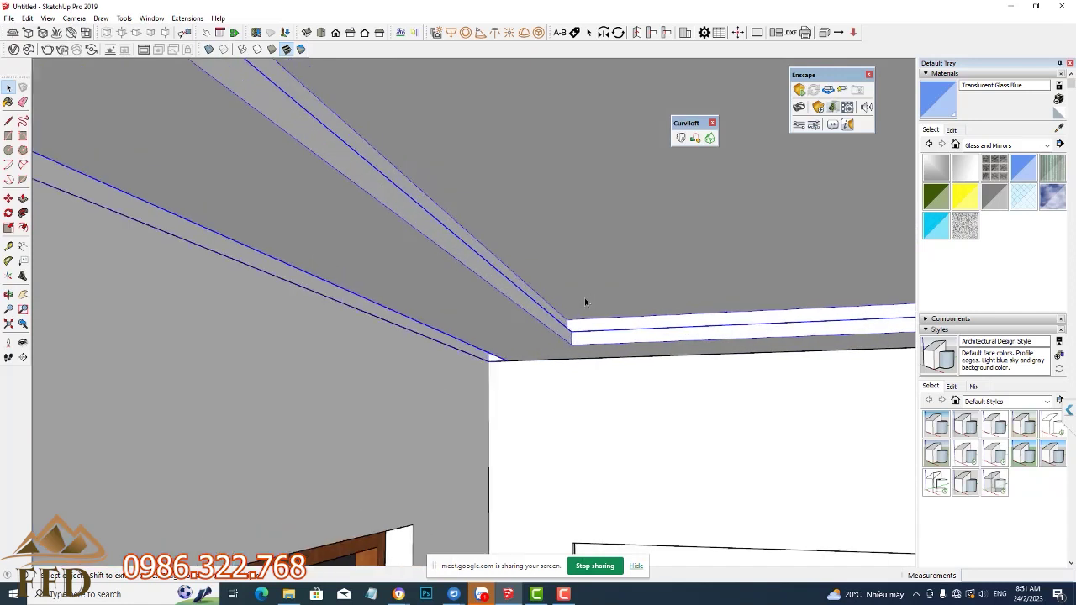
Step: Draw a circle on the ceiling and give it a 9 mm thickness
{"action": "key", "text": "c"}
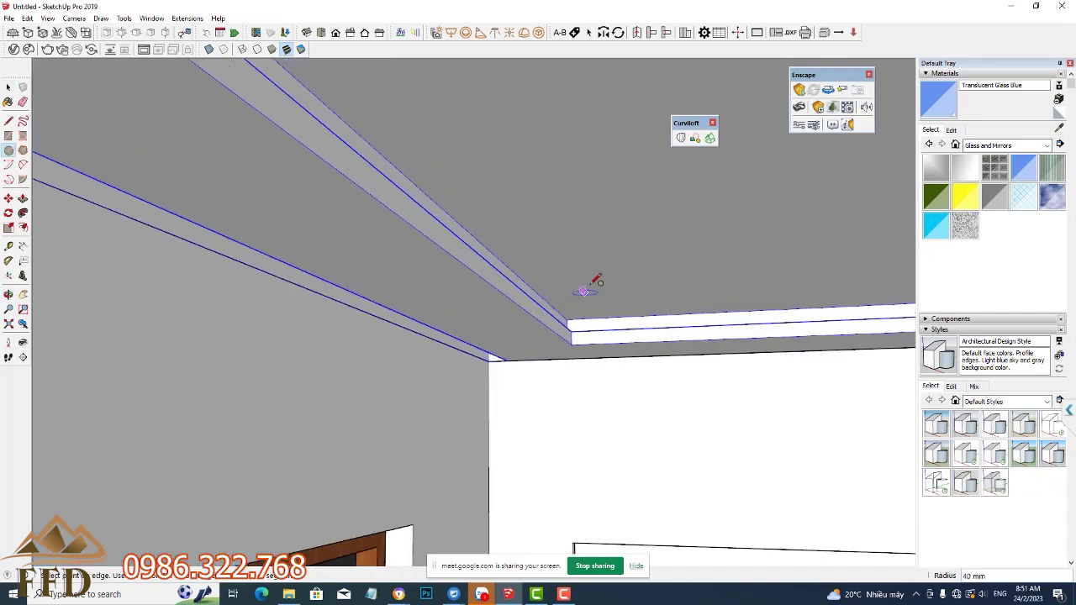
{"action": "scroll", "coordinate": [592, 283], "scroll_direction": "up", "scroll_amount": 2}
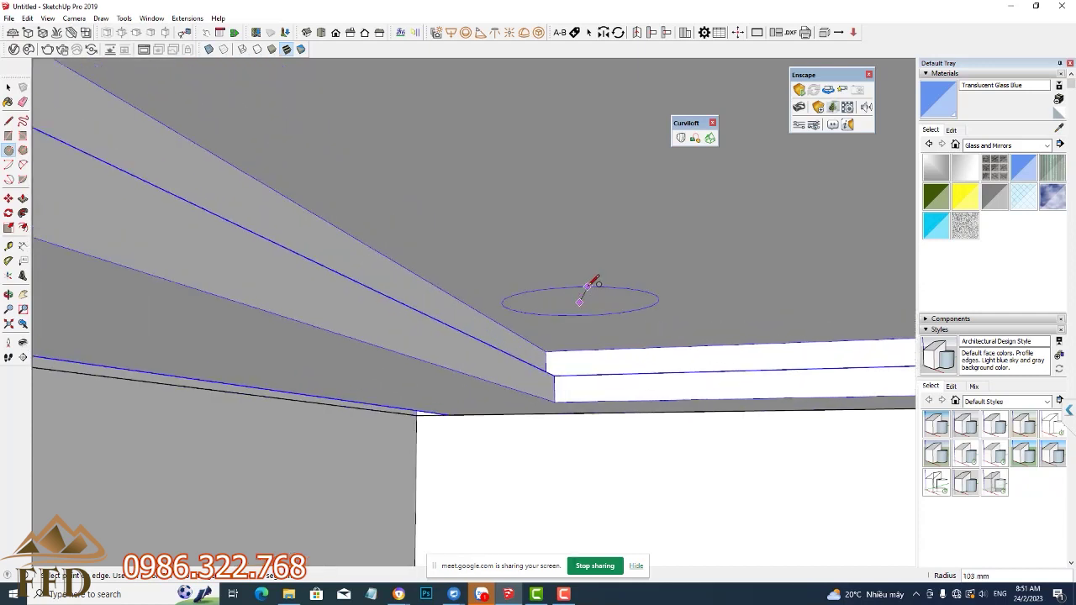
{"action": "left_click", "coordinate": [584, 291]}
{"action": "scroll", "coordinate": [588, 296], "scroll_direction": "up", "scroll_amount": 2}
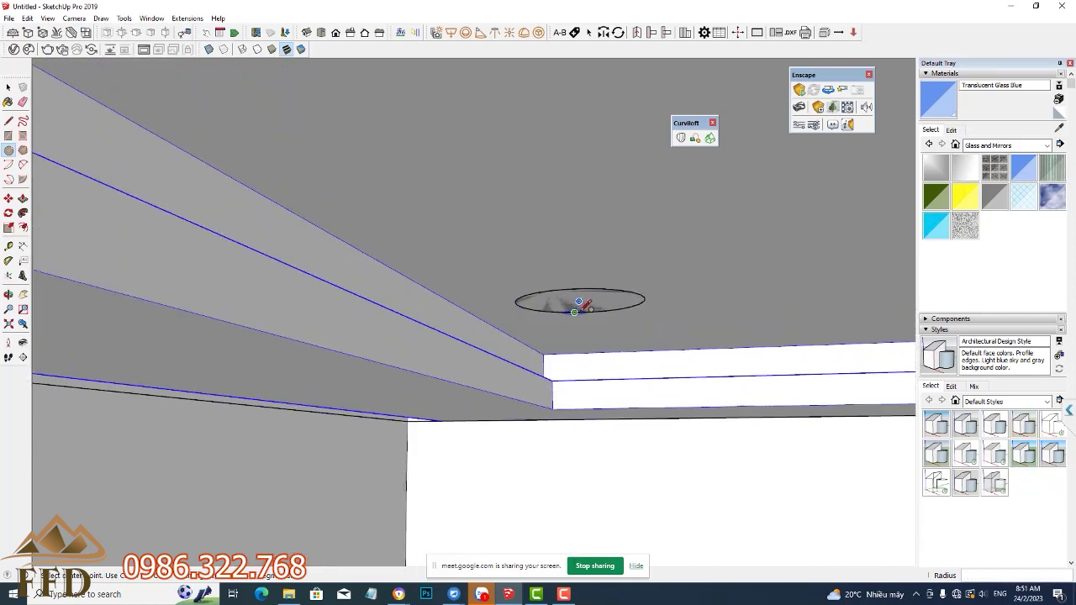
{"action": "key", "text": "p"}
{"action": "left_click_drag", "start_coordinate": [595, 301], "coordinate": [593, 311]}
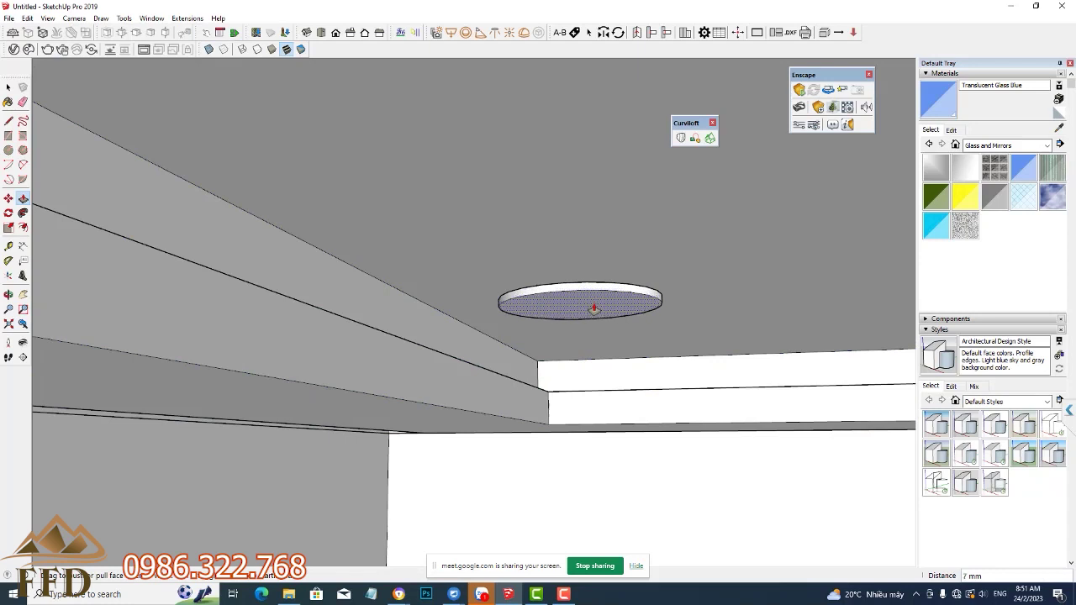
{"action": "scroll", "coordinate": [593, 311], "scroll_direction": "up", "scroll_amount": 1}
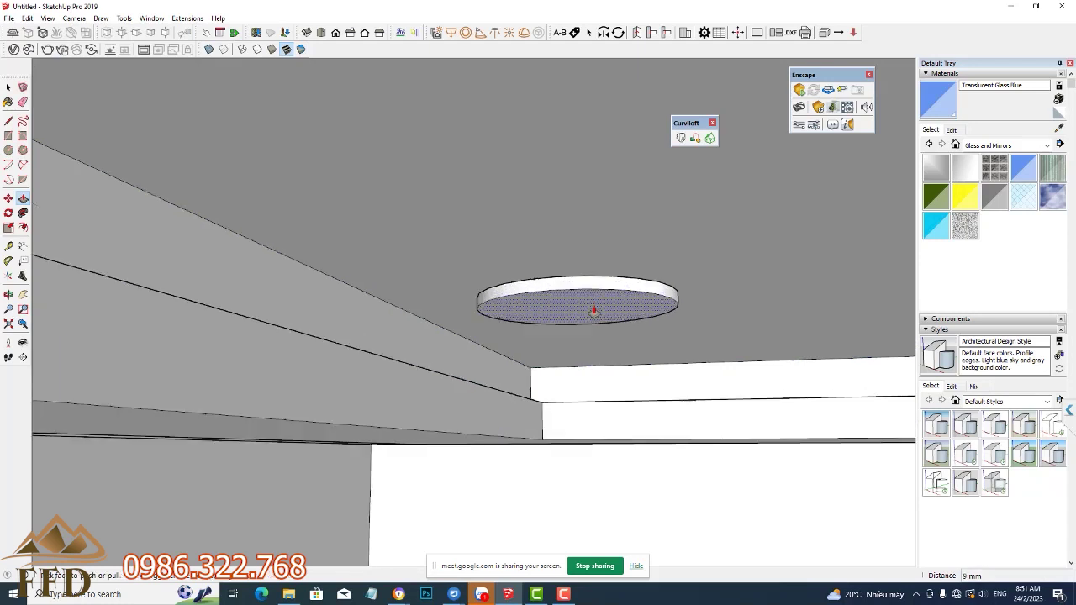
{"action": "scroll", "coordinate": [593, 311], "scroll_direction": "up", "scroll_amount": 1}
Step: Offset the disc's edge inward to form an inner circle just inside the rim
{"action": "key", "text": "f"}
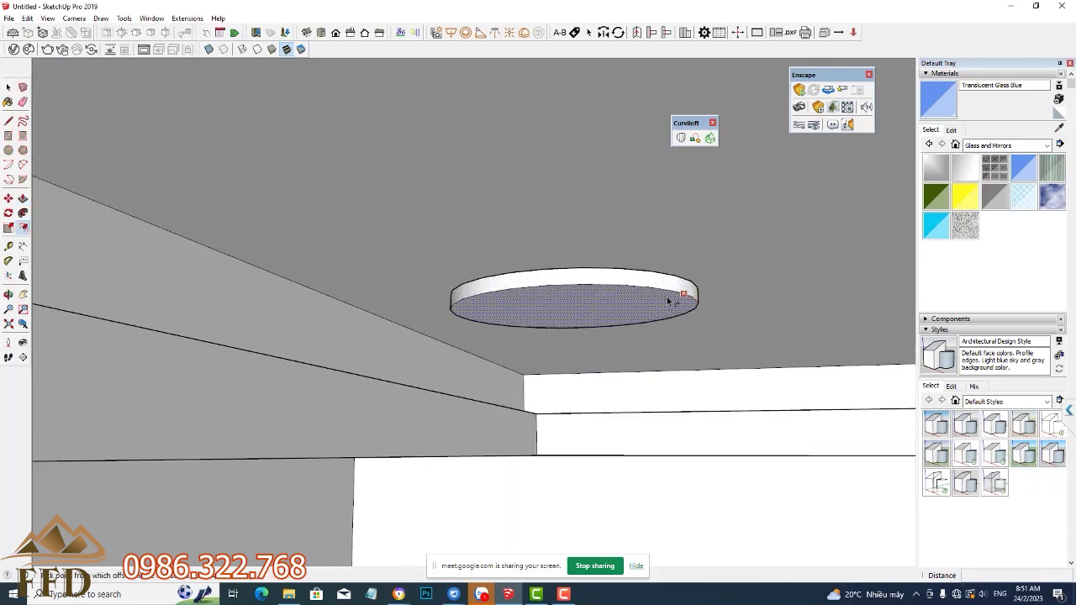
{"action": "left_click", "coordinate": [668, 301]}
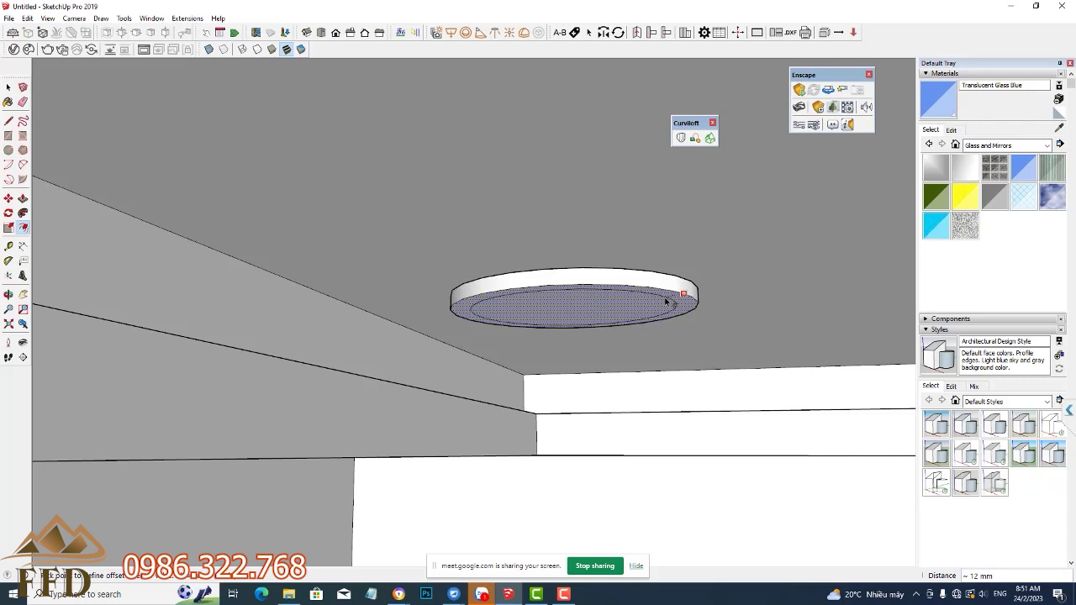
{"action": "left_click", "coordinate": [612, 326]}
{"action": "key", "text": "p"}
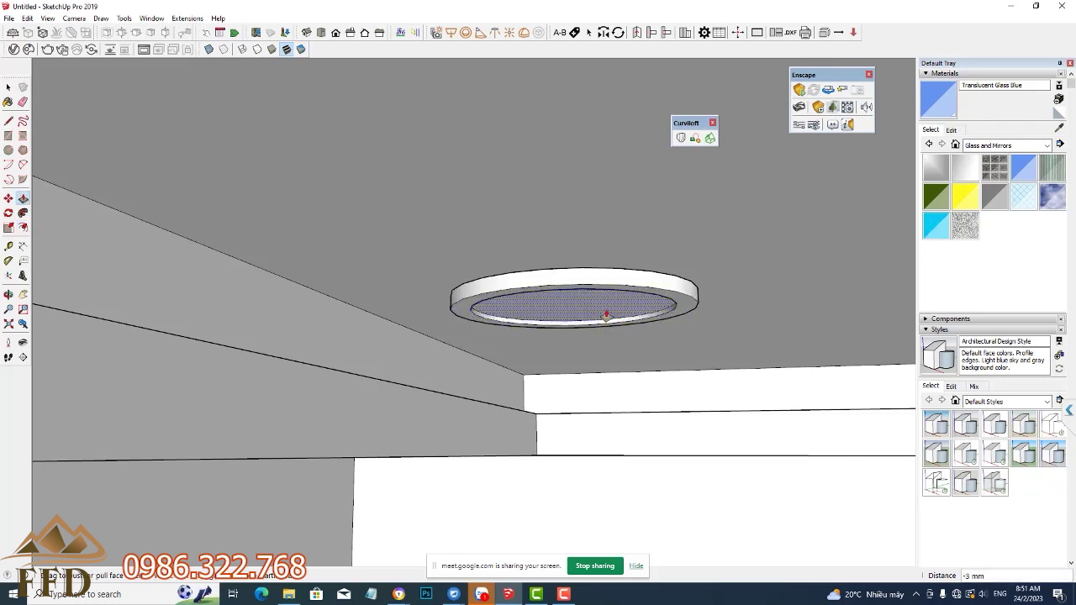
Step: Group the whole downlight disc into a single object
{"action": "key", "text": "space"}
{"action": "triple_click", "coordinate": [676, 300]}
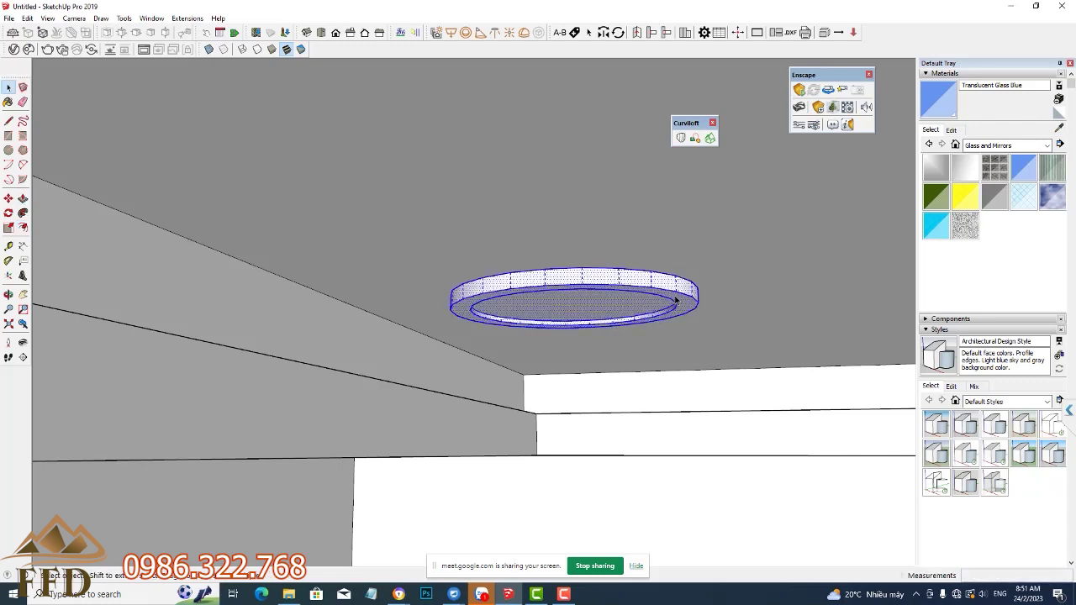
{"action": "right_click", "coordinate": [675, 300]}
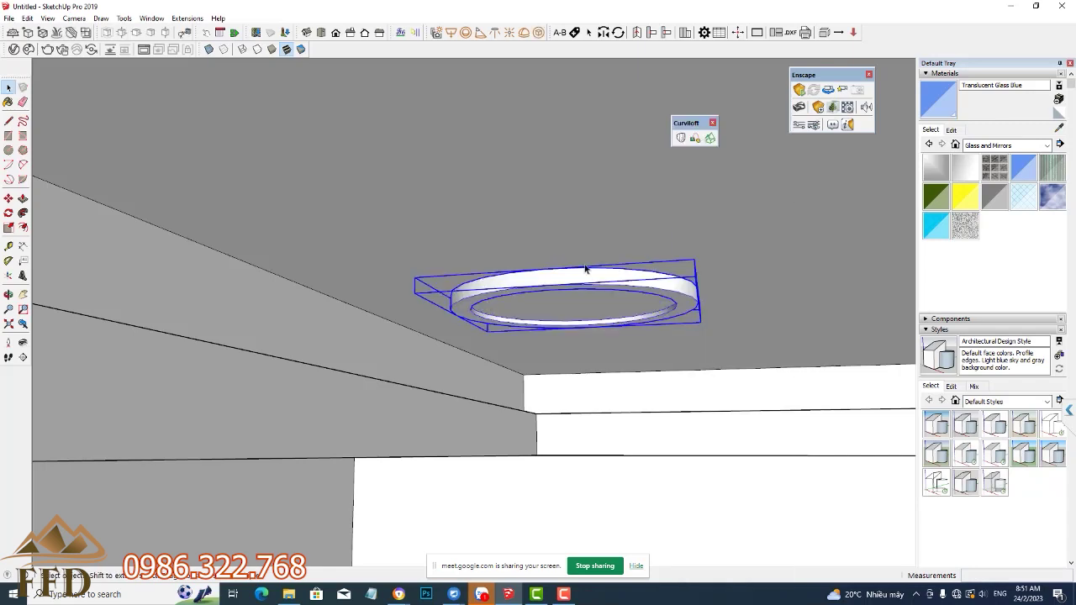
{"action": "left_click", "coordinate": [707, 217]}
{"action": "scroll", "coordinate": [448, 325], "scroll_direction": "down", "scroll_amount": 2}
{"action": "scroll", "coordinate": [448, 324], "scroll_direction": "down", "scroll_amount": 3}
{"action": "middle_click_drag", "start_coordinate": [449, 325], "coordinate": [516, 321]}
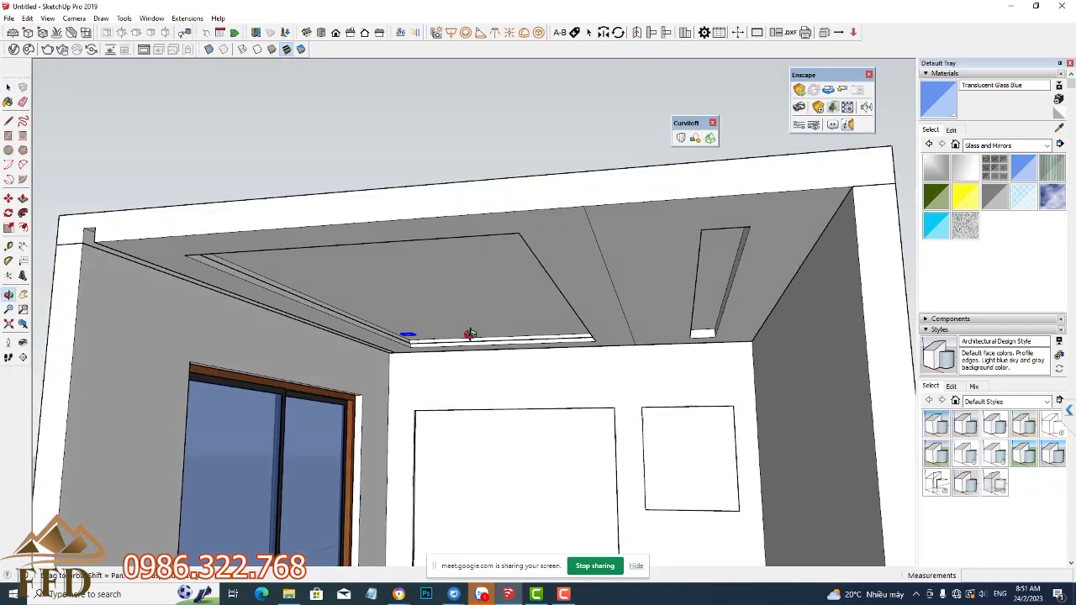
Step: Copy the downlight about 2027 mm to the tray's right end
{"action": "scroll", "coordinate": [385, 337], "scroll_direction": "up", "scroll_amount": 3}
{"action": "key", "text": "m"}
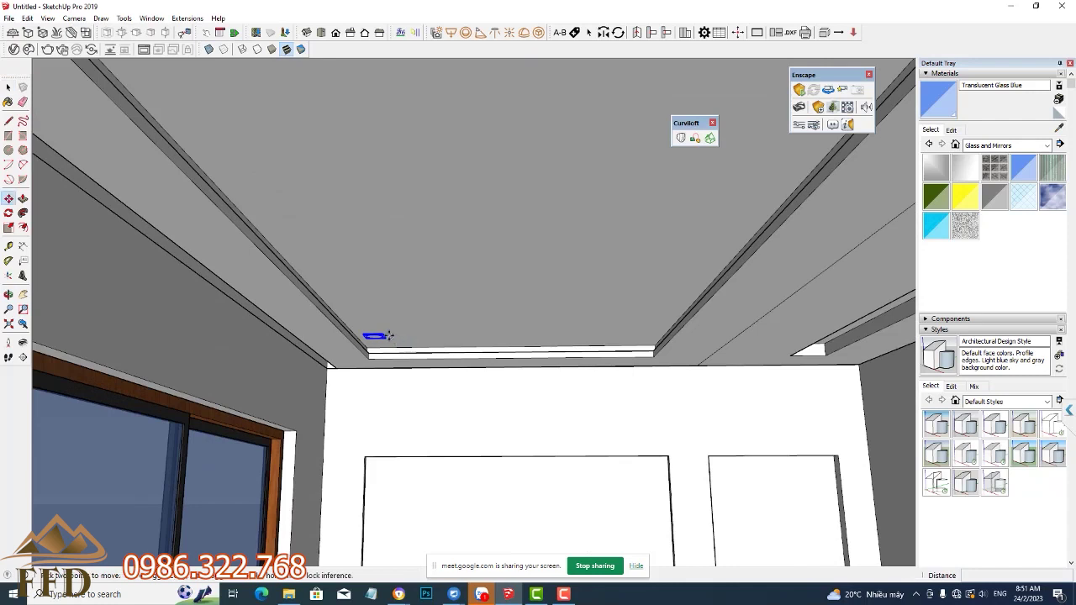
{"action": "left_click", "coordinate": [376, 335]}
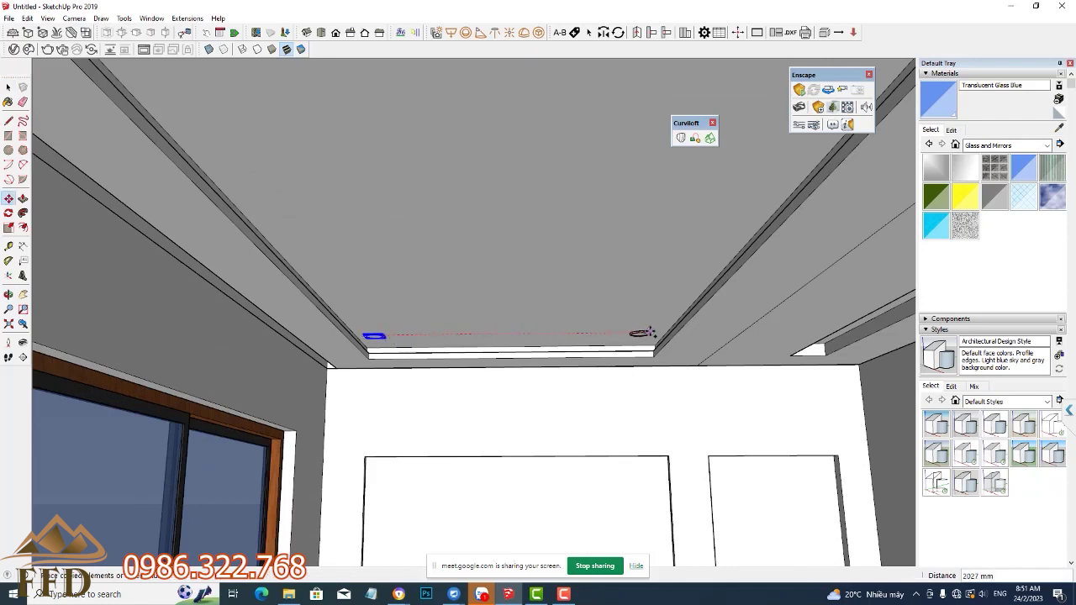
{"action": "left_click", "coordinate": [653, 332]}
Step: Select both downlights and begin copying them toward the back of the tray
{"action": "key", "text": "space"}
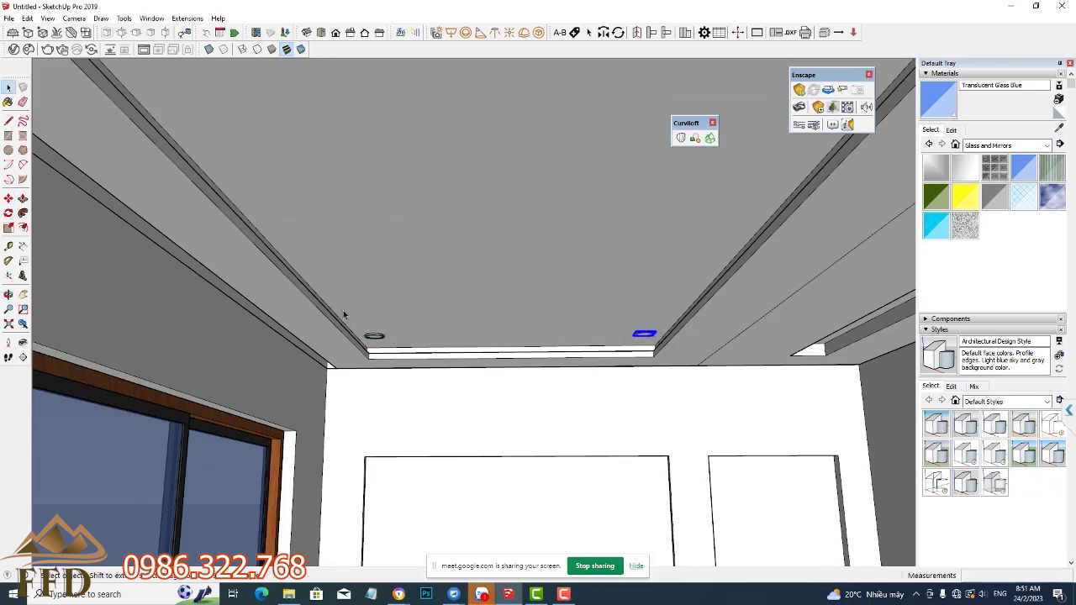
{"action": "left_click_drag", "start_coordinate": [344, 312], "coordinate": [696, 385]}
{"action": "key", "text": "m"}
{"action": "left_click", "coordinate": [381, 329]}
{"action": "scroll", "coordinate": [382, 330], "scroll_direction": "down", "scroll_amount": 5}
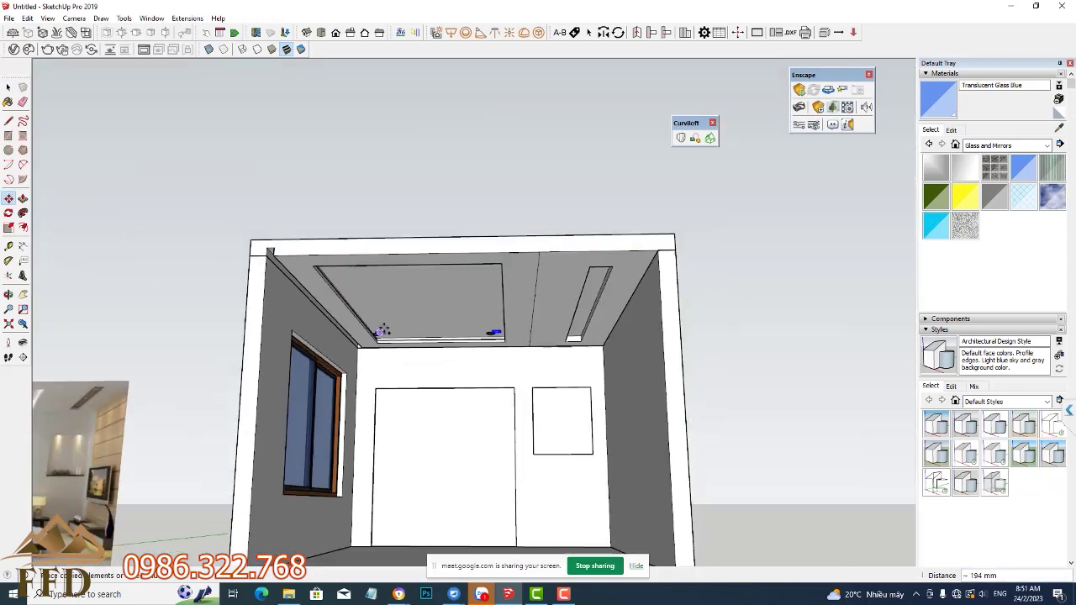
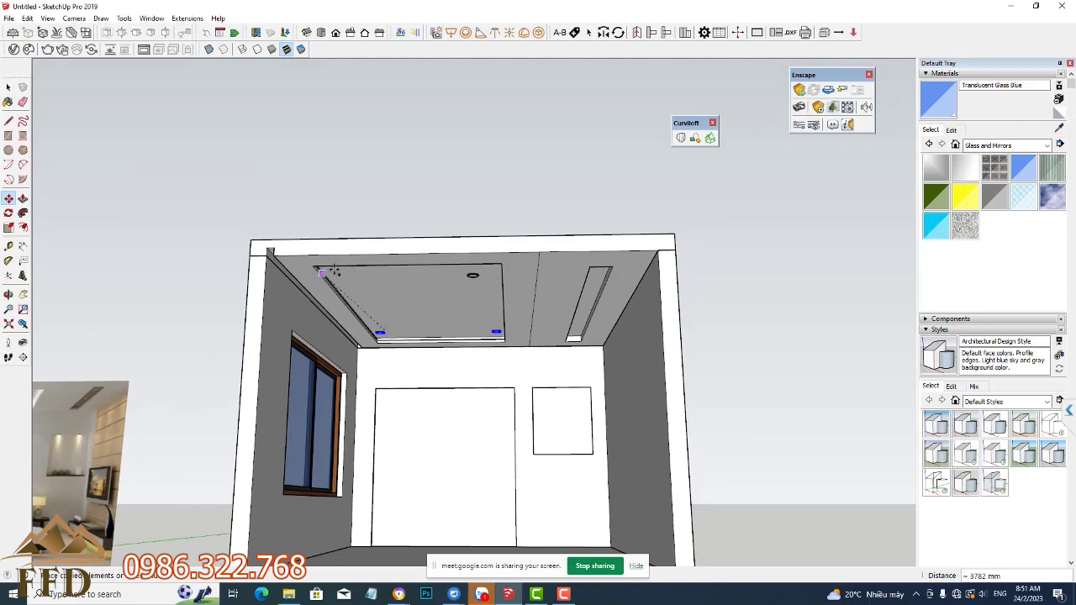
Step: Place the copied pair of downlights at the opposite end of the recessed ceiling panel
{"action": "scroll", "coordinate": [345, 267], "scroll_direction": "up", "scroll_amount": 2}
{"action": "scroll", "coordinate": [343, 268], "scroll_direction": "up", "scroll_amount": 1}
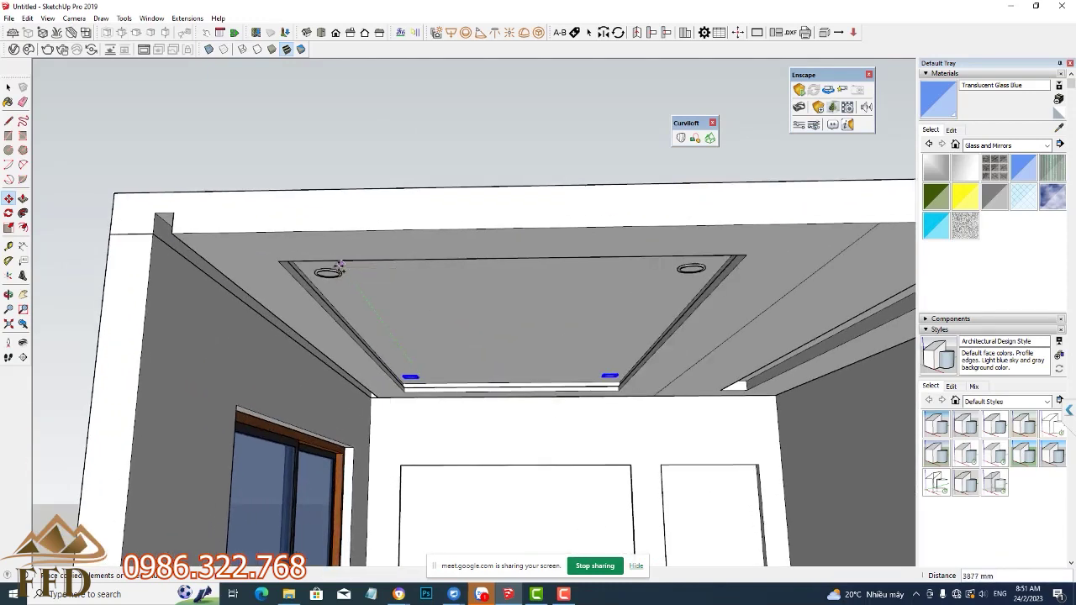
{"action": "left_click", "coordinate": [339, 266]}
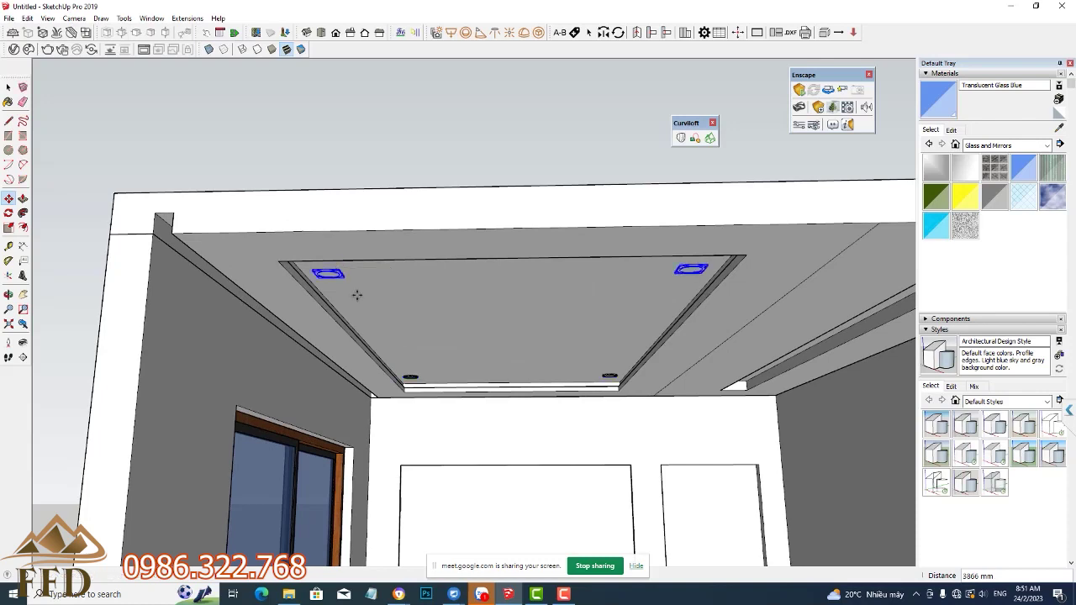
{"action": "scroll", "coordinate": [438, 364], "scroll_direction": "down", "scroll_amount": 4}
{"action": "middle_click_drag", "start_coordinate": [466, 371], "coordinate": [431, 386]}
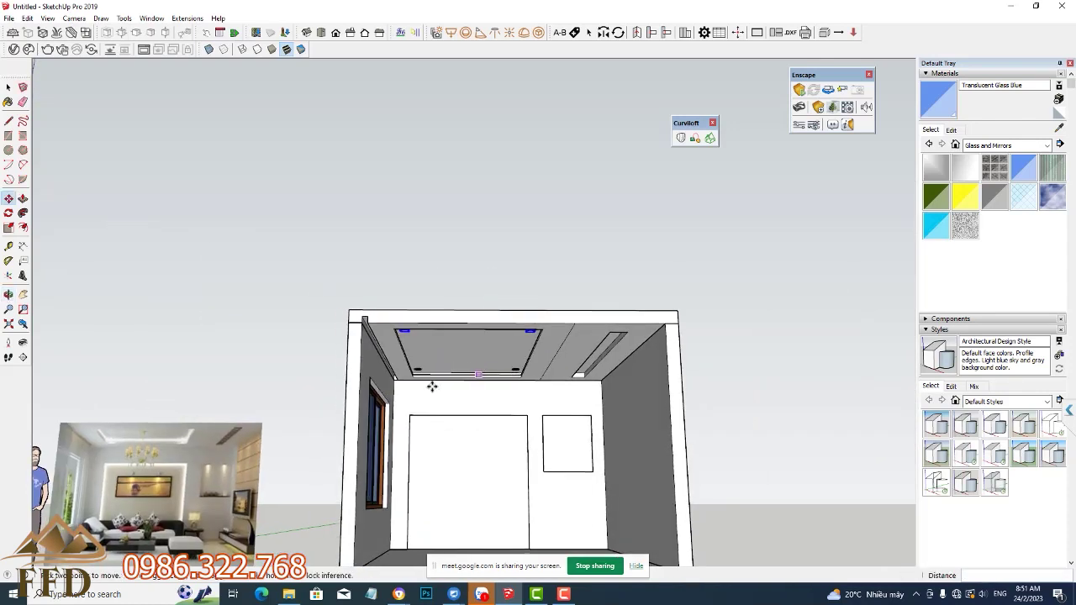
{"action": "scroll", "coordinate": [621, 403], "scroll_direction": "up", "scroll_amount": 2}
{"action": "scroll", "coordinate": [620, 403], "scroll_direction": "up", "scroll_amount": 3}
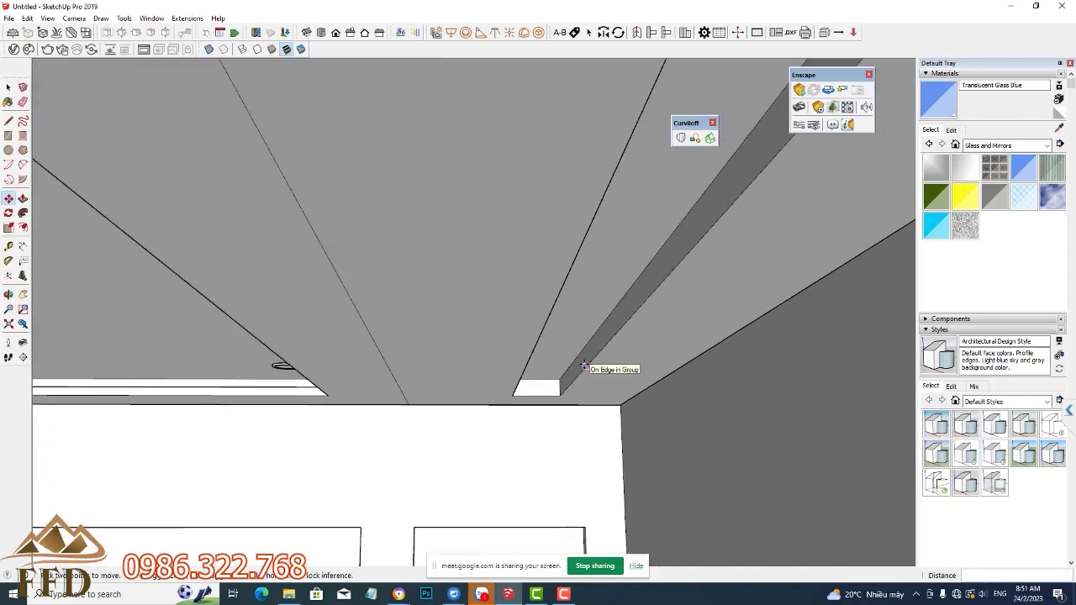
{"action": "middle_click_drag", "start_coordinate": [600, 370], "coordinate": [557, 358]}
Step: Draw a circle of about 110 mm radius in the ceiling slot and extrude it down into a short cylinder
{"action": "key", "text": "c"}
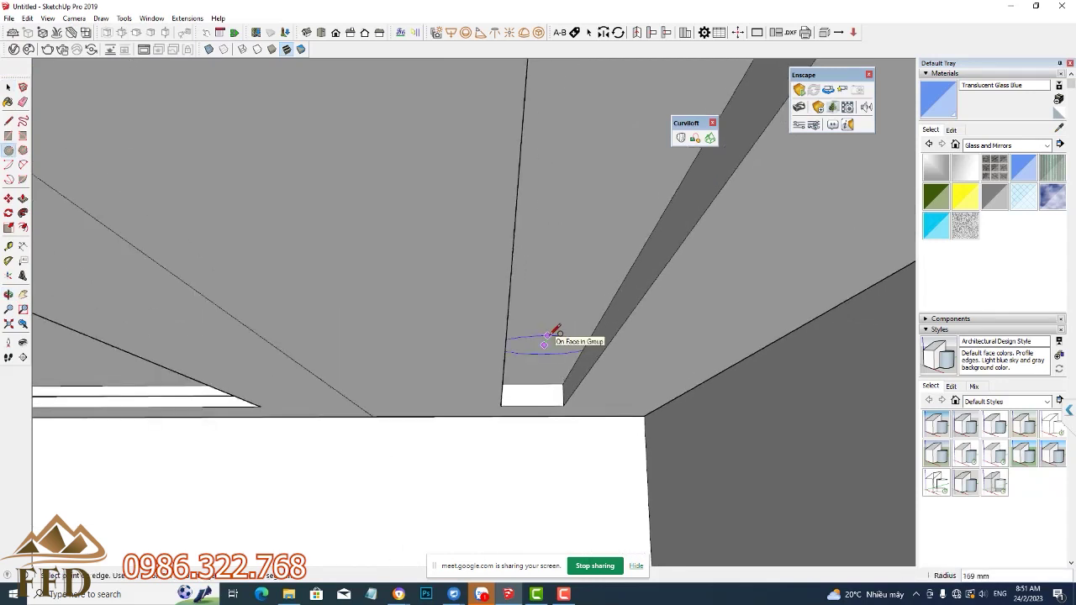
{"action": "left_click", "coordinate": [546, 343]}
{"action": "middle_click_drag", "start_coordinate": [546, 343], "coordinate": [551, 338]}
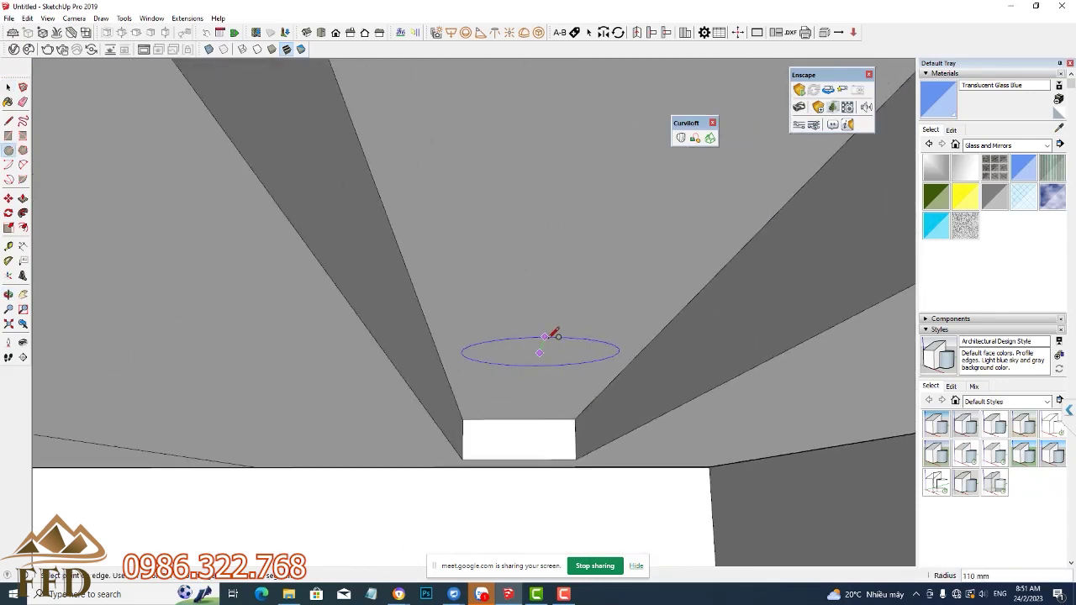
{"action": "left_click", "coordinate": [553, 336]}
{"action": "key", "text": "p"}
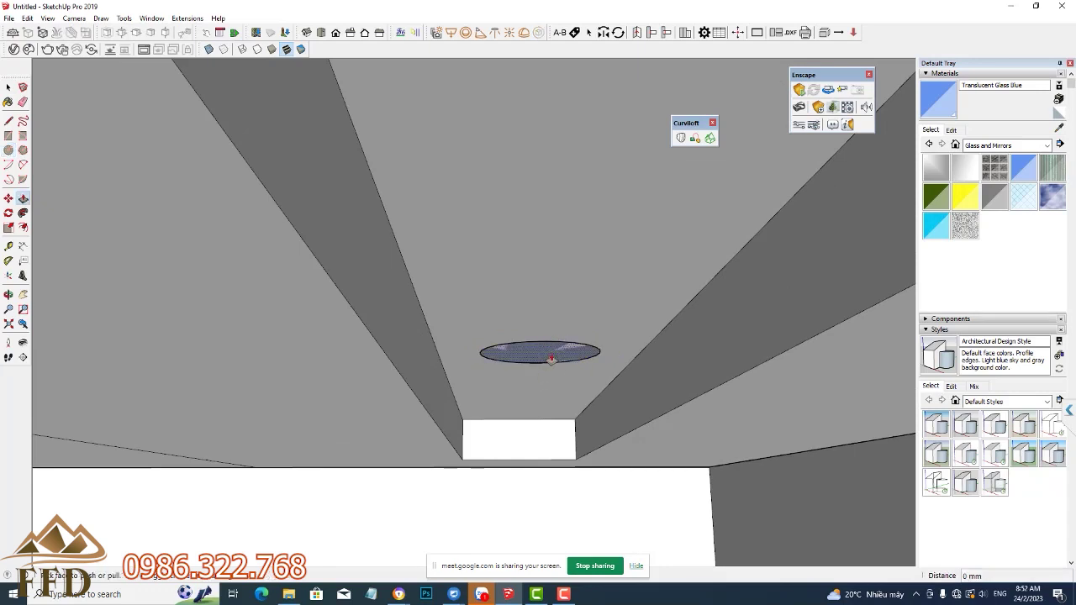
{"action": "left_click", "coordinate": [545, 353]}
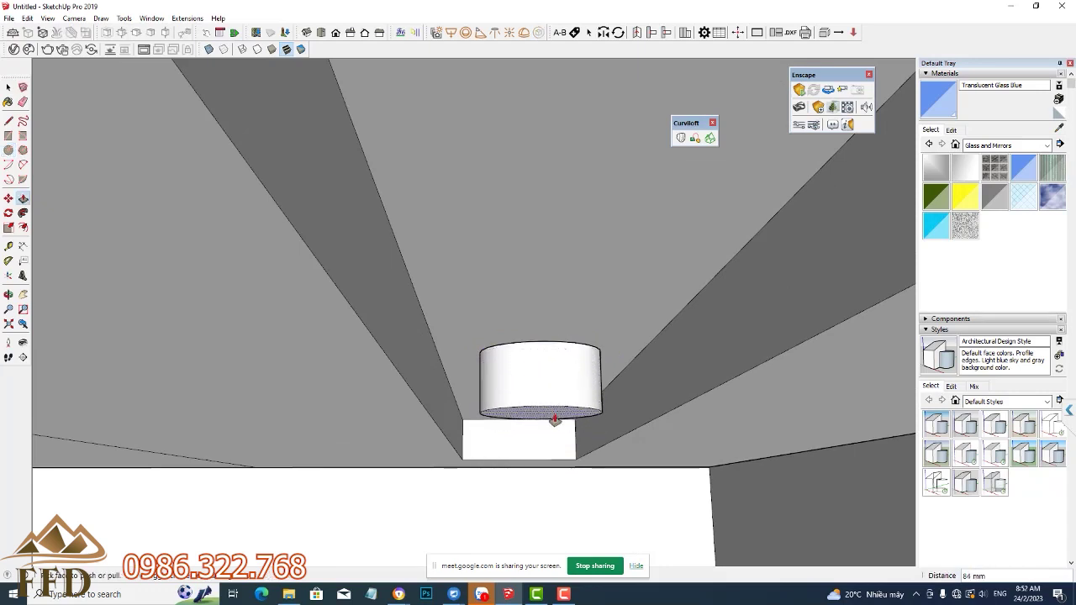
{"action": "middle_click_drag", "start_coordinate": [556, 432], "coordinate": [569, 421]}
{"action": "scroll", "coordinate": [580, 407], "scroll_direction": "up", "scroll_amount": 2}
Step: Offset the cylinder's bottom edge inward and push the inner circle up to hollow it
{"action": "key", "text": "f"}
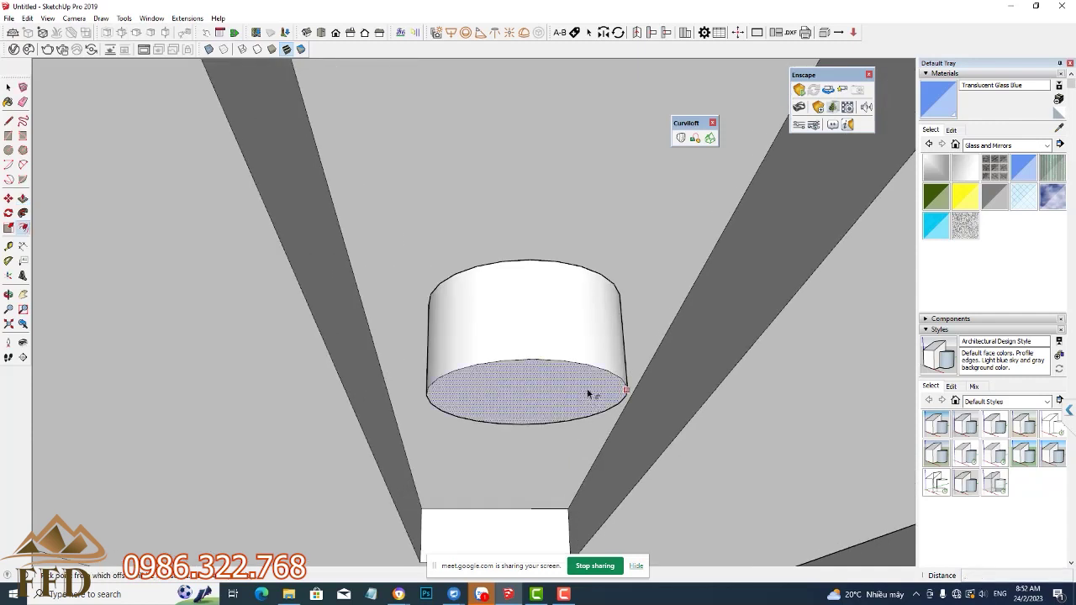
{"action": "left_click", "coordinate": [594, 380]}
{"action": "key", "text": "p"}
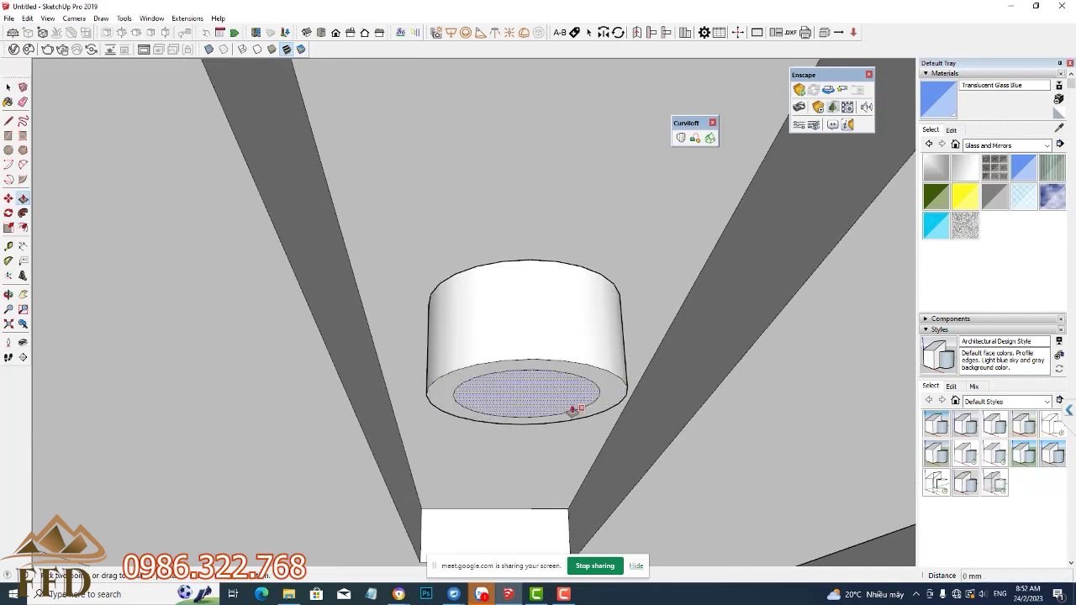
{"action": "left_click", "coordinate": [555, 393]}
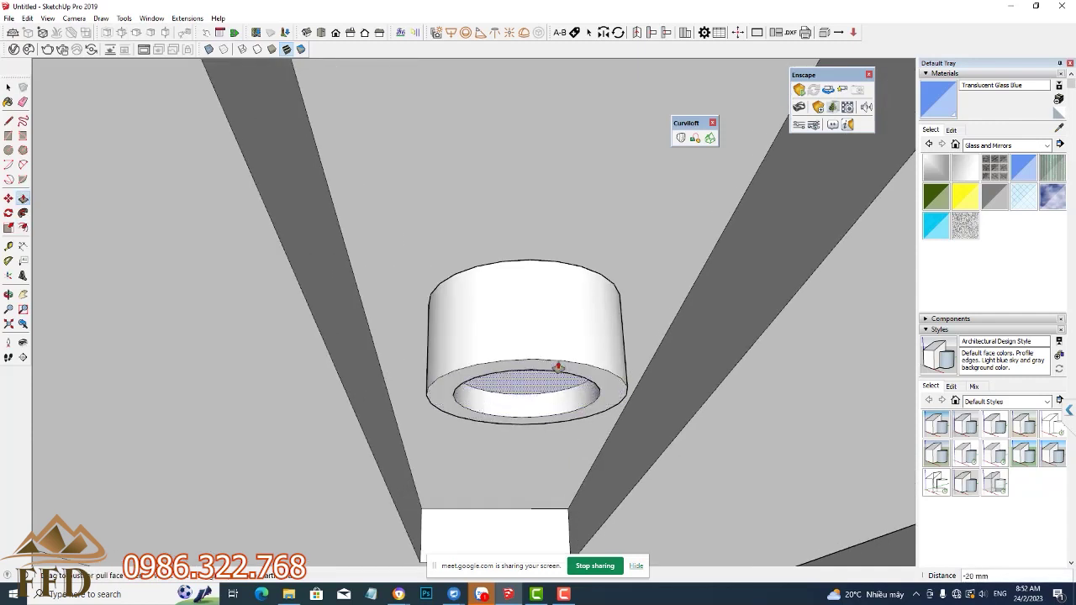
{"action": "left_click", "coordinate": [563, 350]}
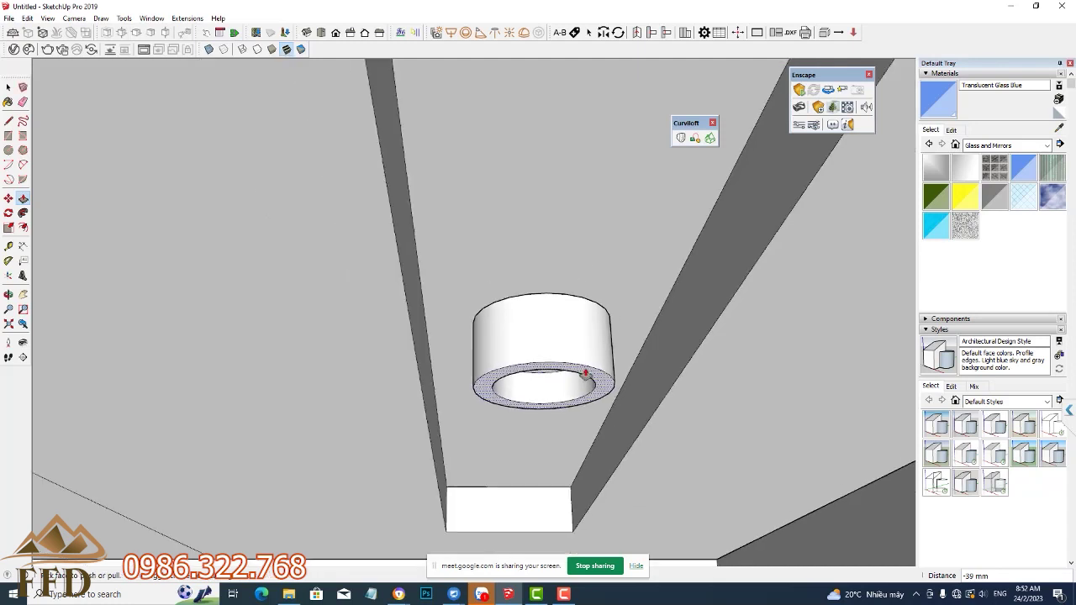
{"action": "scroll", "coordinate": [568, 370], "scroll_direction": "down", "scroll_amount": 3}
{"action": "scroll", "coordinate": [576, 383], "scroll_direction": "down", "scroll_amount": 3}
{"action": "key", "text": "space"}
Step: Make the cylindrical slot light a single group
{"action": "triple_click", "coordinate": [580, 387]}
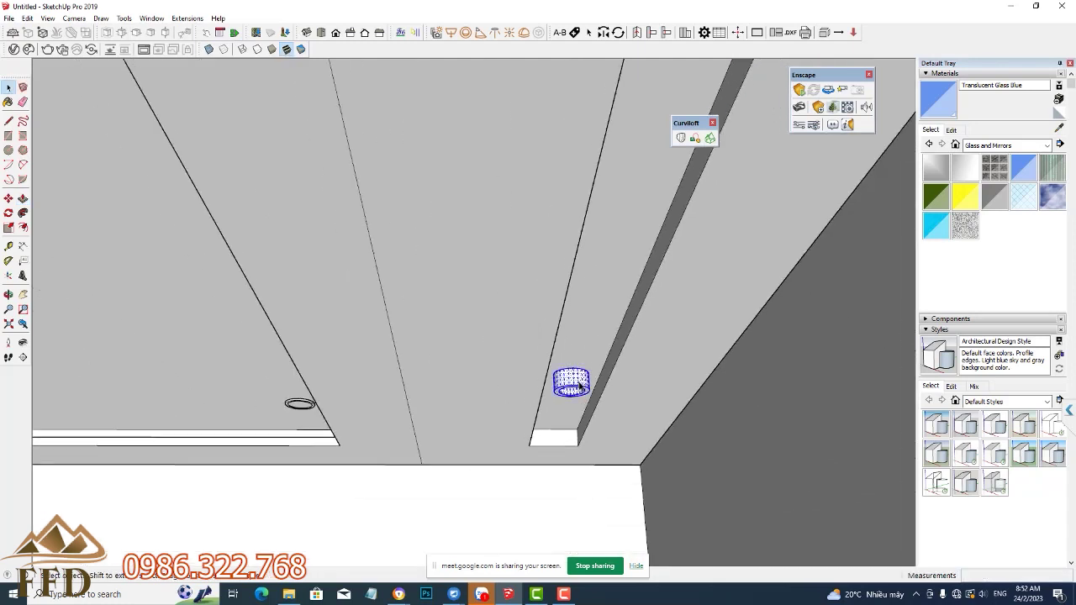
{"action": "right_click", "coordinate": [580, 387]}
{"action": "key", "text": "Escape"}
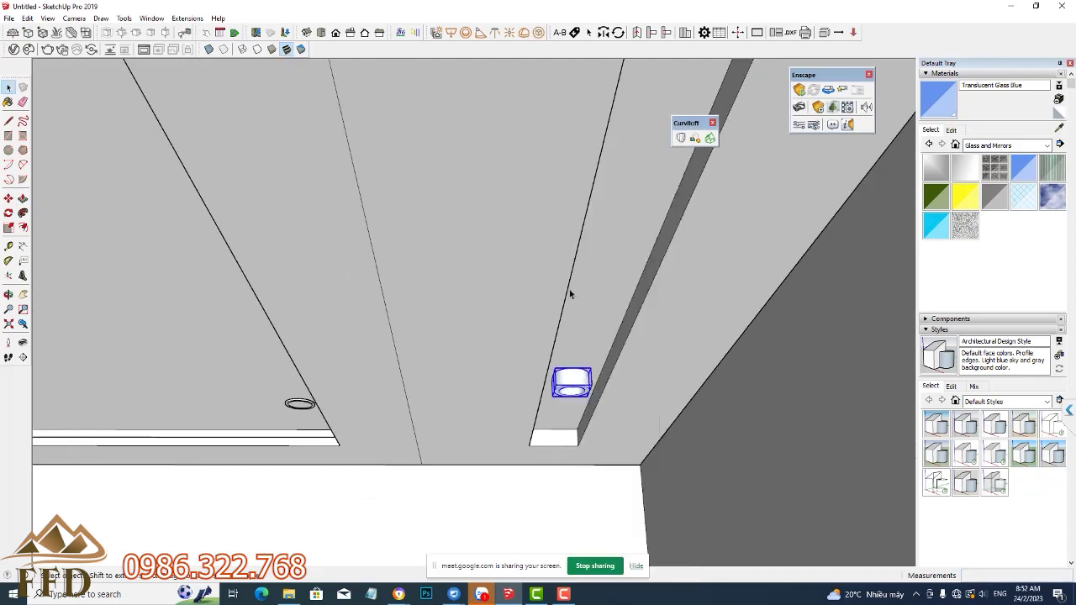
{"action": "scroll", "coordinate": [569, 289], "scroll_direction": "down", "scroll_amount": 2}
{"action": "scroll", "coordinate": [554, 403], "scroll_direction": "down", "scroll_amount": 3}
Step: Copy the light to the slot's far end and divide by /2 to add one evenly between
{"action": "key", "text": "m"}
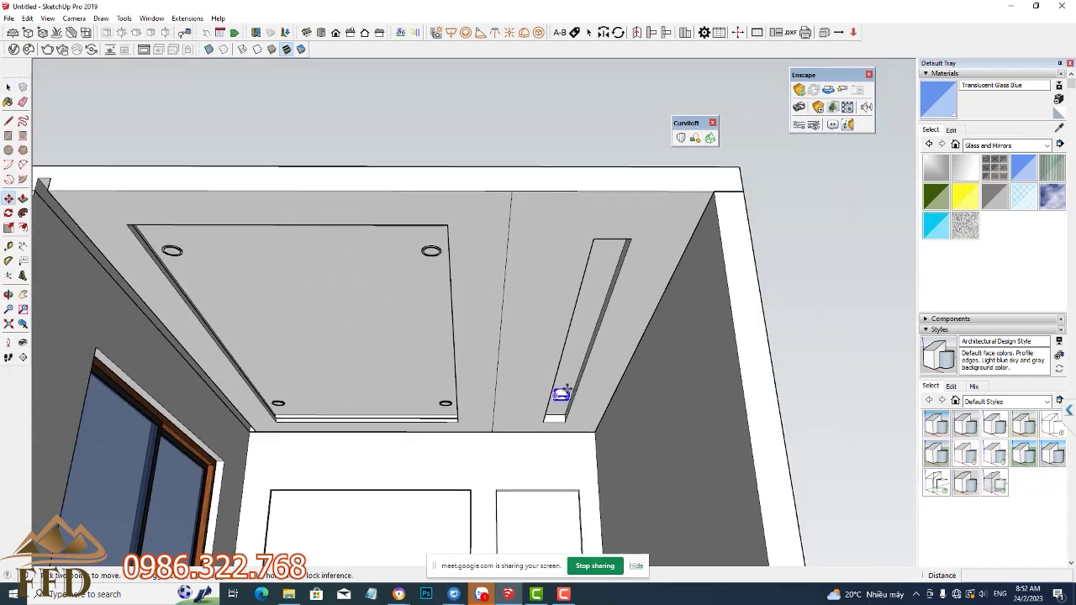
{"action": "left_click", "coordinate": [561, 397]}
{"action": "key", "text": "ctrl"}
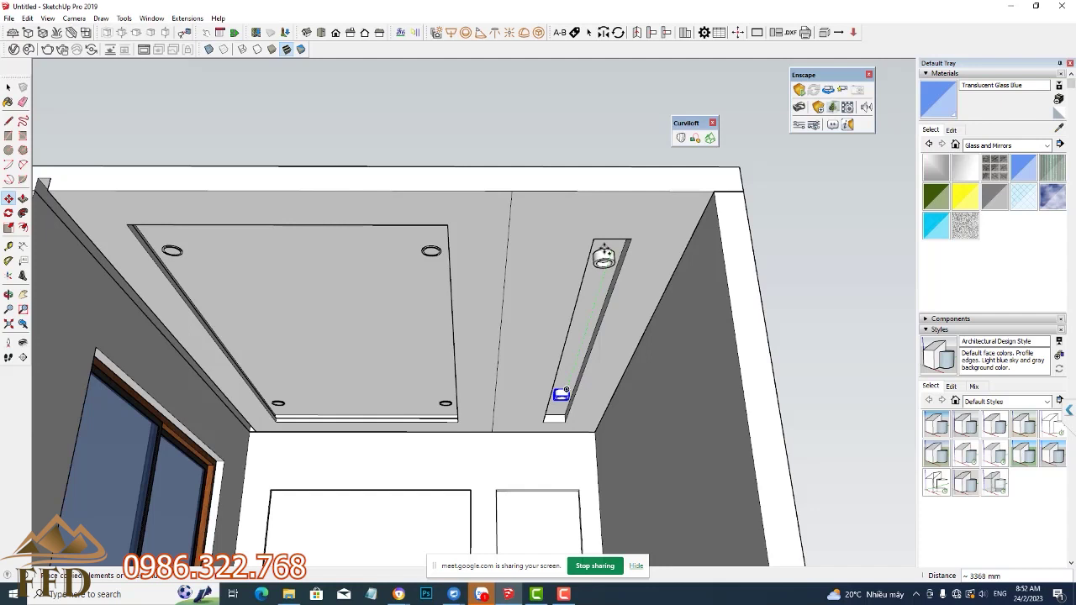
{"action": "left_click", "coordinate": [604, 250]}
{"action": "type", "text": "/2"}
{"action": "key", "text": "Return"}
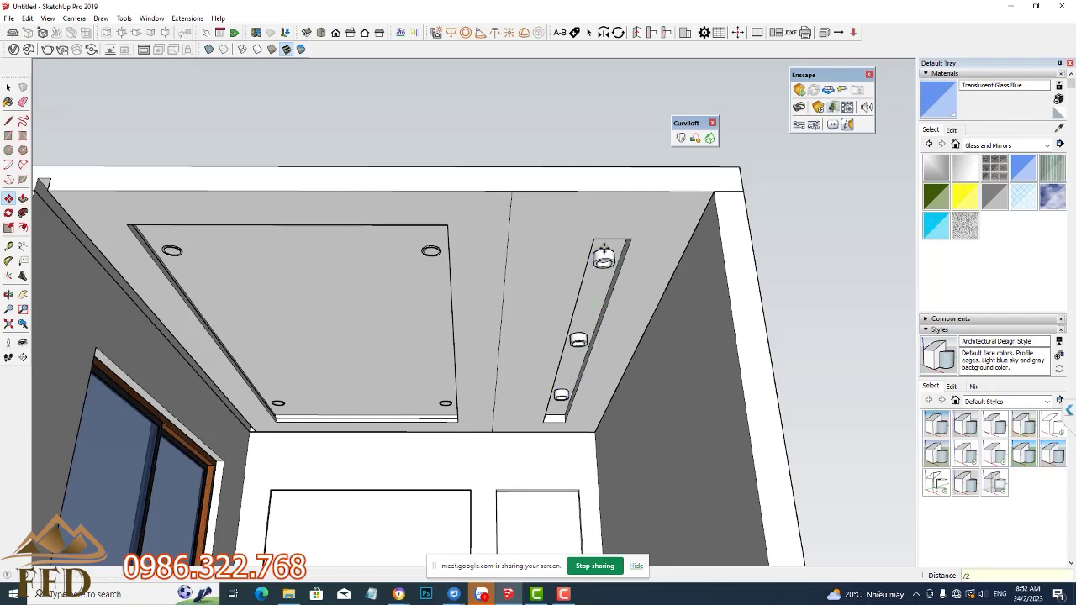
{"action": "key", "text": "ctrl+a"}
{"action": "scroll", "coordinate": [589, 286], "scroll_direction": "down", "scroll_amount": 5}
{"action": "middle_click_drag", "start_coordinate": [583, 317], "coordinate": [603, 450]}
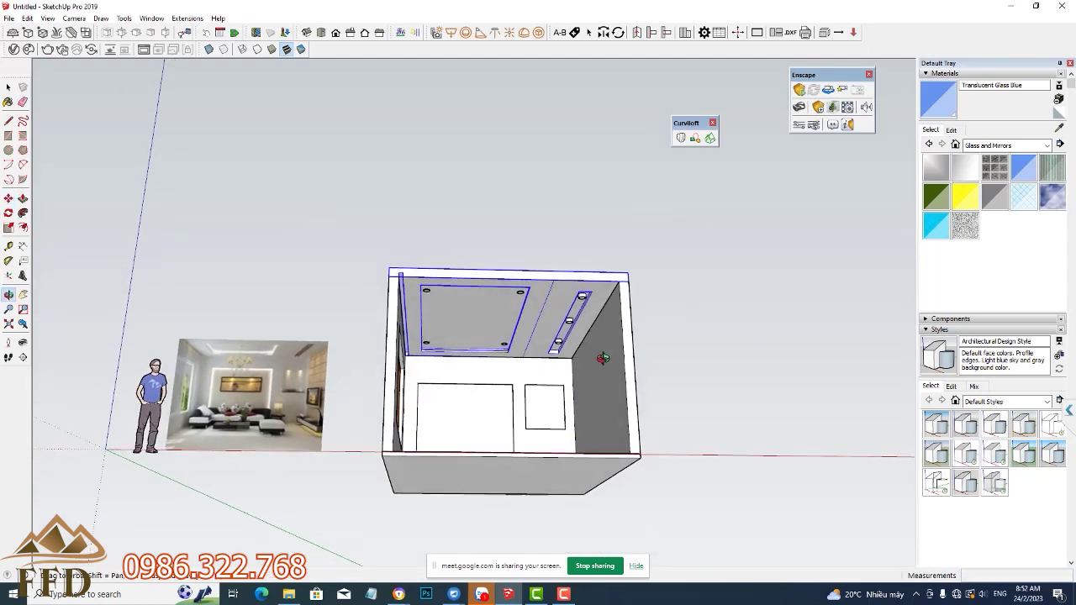
{"action": "scroll", "coordinate": [314, 402], "scroll_direction": "up", "scroll_amount": 2}
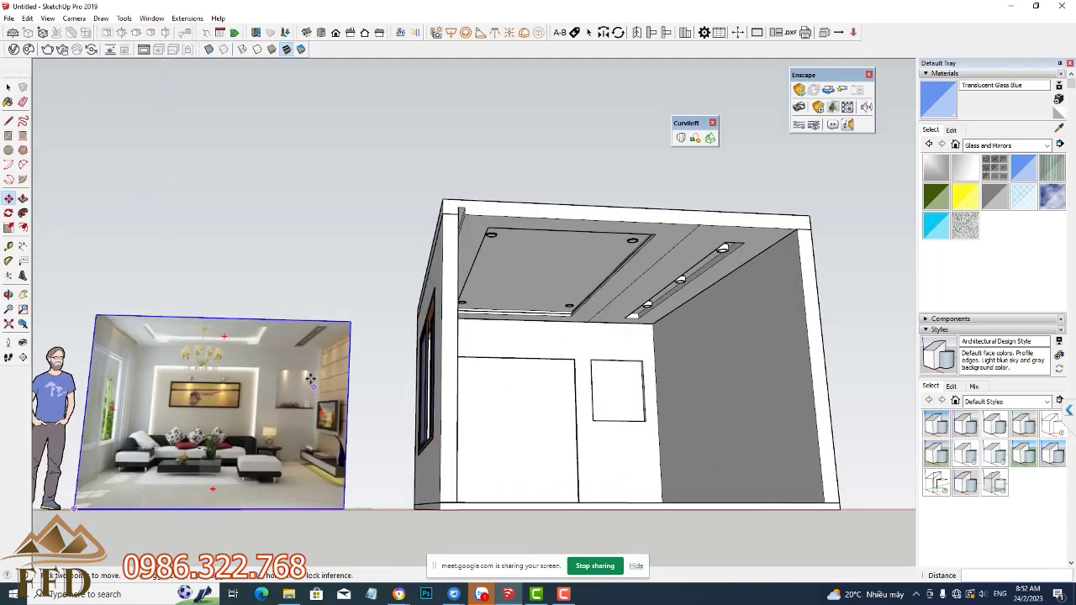
{"action": "scroll", "coordinate": [316, 336], "scroll_direction": "up", "scroll_amount": 3}
{"action": "scroll", "coordinate": [332, 367], "scroll_direction": "up", "scroll_amount": 2}
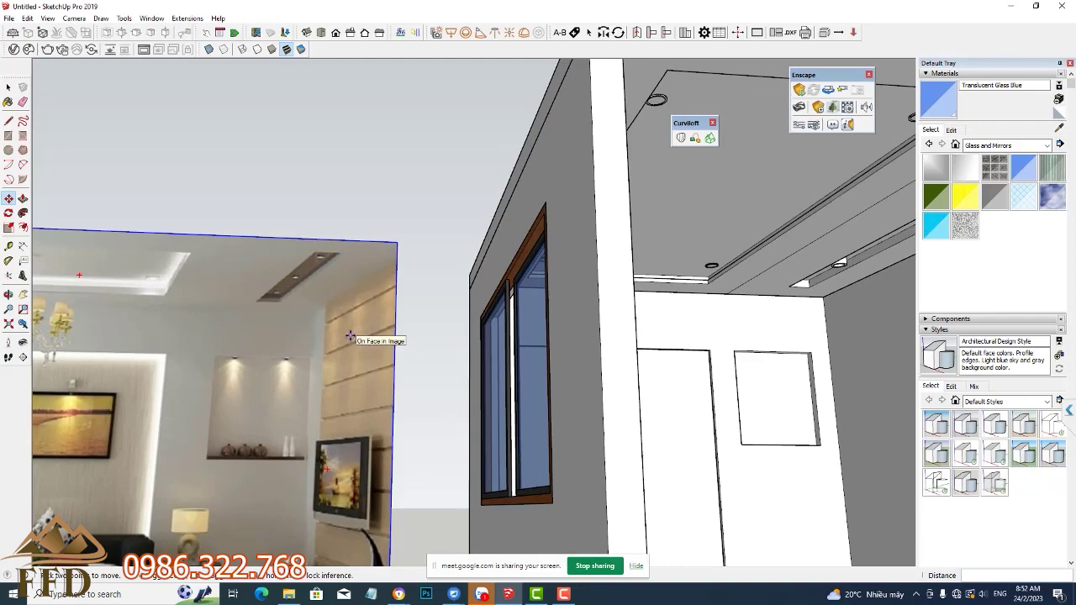
{"action": "scroll", "coordinate": [350, 336], "scroll_direction": "down", "scroll_amount": 3}
{"action": "scroll", "coordinate": [349, 336], "scroll_direction": "down", "scroll_amount": 3}
{"action": "mouse_move", "coordinate": [350, 336]}
{"action": "middle_mouse_down"}
{"action": "mouse_move", "coordinate": [677, 404]}
{"action": "mouse_move", "coordinate": [711, 463]}
{"action": "middle_mouse_up"}
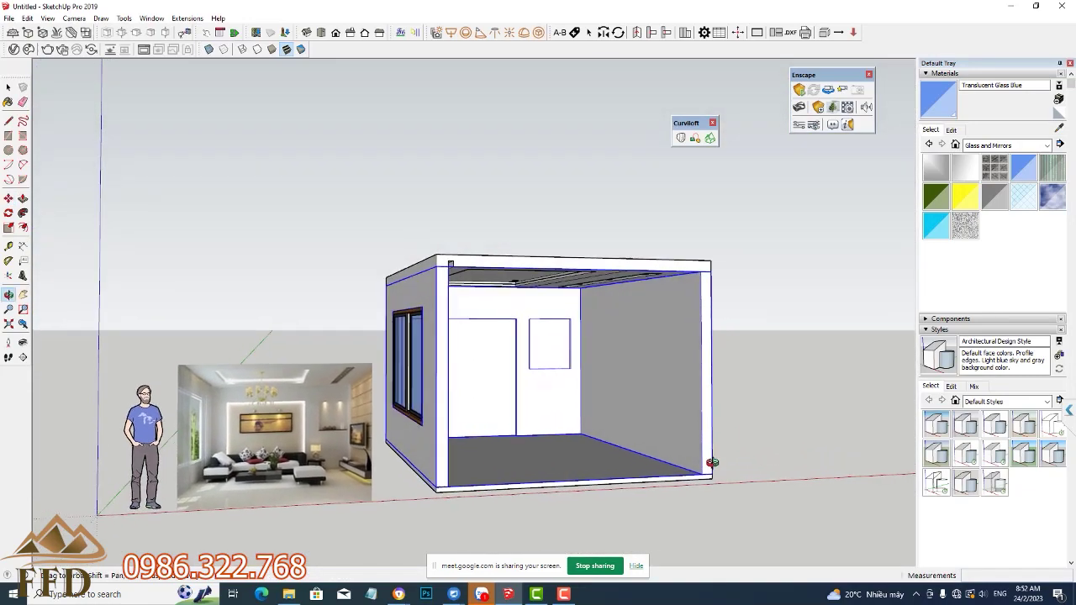
{"action": "scroll", "coordinate": [639, 468], "scroll_direction": "up", "scroll_amount": 3}
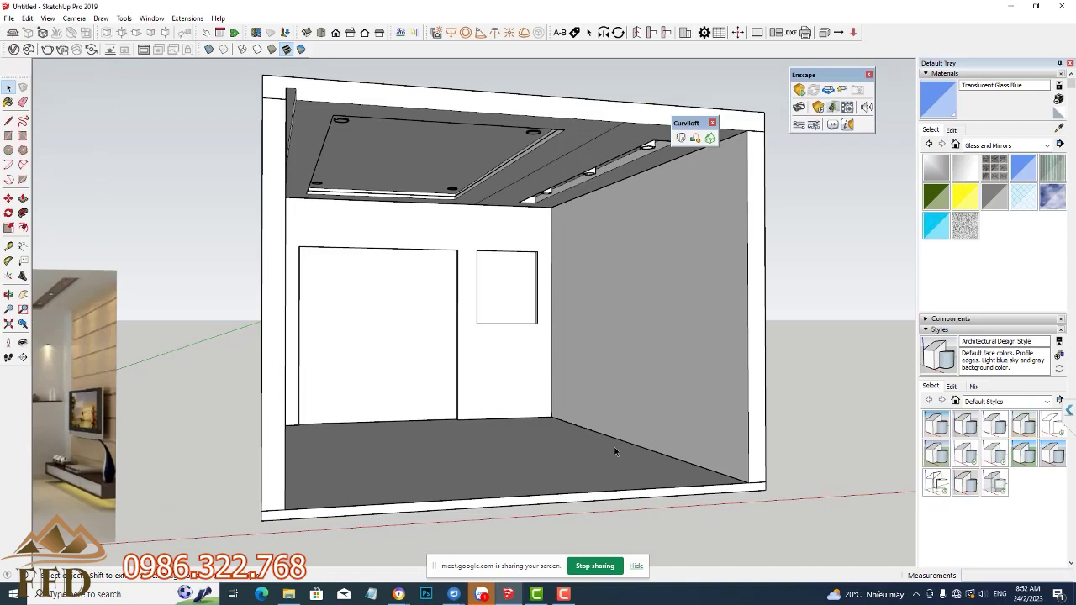
Step: Draw a rectangle along the foot of the right wall and push it out 24 mm as skirting
{"action": "key", "text": "r"}
{"action": "left_click", "coordinate": [566, 419]}
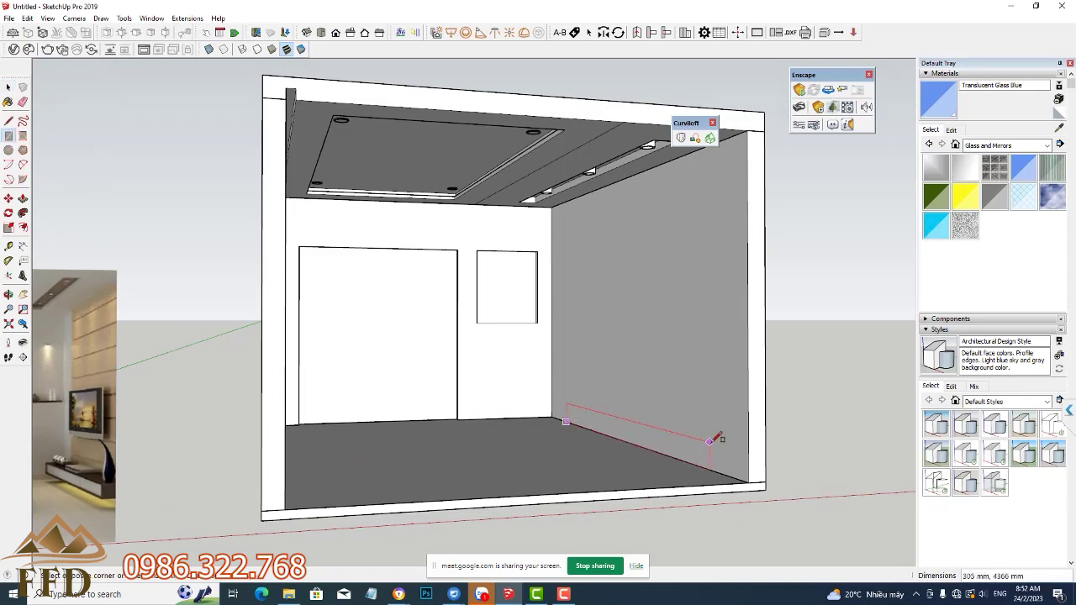
{"action": "scroll", "coordinate": [731, 437], "scroll_direction": "up", "scroll_amount": 2}
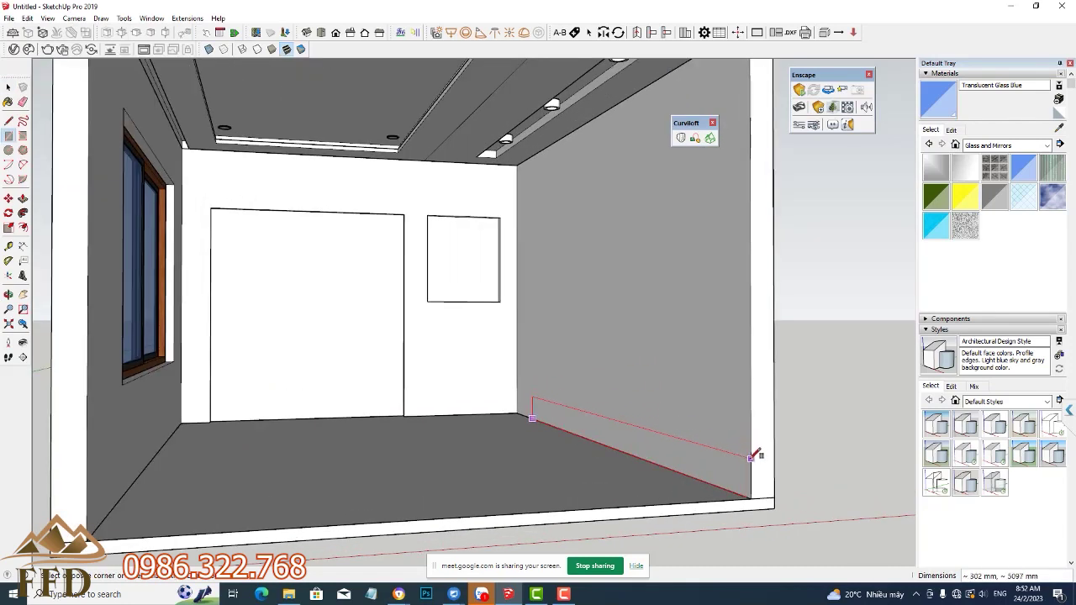
{"action": "left_click", "coordinate": [754, 458]}
{"action": "middle_click_drag", "start_coordinate": [744, 463], "coordinate": [681, 471]}
{"action": "key", "text": "p"}
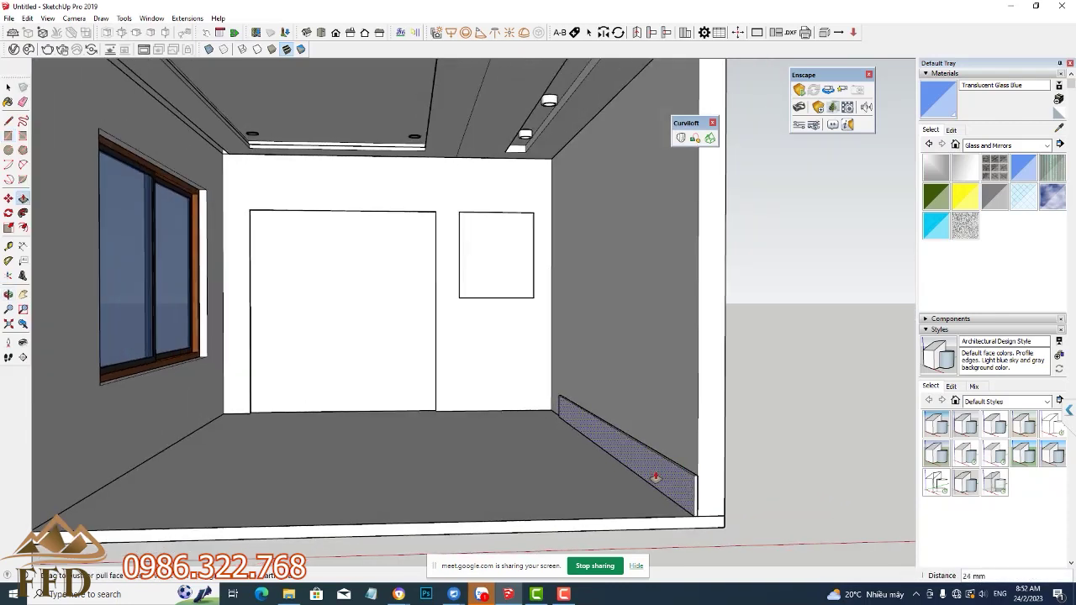
{"action": "left_click", "coordinate": [655, 477]}
{"action": "key", "text": "space"}
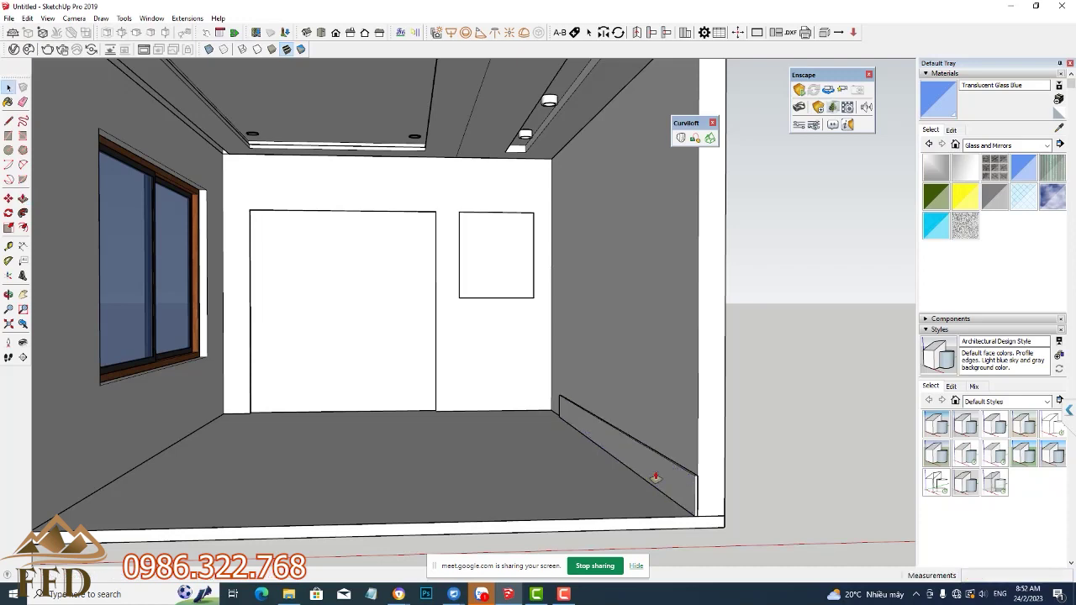
{"action": "left_click", "coordinate": [657, 476]}
{"action": "right_click", "coordinate": [658, 477]}
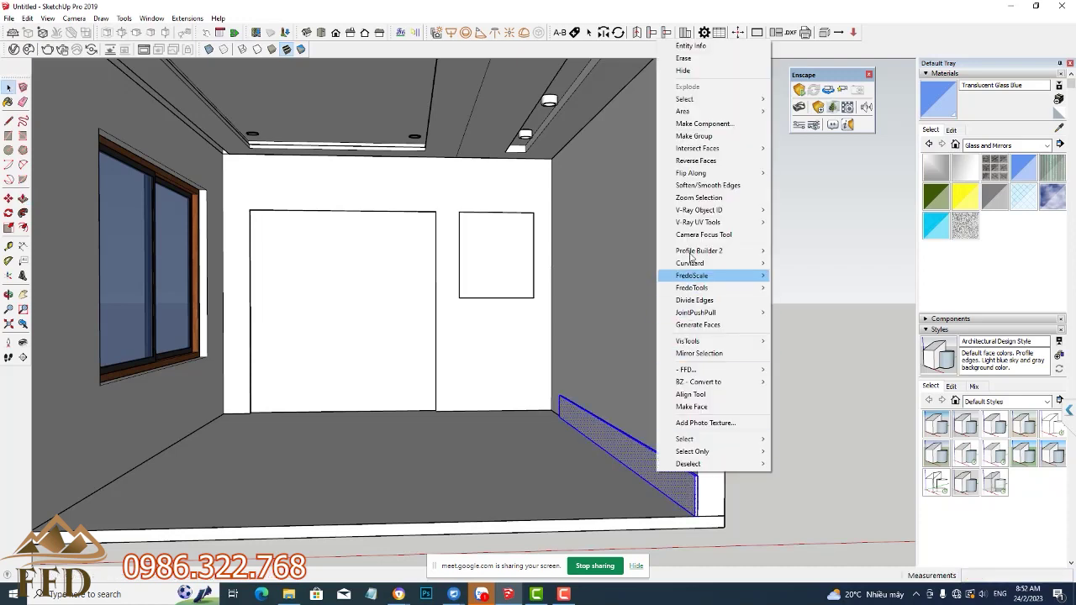
Step: Group the skirting board and array 15 copies up the wall at 316 mm spacing
{"action": "left_click", "coordinate": [690, 145]}
{"action": "scroll", "coordinate": [681, 513], "scroll_direction": "up", "scroll_amount": 1}
{"action": "scroll", "coordinate": [715, 485], "scroll_direction": "up", "scroll_amount": 2}
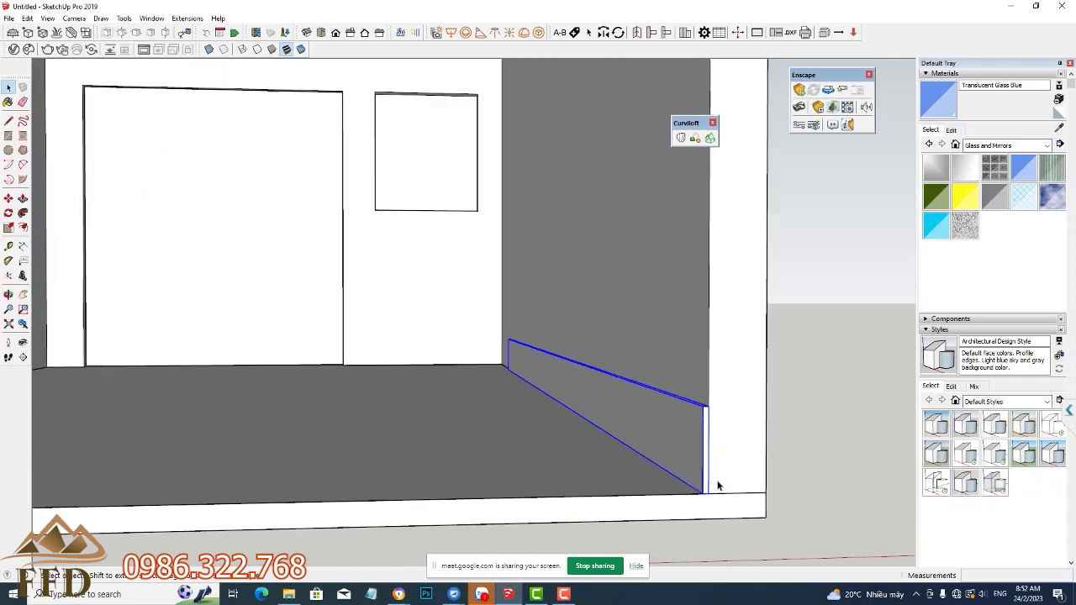
{"action": "scroll", "coordinate": [704, 498], "scroll_direction": "up", "scroll_amount": 2}
{"action": "key", "text": "m"}
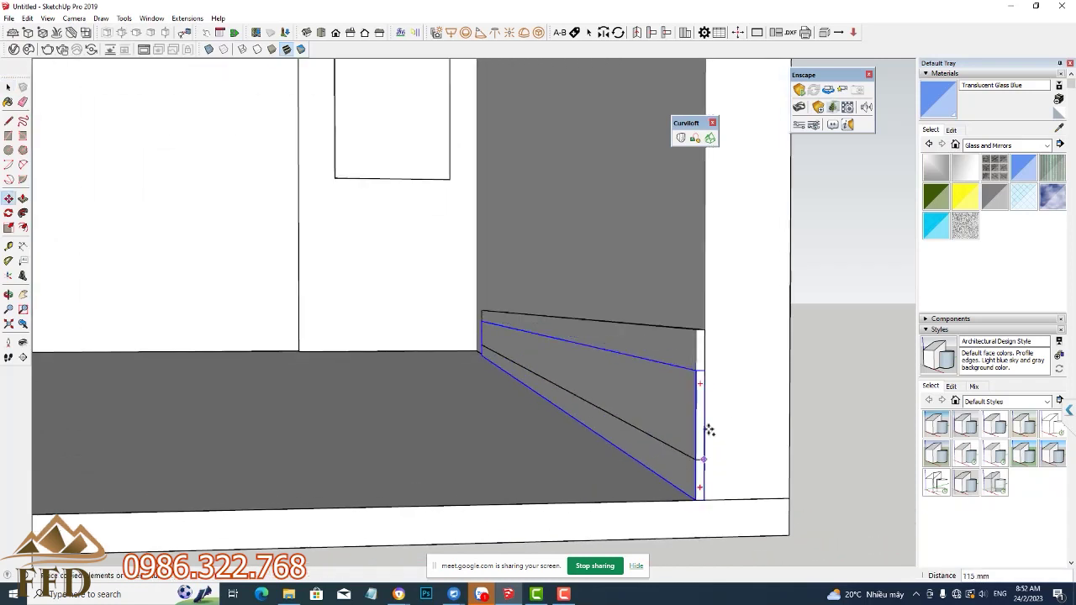
{"action": "left_click", "coordinate": [705, 503]}
{"action": "key", "text": "ctrl"}
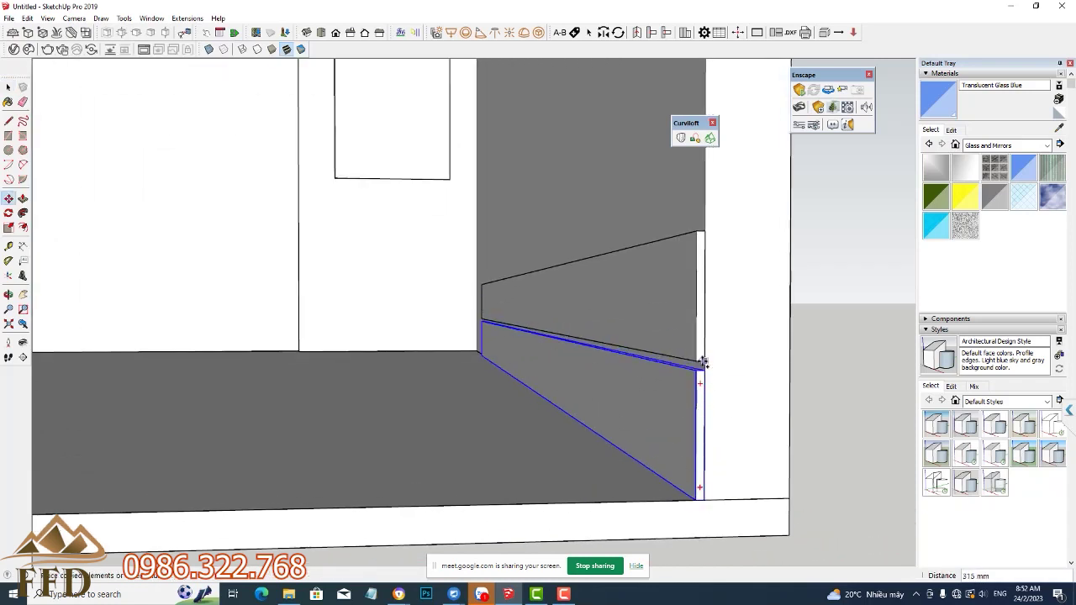
{"action": "left_click", "coordinate": [703, 364]}
{"action": "type", "text": "x15"}
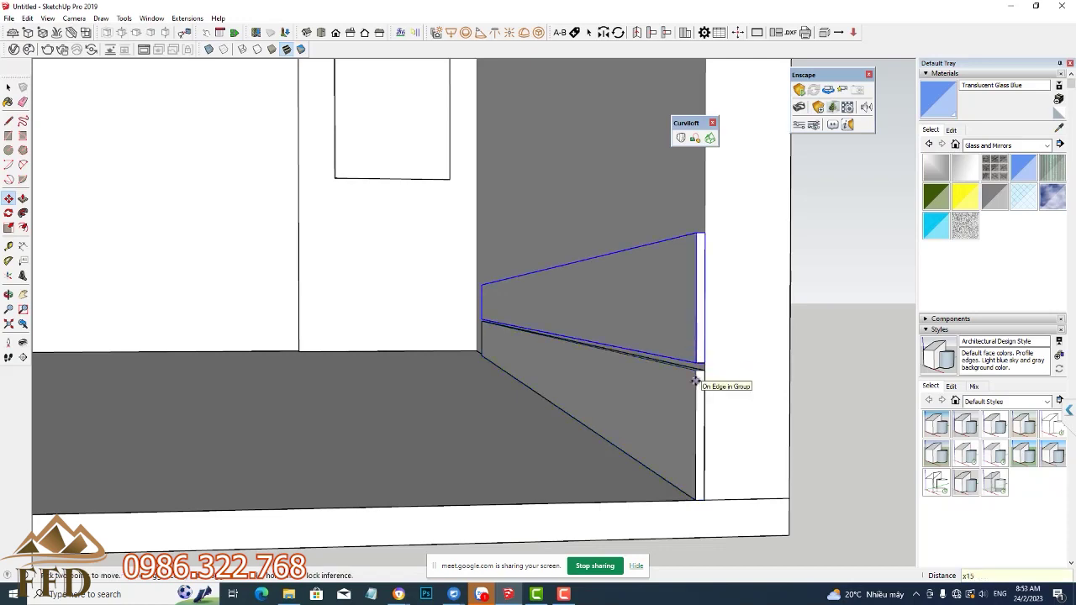
{"action": "key", "text": "Return"}
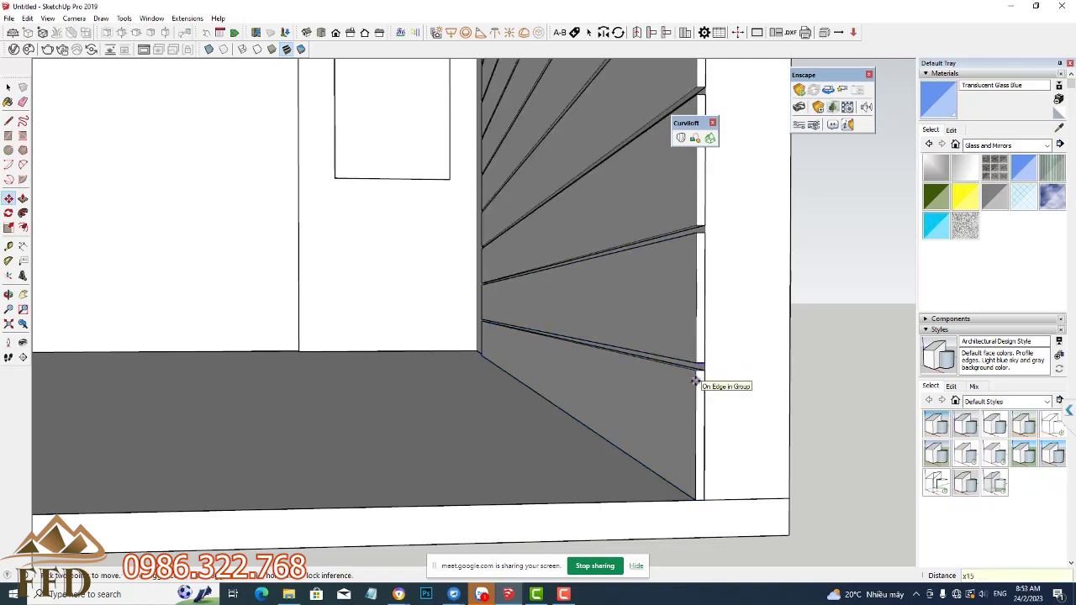
Step: Select and delete the slats sticking out above the roof
{"action": "scroll", "coordinate": [695, 381], "scroll_direction": "down", "scroll_amount": 3}
{"action": "scroll", "coordinate": [697, 387], "scroll_direction": "down", "scroll_amount": 3}
{"action": "scroll", "coordinate": [702, 393], "scroll_direction": "down", "scroll_amount": 3}
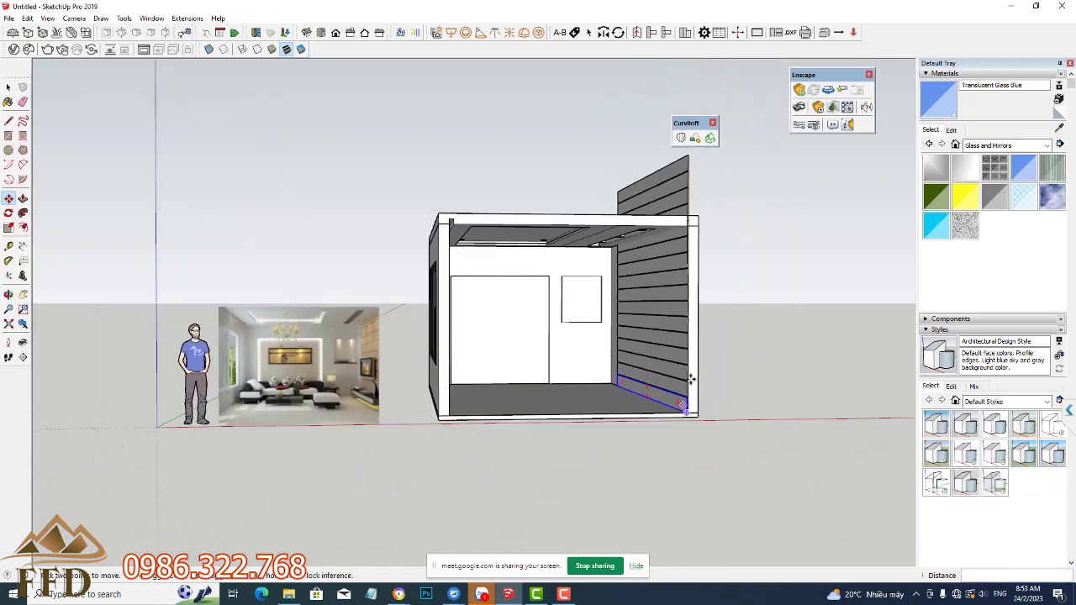
{"action": "scroll", "coordinate": [714, 233], "scroll_direction": "up", "scroll_amount": 2}
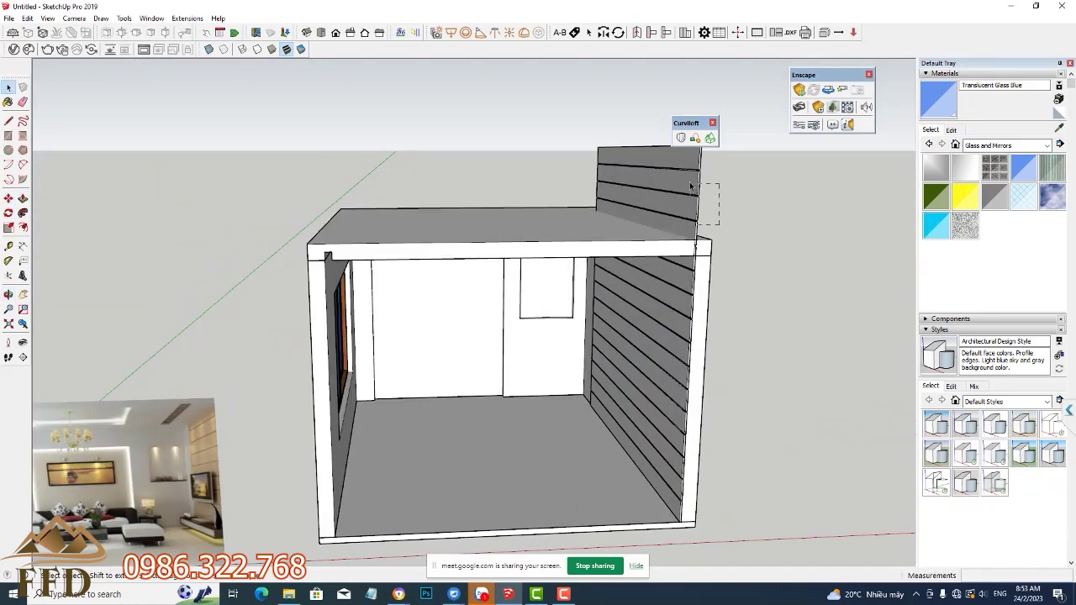
{"action": "left_click_drag", "start_coordinate": [678, 156], "coordinate": [681, 170]}
{"action": "key", "text": "Delete"}
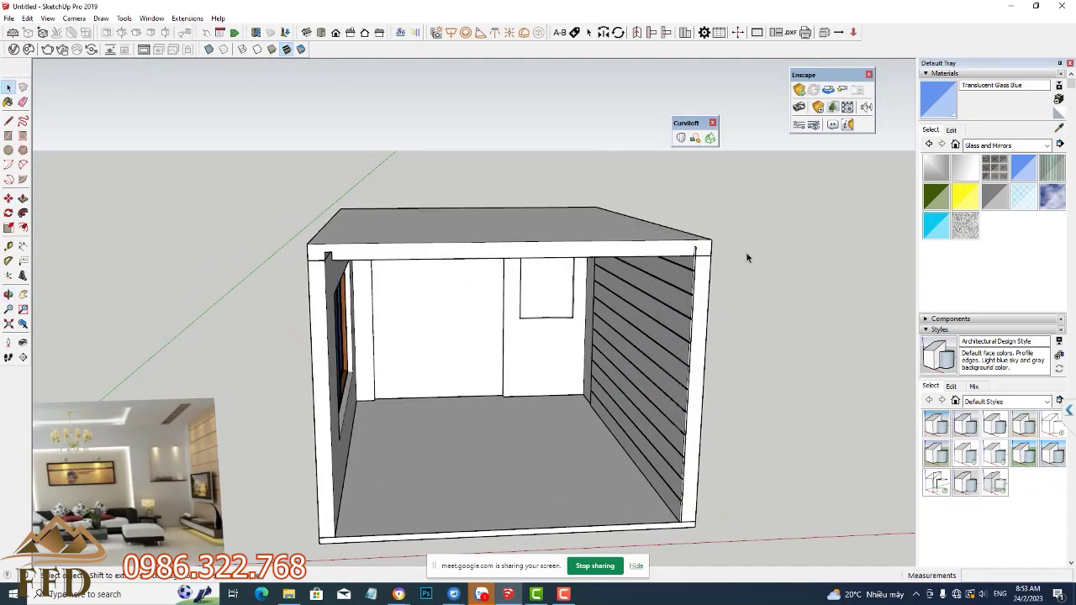
{"action": "middle_click_drag", "start_coordinate": [745, 257], "coordinate": [850, 221]}
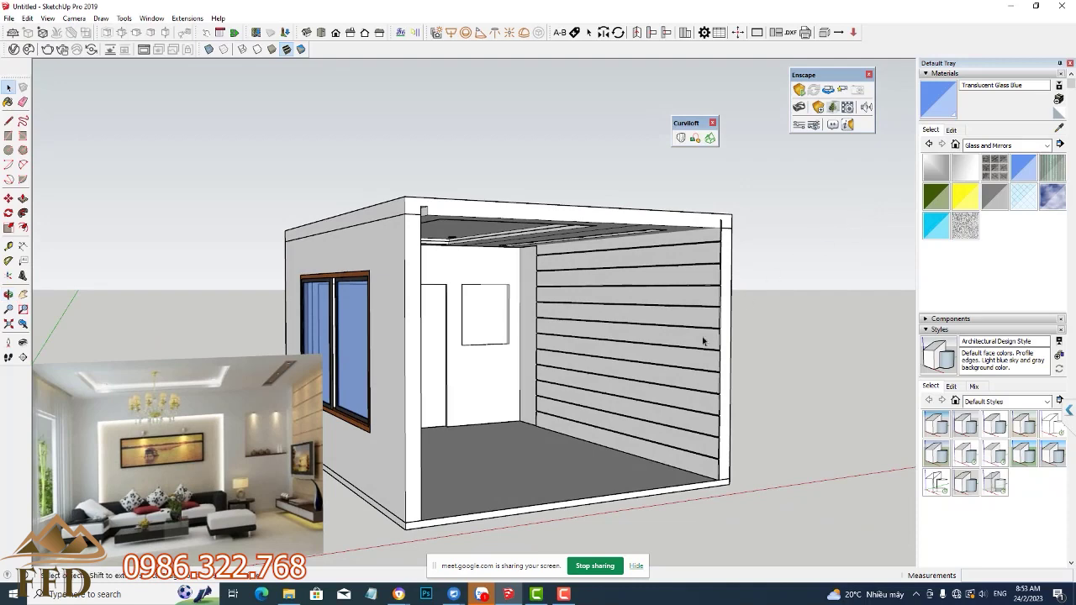
{"action": "scroll", "coordinate": [698, 349], "scroll_direction": "up", "scroll_amount": 3}
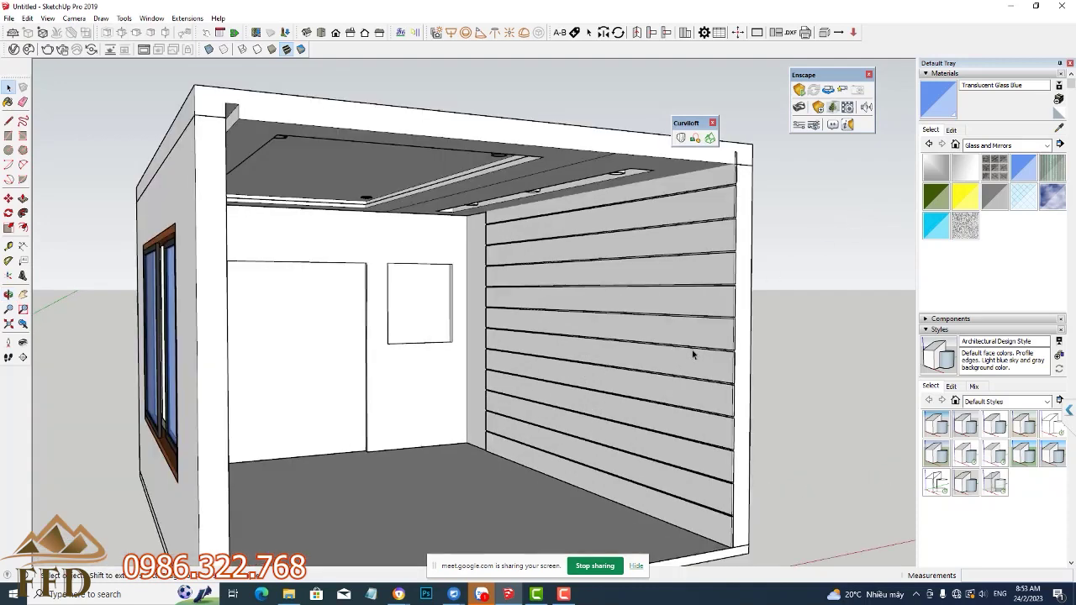
Step: Pick the Wood Cherry Original material from the Wood library for painting
{"action": "left_click", "coordinate": [7, 102]}
{"action": "left_click", "coordinate": [1000, 148]}
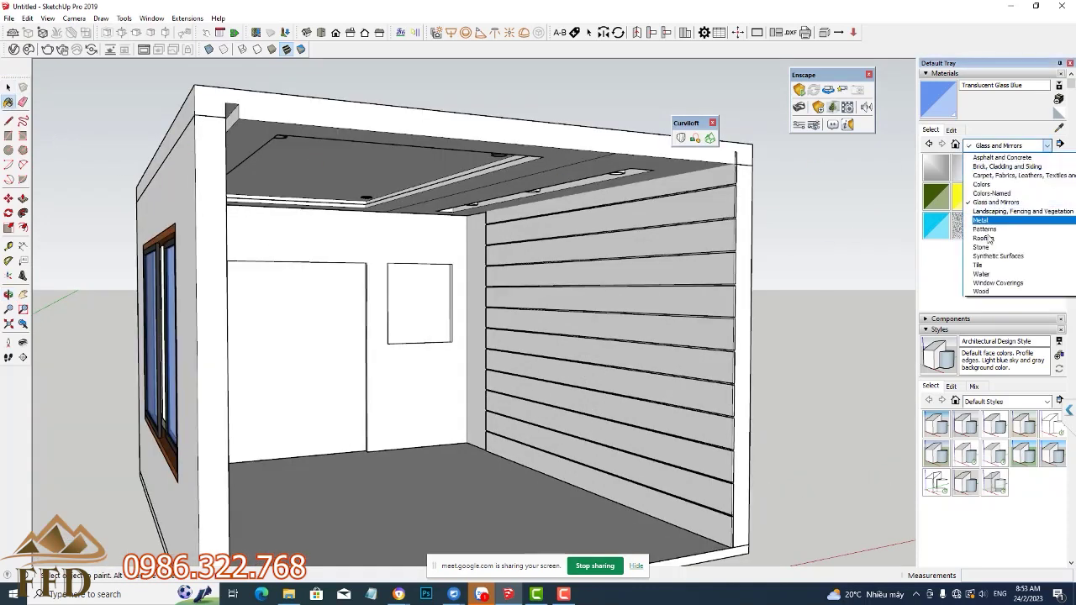
{"action": "left_click", "coordinate": [991, 286]}
{"action": "left_click", "coordinate": [1002, 172]}
Step: Paint all twelve wall planks, top to bottom, with Wood Cherry Original
{"action": "left_click", "coordinate": [721, 200]}
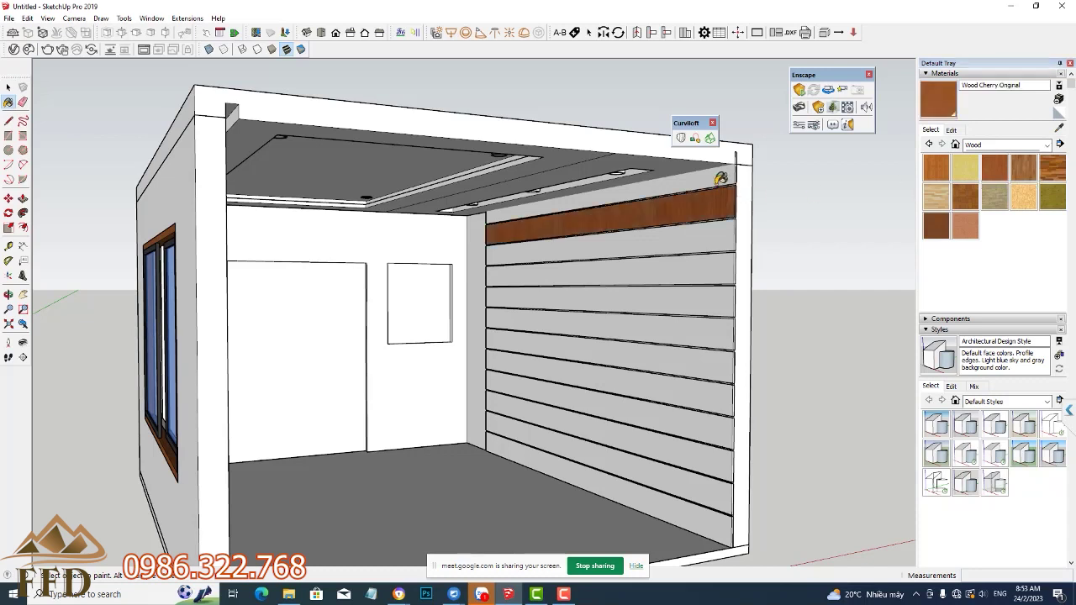
{"action": "left_click", "coordinate": [719, 177]}
{"action": "left_click", "coordinate": [714, 244]}
{"action": "left_click", "coordinate": [714, 267]}
{"action": "left_click", "coordinate": [718, 303]}
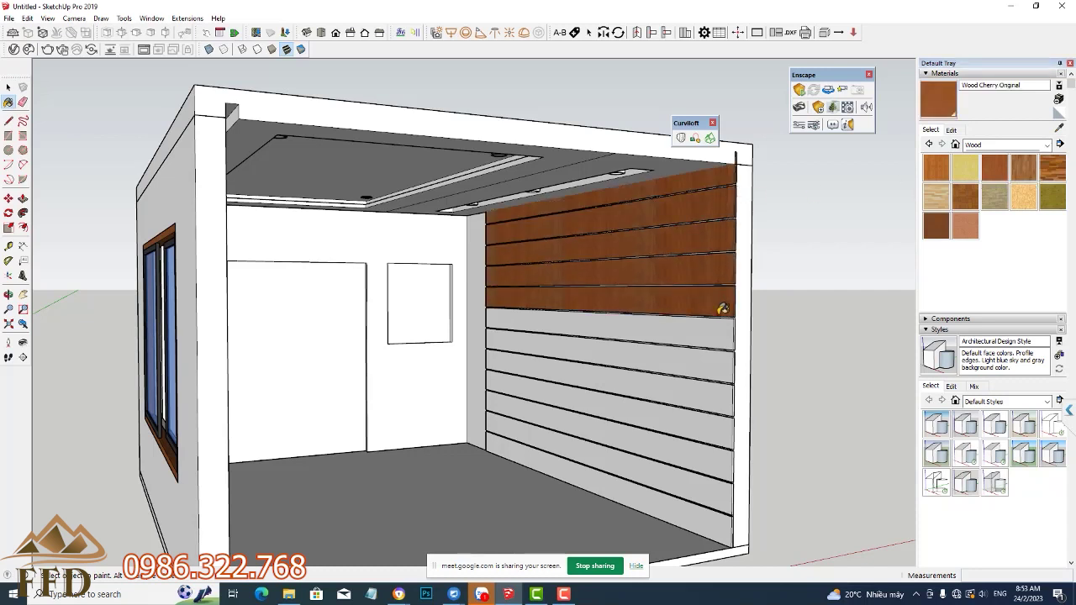
{"action": "left_click", "coordinate": [723, 334]}
{"action": "left_click", "coordinate": [720, 362]}
{"action": "left_click", "coordinate": [720, 388]}
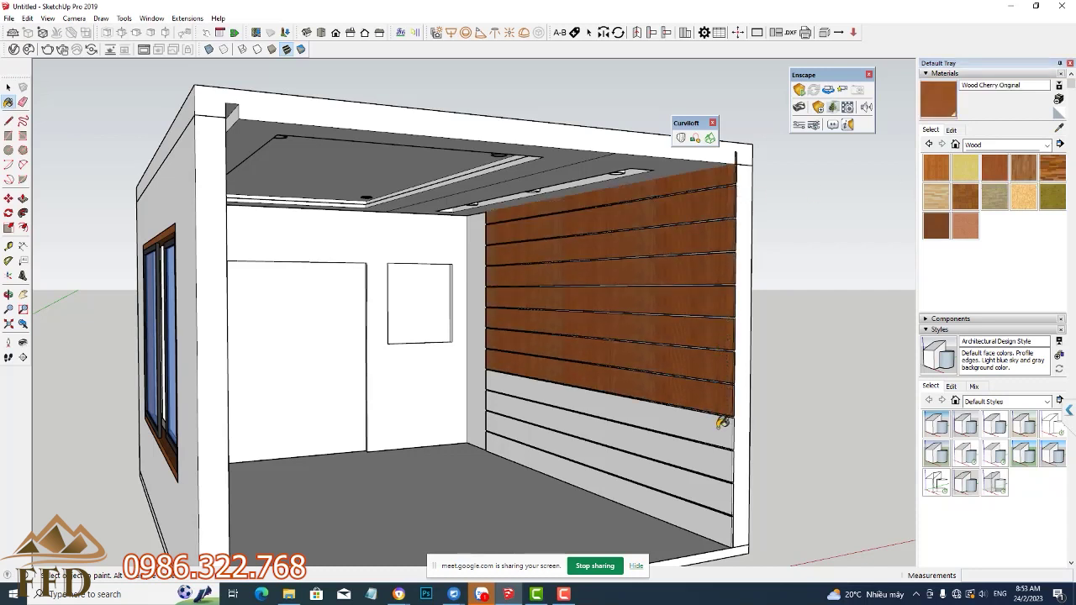
{"action": "left_click", "coordinate": [718, 419]}
{"action": "left_click", "coordinate": [715, 451]}
{"action": "left_click", "coordinate": [717, 500]}
{"action": "left_click", "coordinate": [711, 513]}
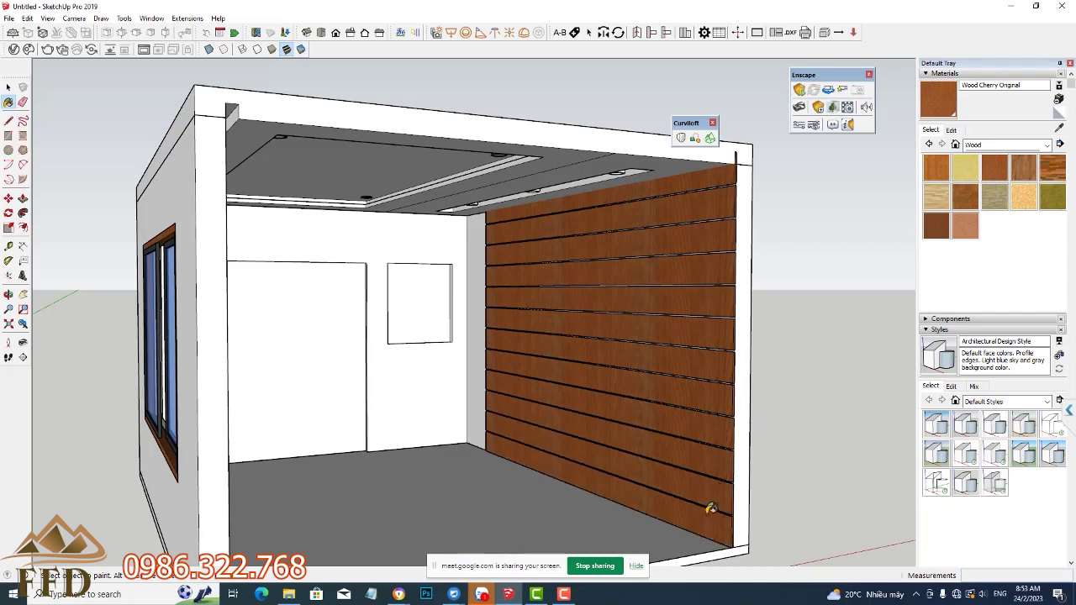
{"action": "scroll", "coordinate": [764, 372], "scroll_direction": "down", "scroll_amount": 2}
{"action": "scroll", "coordinate": [767, 374], "scroll_direction": "down", "scroll_amount": 2}
{"action": "mouse_move", "coordinate": [767, 374]}
{"action": "middle_mouse_down"}
{"action": "mouse_move", "coordinate": [792, 384]}
{"action": "mouse_move", "coordinate": [773, 379]}
{"action": "middle_mouse_up"}
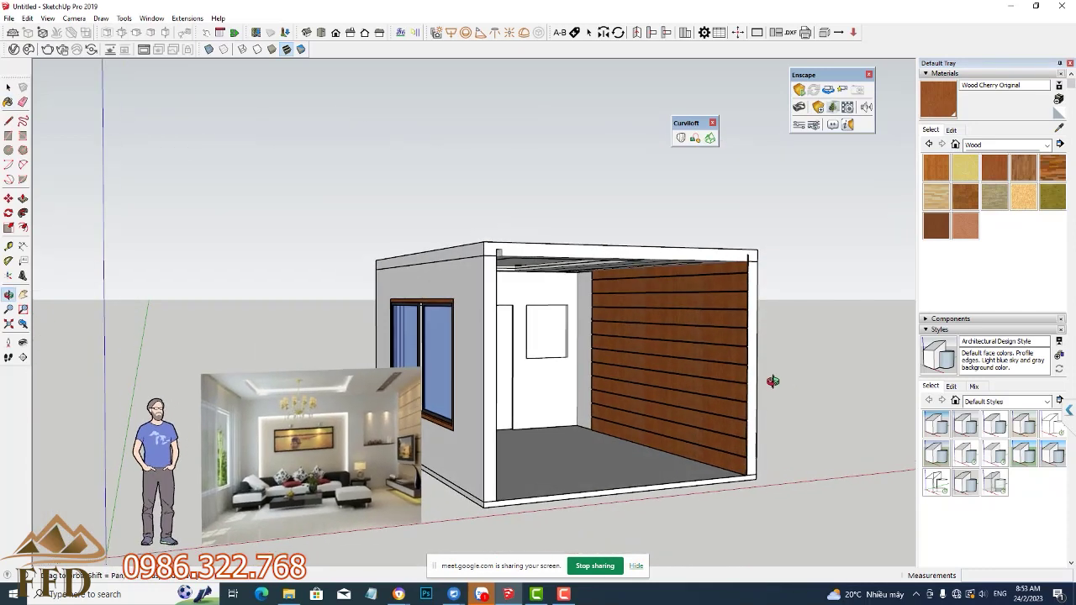
{"action": "scroll", "coordinate": [412, 458], "scroll_direction": "up", "scroll_amount": 2}
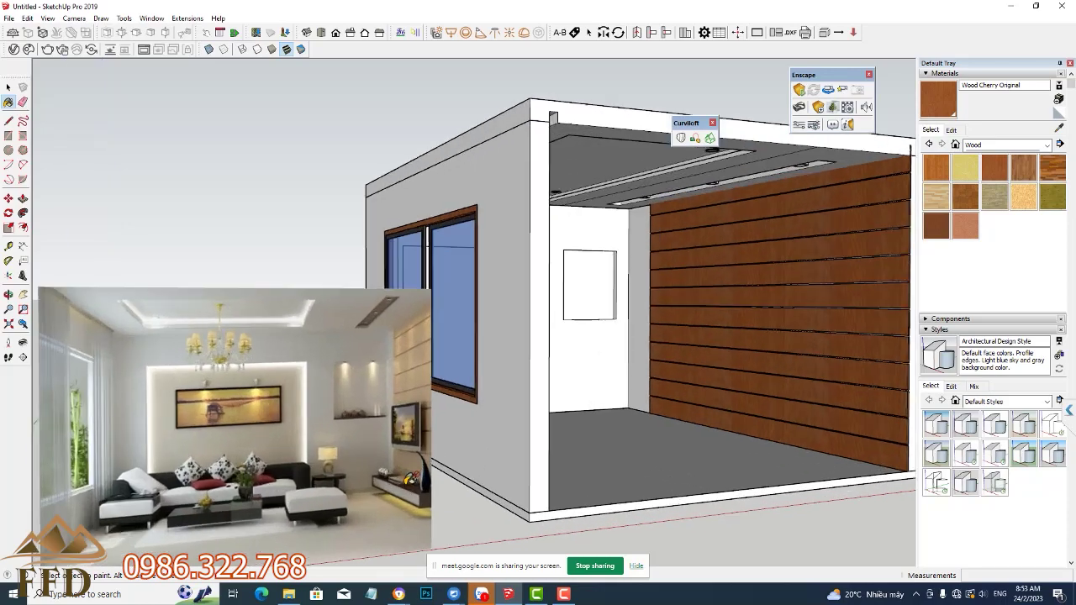
{"action": "scroll", "coordinate": [435, 468], "scroll_direction": "up", "scroll_amount": 1}
{"action": "scroll", "coordinate": [435, 468], "scroll_direction": "up", "scroll_amount": 1}
{"action": "scroll", "coordinate": [416, 450], "scroll_direction": "down", "scroll_amount": 1}
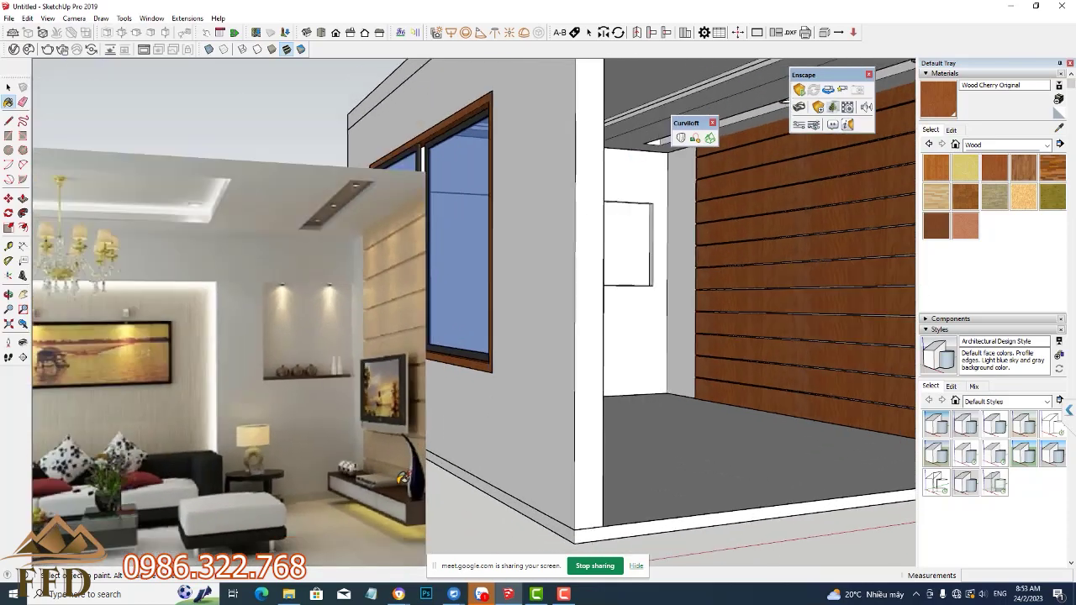
{"action": "scroll", "coordinate": [393, 502], "scroll_direction": "up", "scroll_amount": 2}
{"action": "key", "text": "space"}
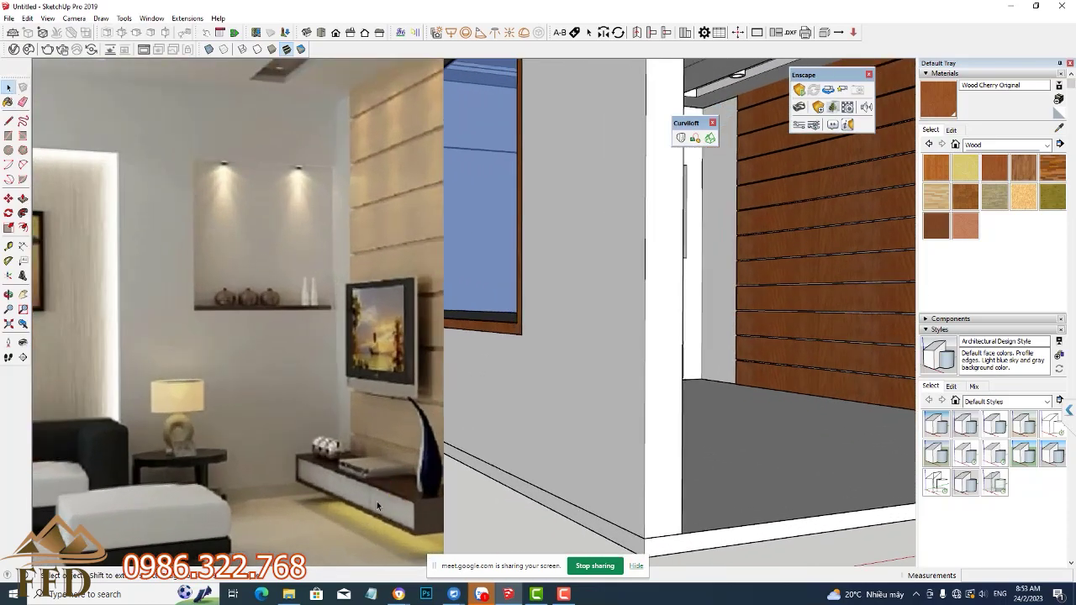
{"action": "scroll", "coordinate": [361, 481], "scroll_direction": "down", "scroll_amount": 2}
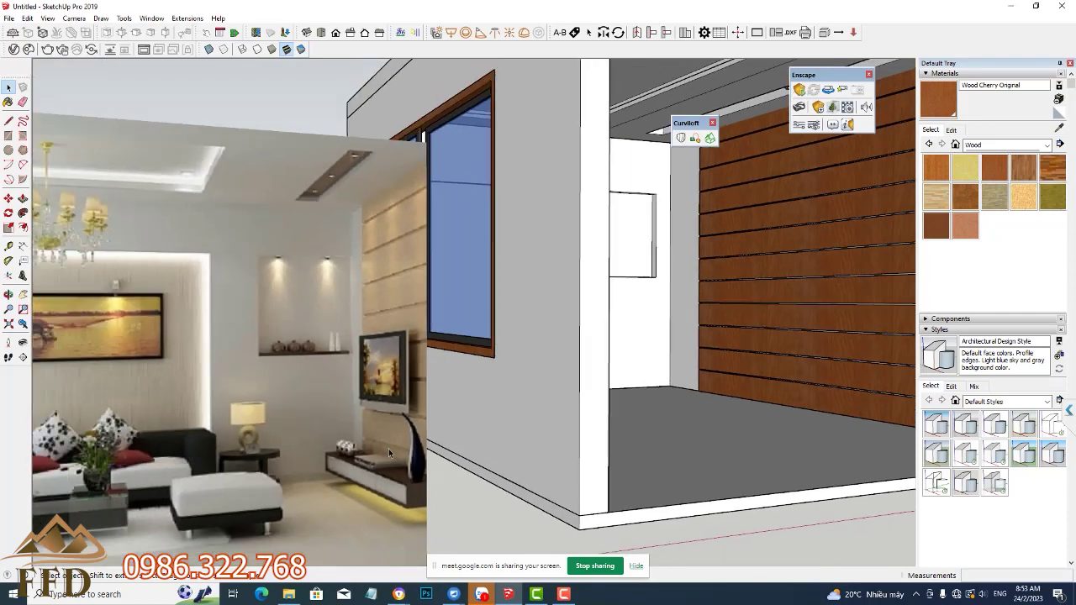
{"action": "scroll", "coordinate": [389, 449], "scroll_direction": "down", "scroll_amount": 2}
{"action": "scroll", "coordinate": [389, 449], "scroll_direction": "down", "scroll_amount": 1}
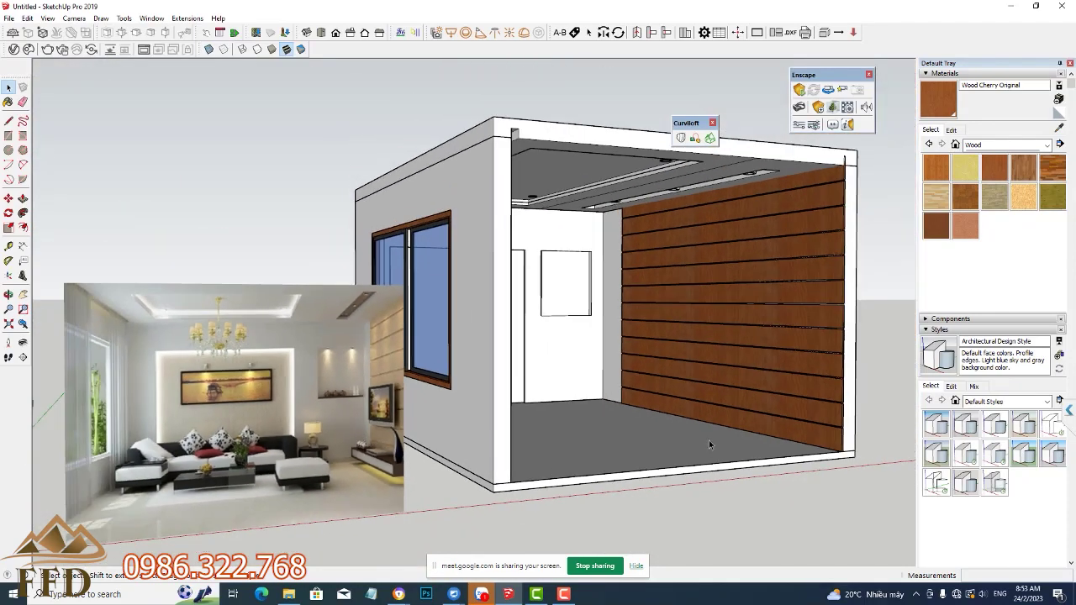
{"action": "scroll", "coordinate": [682, 427], "scroll_direction": "up", "scroll_amount": 1}
{"action": "scroll", "coordinate": [679, 427], "scroll_direction": "up", "scroll_amount": 1}
{"action": "scroll", "coordinate": [679, 426], "scroll_direction": "up", "scroll_amount": 2}
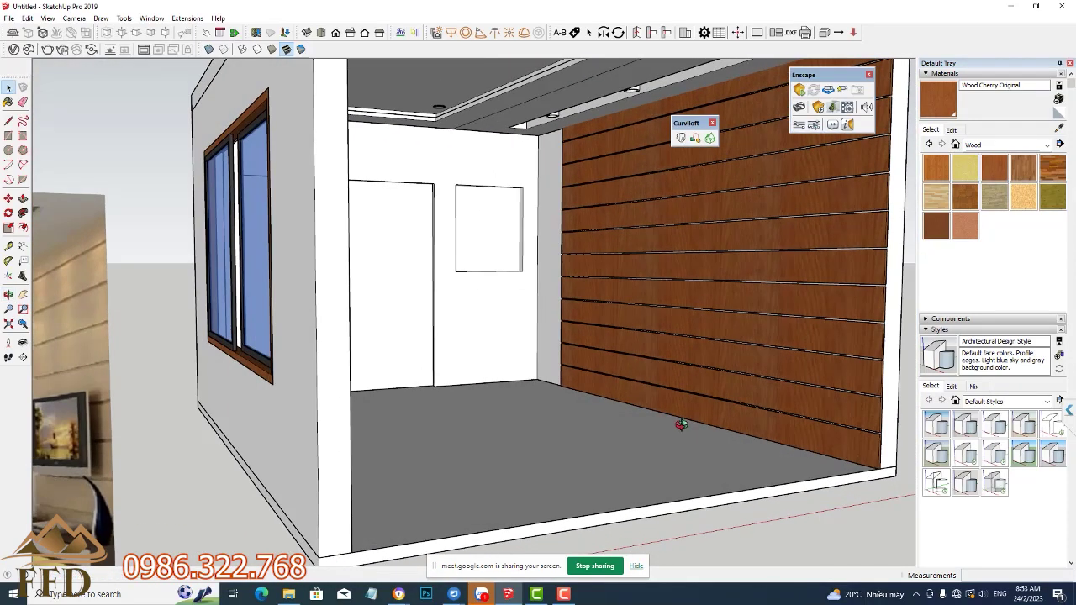
{"action": "key", "text": "r"}
{"action": "scroll", "coordinate": [595, 385], "scroll_direction": "down", "scroll_amount": 3}
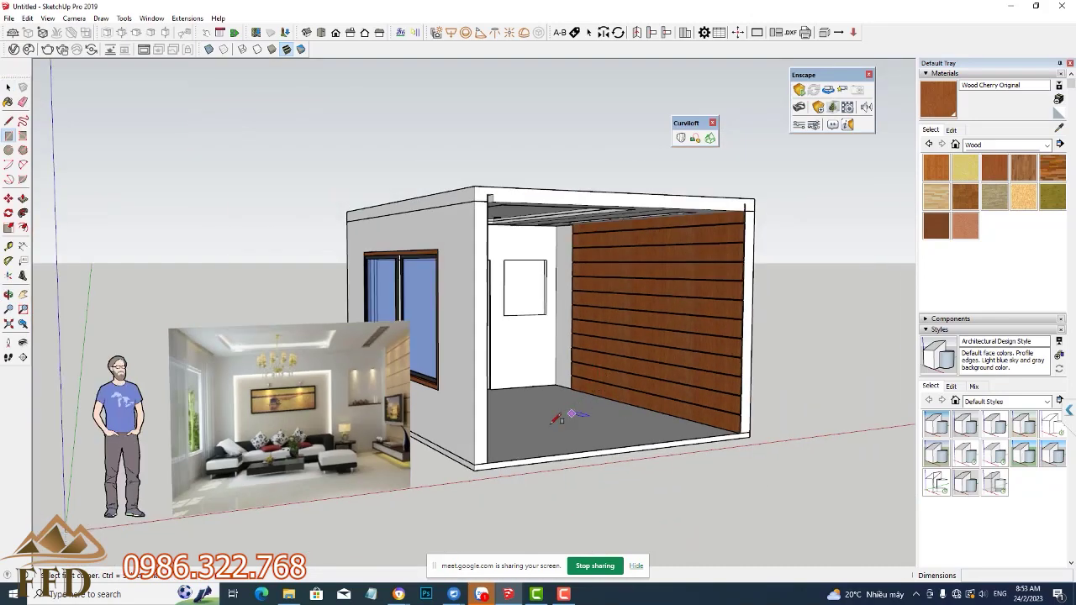
{"action": "scroll", "coordinate": [553, 420], "scroll_direction": "up", "scroll_amount": 2}
{"action": "scroll", "coordinate": [553, 420], "scroll_direction": "up", "scroll_amount": 2}
{"action": "scroll", "coordinate": [770, 384], "scroll_direction": "down", "scroll_amount": 1}
{"action": "scroll", "coordinate": [769, 384], "scroll_direction": "down", "scroll_amount": 1}
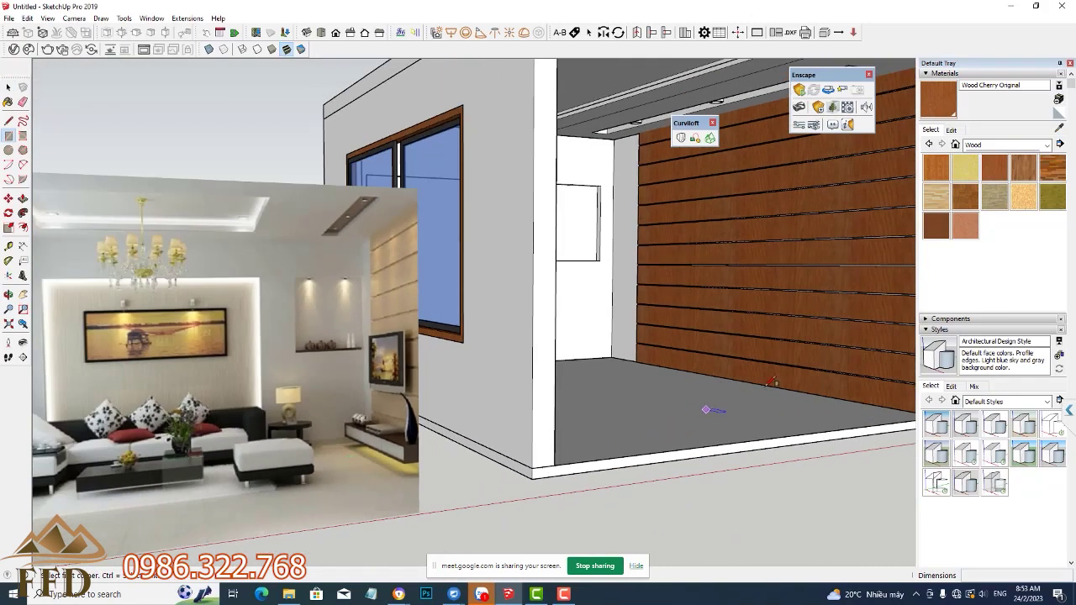
{"action": "scroll", "coordinate": [771, 382], "scroll_direction": "up", "scroll_amount": 2}
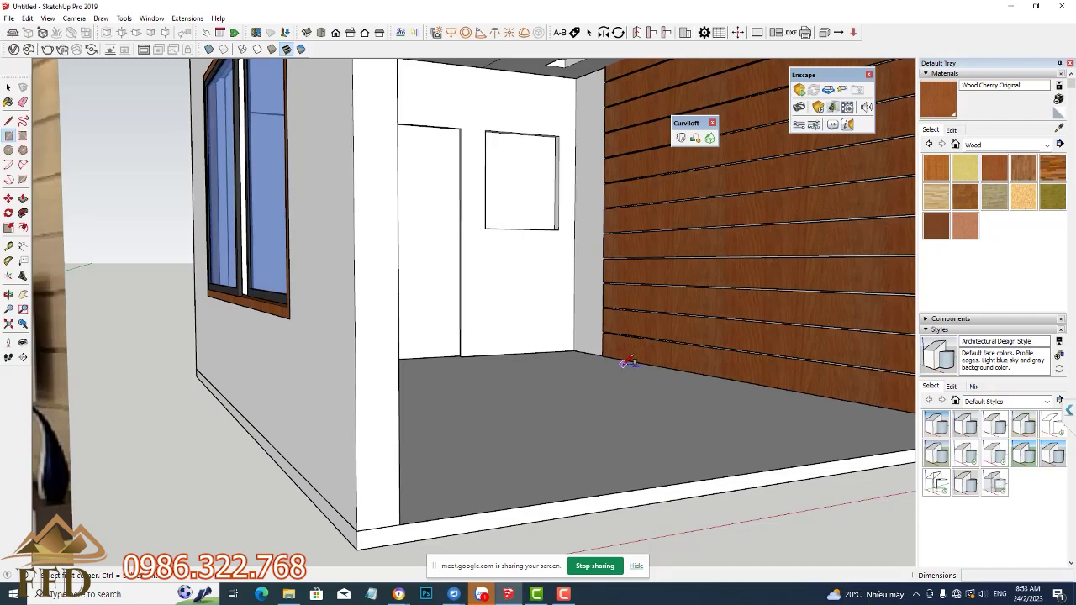
Step: Draw the cabinet footprint on the floor beside the wood wall and raise it 503 mm
{"action": "left_click", "coordinate": [603, 355]}
{"action": "scroll", "coordinate": [618, 361], "scroll_direction": "down", "scroll_amount": 2}
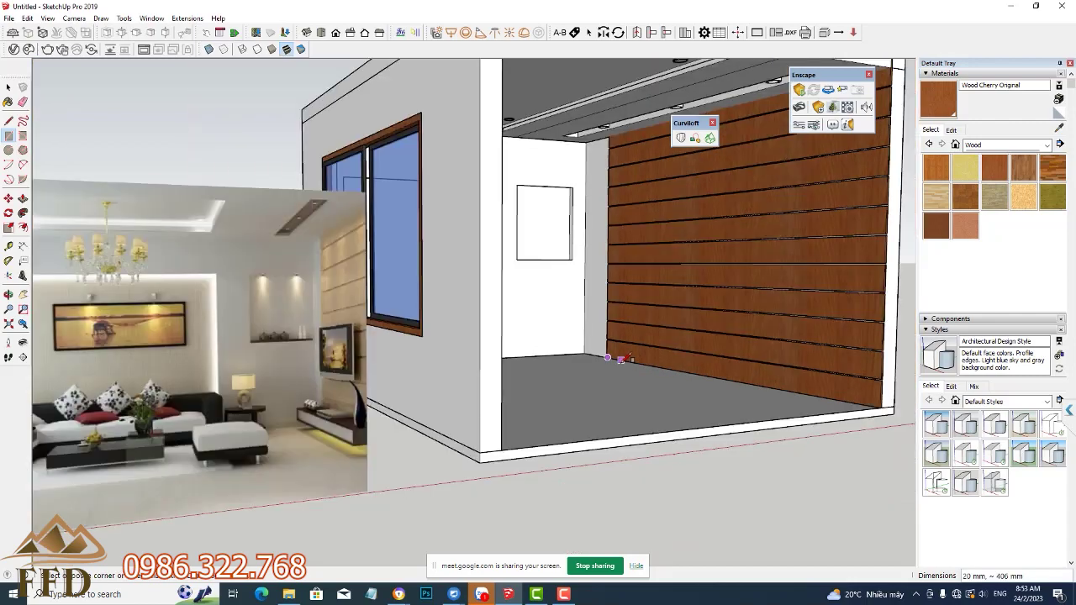
{"action": "scroll", "coordinate": [618, 363], "scroll_direction": "down", "scroll_amount": 1}
{"action": "scroll", "coordinate": [622, 363], "scroll_direction": "up", "scroll_amount": 2}
{"action": "scroll", "coordinate": [723, 395], "scroll_direction": "down", "scroll_amount": 2}
{"action": "scroll", "coordinate": [757, 401], "scroll_direction": "up", "scroll_amount": 2}
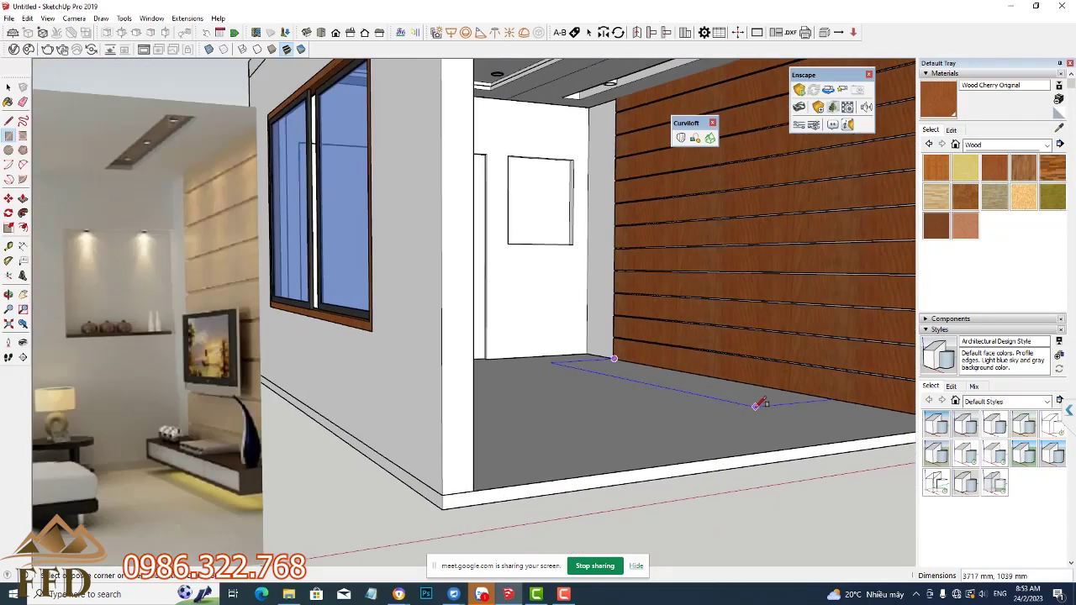
{"action": "scroll", "coordinate": [756, 408], "scroll_direction": "up", "scroll_amount": 1}
{"action": "middle_click_drag", "start_coordinate": [757, 410], "coordinate": [721, 444]}
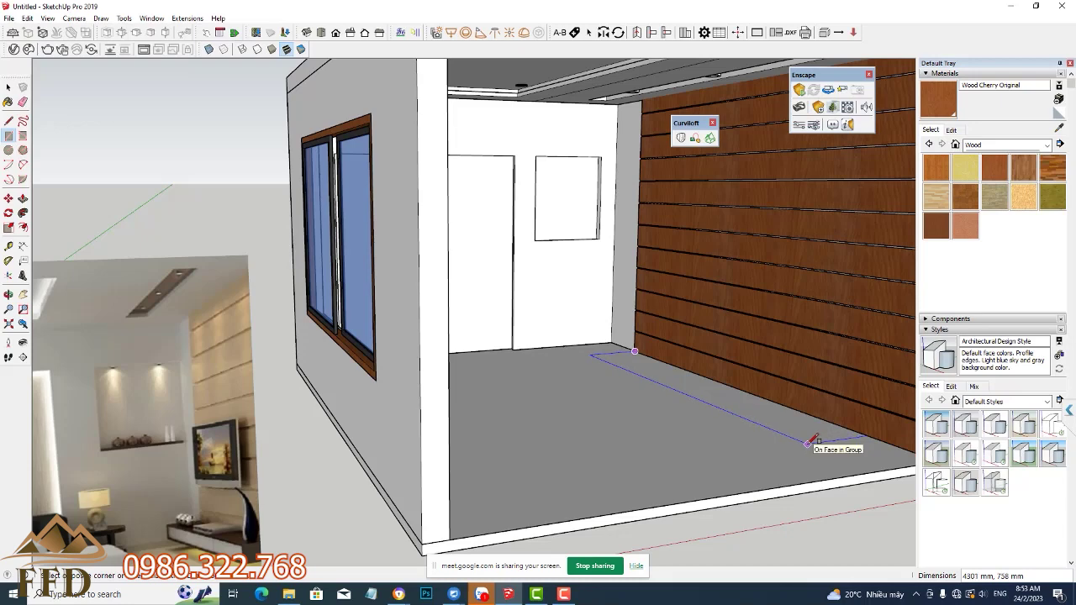
{"action": "left_click", "coordinate": [805, 442]}
{"action": "key", "text": "p"}
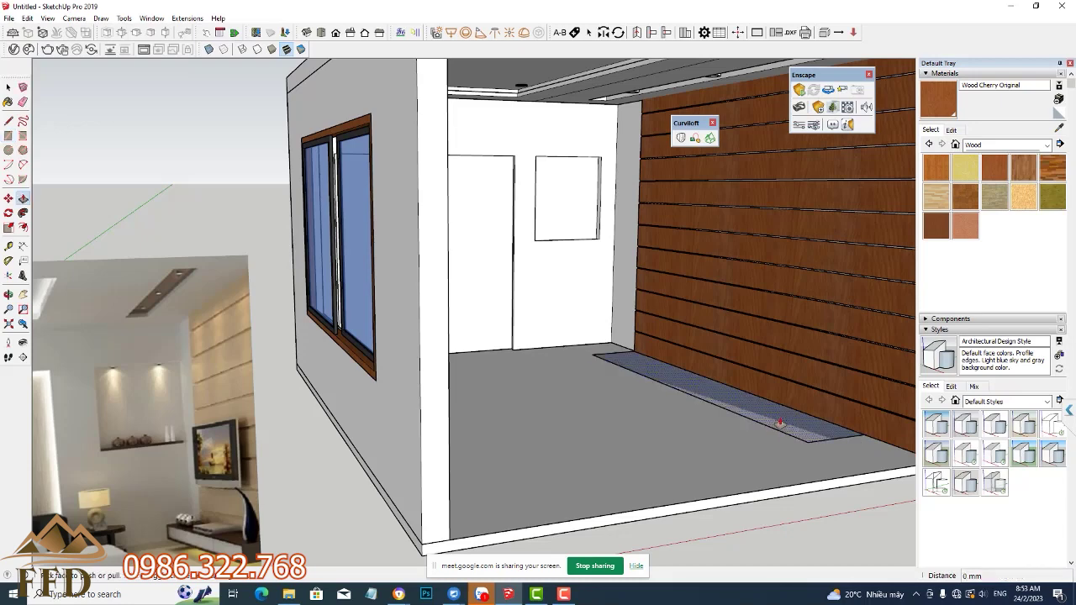
{"action": "left_click", "coordinate": [776, 427]}
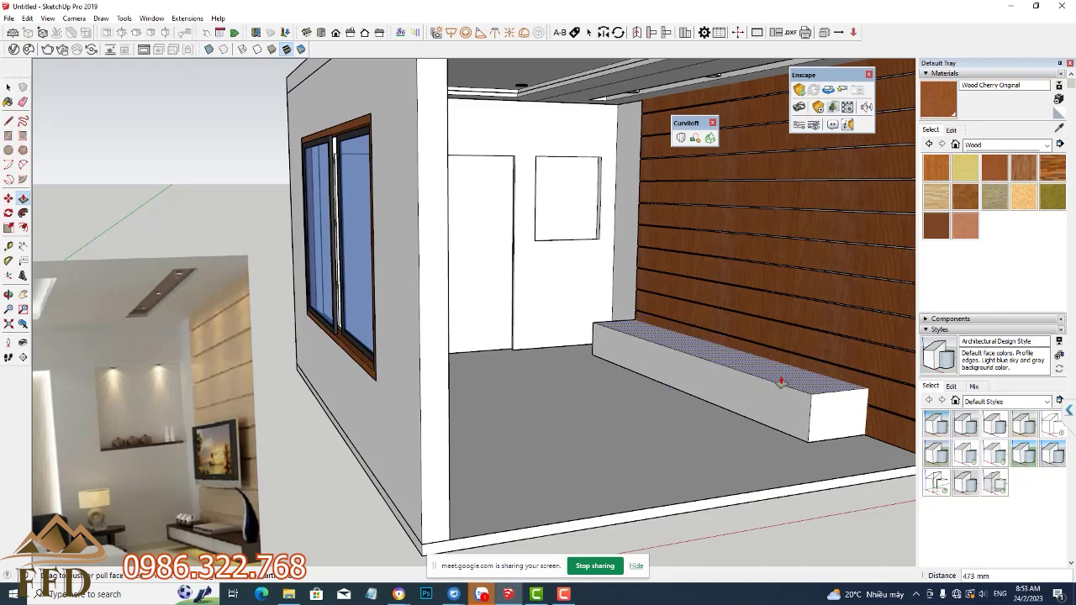
{"action": "left_click", "coordinate": [781, 378]}
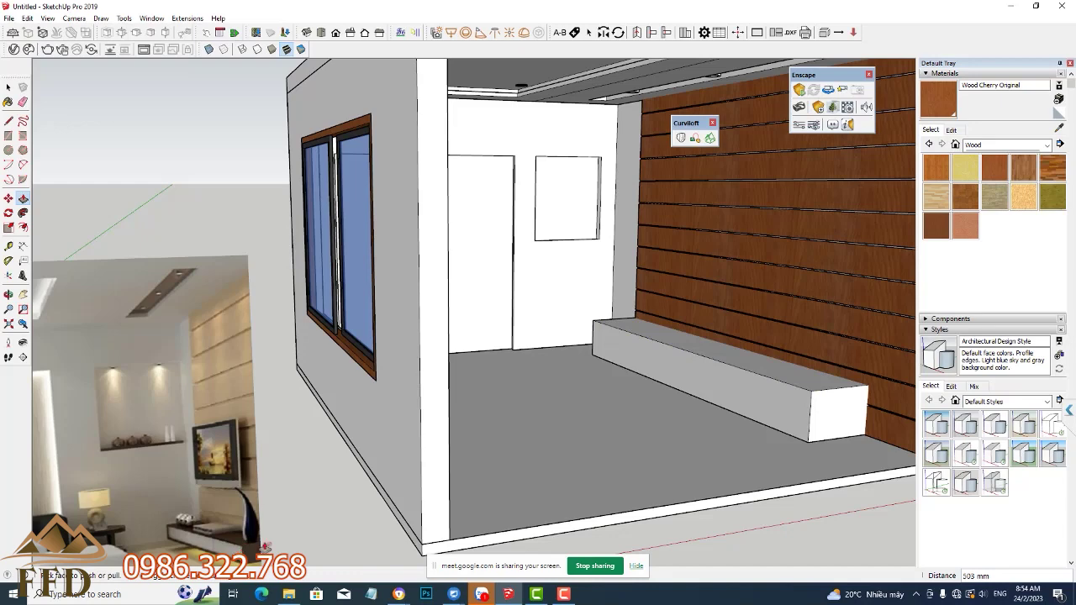
Step: Offset the box's front face inward to form a narrow border
{"action": "scroll", "coordinate": [788, 401], "scroll_direction": "up", "scroll_amount": 2}
{"action": "key", "text": "f"}
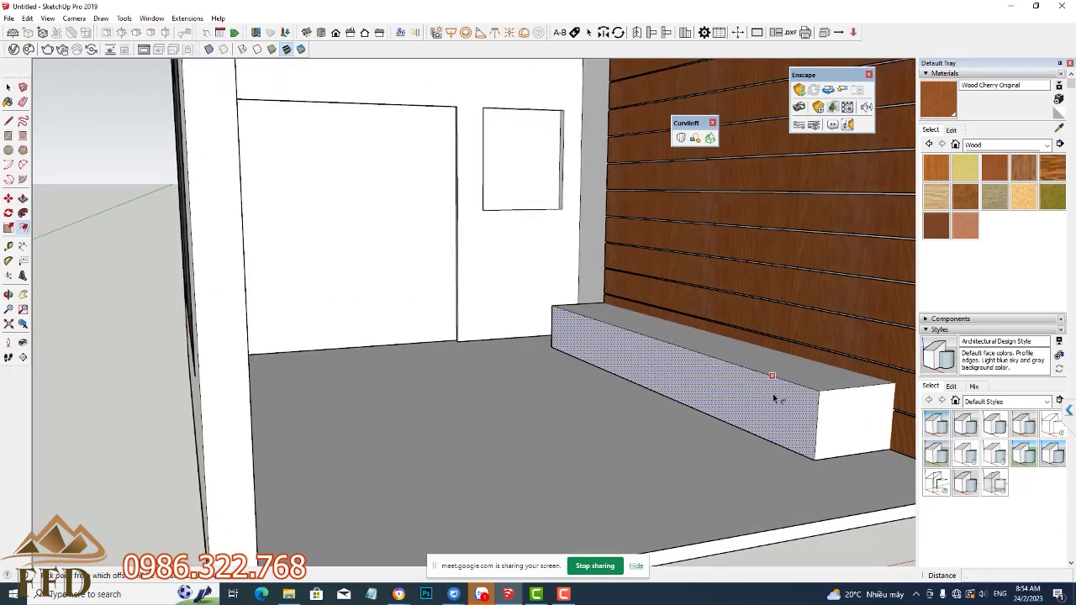
{"action": "left_click", "coordinate": [779, 383]}
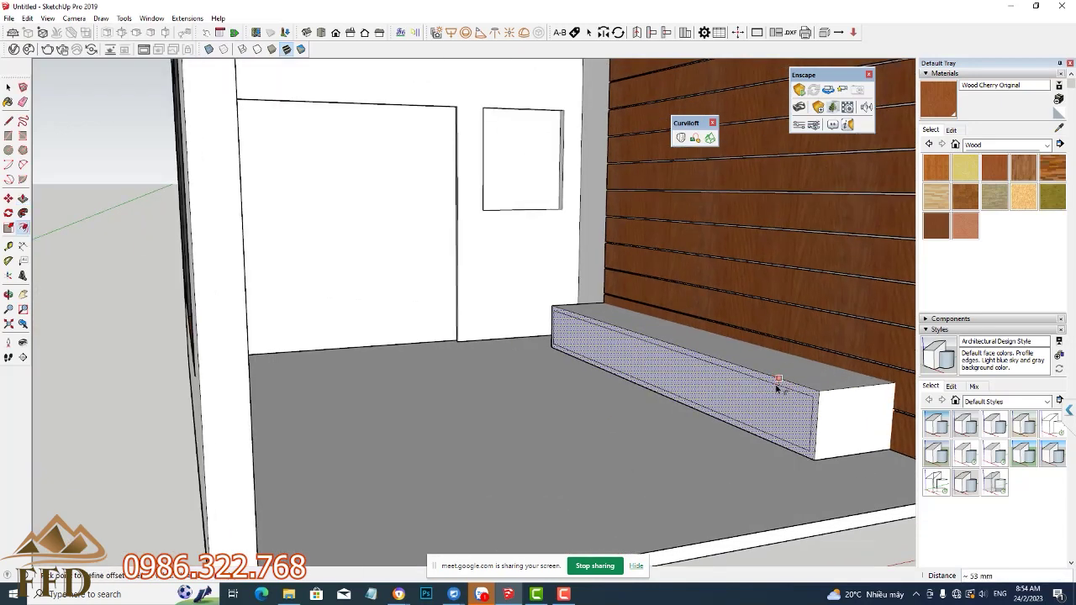
{"action": "left_click", "coordinate": [764, 403]}
Step: Push the inset front panel back into the box to recess it
{"action": "scroll", "coordinate": [771, 408], "scroll_direction": "up", "scroll_amount": 1}
{"action": "key", "text": "p"}
{"action": "left_click", "coordinate": [758, 403]}
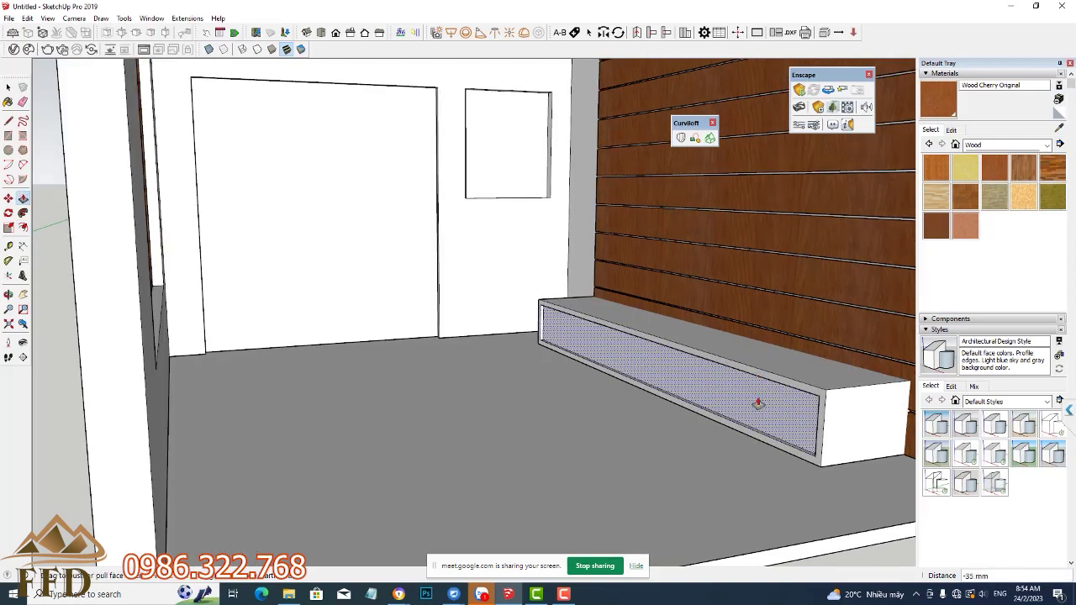
{"action": "left_click", "coordinate": [758, 404]}
{"action": "scroll", "coordinate": [759, 398], "scroll_direction": "down", "scroll_amount": 3}
{"action": "scroll", "coordinate": [679, 427], "scroll_direction": "down", "scroll_amount": 3}
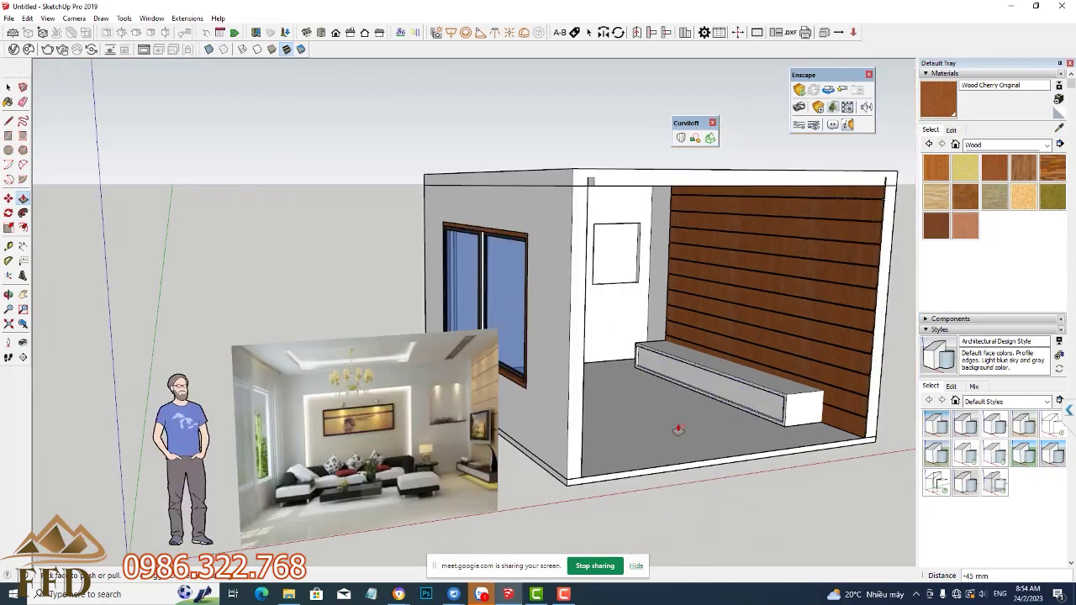
{"action": "scroll", "coordinate": [429, 466], "scroll_direction": "up", "scroll_amount": 3}
{"action": "scroll", "coordinate": [429, 467], "scroll_direction": "up", "scroll_amount": 3}
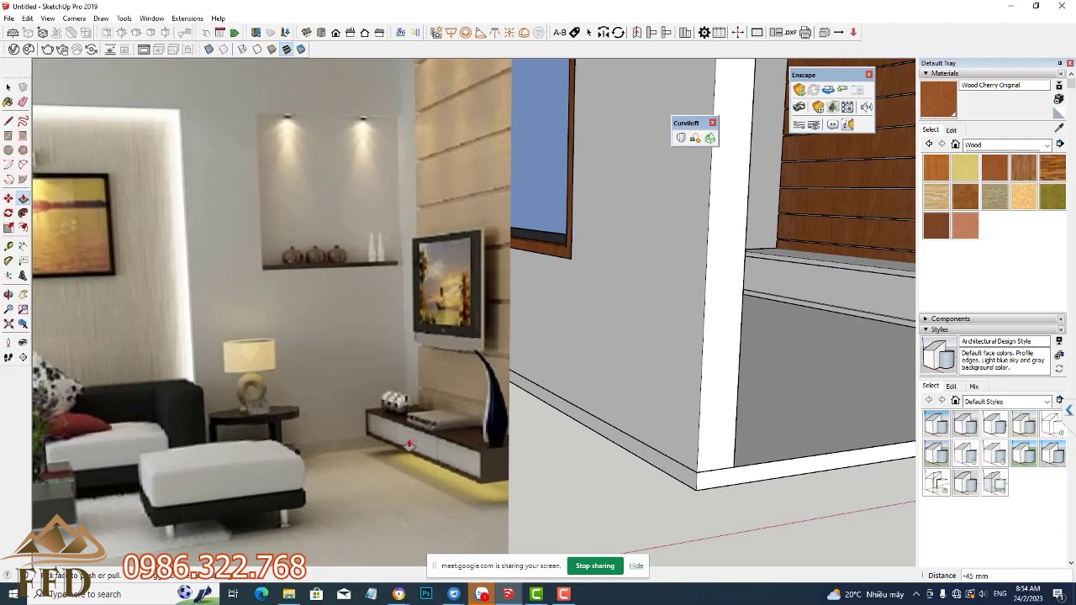
{"action": "scroll", "coordinate": [441, 448], "scroll_direction": "down", "scroll_amount": 1}
{"action": "scroll", "coordinate": [442, 448], "scroll_direction": "down", "scroll_amount": 1}
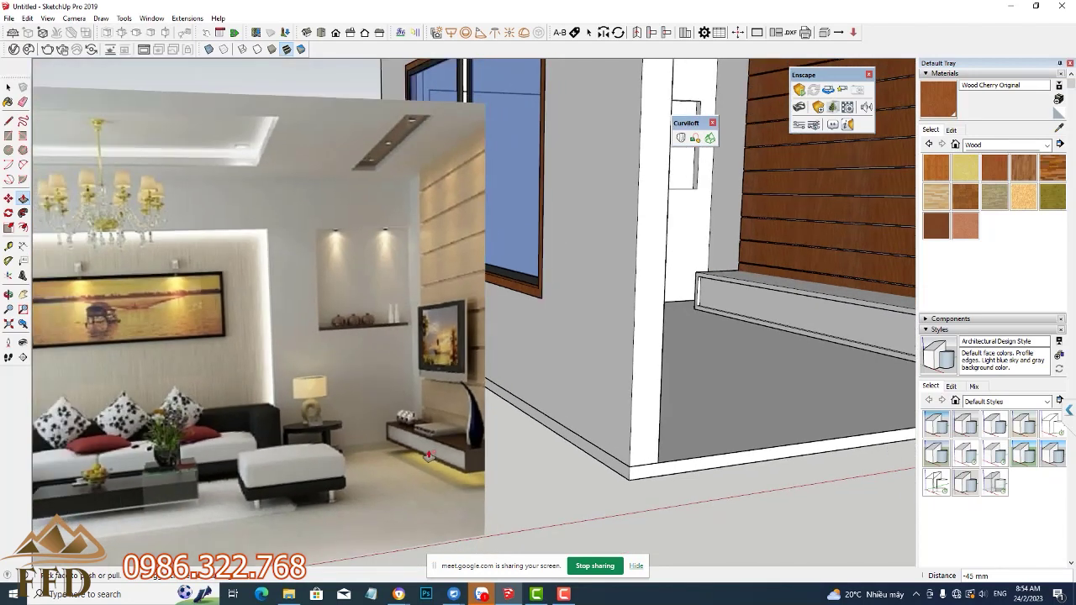
{"action": "key", "text": "space"}
{"action": "triple_click", "coordinate": [788, 304]}
Step: Make the cabinet box a group
{"action": "right_click", "coordinate": [788, 304]}
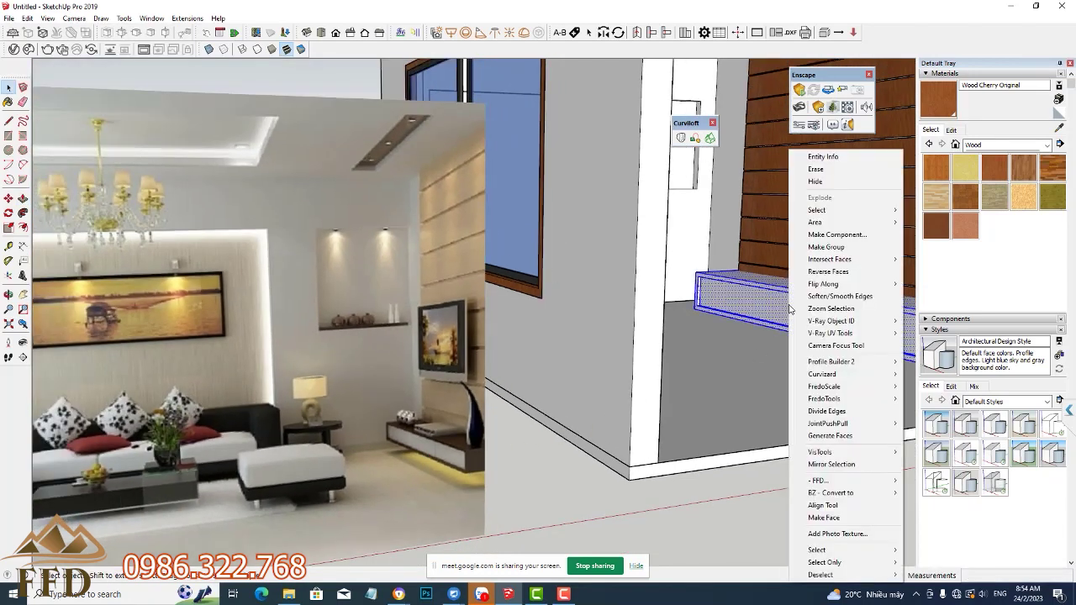
{"action": "left_click", "coordinate": [817, 249]}
{"action": "scroll", "coordinate": [740, 288], "scroll_direction": "up", "scroll_amount": 3}
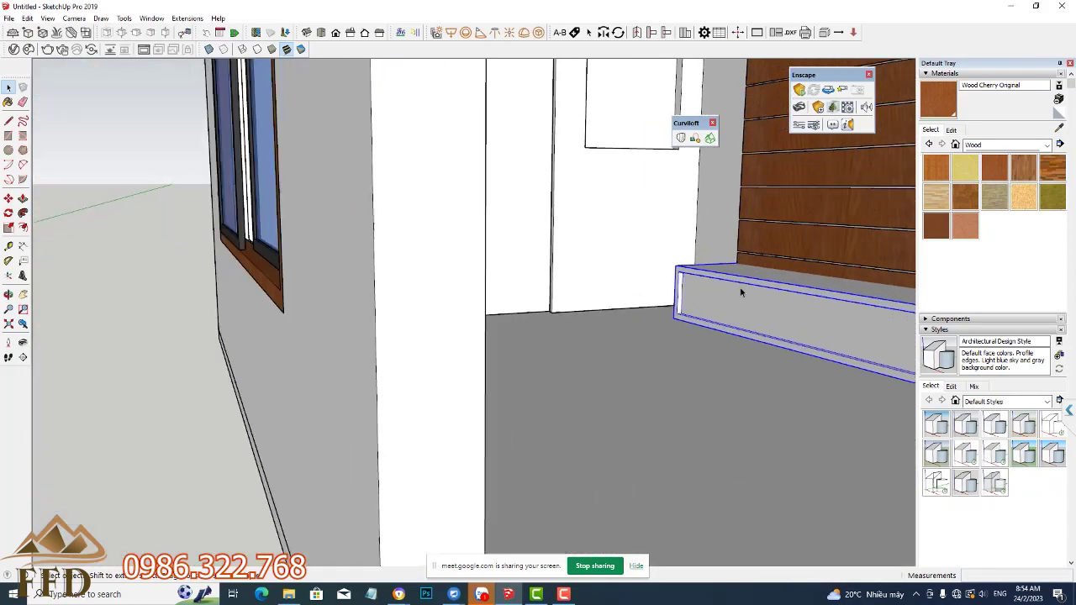
{"action": "scroll", "coordinate": [726, 291], "scroll_direction": "up", "scroll_amount": 2}
Step: Draw a first drawer-front rectangle on the recessed face and push it 13 mm
{"action": "key", "text": "r"}
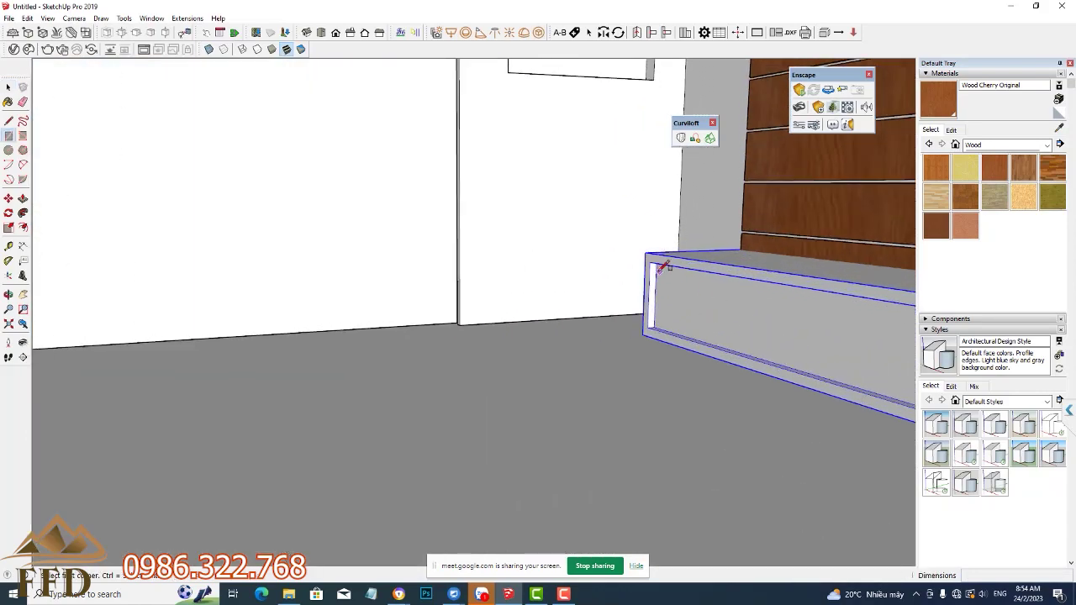
{"action": "left_click", "coordinate": [649, 263]}
{"action": "scroll", "coordinate": [745, 320], "scroll_direction": "down", "scroll_amount": 3}
{"action": "scroll", "coordinate": [745, 348], "scroll_direction": "down", "scroll_amount": 2}
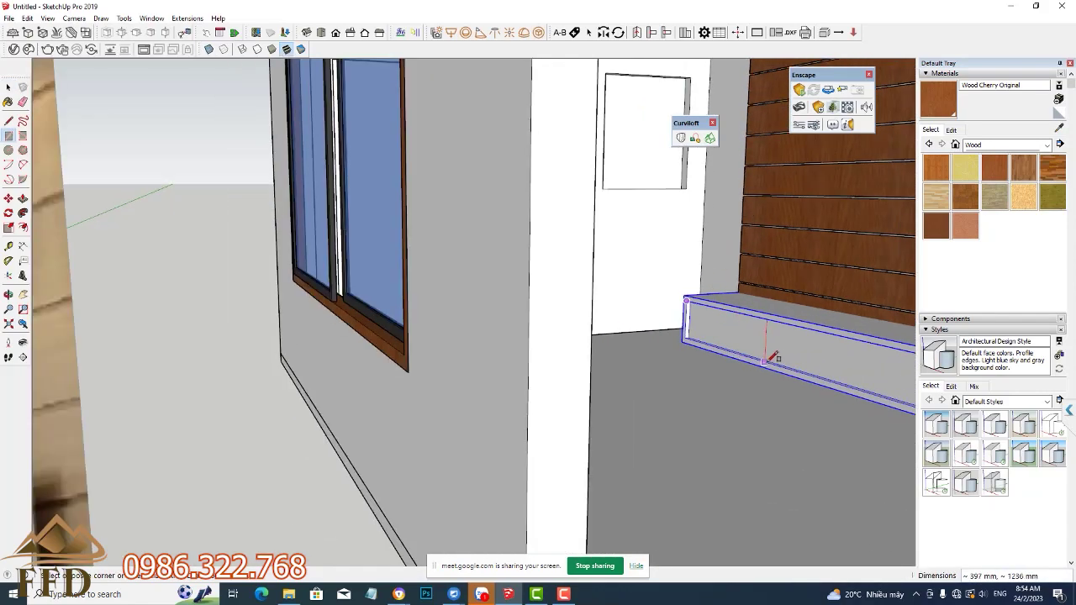
{"action": "left_click", "coordinate": [790, 367]}
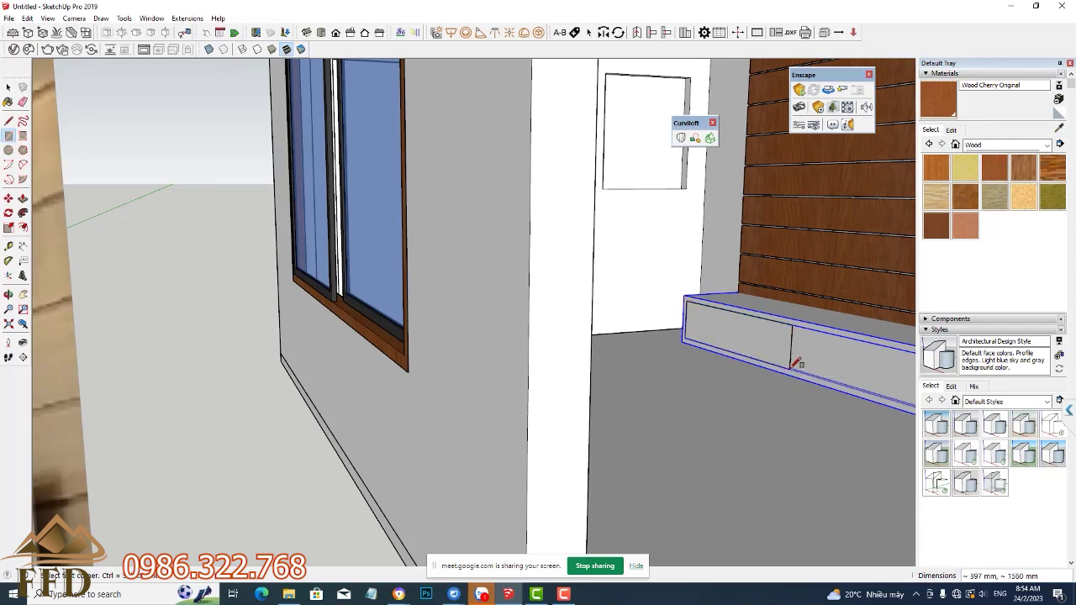
{"action": "scroll", "coordinate": [794, 361], "scroll_direction": "up", "scroll_amount": 2}
{"action": "scroll", "coordinate": [782, 357], "scroll_direction": "up", "scroll_amount": 1}
{"action": "scroll", "coordinate": [788, 364], "scroll_direction": "up", "scroll_amount": 1}
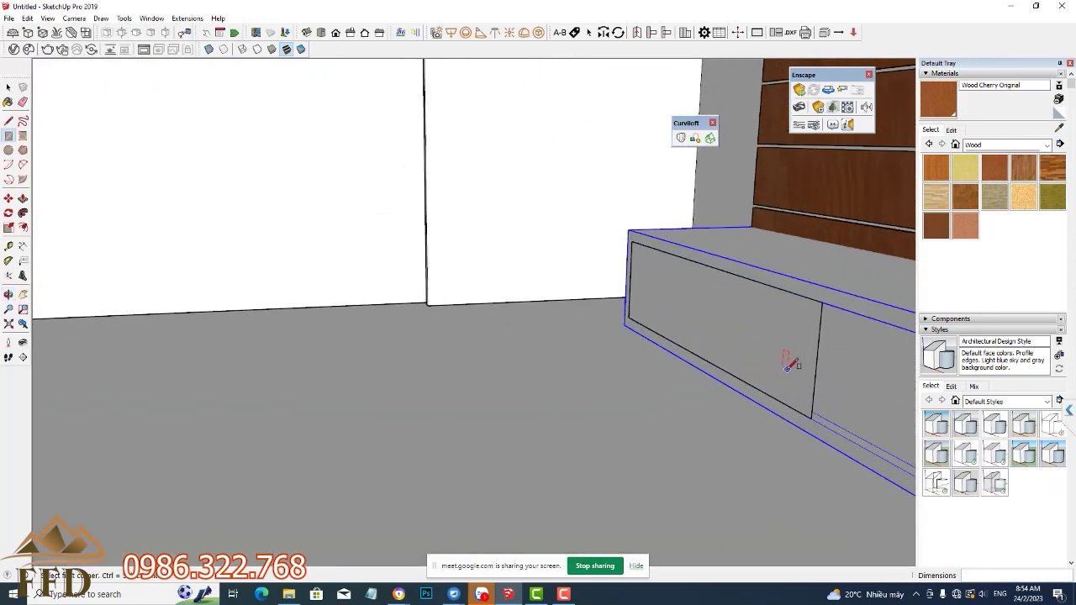
{"action": "scroll", "coordinate": [790, 363], "scroll_direction": "up", "scroll_amount": 1}
{"action": "key", "text": "p"}
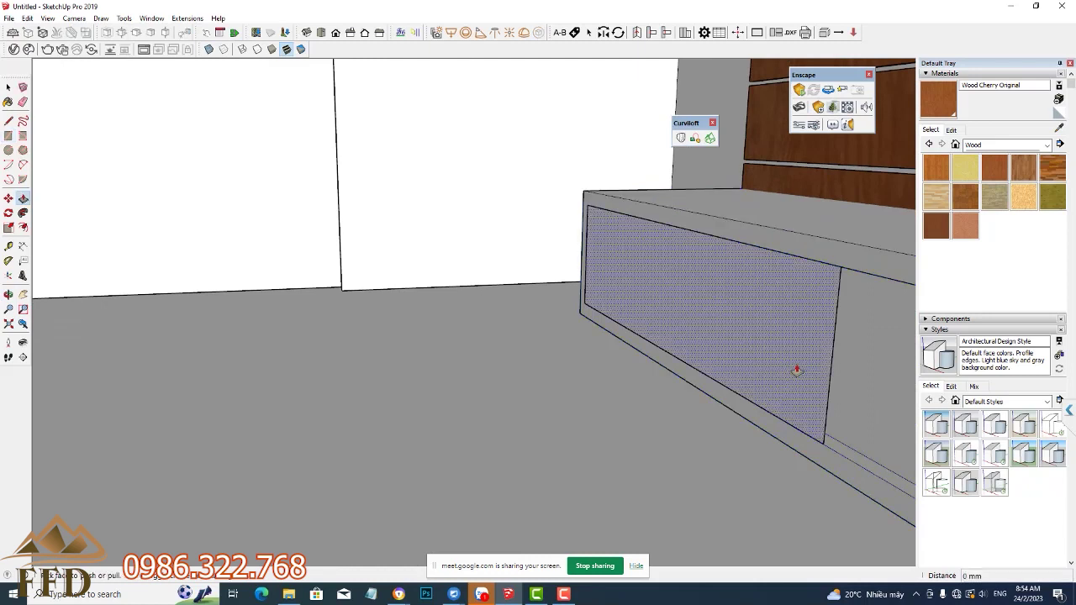
{"action": "double_click", "coordinate": [791, 368]}
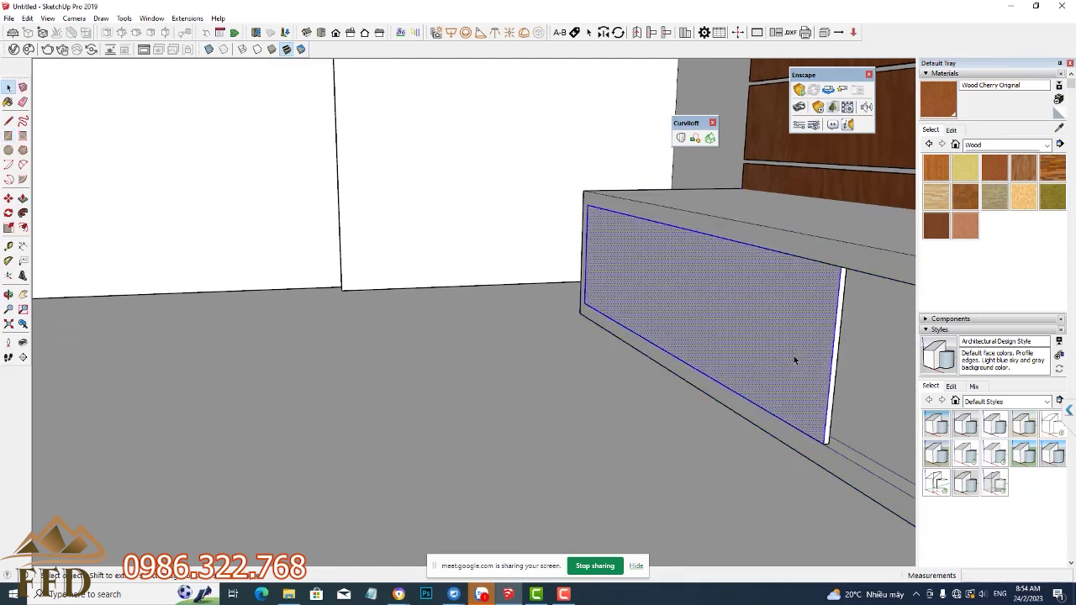
{"action": "right_click", "coordinate": [794, 355]}
{"action": "left_click", "coordinate": [796, 263]}
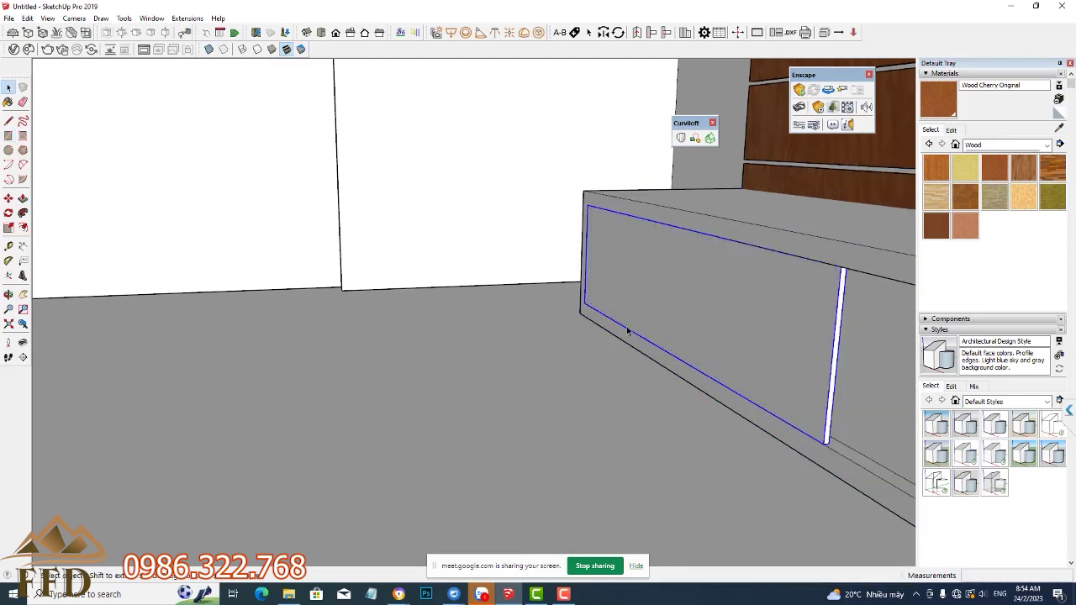
Step: Copy the drawer-front panel along the cabinet's recessed front to sit beside the first one
{"action": "key", "text": "m"}
{"action": "left_click", "coordinate": [588, 307]}
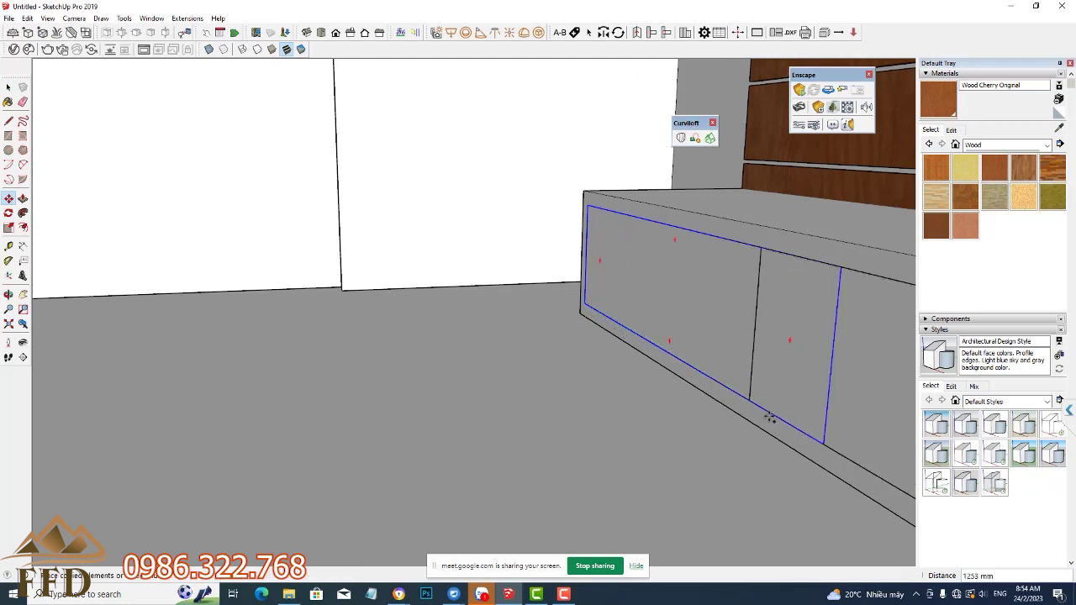
{"action": "scroll", "coordinate": [807, 425], "scroll_direction": "down", "scroll_amount": 1}
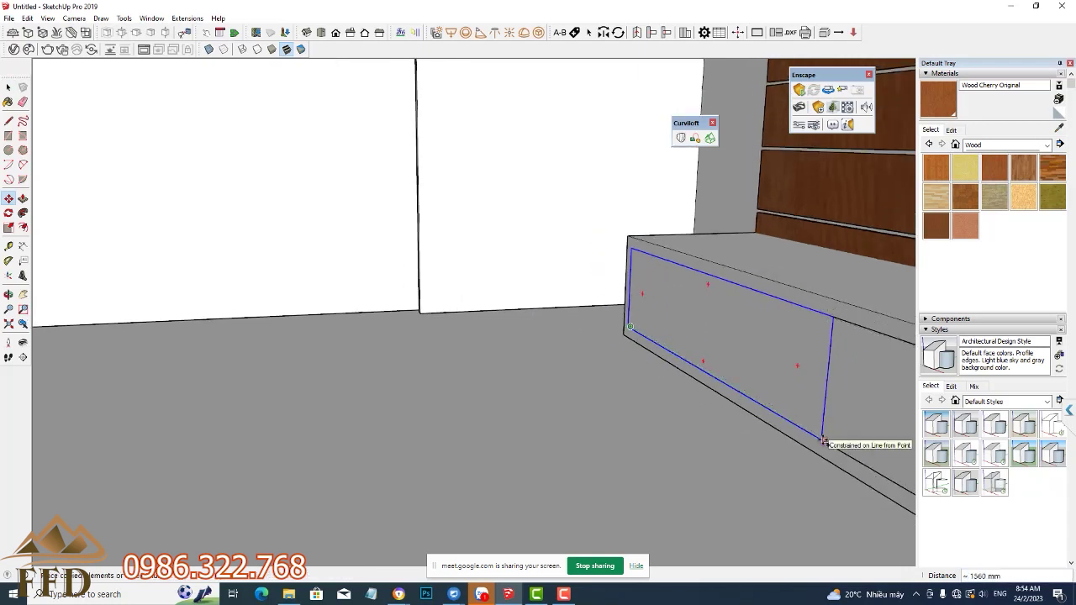
{"action": "scroll", "coordinate": [822, 443], "scroll_direction": "up", "scroll_amount": 2}
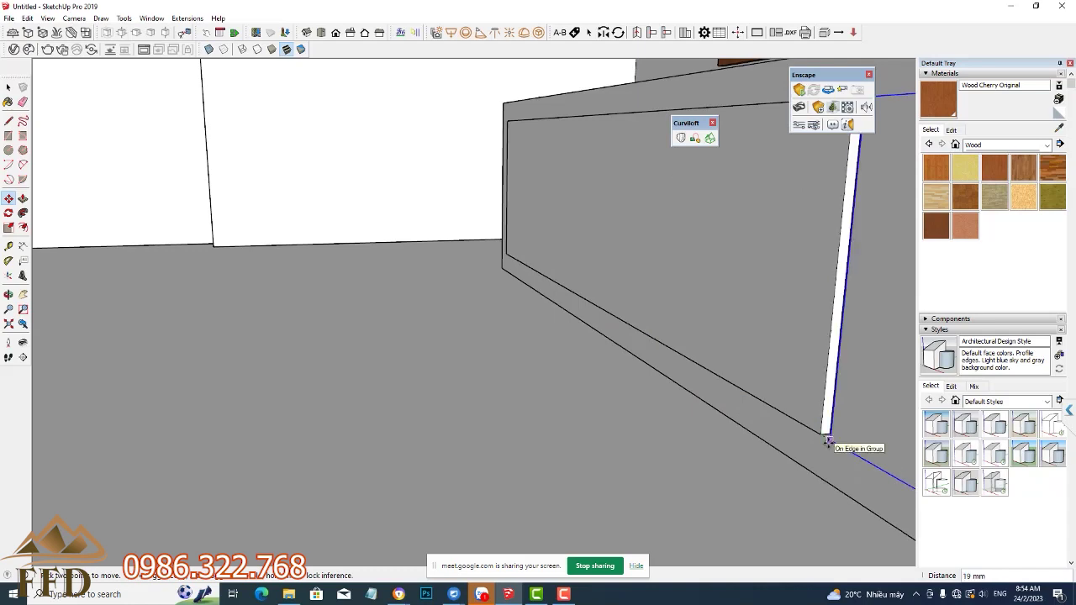
{"action": "left_click", "coordinate": [662, 362]}
{"action": "scroll", "coordinate": [647, 358], "scroll_direction": "down", "scroll_amount": 3}
{"action": "scroll", "coordinate": [639, 356], "scroll_direction": "down", "scroll_amount": 3}
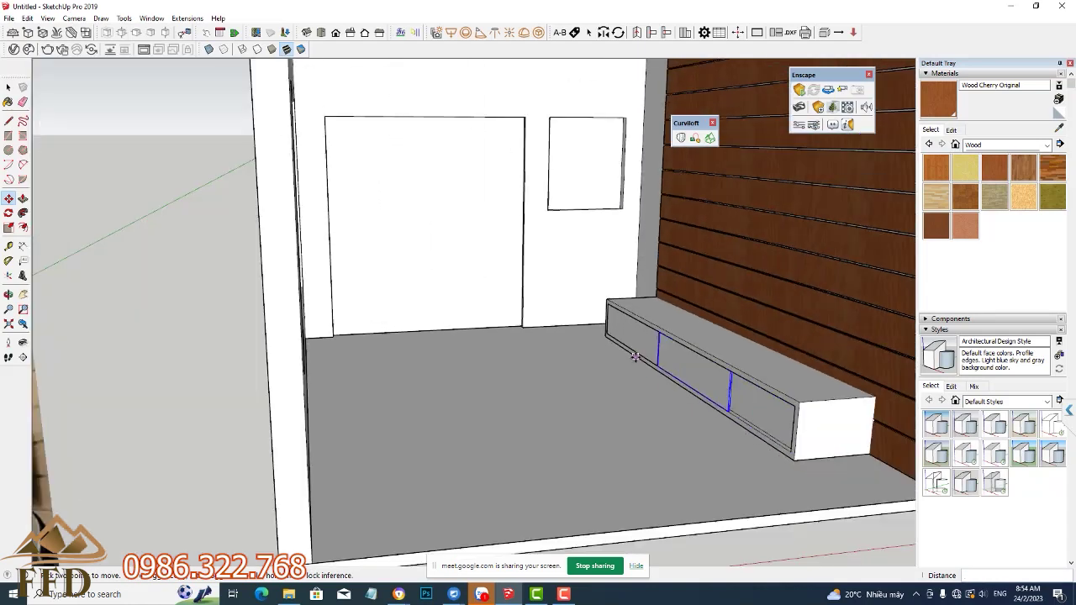
{"action": "scroll", "coordinate": [713, 347], "scroll_direction": "down", "scroll_amount": 5}
{"action": "key", "text": "space"}
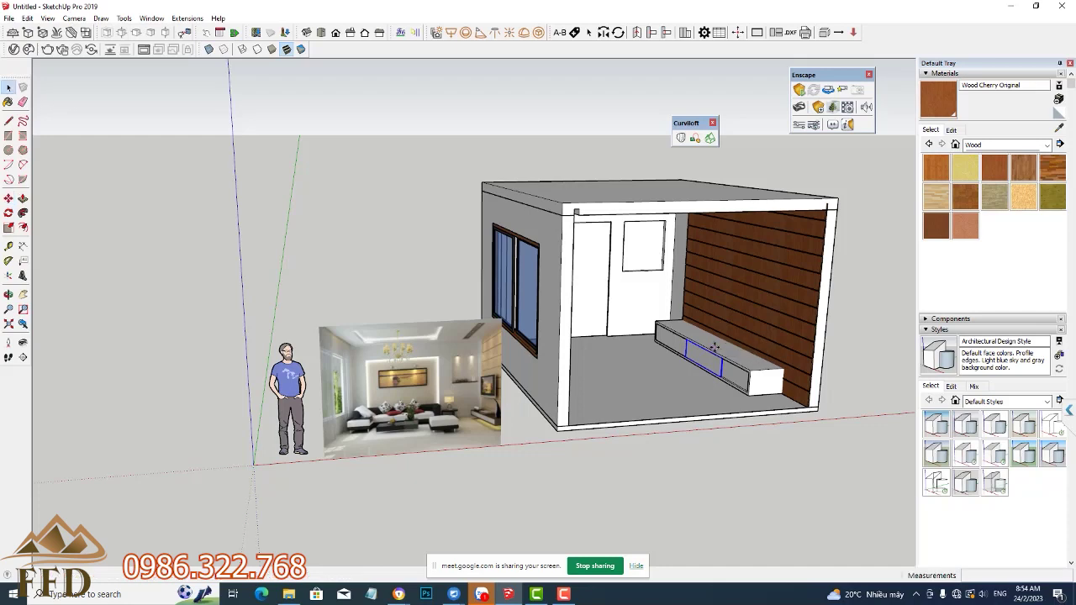
{"action": "mouse_move", "coordinate": [696, 363]}
{"action": "middle_mouse_down"}
{"action": "mouse_move", "coordinate": [620, 324]}
{"action": "mouse_move", "coordinate": [538, 473]}
{"action": "middle_mouse_up"}
{"action": "mouse_move", "coordinate": [481, 594]}
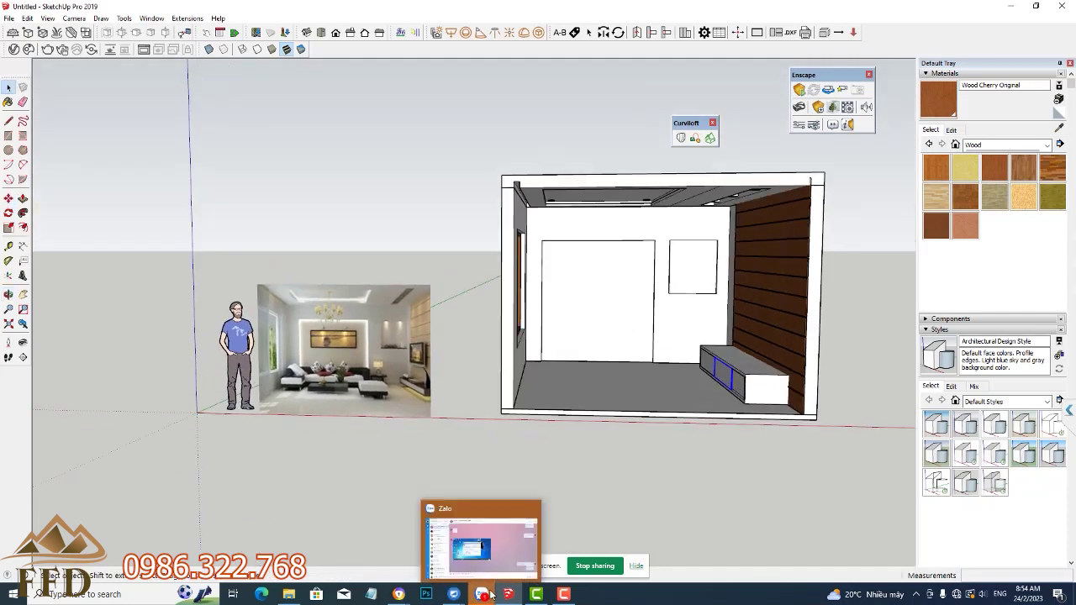
Step: Bring the UltraViewer remote-session window forward and maximize it to show the Google Meet call
{"action": "left_click", "coordinate": [494, 551]}
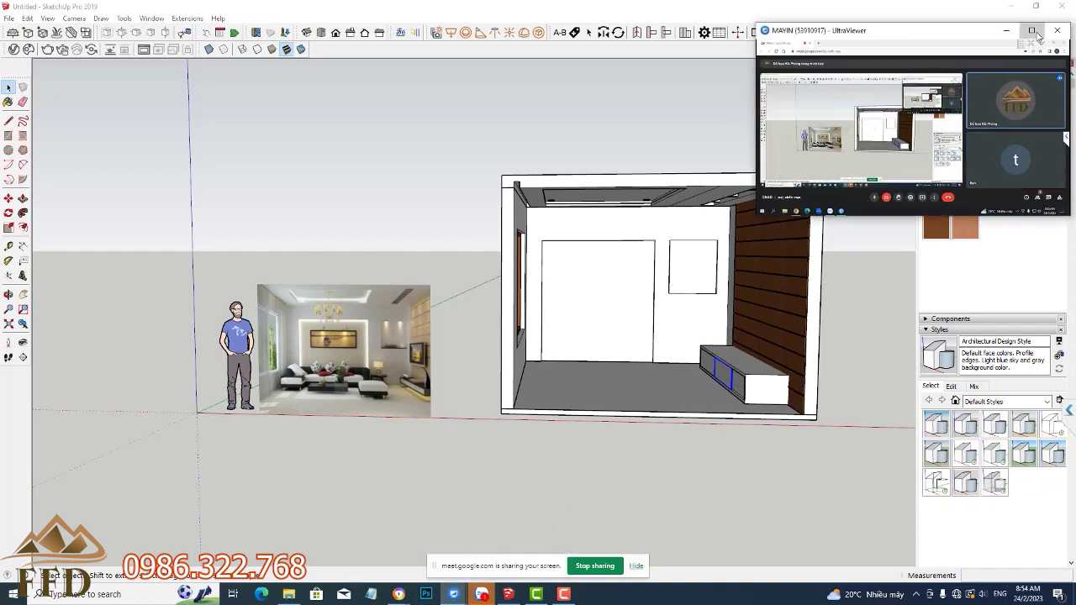
{"action": "left_click", "coordinate": [1034, 31]}
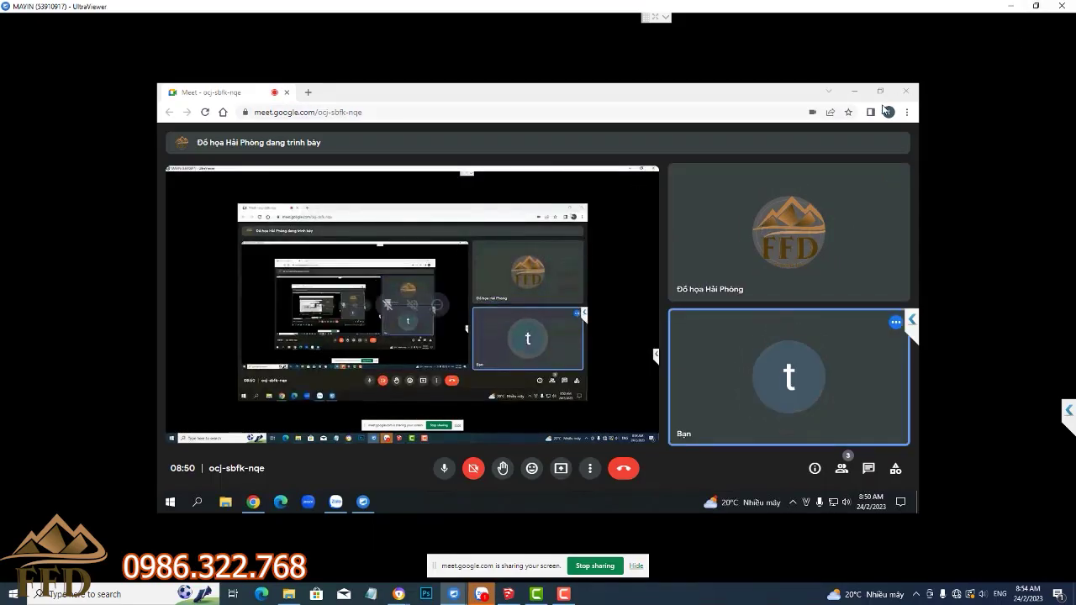